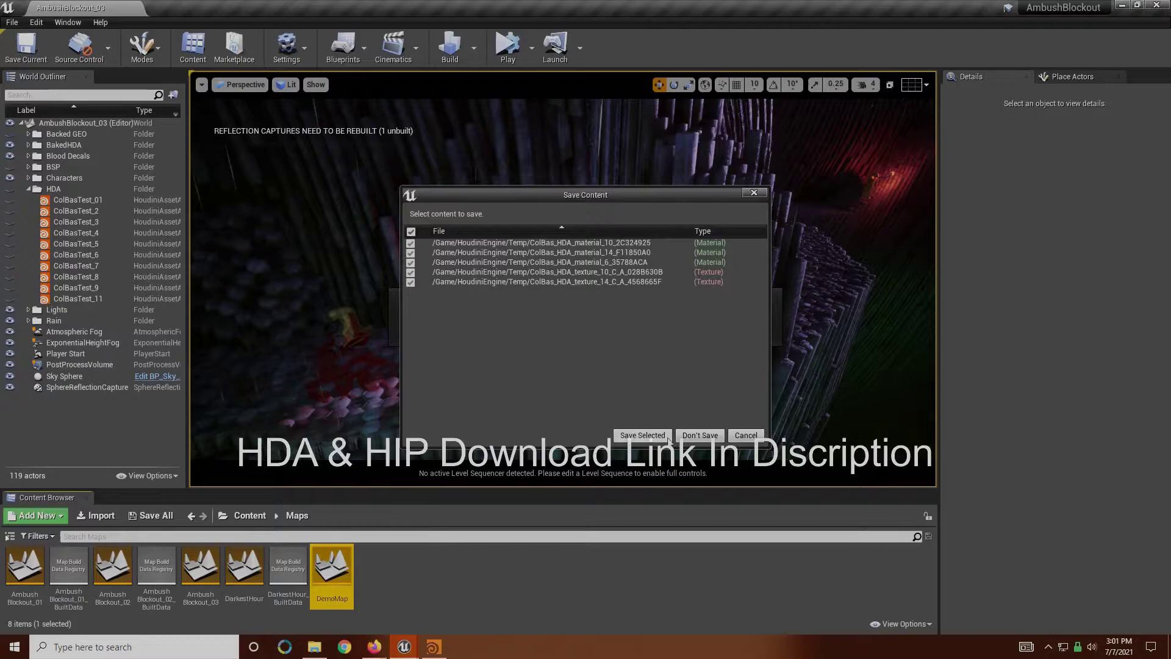
Step: Discard the unsaved content to load DemoMap and look over the level, focusing on the Cube in the Demo2 folder
click(699, 436)
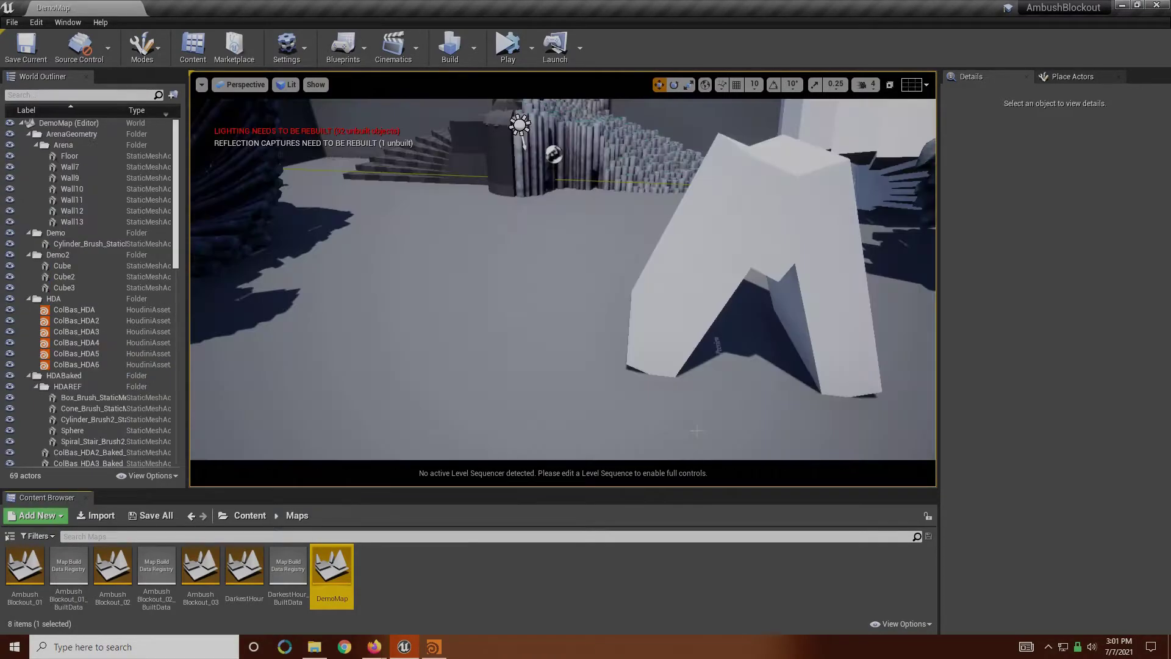
click(680, 308)
click(249, 516)
right_drag(390, 378, 616, 360)
right_drag(493, 225, 293, 235)
right_drag(622, 235, 701, 247)
key(w)
key(w)
double_click(61, 266)
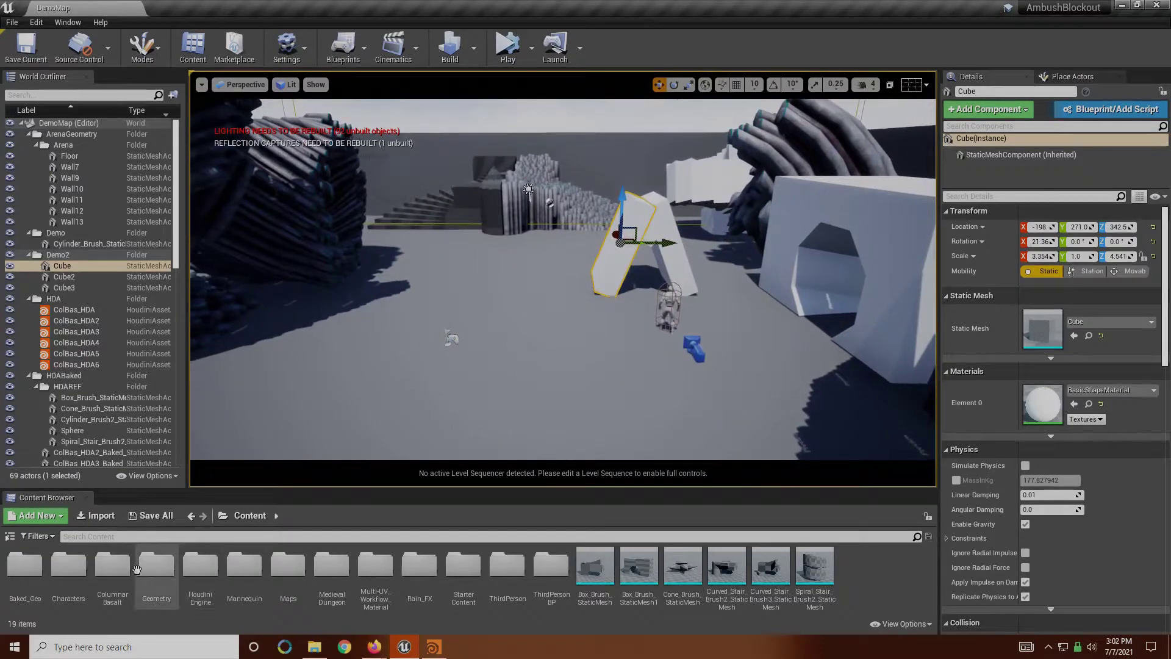
Step: Place ColBas_HDA from the ColumnarBasalt content folder on the open floor near the white arch cubes
double_click(110, 567)
drag(143, 577, 475, 289)
right_drag(475, 289, 458, 273)
key(w)
mouse_move(520, 311)
right_down()
mouse_move(506, 309)
mouse_move(519, 321)
mouse_move(500, 286)
mouse_move(511, 304)
right_up()
key(s)
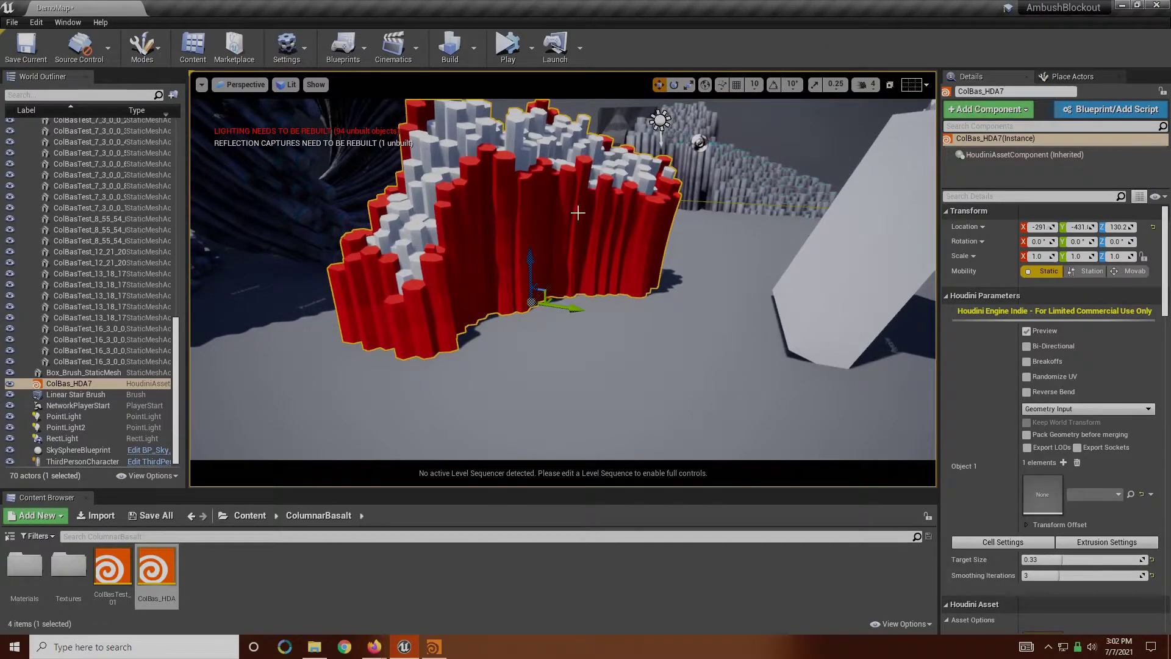
right_drag(547, 243, 524, 221)
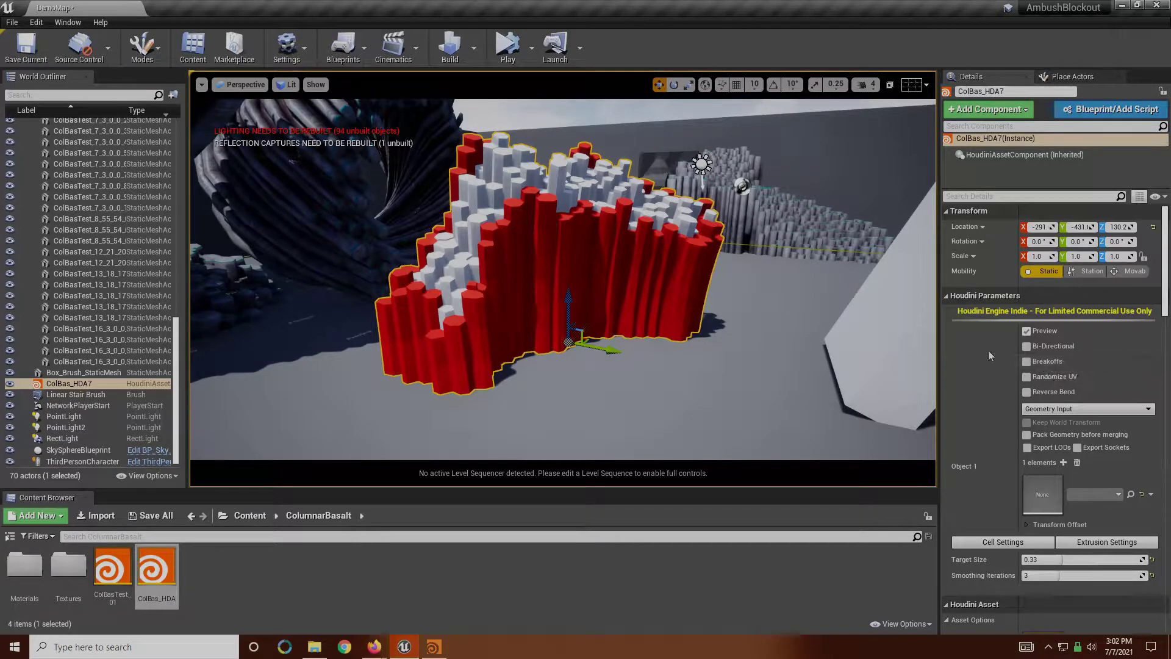
Step: Try a Target Size of 0.4 and Smoothing Iterations of 0 in the placed basalt asset's cell settings
click(1051, 559)
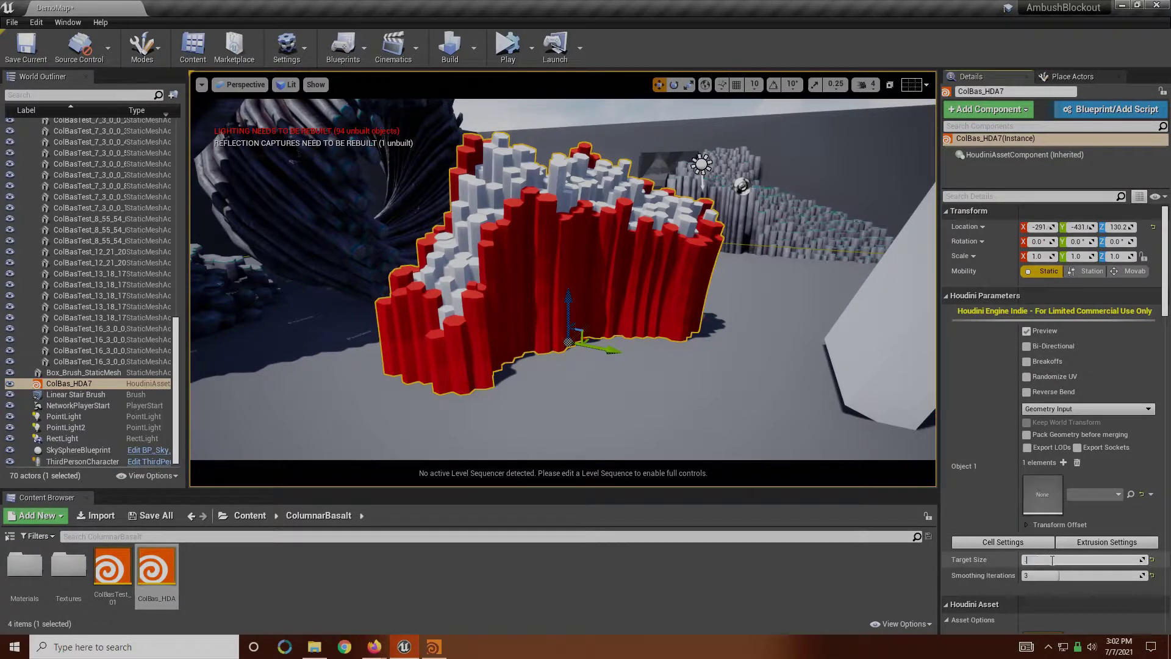
text(0.4)
key(Return)
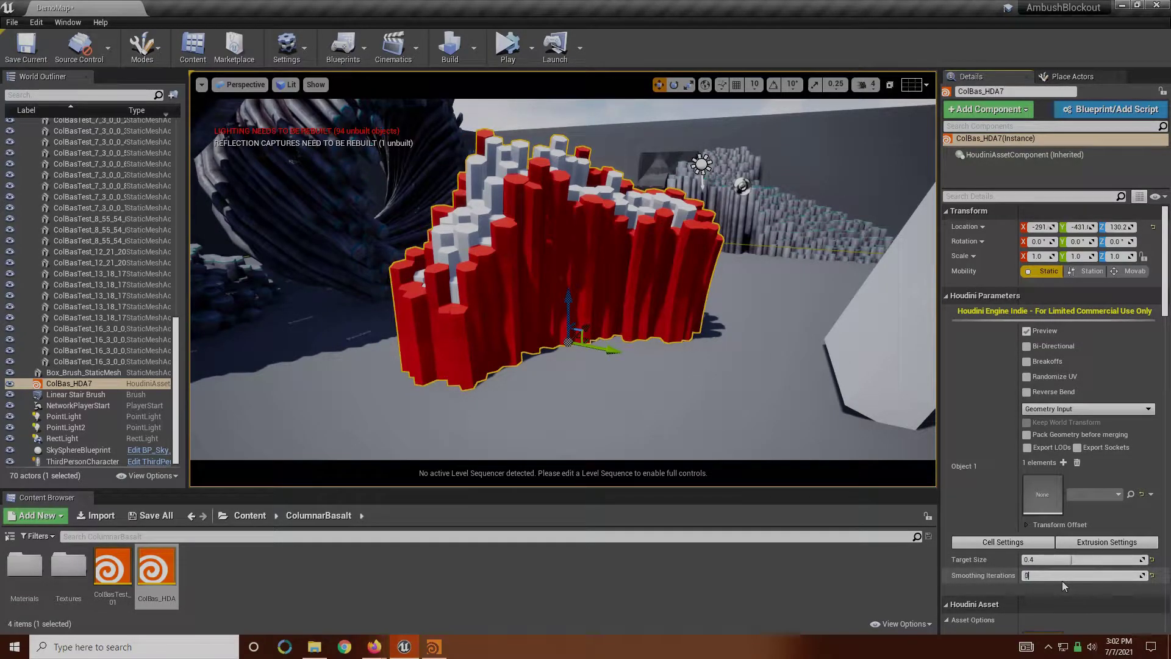
key(Return)
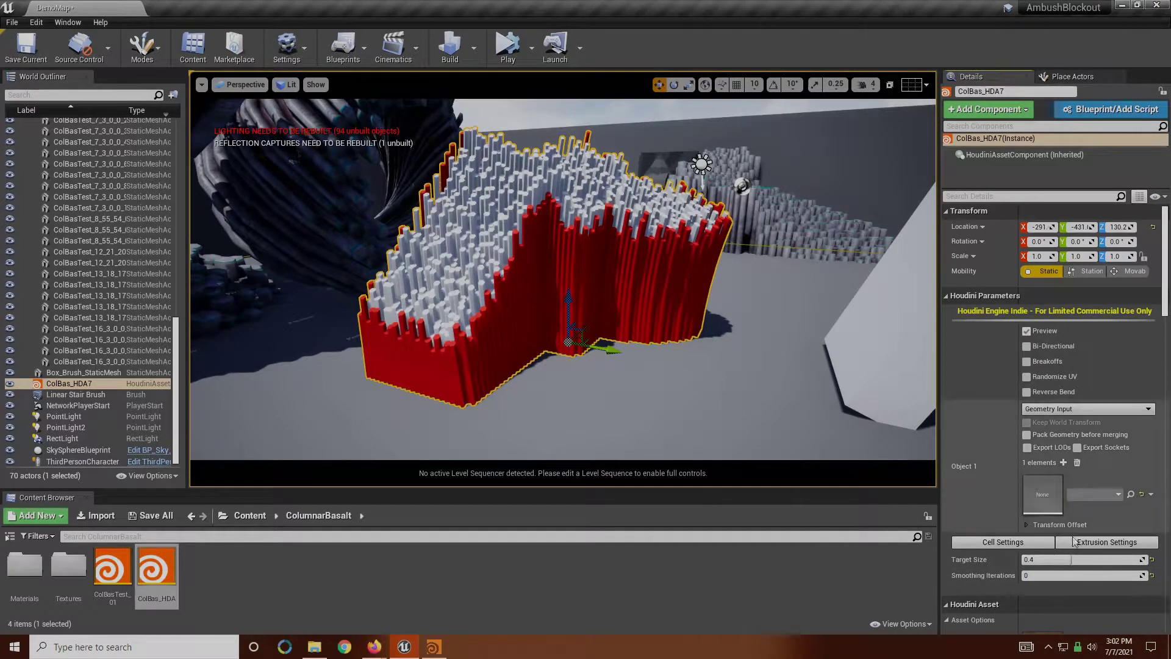
Step: Set the basalt asset's Target Size to 0.33 and its Smoothing Iterations to 2
click(1069, 560)
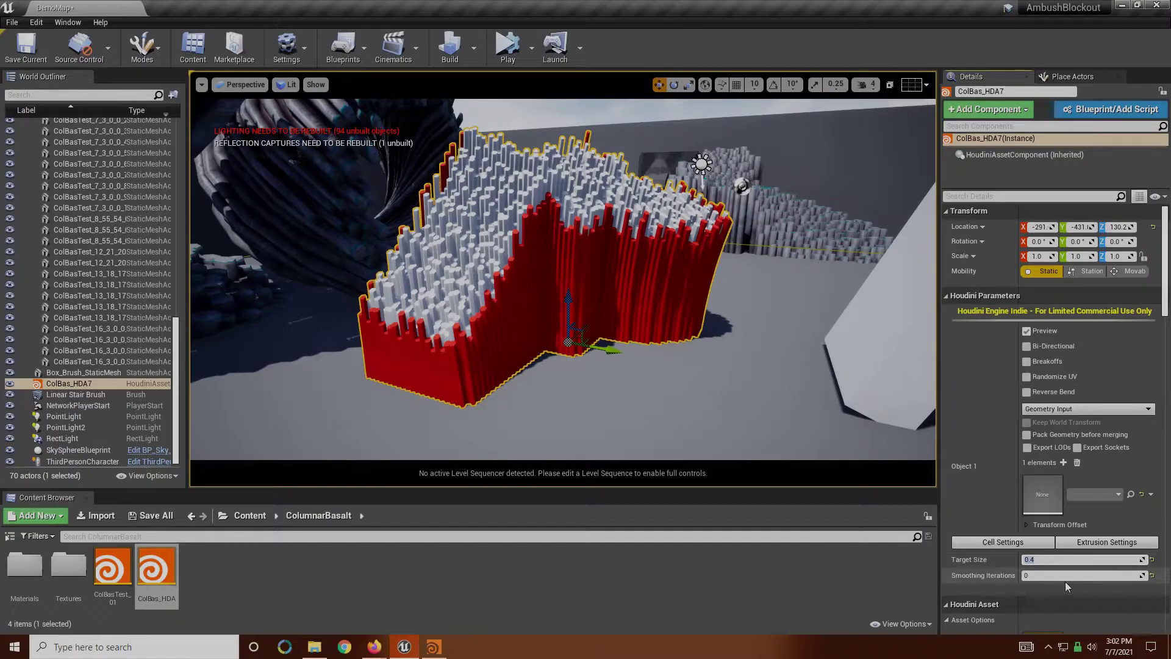
text(0.33)
key(Return)
click(1071, 579)
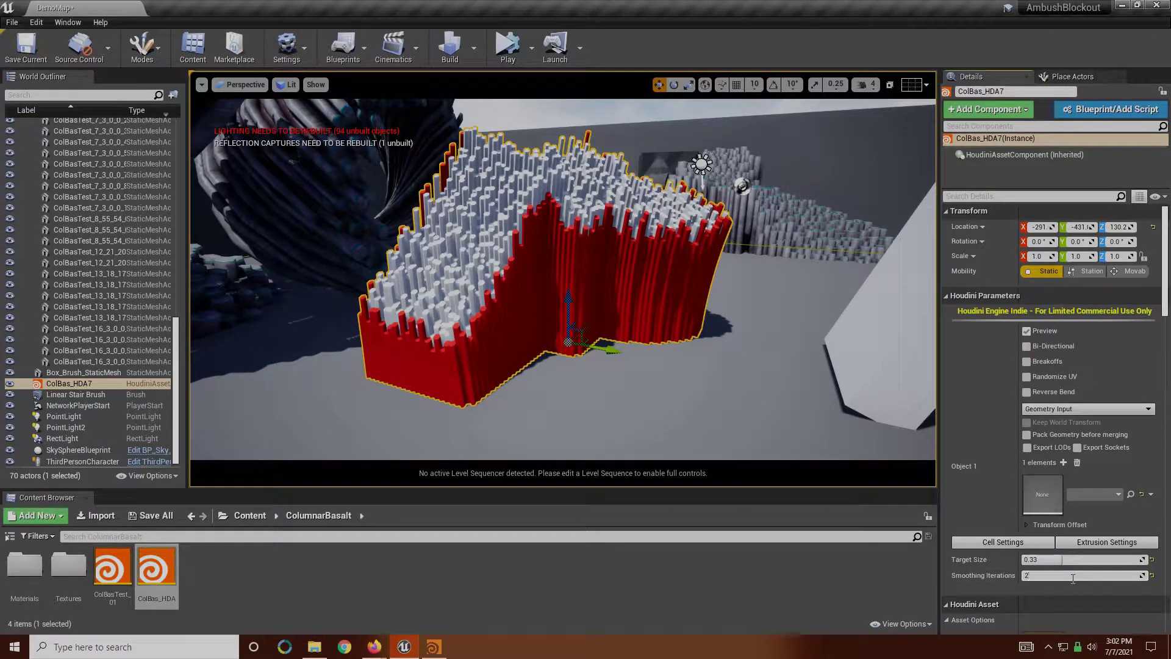
Step: In the extrusion settings, raise the Bend to about 32.06 and the Rand Height to about 1.04
click(1088, 544)
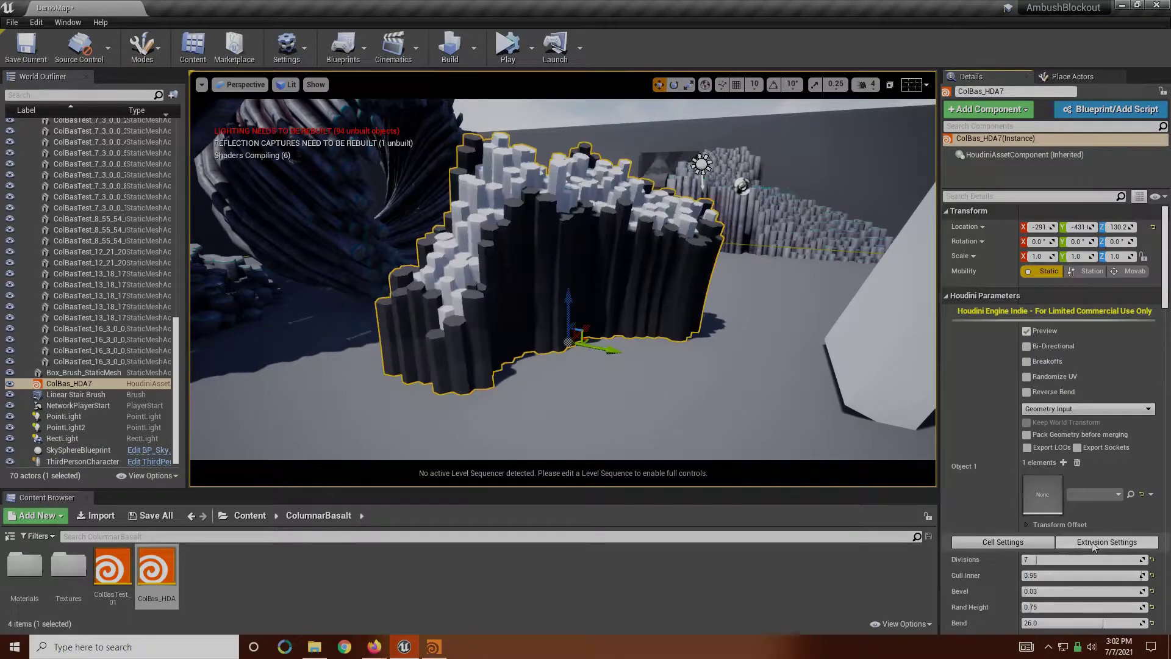
scroll(1097, 553, down, 4)
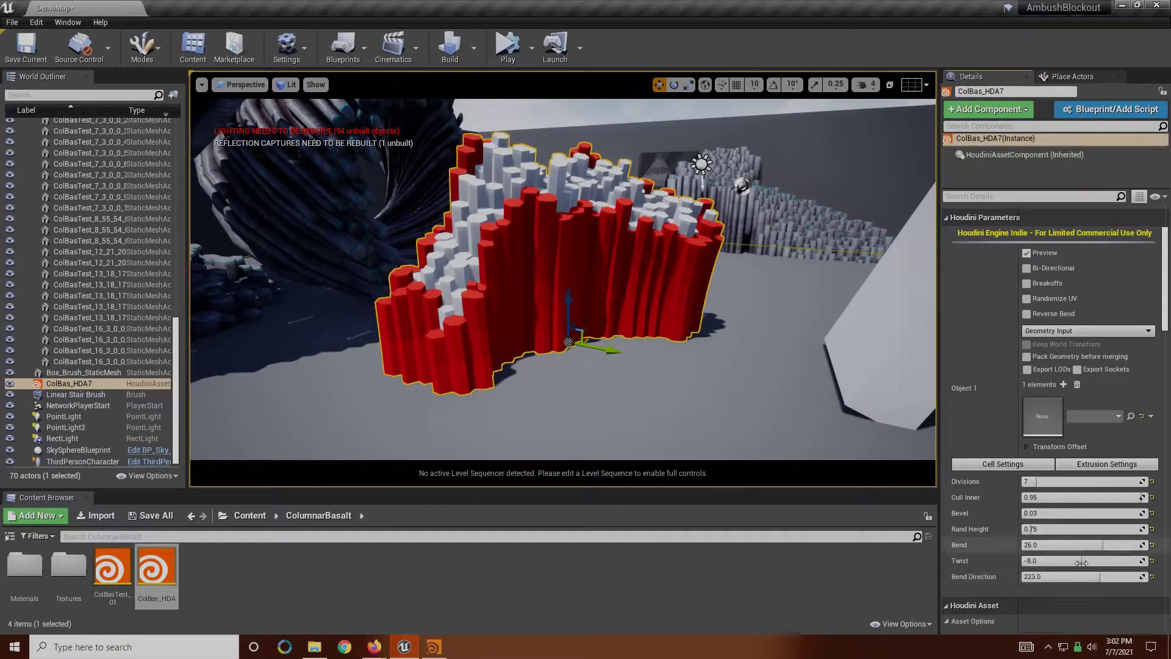
drag(1074, 549, 1093, 550)
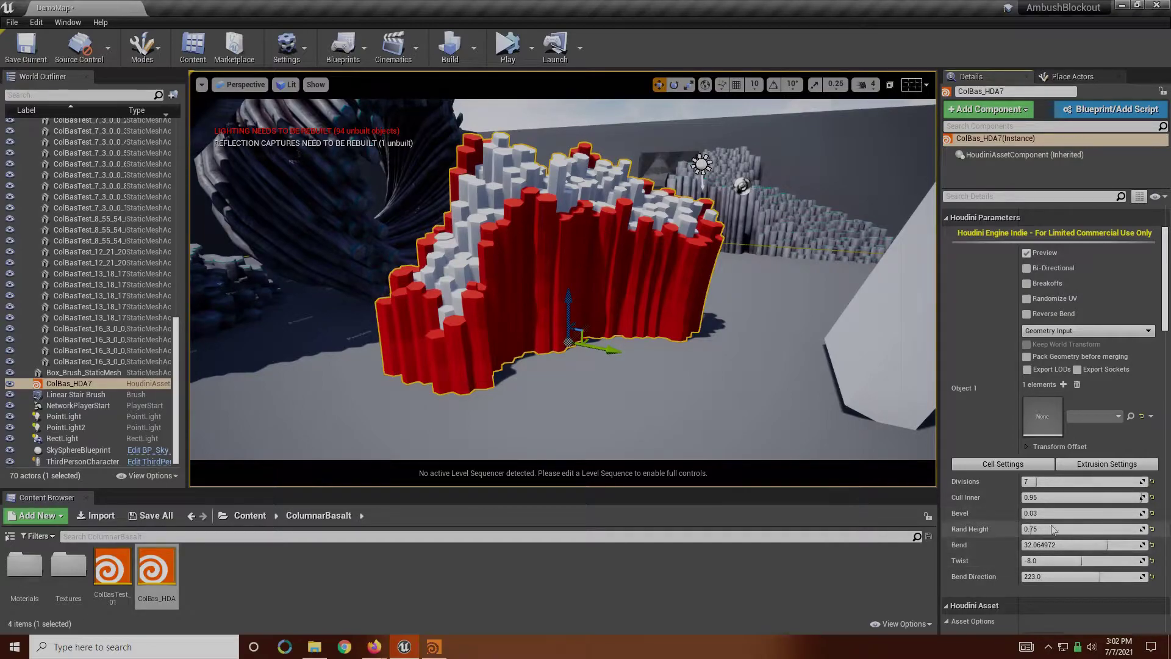
drag(1064, 529, 1072, 530)
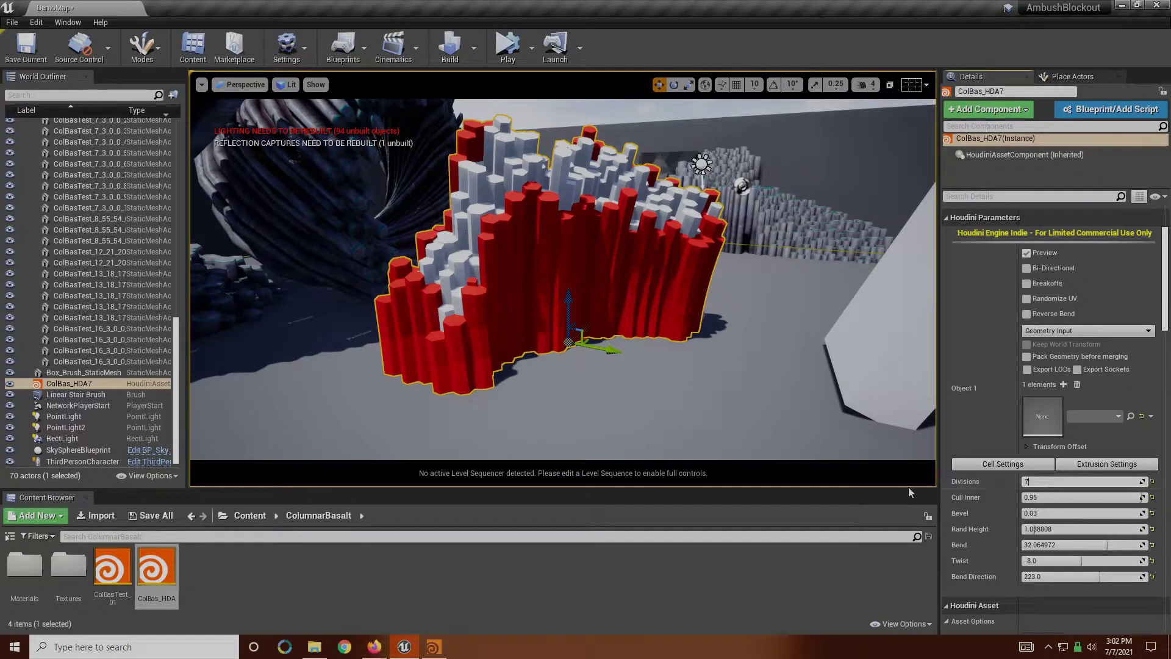
Step: Turn off Preview and enable Bi-Directional on ColBas_HDA7
click(1027, 253)
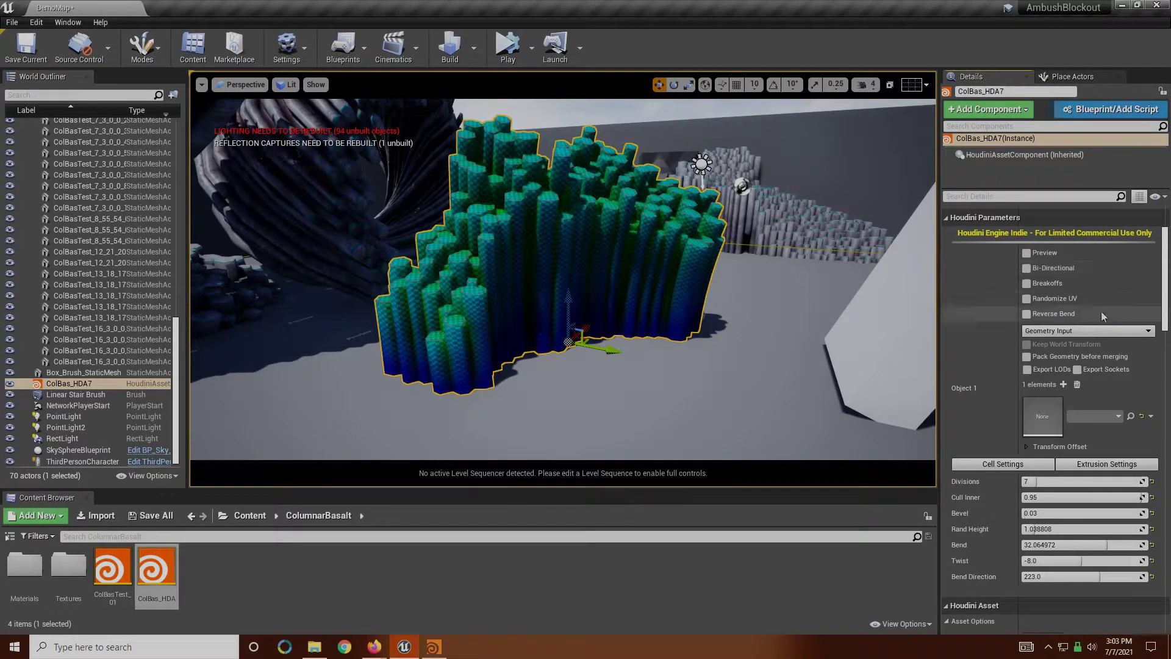
right_drag(531, 260, 513, 260)
click(1027, 268)
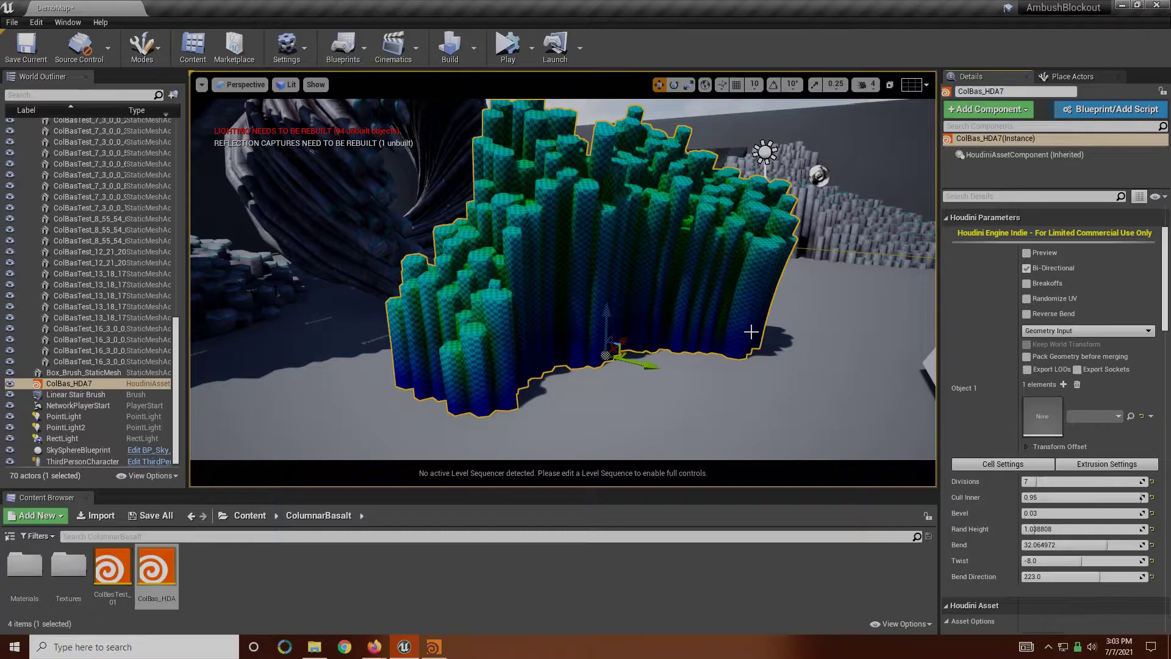
right_drag(751, 331, 767, 356)
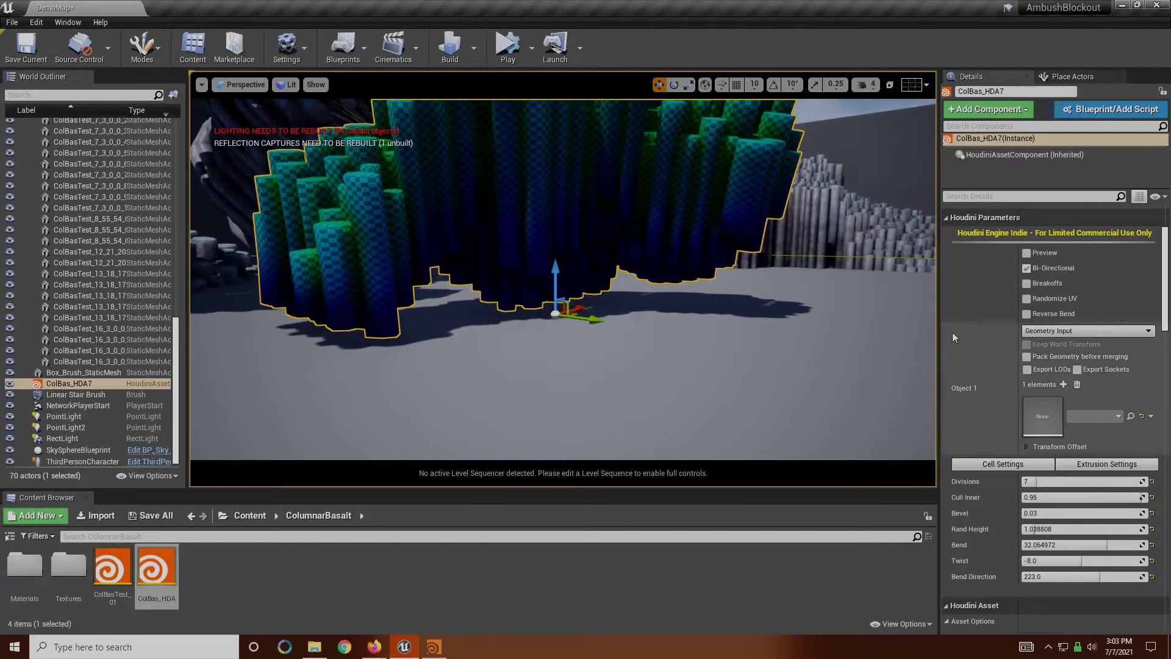
Step: Enable Breakoffs on ColBas_HDA7 and toggle it to compare how the column ends look
click(1026, 283)
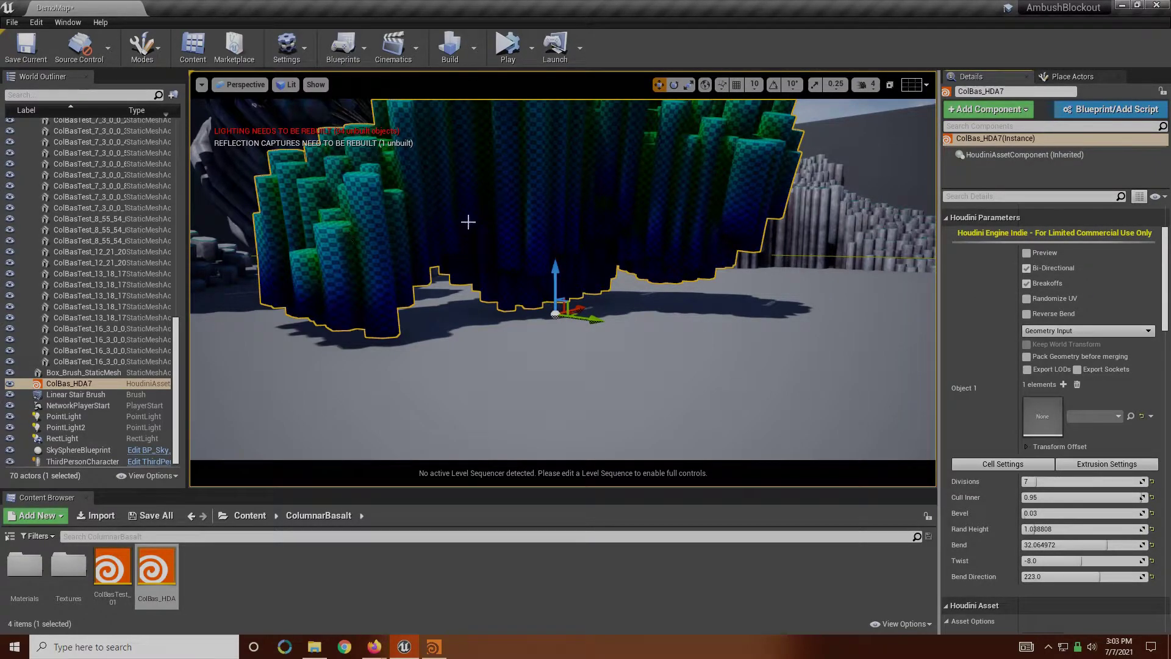
right_drag(397, 257, 805, 207)
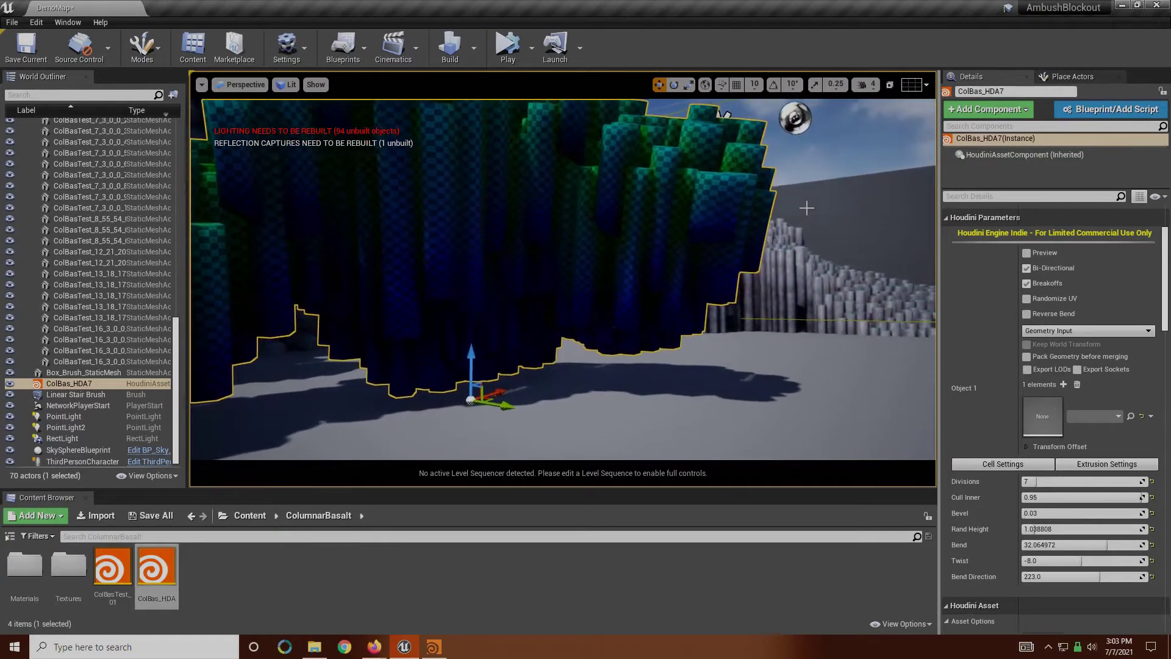
right_drag(719, 269, 769, 323)
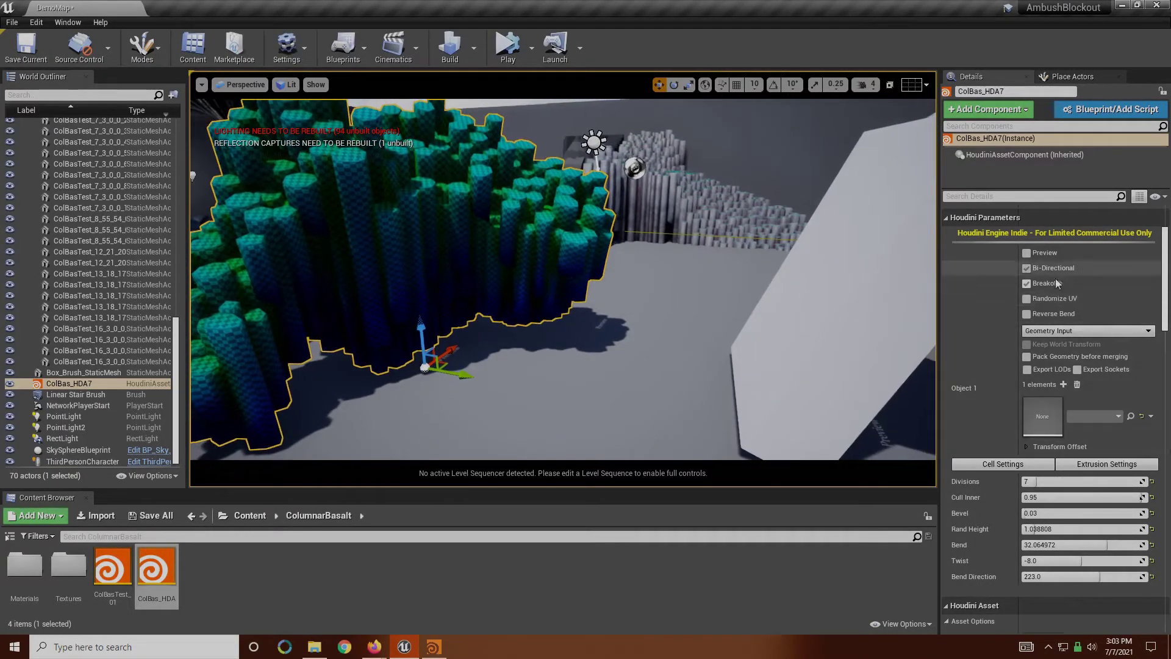
click(1027, 284)
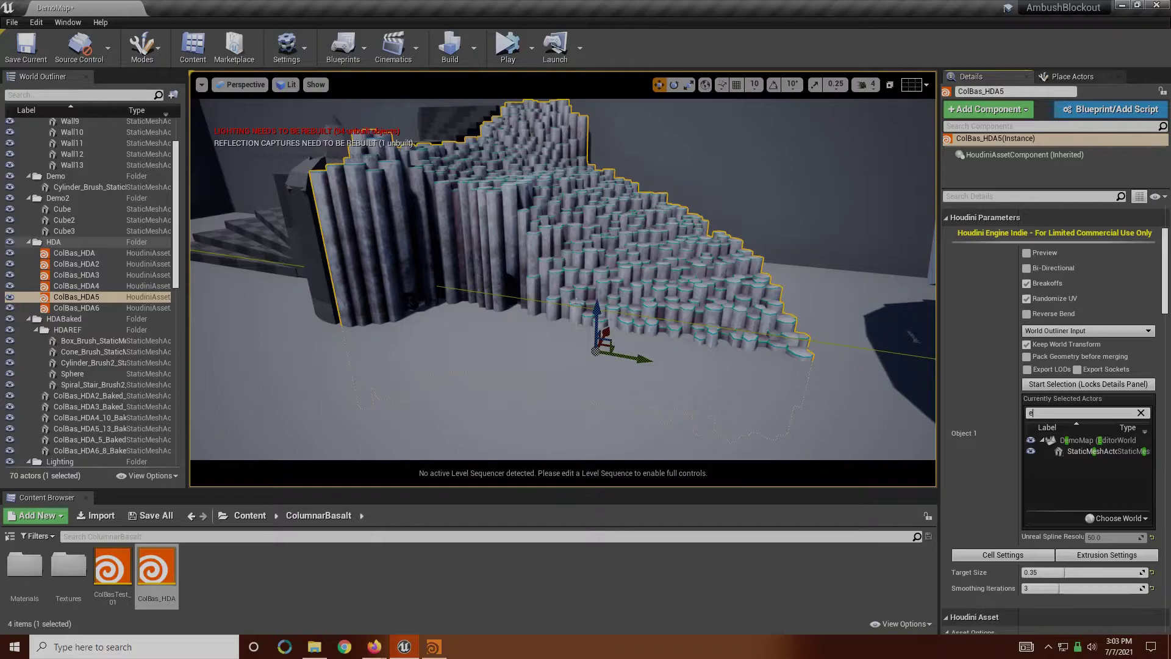
Step: Raise ColBas_HDA5 above the floor to examine the underside of its columns, and show its extrusion settings
right_drag(581, 316, 537, 314)
key(e)
drag(686, 311, 685, 262)
key(w)
right_drag(685, 262, 687, 279)
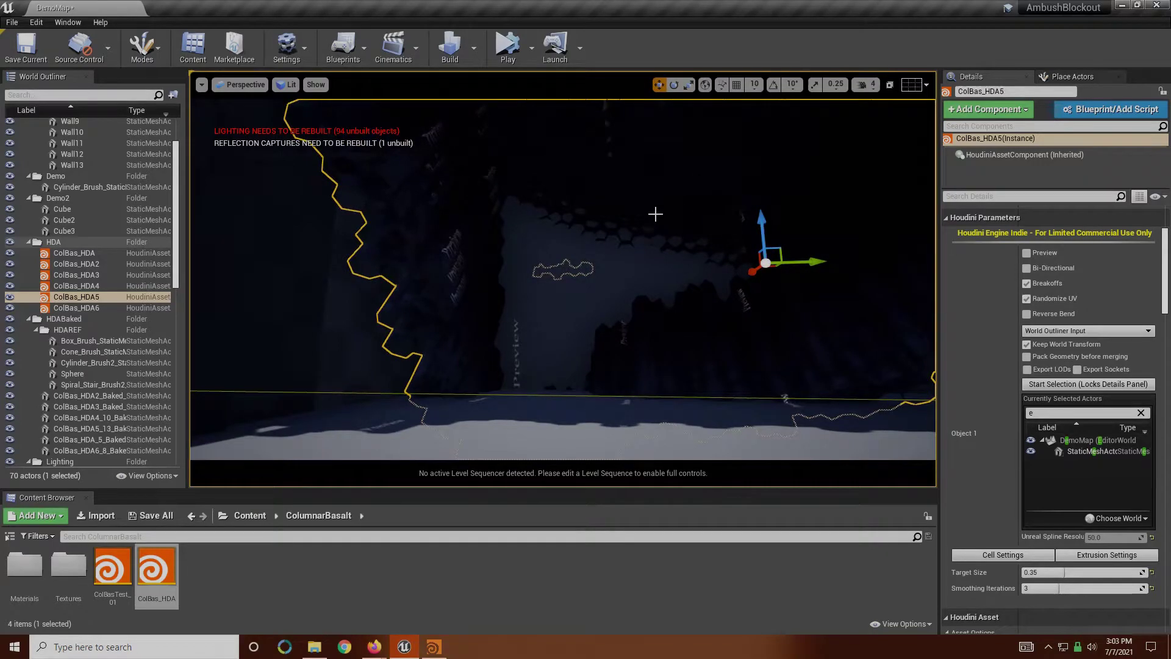
mouse_move(669, 241)
right_down()
mouse_move(723, 243)
mouse_move(664, 235)
right_up()
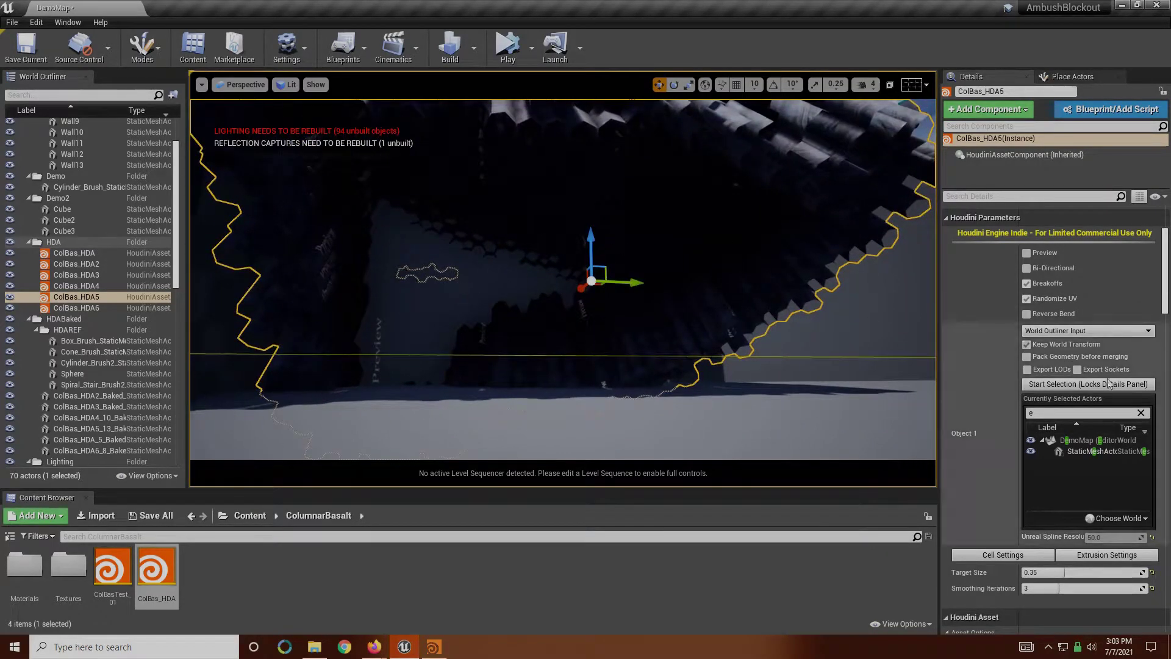
scroll(1060, 478, down, 2)
click(1063, 477)
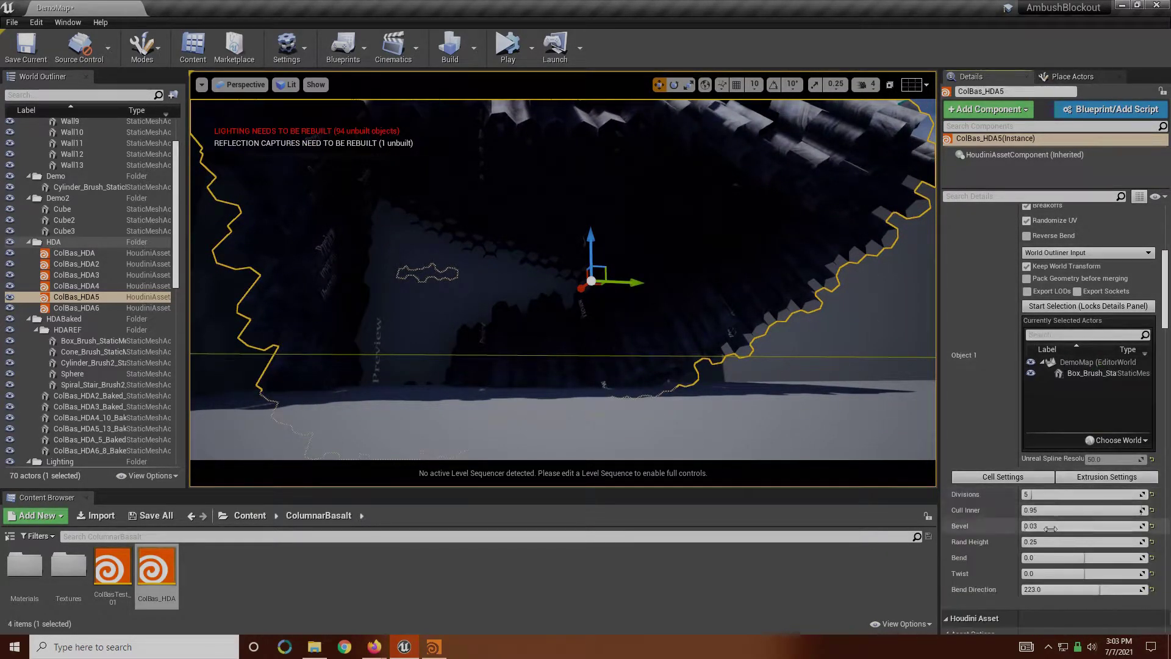
right_drag(690, 290, 896, 289)
key(w)
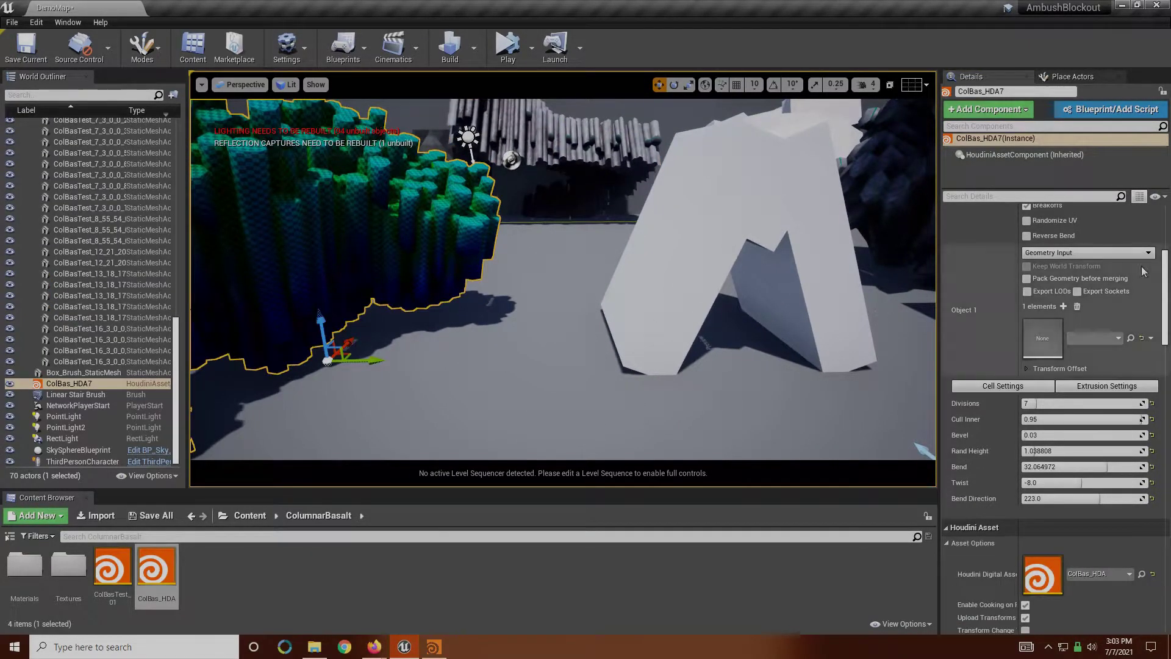
Step: Turn off Bi-Directional on ColBas_HDA7 and switch its Object 1 source to World Outliner Input
scroll(1143, 271, up, 4)
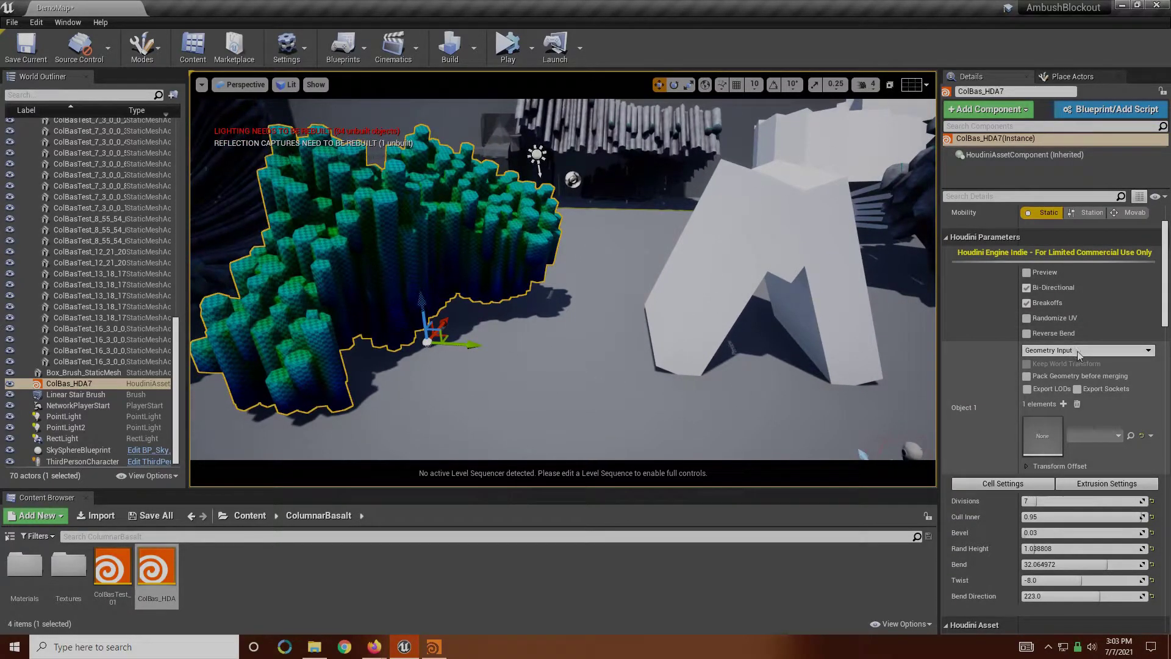
click(1027, 288)
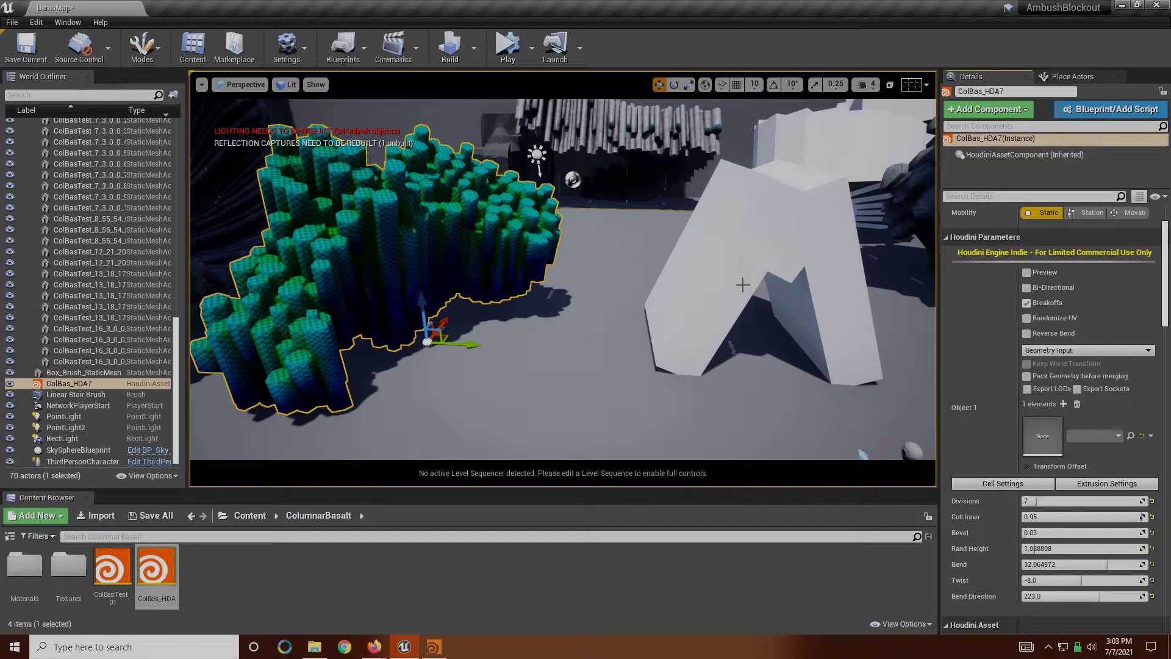
click(1073, 351)
click(1074, 393)
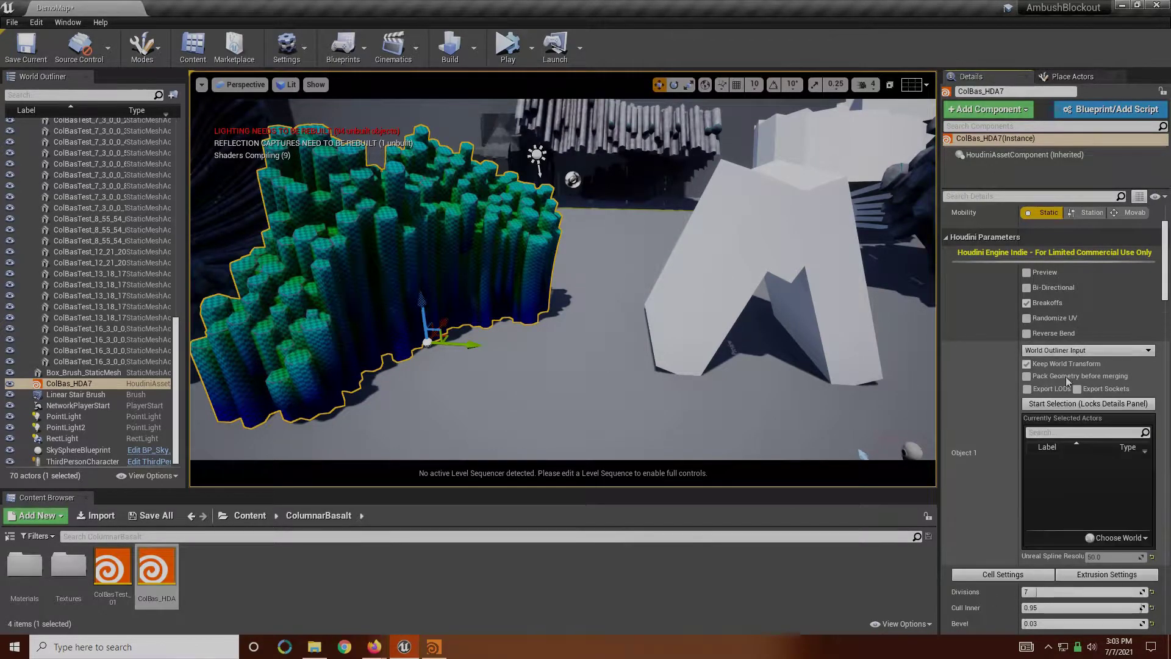
Step: Assign the three arch cubes, Cube, Cube2 and Cube3, as the input geometry of ColBas_HDA7
click(732, 305)
ctrl+click(791, 263)
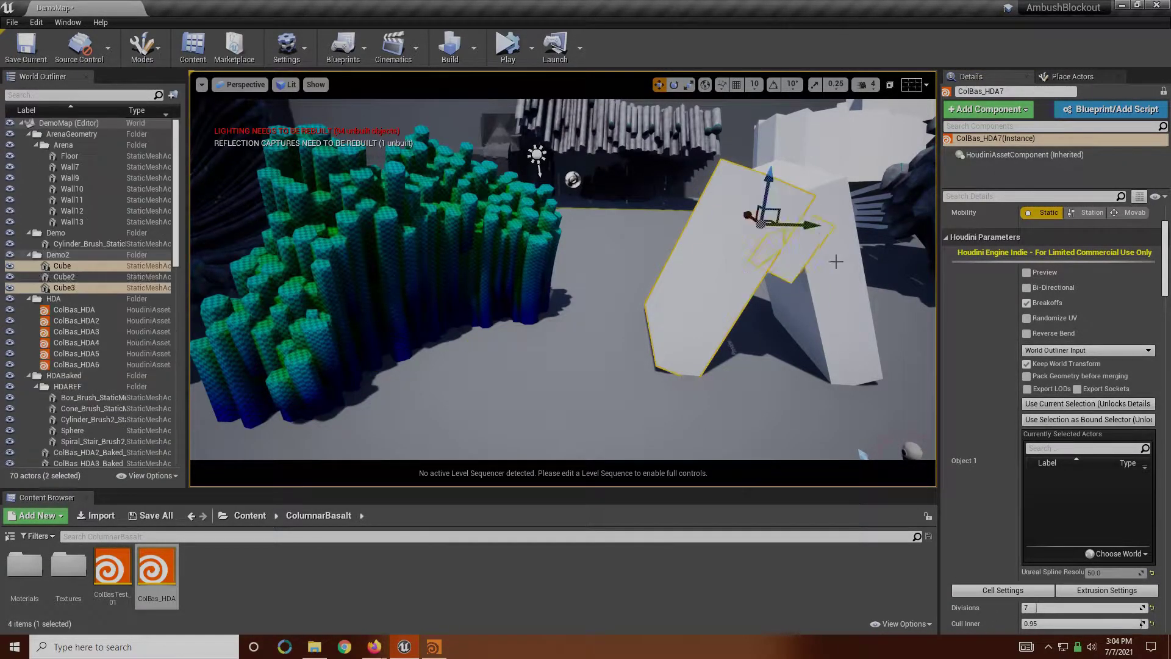
ctrl+click(838, 260)
click(1077, 405)
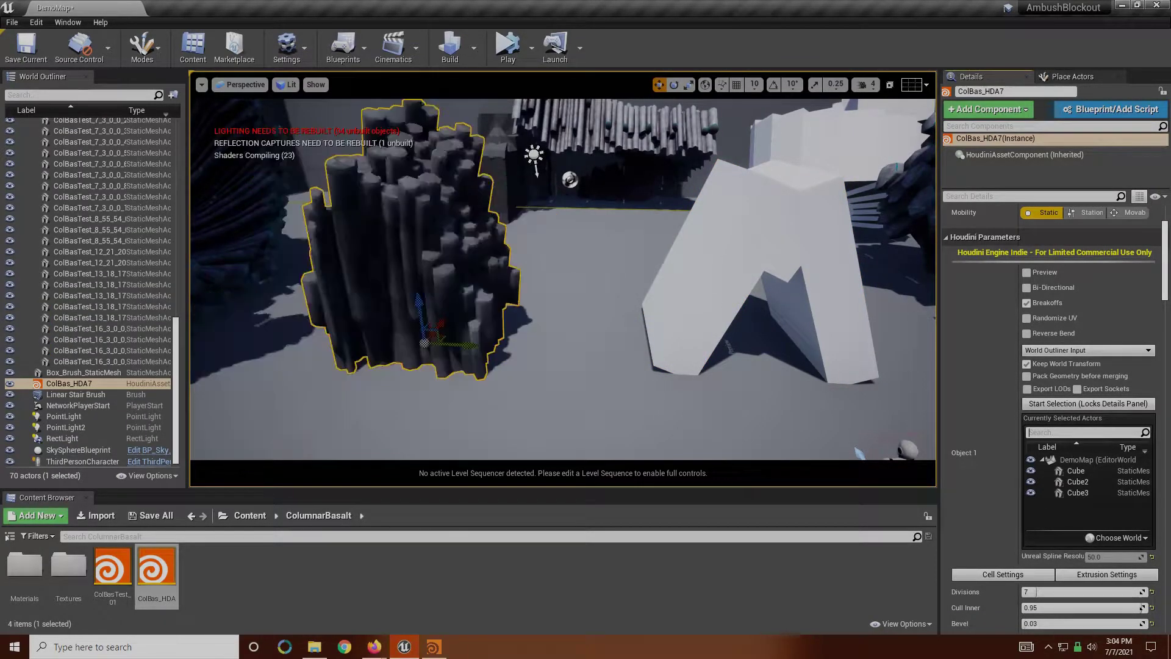
Step: Compare the generated columns with the source arch and enable Bi-Directional and Preview on ColBas_HDA7
right_drag(337, 282, 262, 281)
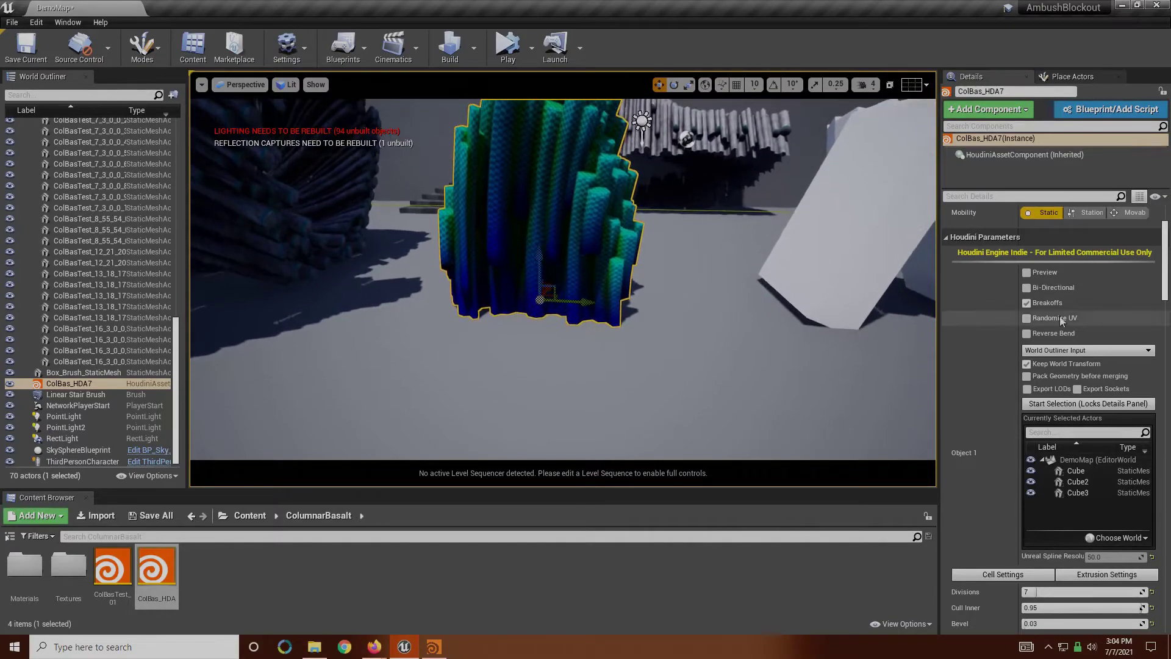
right_drag(759, 323, 854, 322)
key(w)
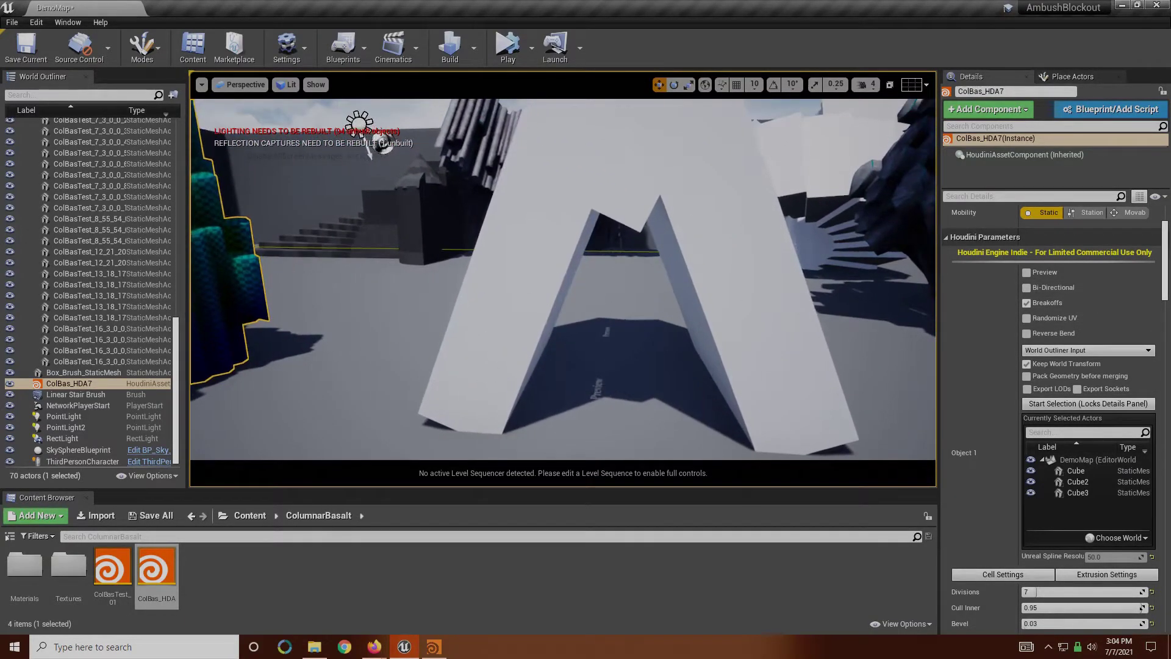
key(w)
right_drag(616, 317, 479, 311)
click(1026, 288)
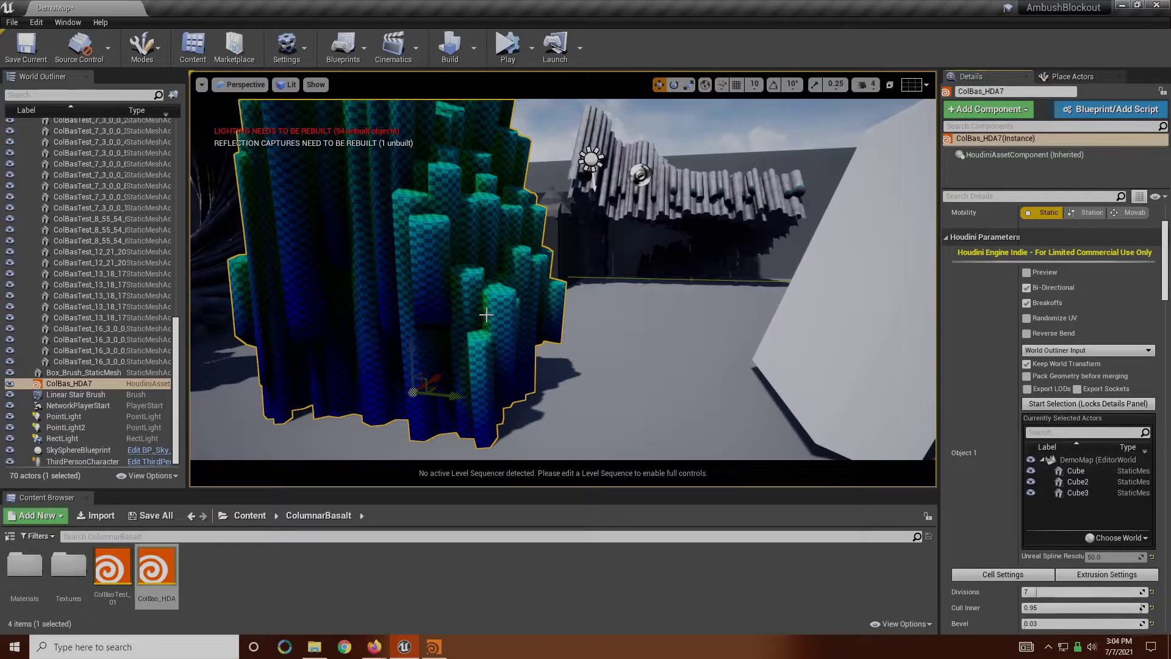
key(d)
right_drag(503, 257, 439, 278)
click(1049, 275)
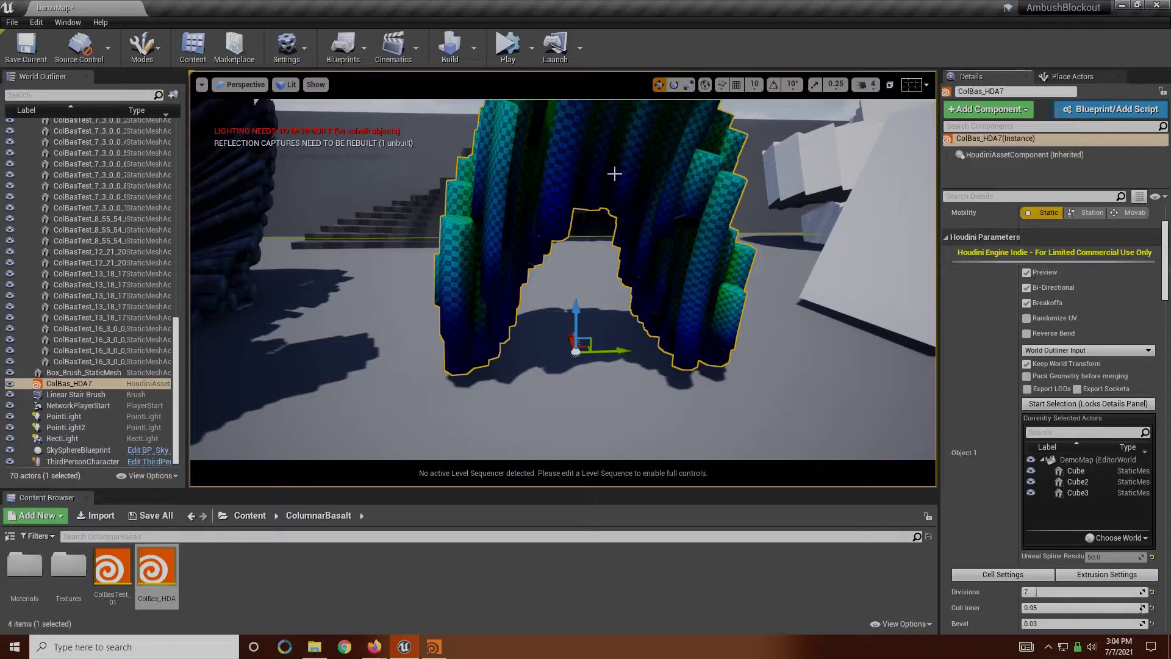
Step: Move the arch's Cube leg along the Y axis toward the basalt formation and away from the other leg
key(d)
right_drag(787, 271, 820, 289)
click(781, 261)
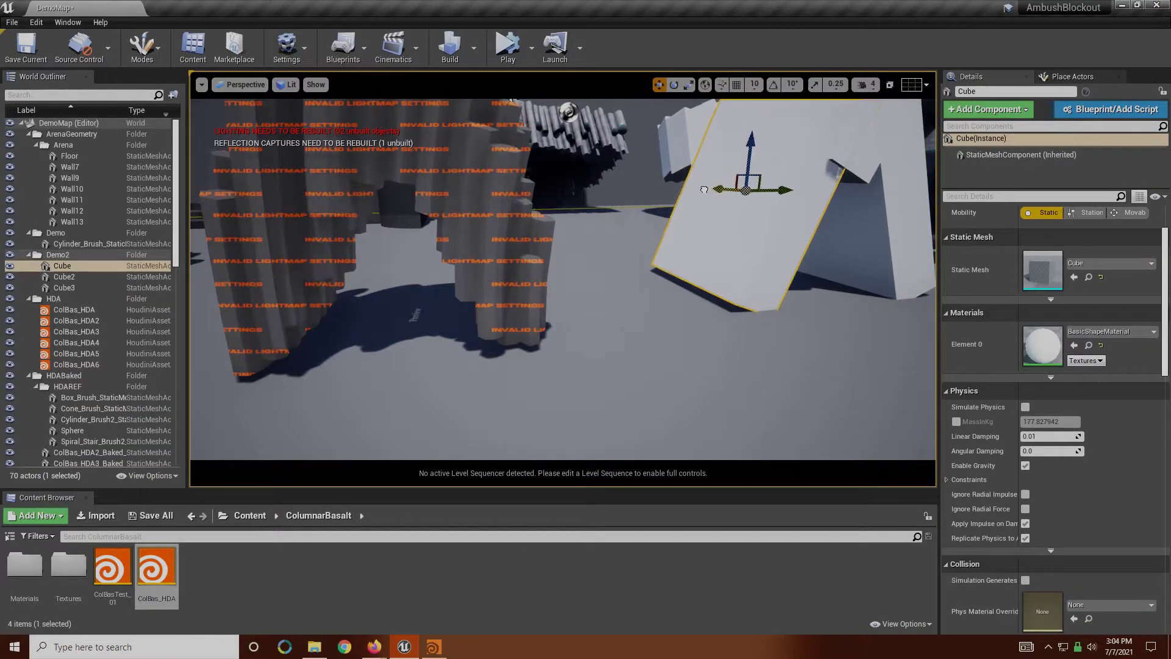
drag(727, 189, 662, 186)
right_drag(689, 243, 652, 247)
key(s)
key(d)
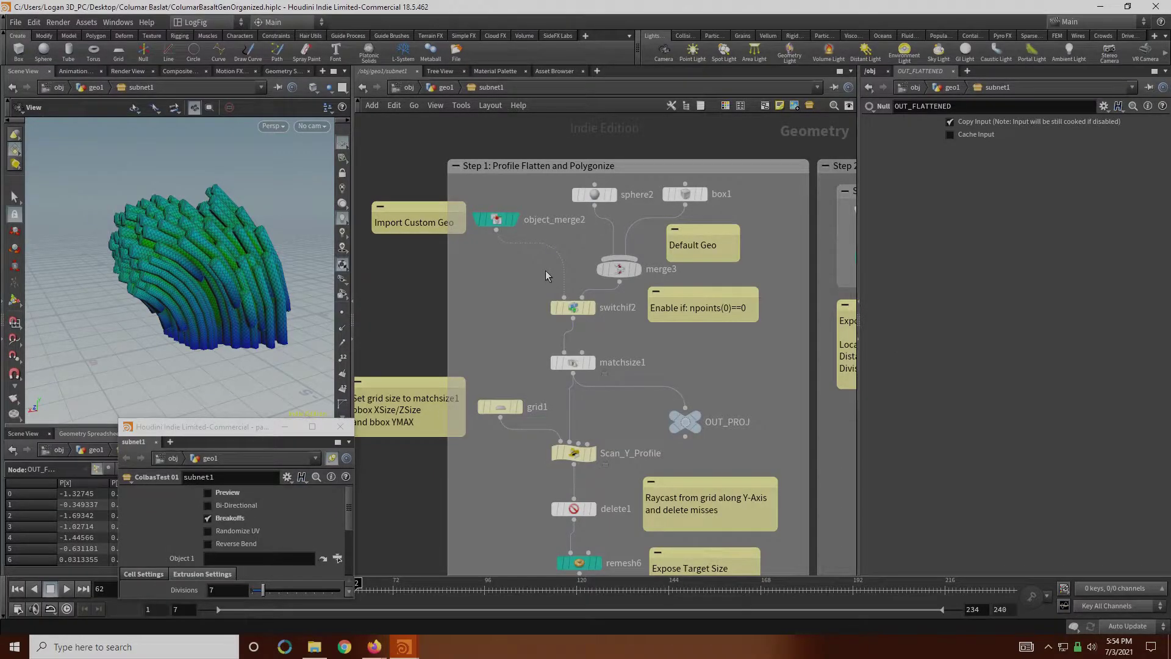
Step: In Houdini, inspect the parameters of object_merge2 and switchif2, and select the default geometry nodes sphere2, box1 and merge3
click(511, 222)
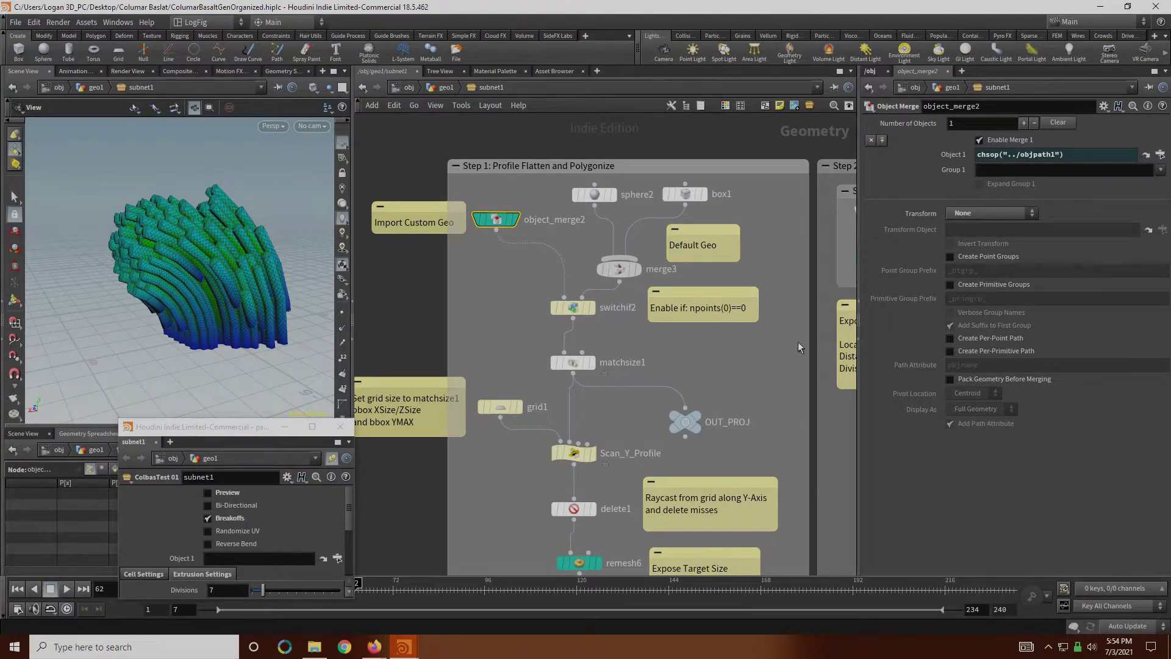
click(595, 309)
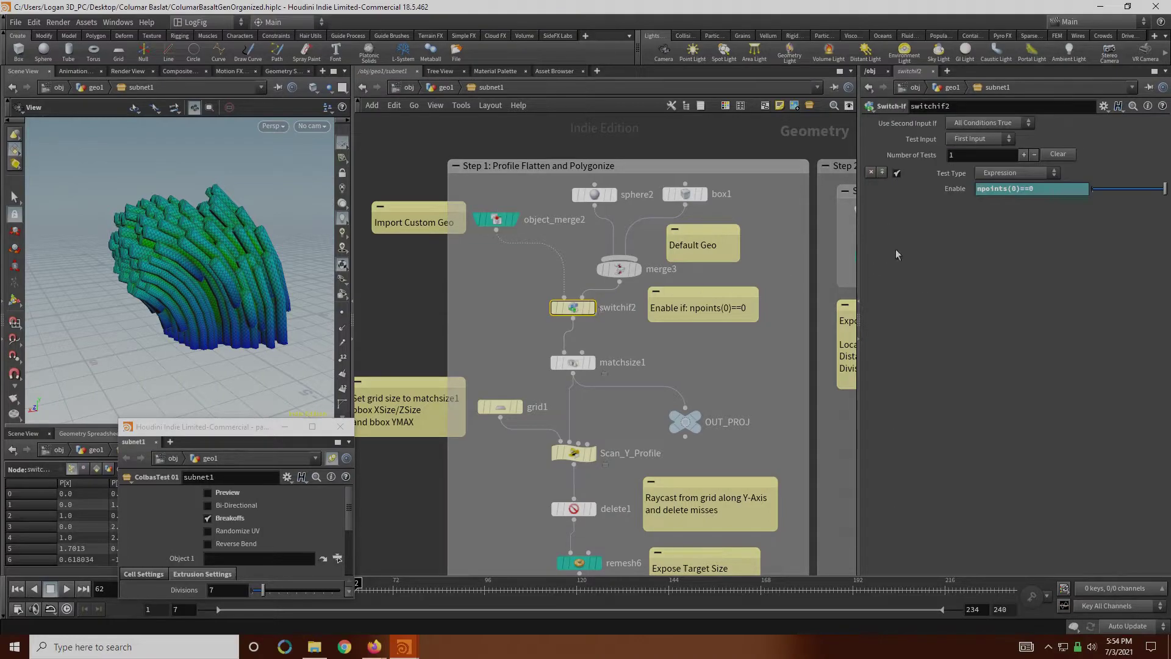
drag(533, 277, 480, 233)
drag(574, 287, 693, 183)
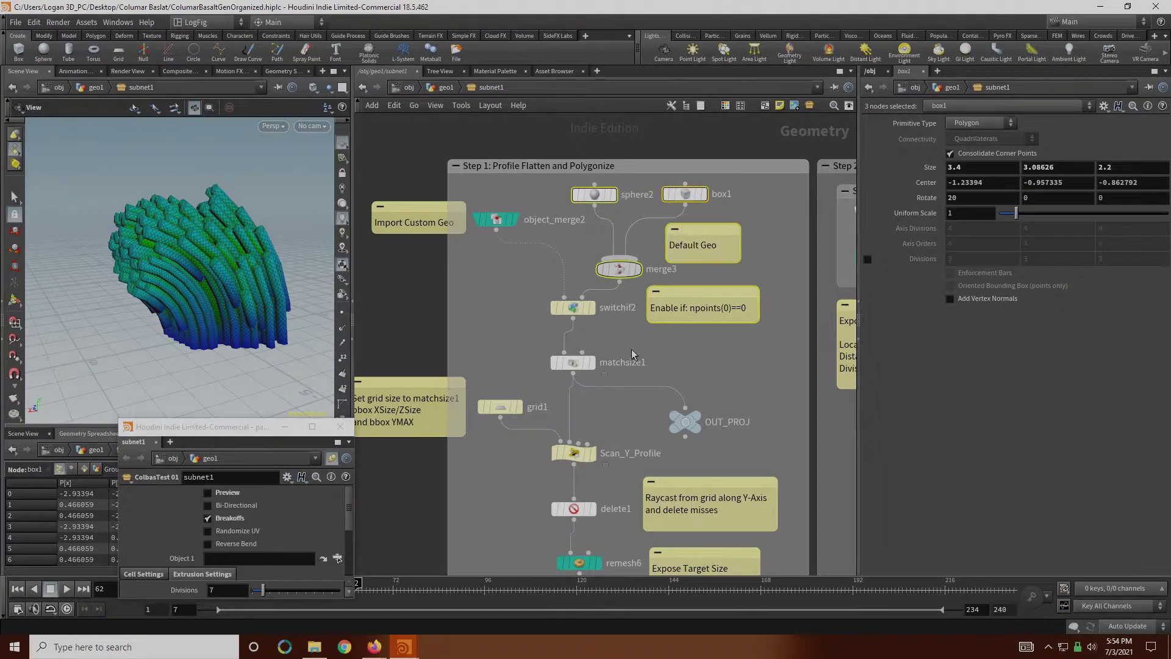
Step: Display the merged default geometry from merge3 and the output of matchsize1, and examine matchsize1's alignment settings
middle_drag(633, 354, 647, 308)
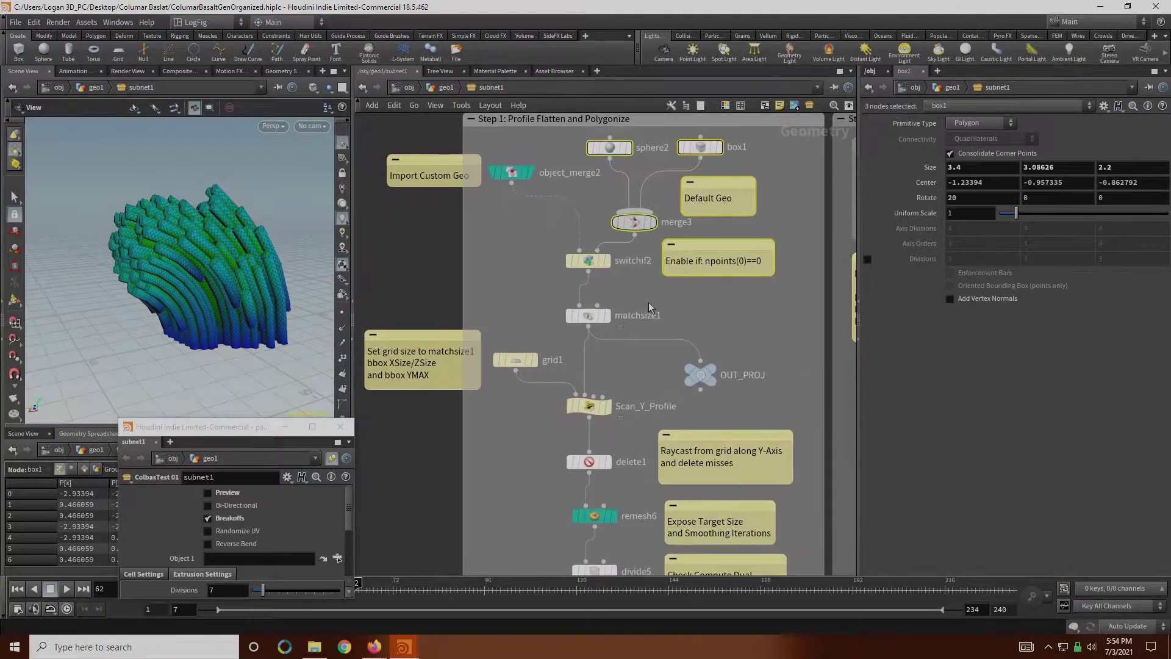
click(657, 223)
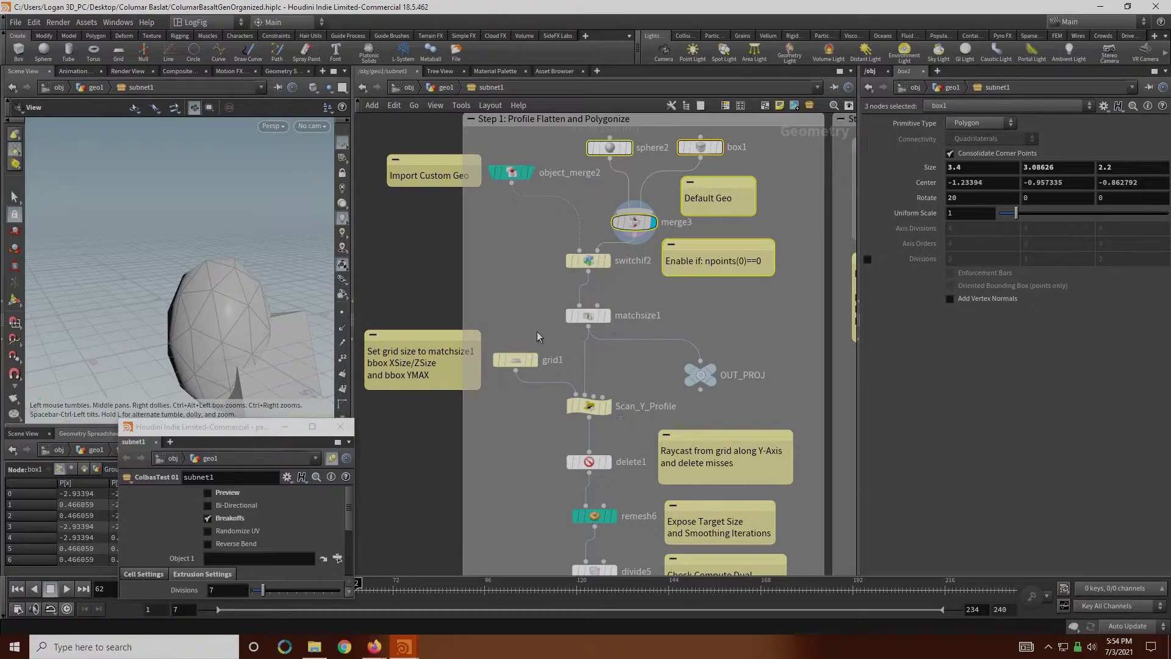
click(592, 314)
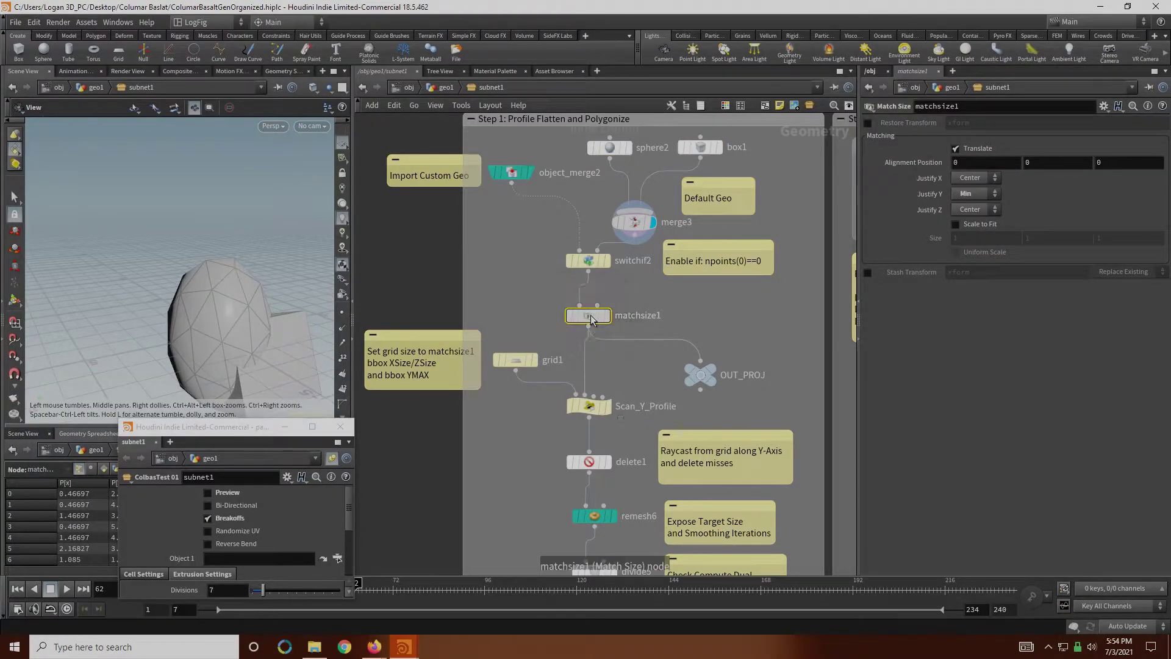
click(607, 316)
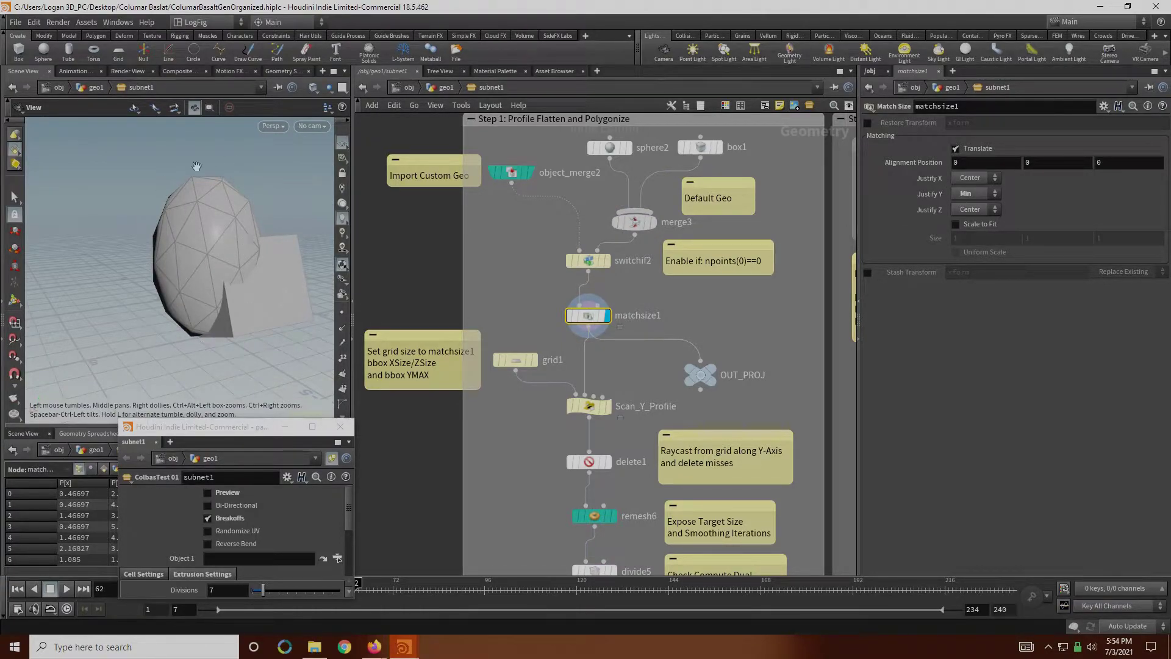
drag(237, 248, 207, 253)
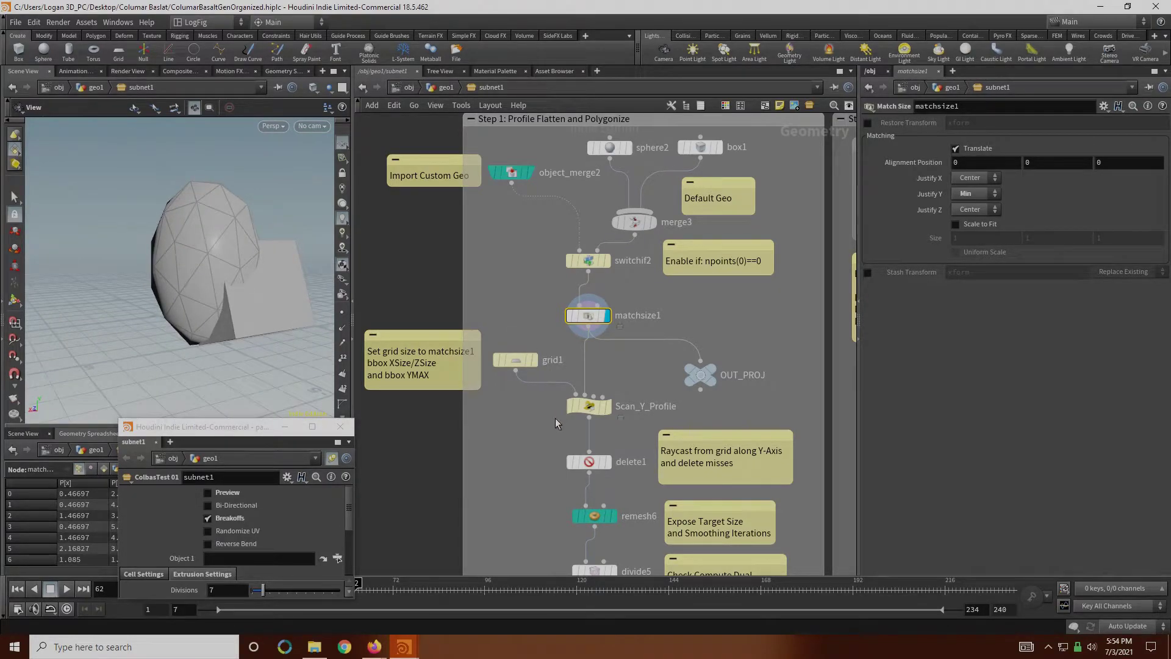
Step: Display grid1 and examine the two bbox size expressions that reference matchsize1
click(536, 363)
click(517, 363)
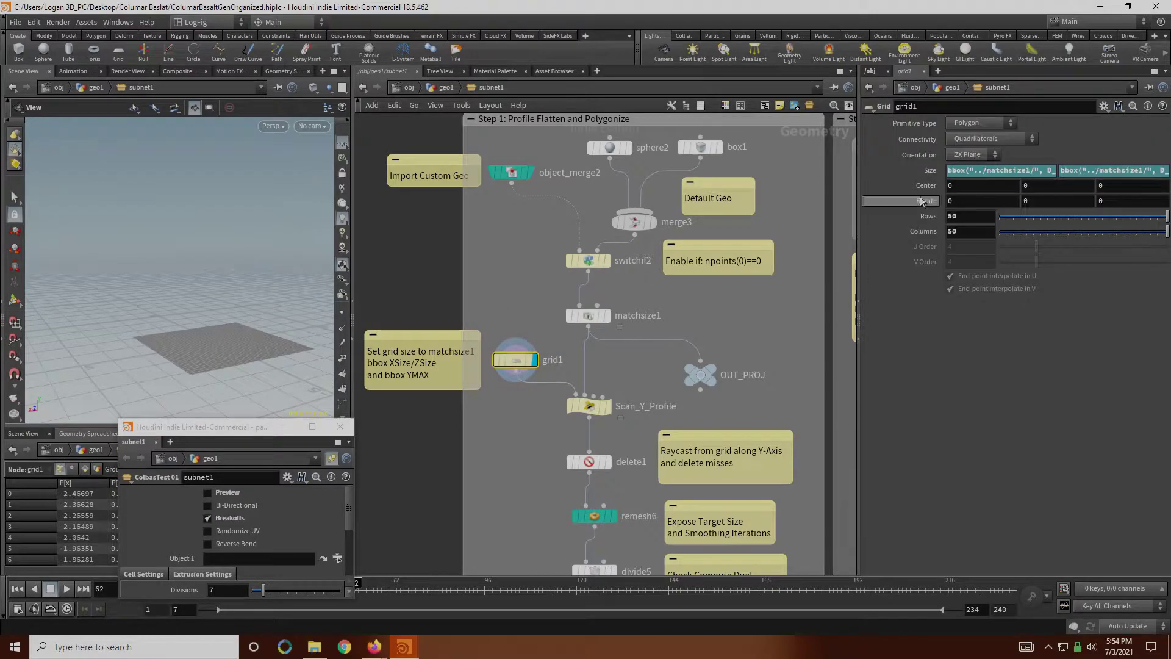
click(977, 174)
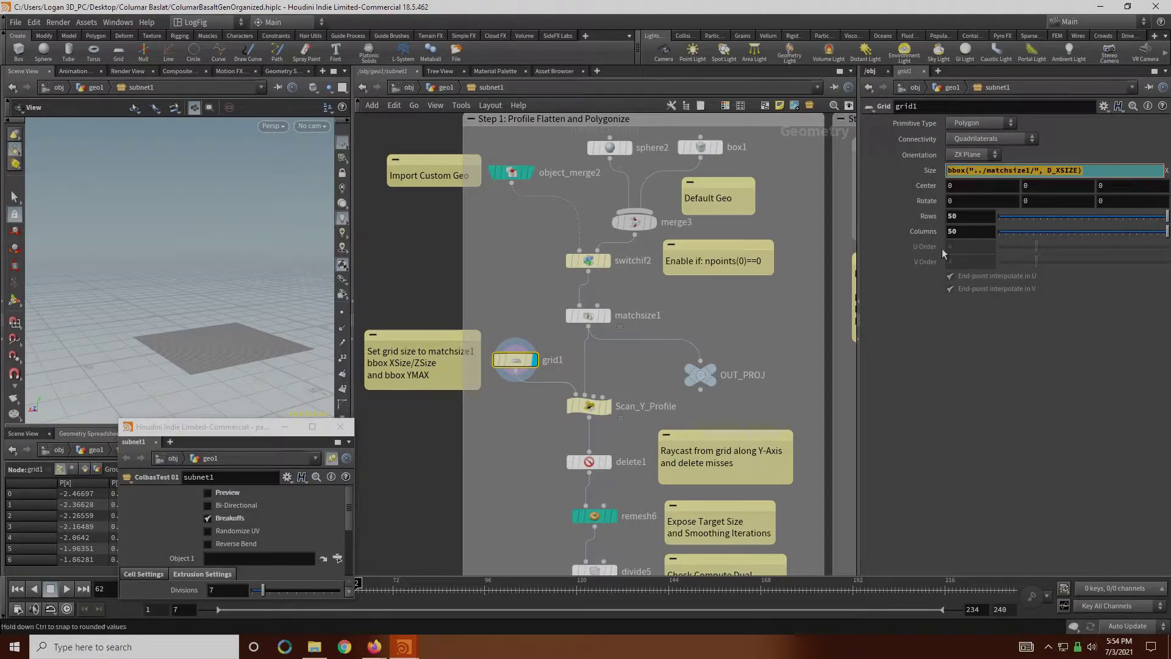
drag(633, 365, 563, 323)
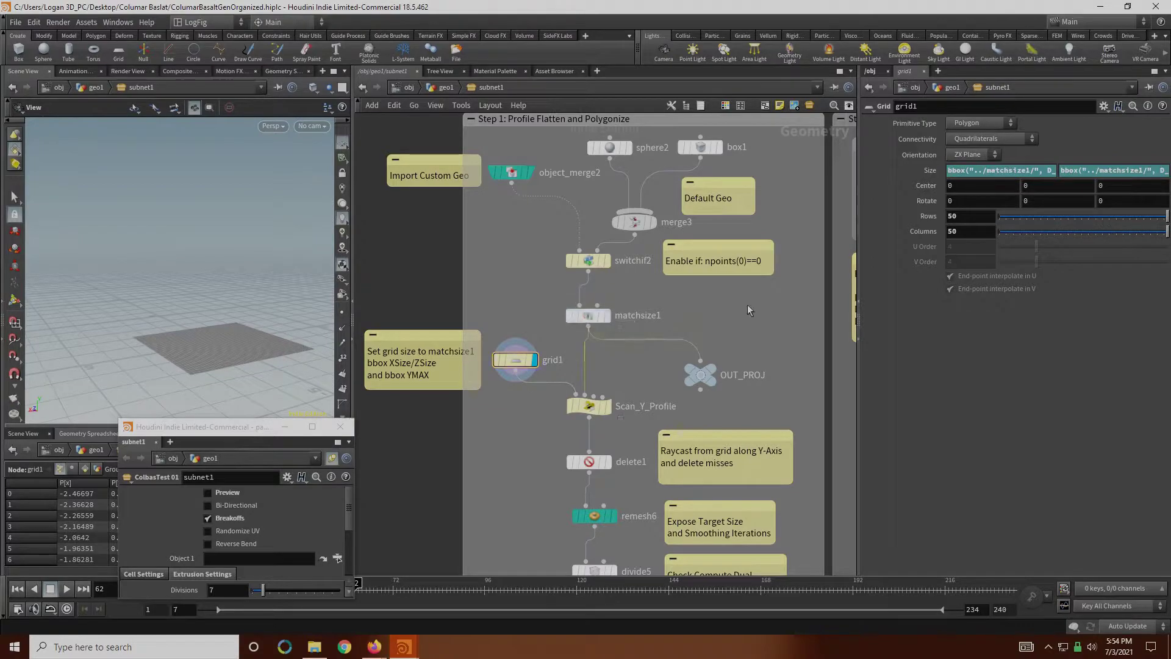
click(989, 173)
drag(1078, 172, 1043, 178)
click(1067, 356)
click(1116, 169)
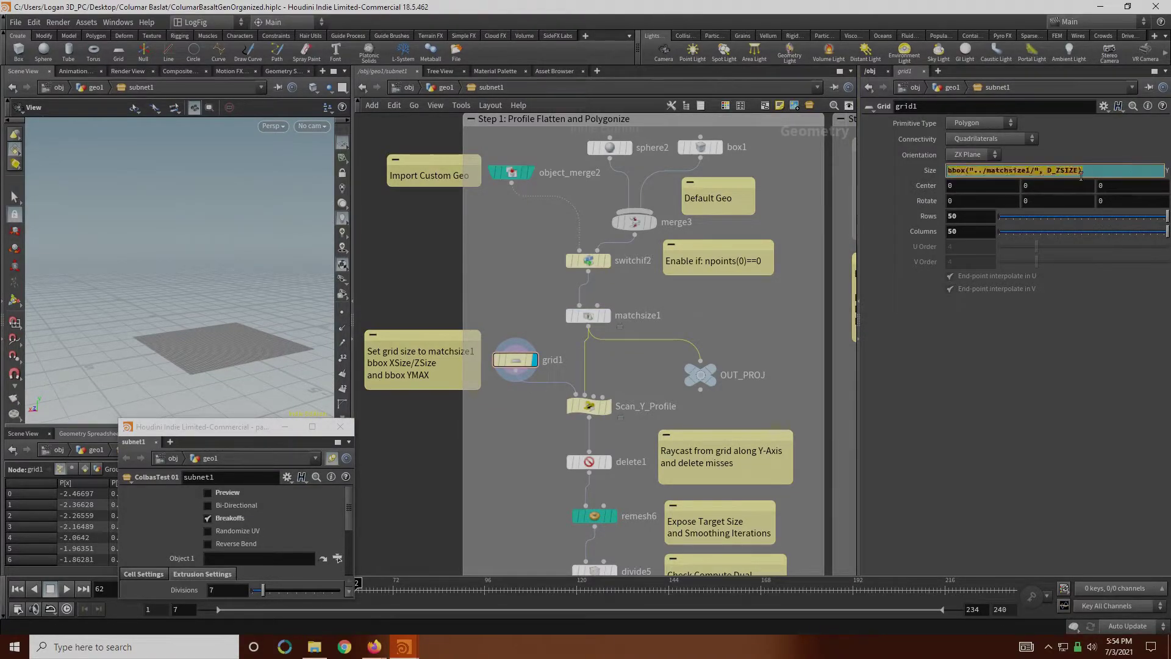
click(932, 311)
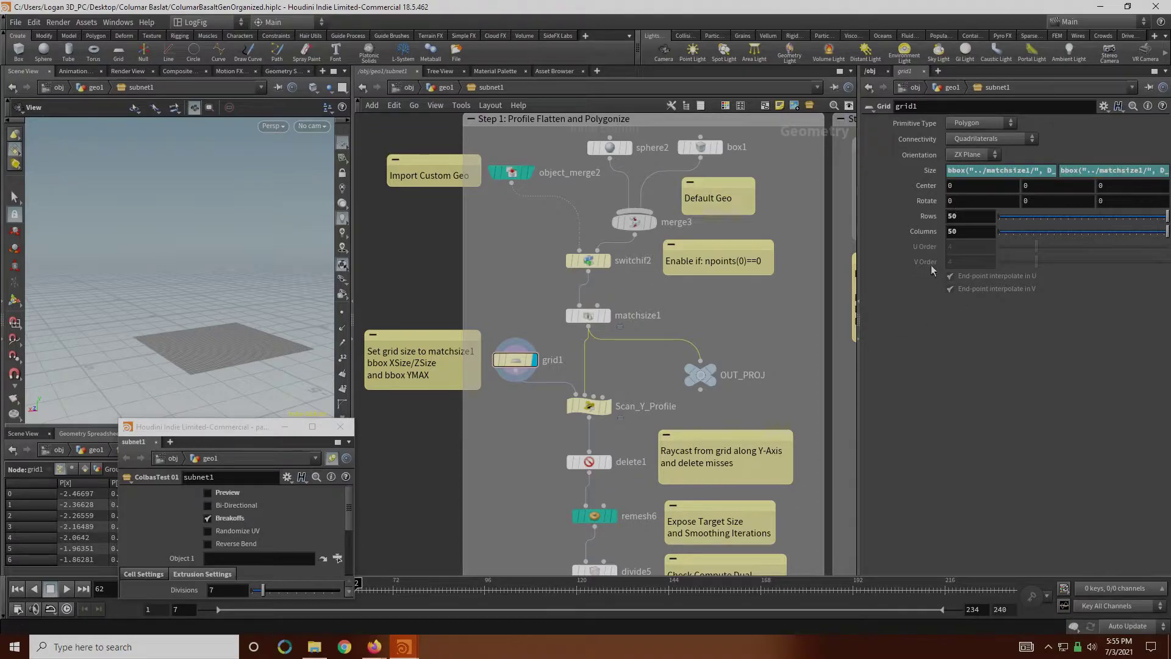
Step: Examine Scan_Y_Profile's raycast code and its DEL group condition with the matchsize1 geometry displayed for reference
click(588, 405)
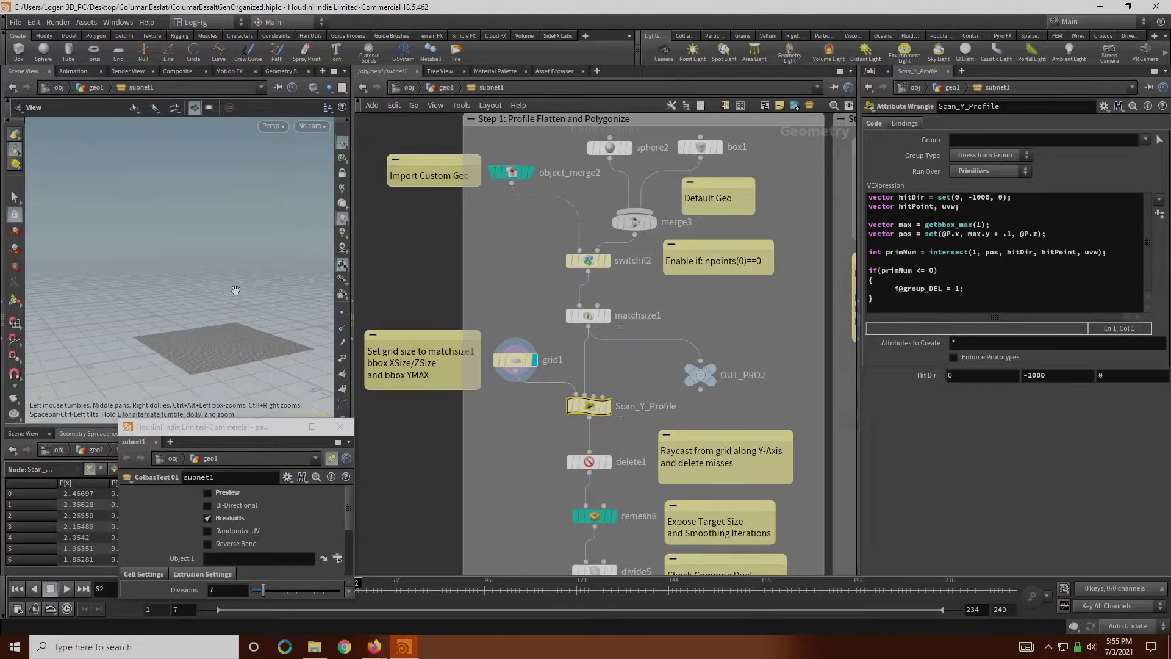
drag(236, 289, 227, 318)
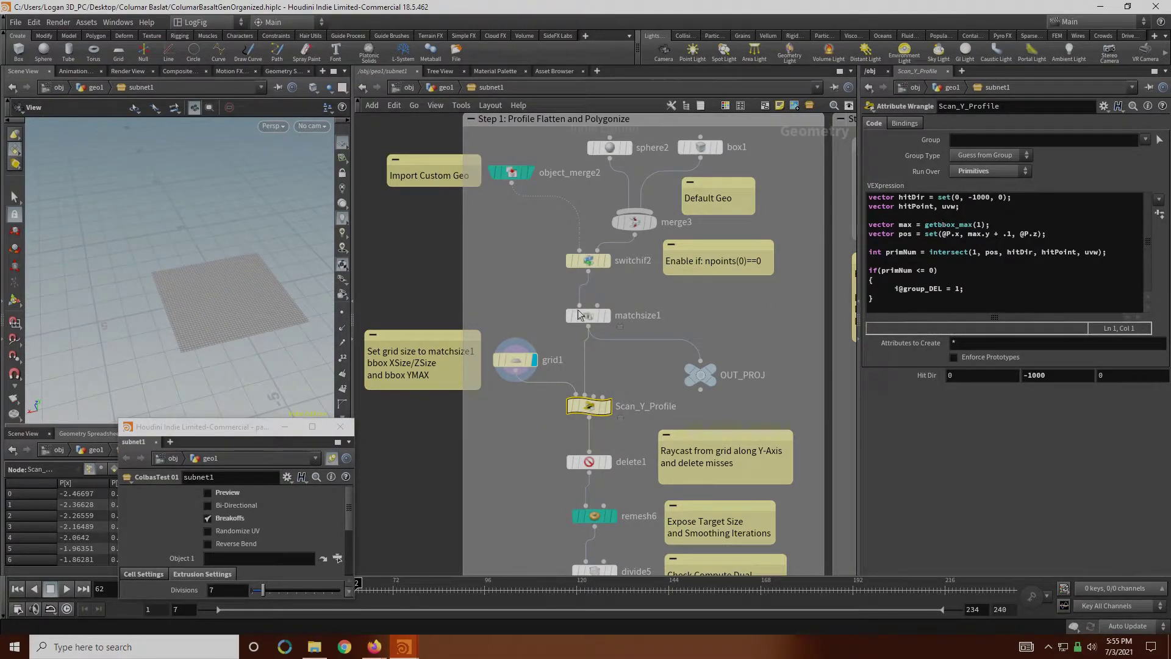
click(607, 315)
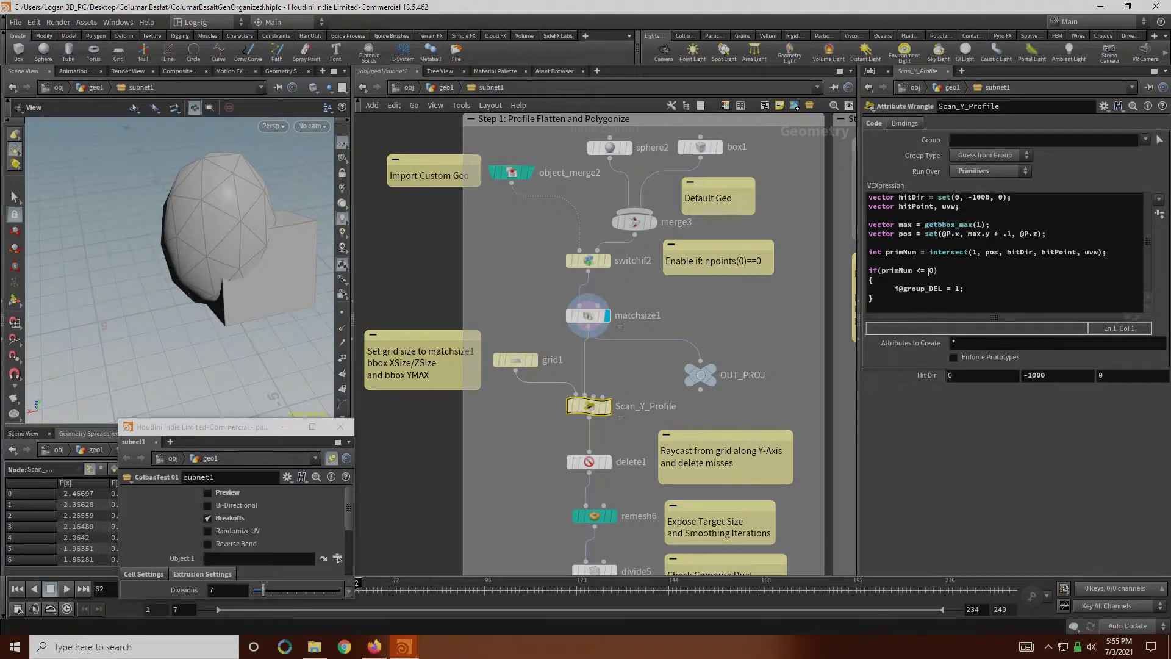
drag(943, 262, 846, 200)
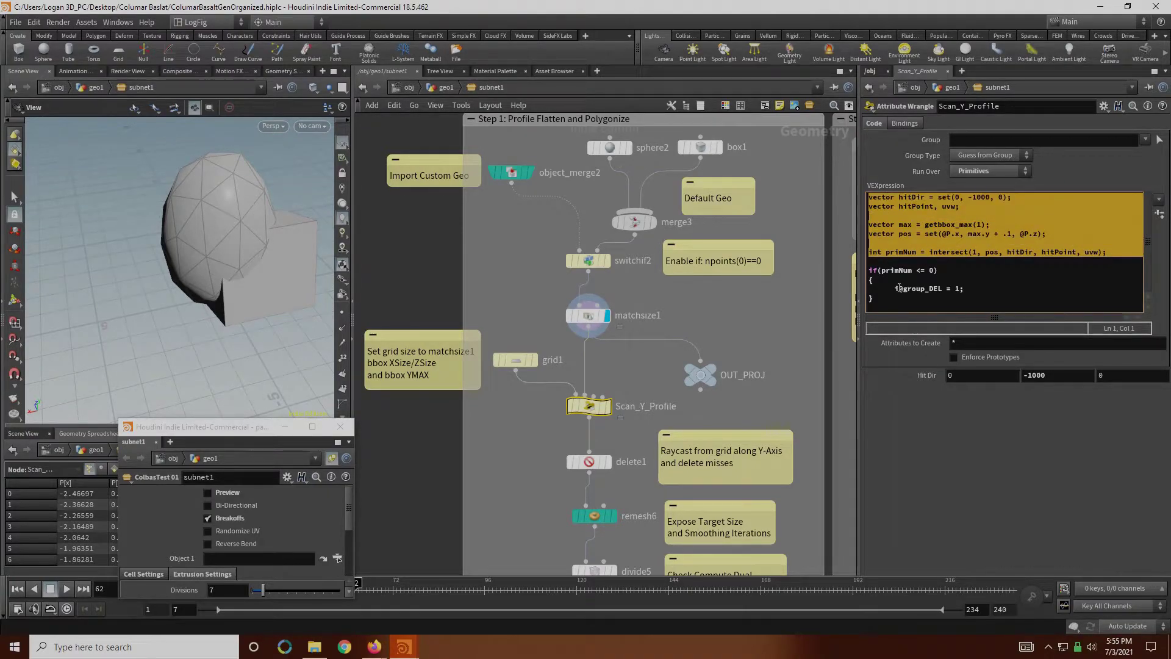
drag(884, 300, 864, 274)
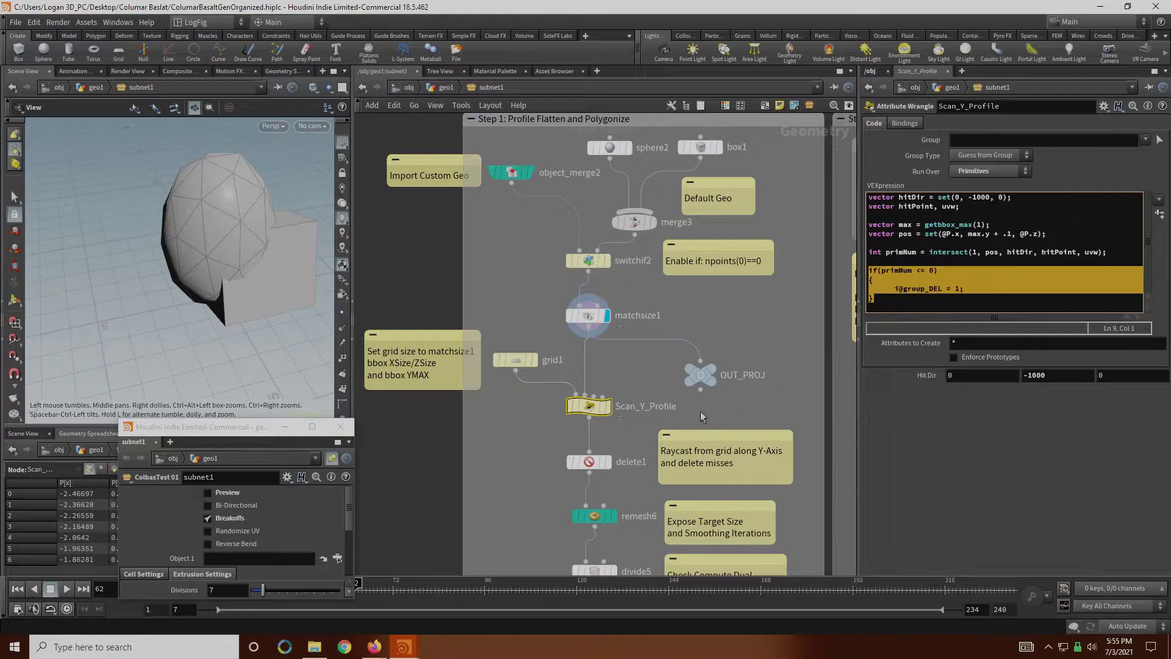
Step: Display delete1's flattened profile from above and compare it with the outputs of matchsize1 and Scan_Y_Profile
click(610, 464)
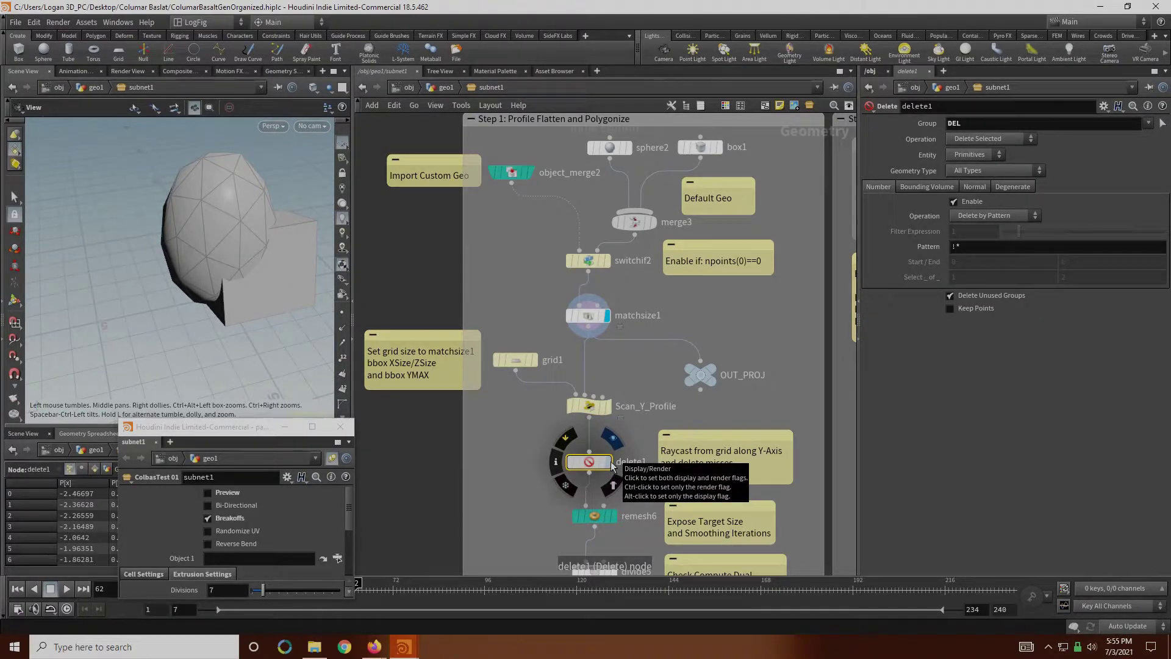
click(610, 461)
mouse_move(227, 297)
mouse_down()
mouse_move(190, 314)
mouse_move(226, 305)
mouse_up()
middle_drag(264, 287, 233, 324)
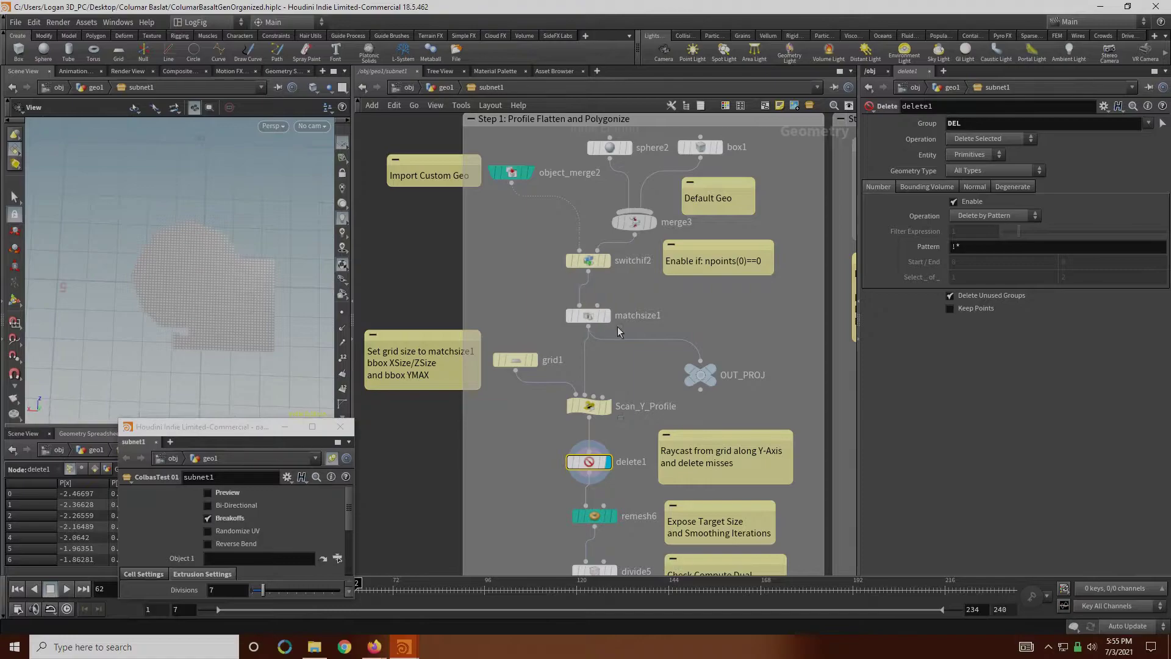
click(606, 315)
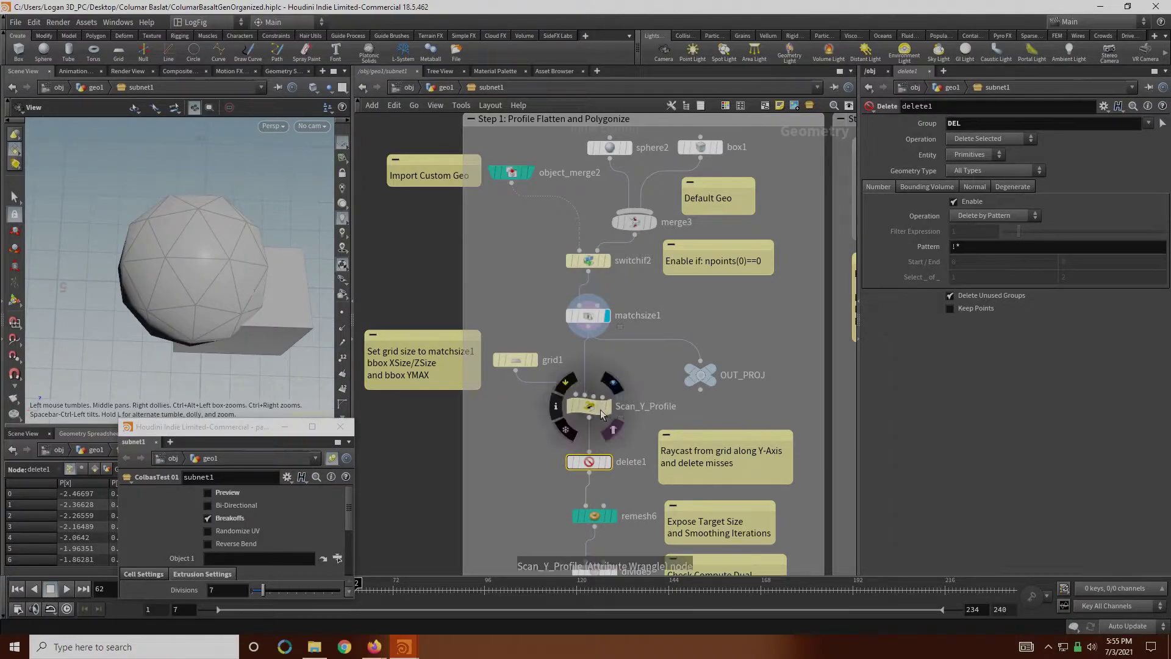
click(607, 407)
Step: Display the triangulated profile from remesh6 and inspect its iterations and target size settings
mouse_move(555, 538)
middle_drag(554, 537, 550, 489)
click(589, 469)
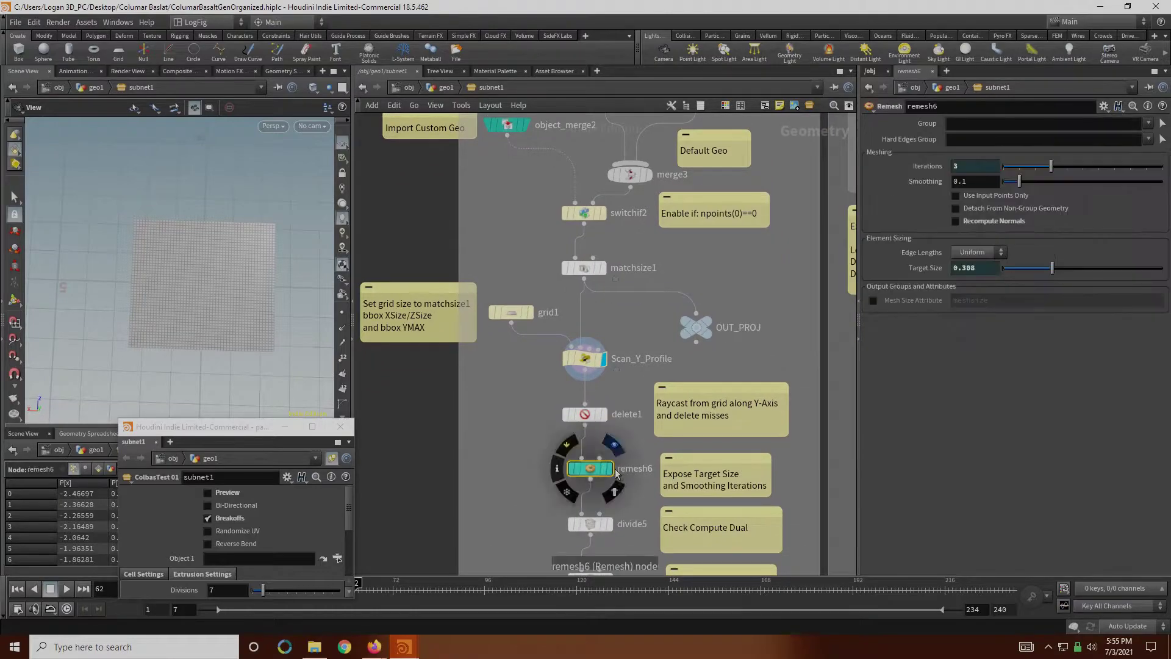
click(608, 469)
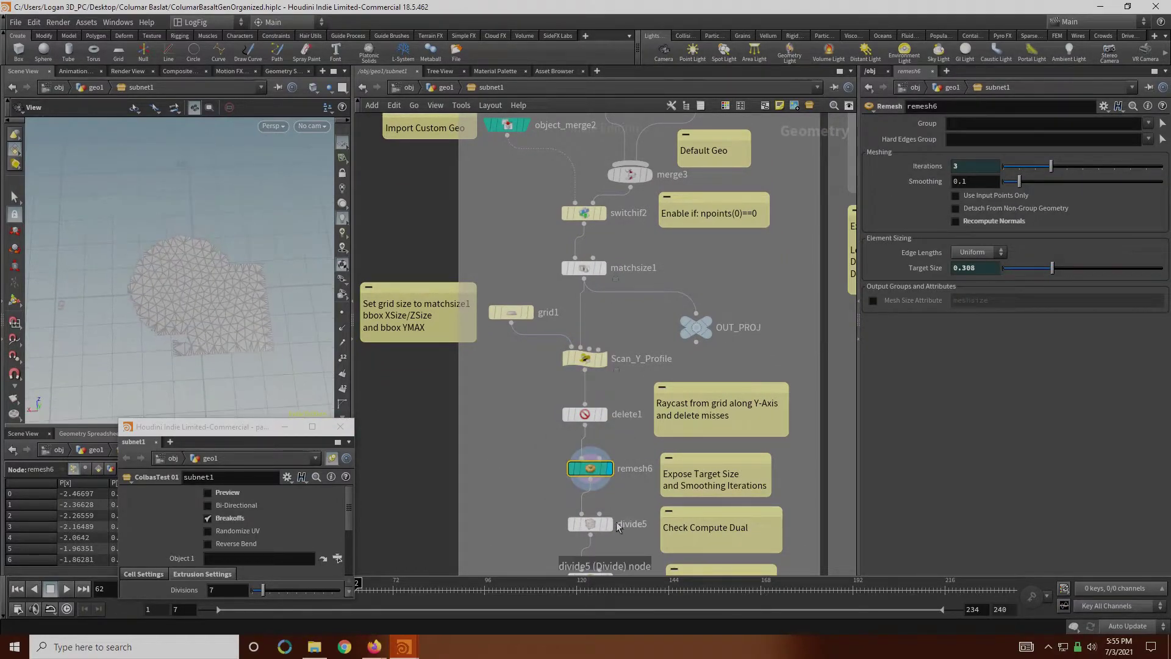
drag(208, 367, 211, 390)
Step: Display divide5's output and examine the polygonal cells produced by its Compute Dual option
middle_drag(558, 512, 561, 450)
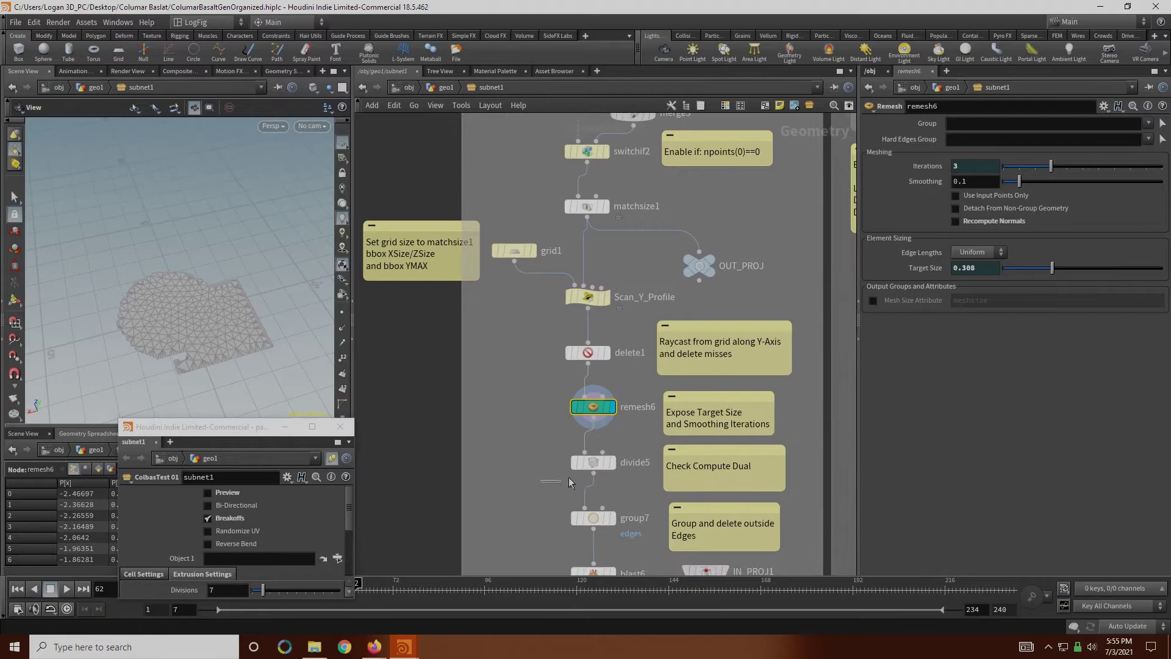
drag(535, 495, 646, 444)
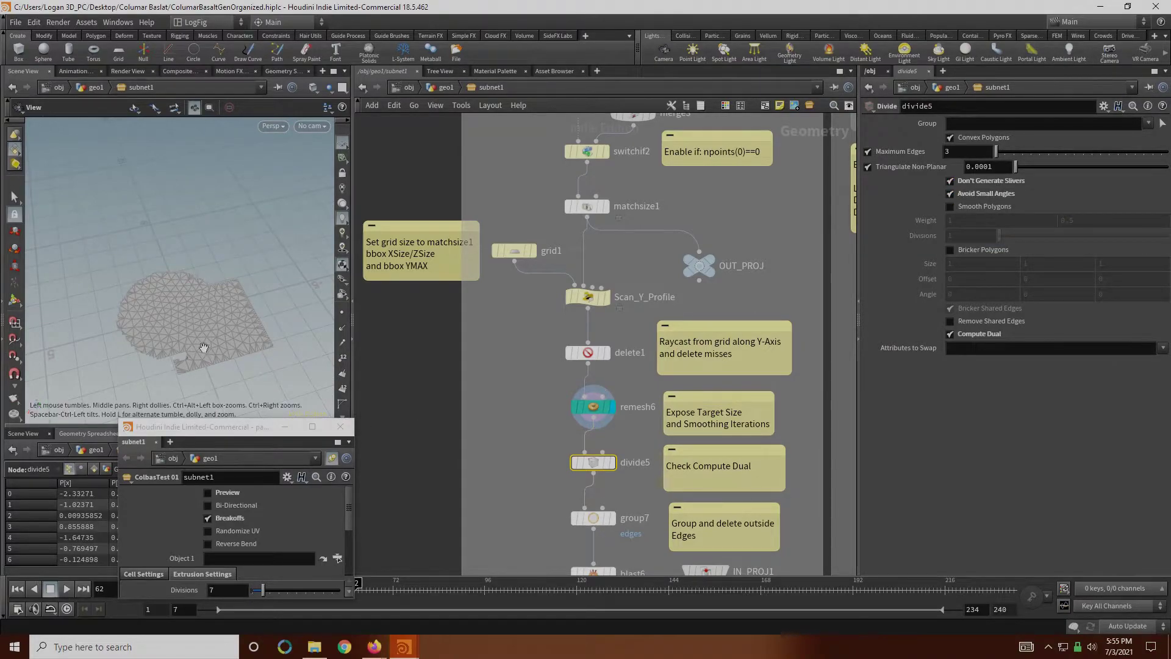
click(613, 462)
scroll(116, 276, up, 3)
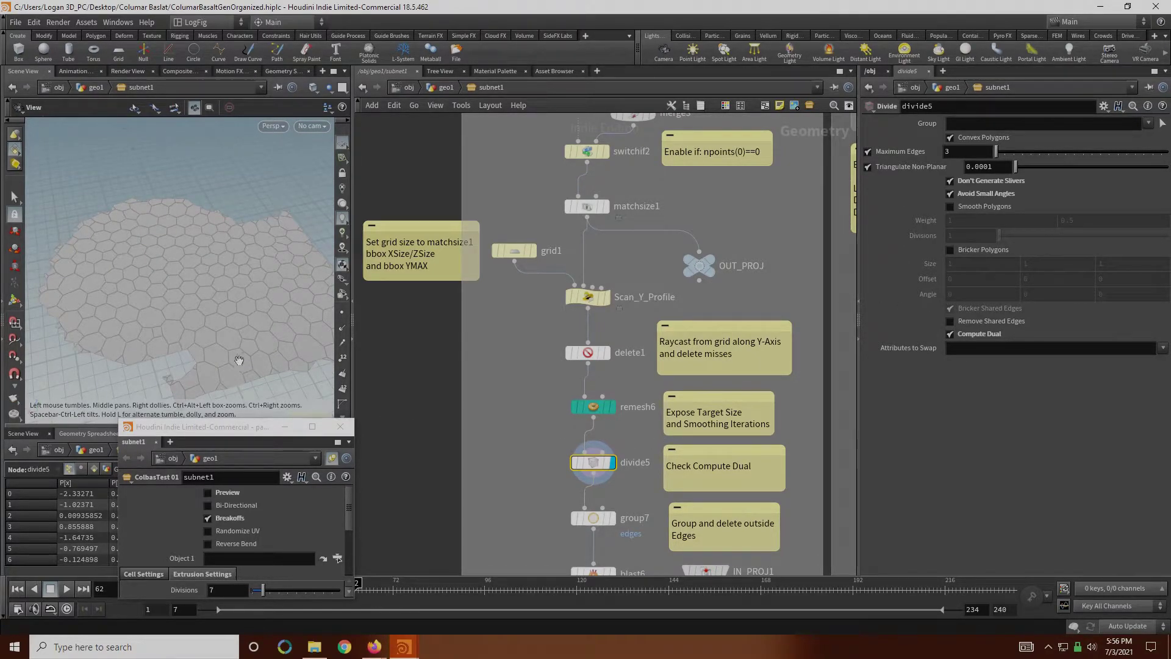
Step: Set the Target Size of remesh6 to 0.304 while the divide5 cells are displayed
drag(546, 417, 623, 387)
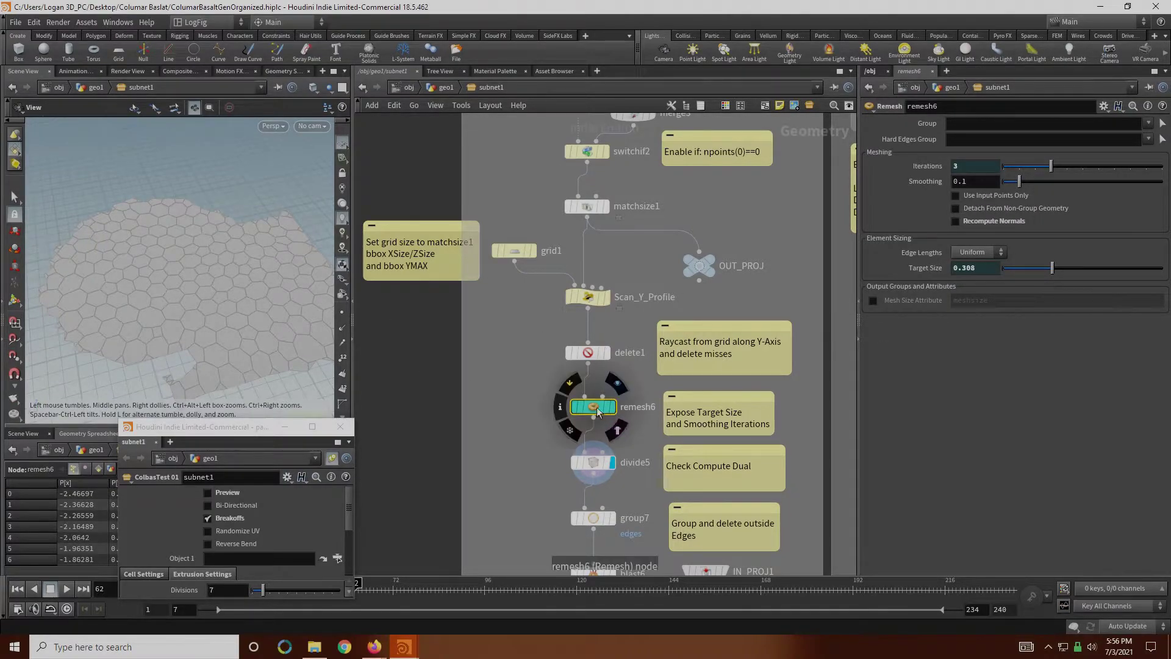
mouse_move(1056, 168)
mouse_down()
mouse_move(1139, 170)
mouse_move(1124, 178)
mouse_move(1153, 189)
mouse_move(1028, 183)
mouse_move(1054, 183)
mouse_up()
mouse_move(1052, 270)
mouse_down()
mouse_move(1085, 275)
mouse_move(1029, 272)
mouse_move(1052, 274)
mouse_up()
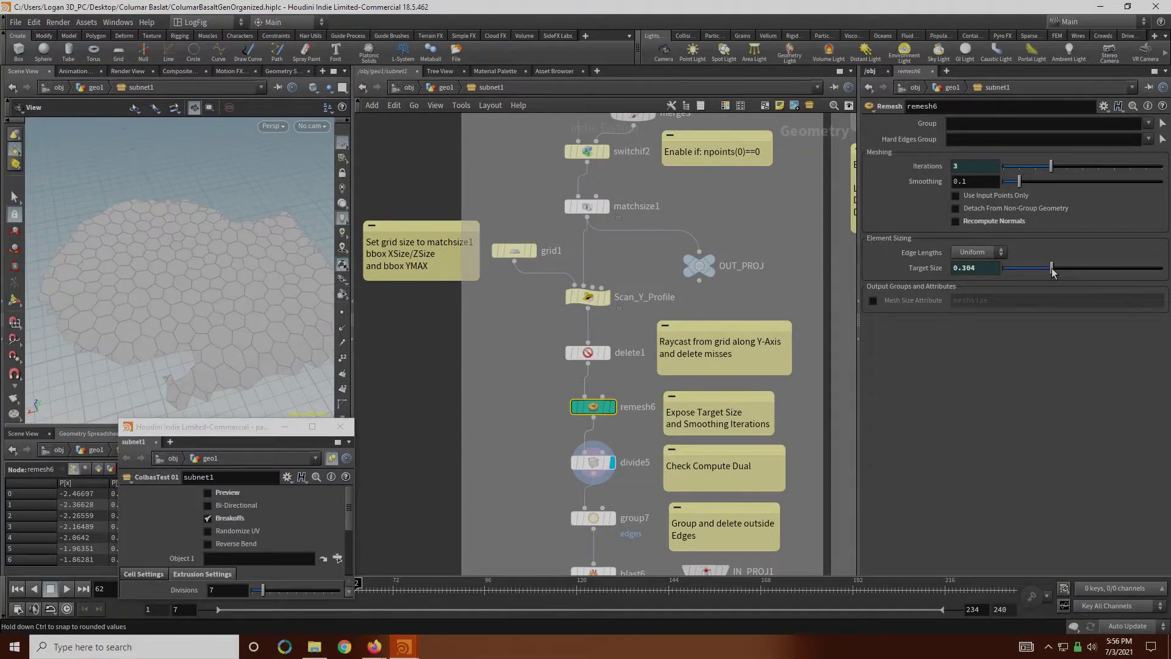
Step: Display group7's selection of border cells by unshared edges and the mesh left after blast6 deletes the edges group
middle_drag(552, 404, 557, 334)
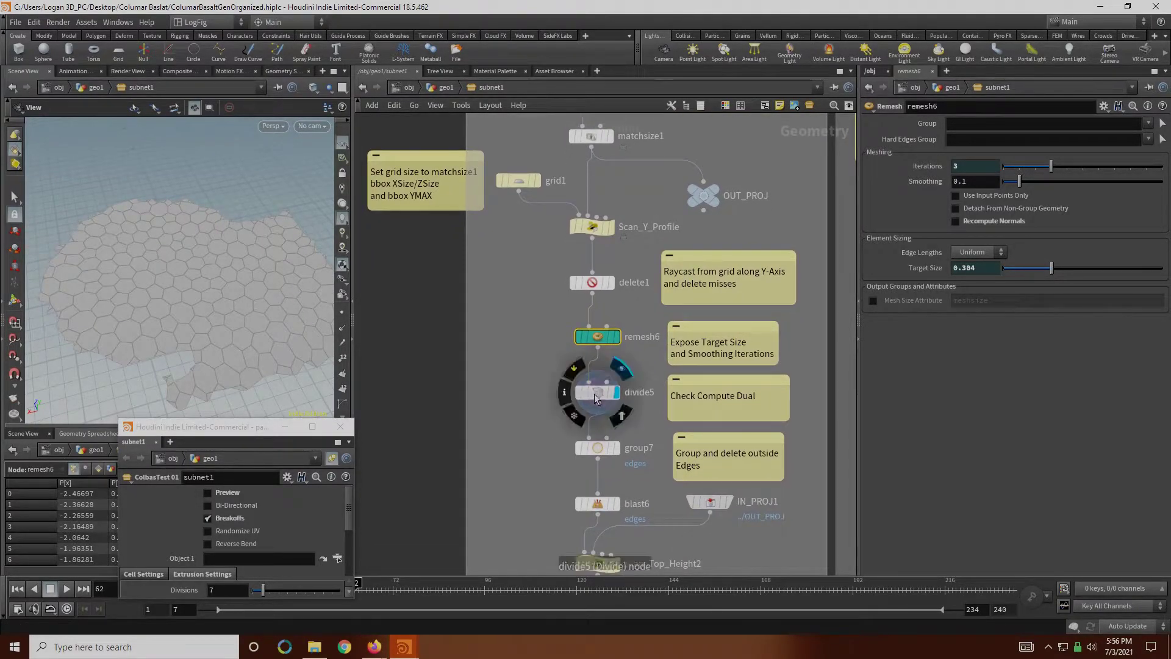
scroll(157, 314, up, 2)
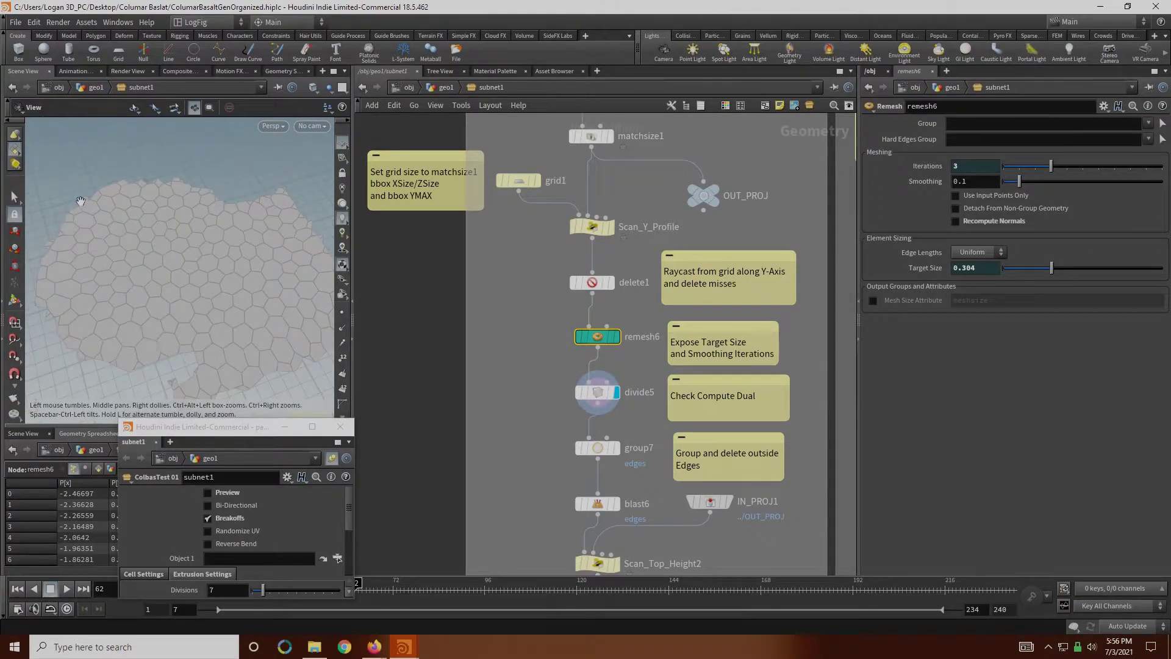
drag(557, 480, 636, 433)
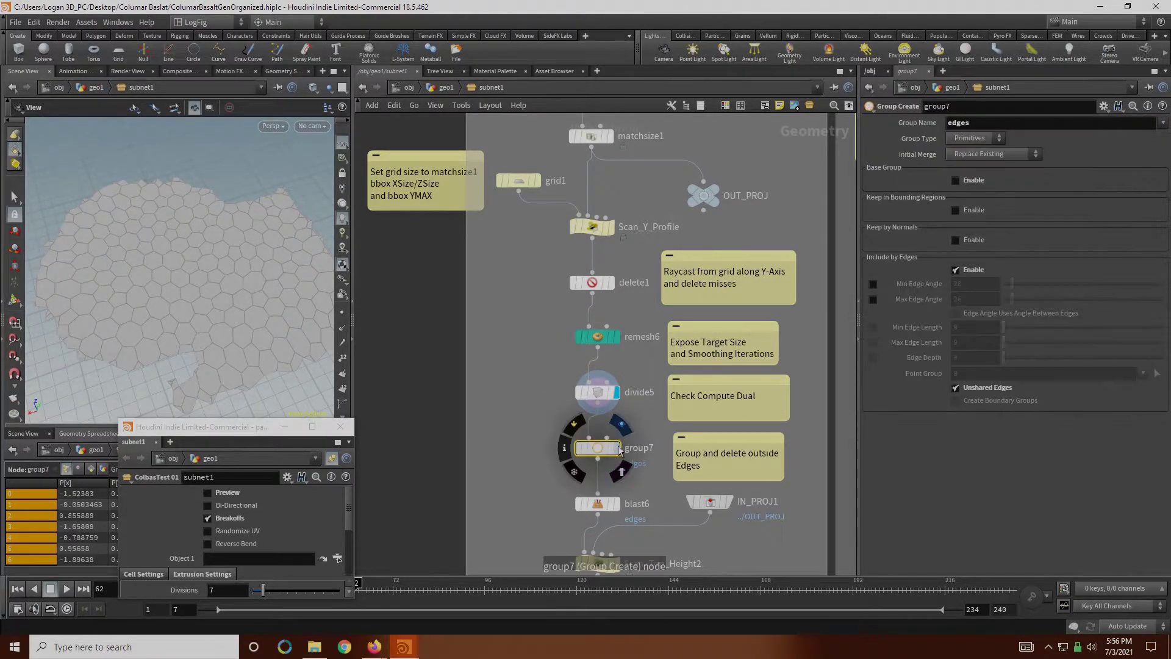
click(617, 450)
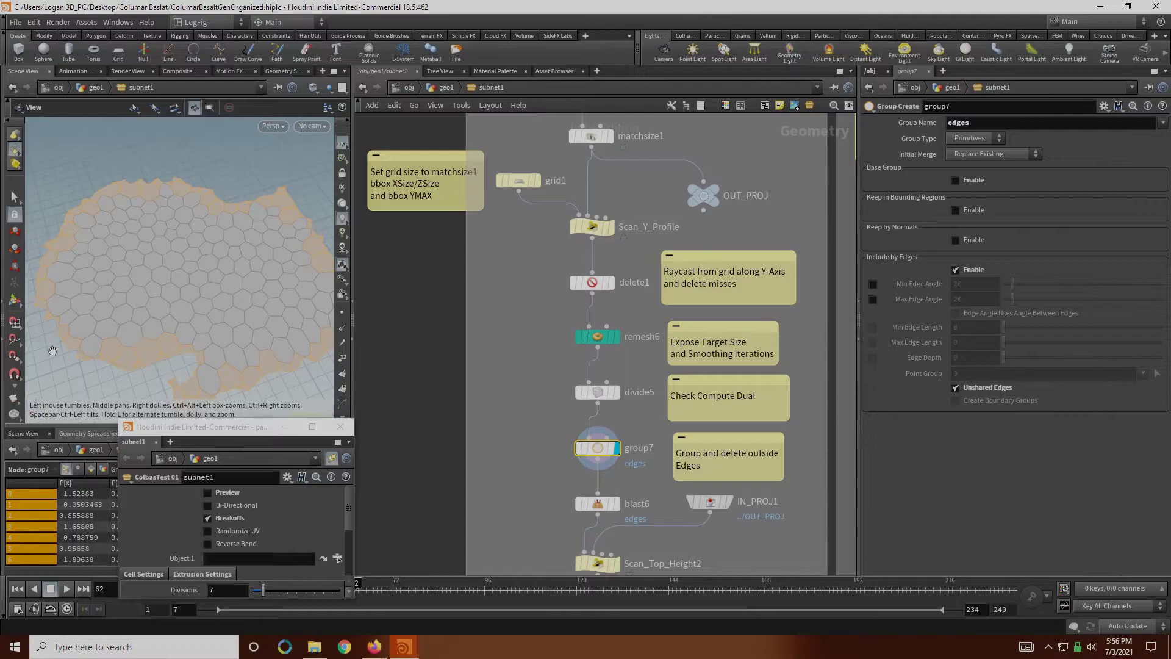
drag(252, 294, 227, 264)
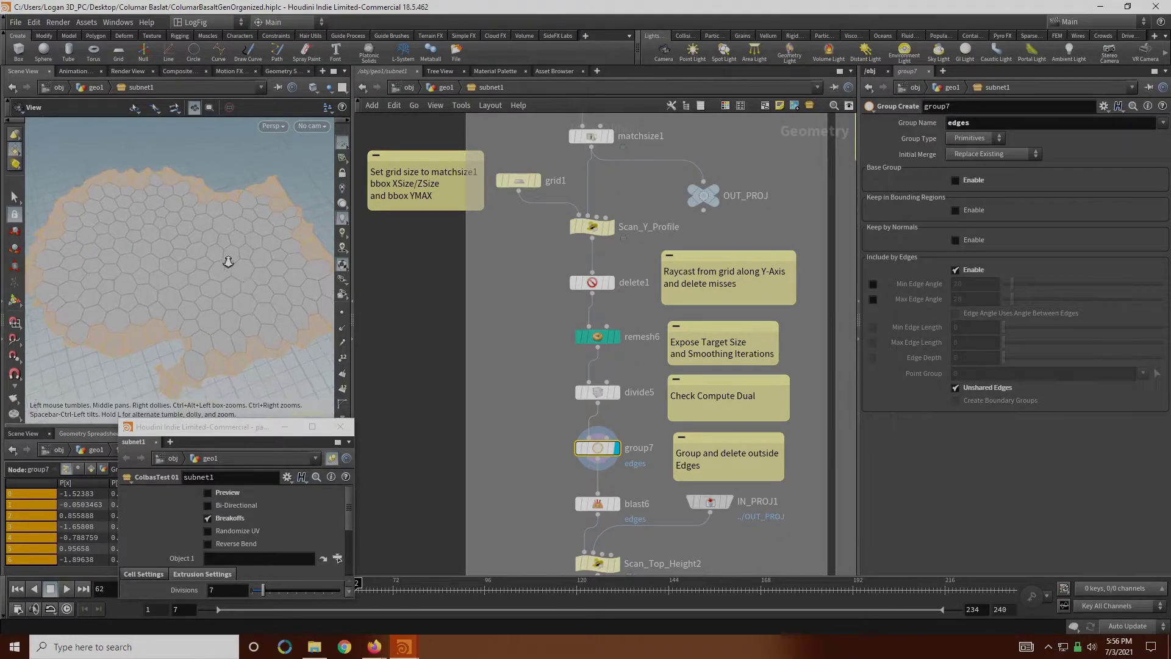
click(586, 505)
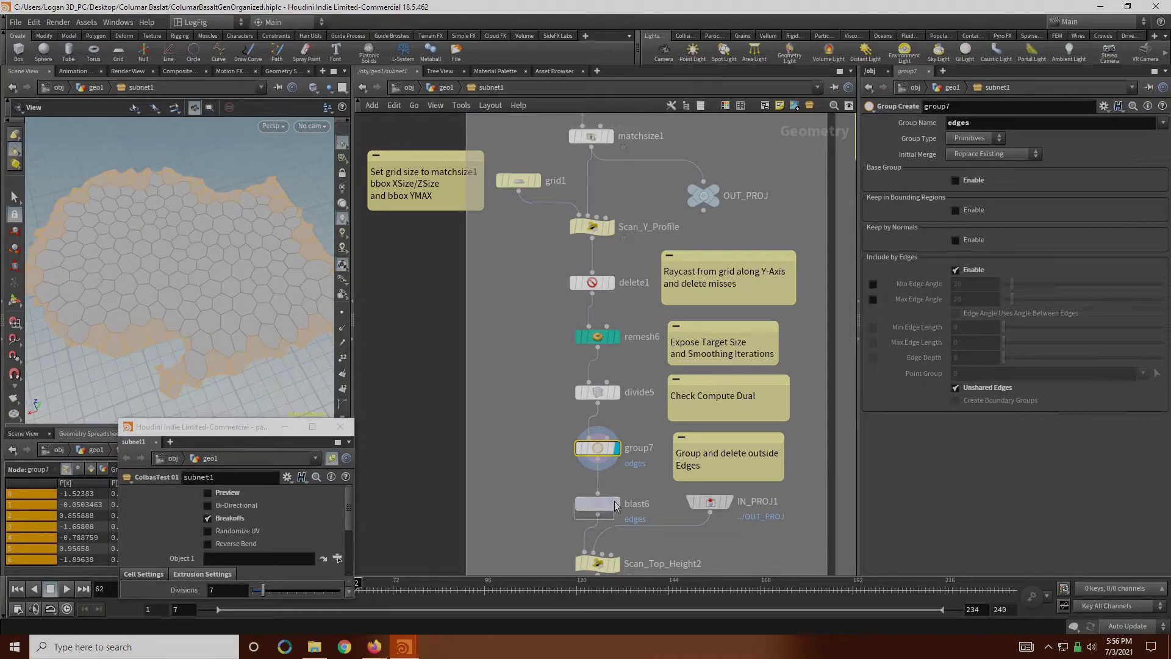
click(618, 504)
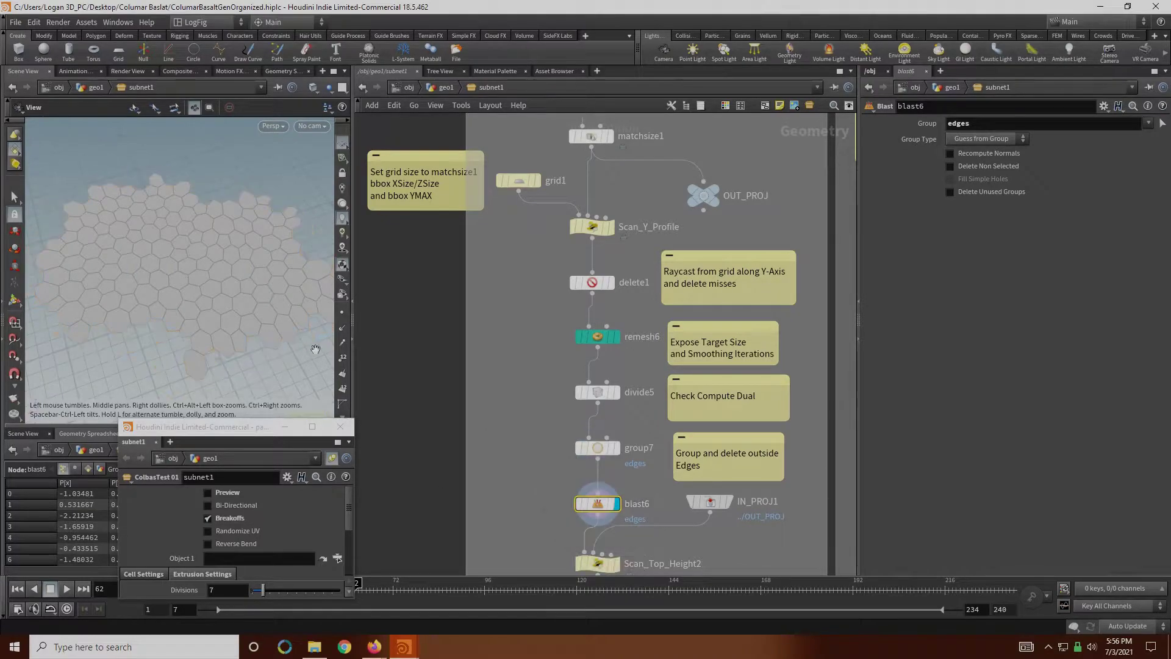
Step: Open the Scan_Top_Height2 wrangle and examine its VEX code, from the ray intersection lines to the zscale assignment
right_drag(239, 265, 225, 257)
middle_drag(234, 280, 232, 299)
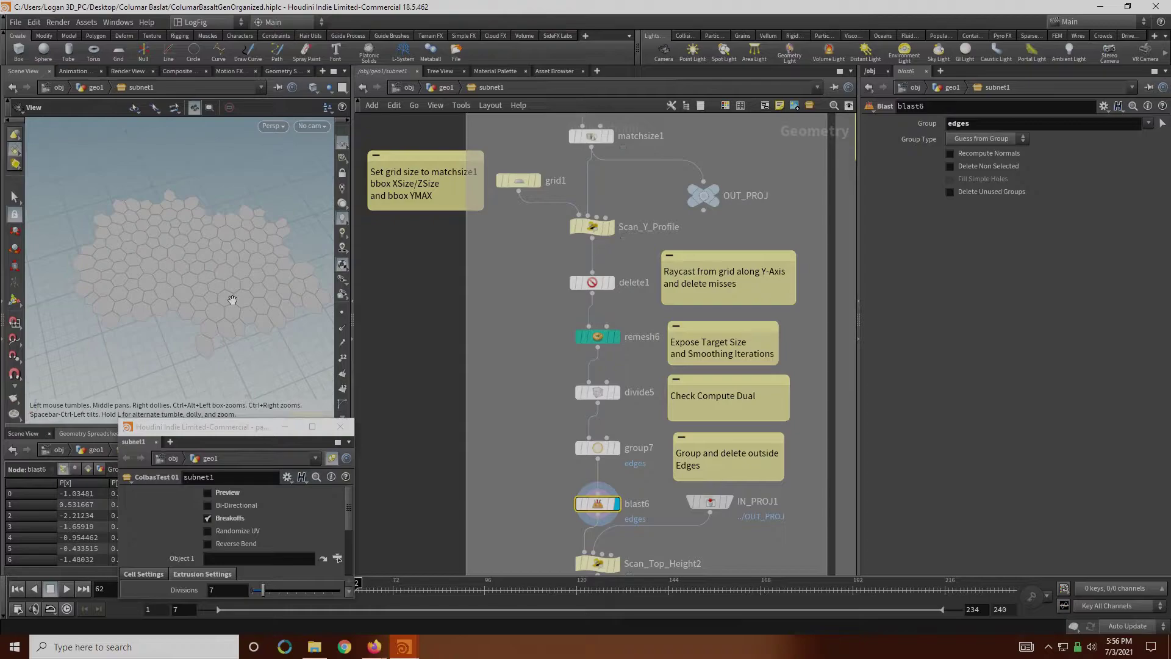
middle_drag(524, 500, 544, 417)
drag(549, 503, 723, 460)
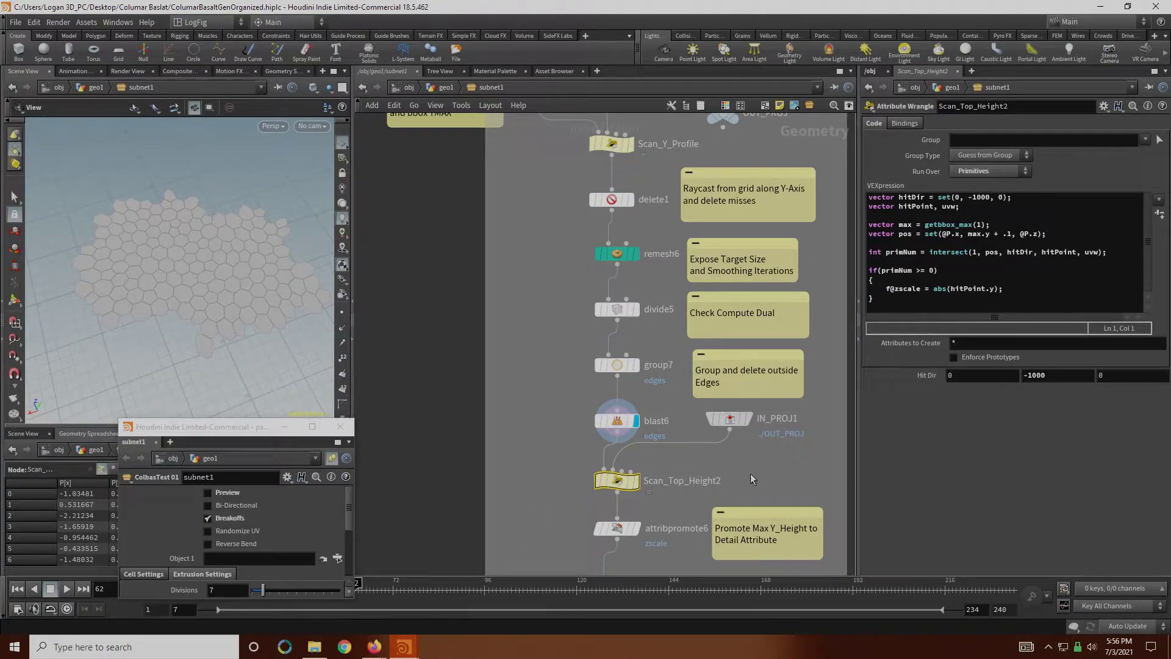
middle_drag(745, 475, 717, 436)
drag(869, 267, 869, 196)
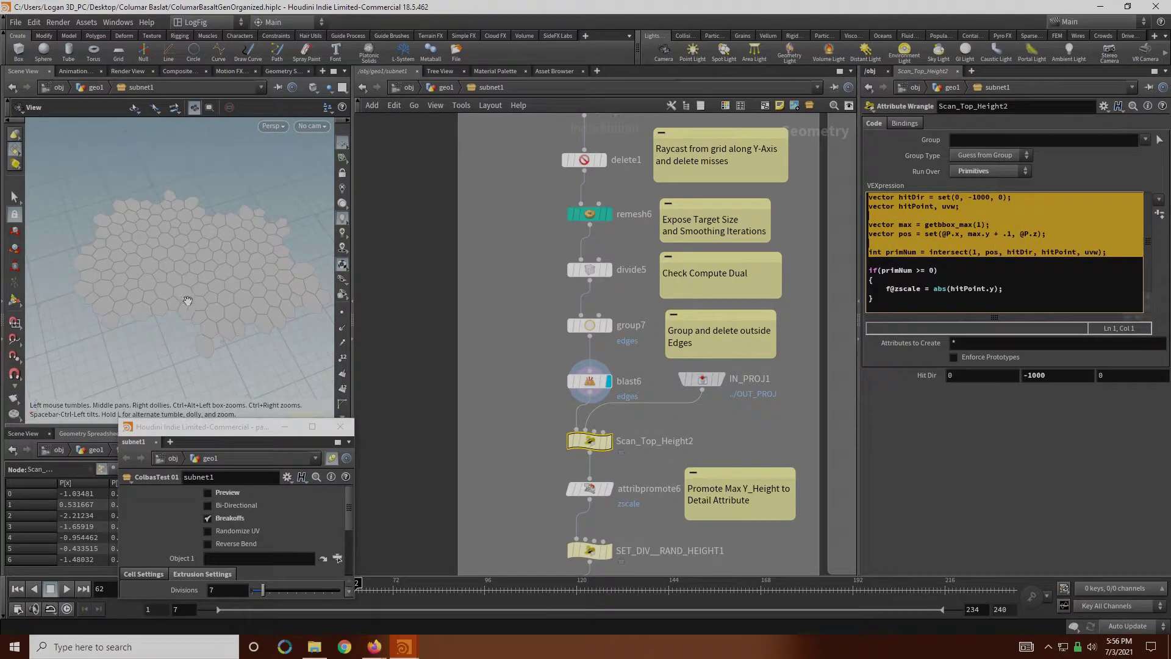
middle_drag(610, 211, 605, 375)
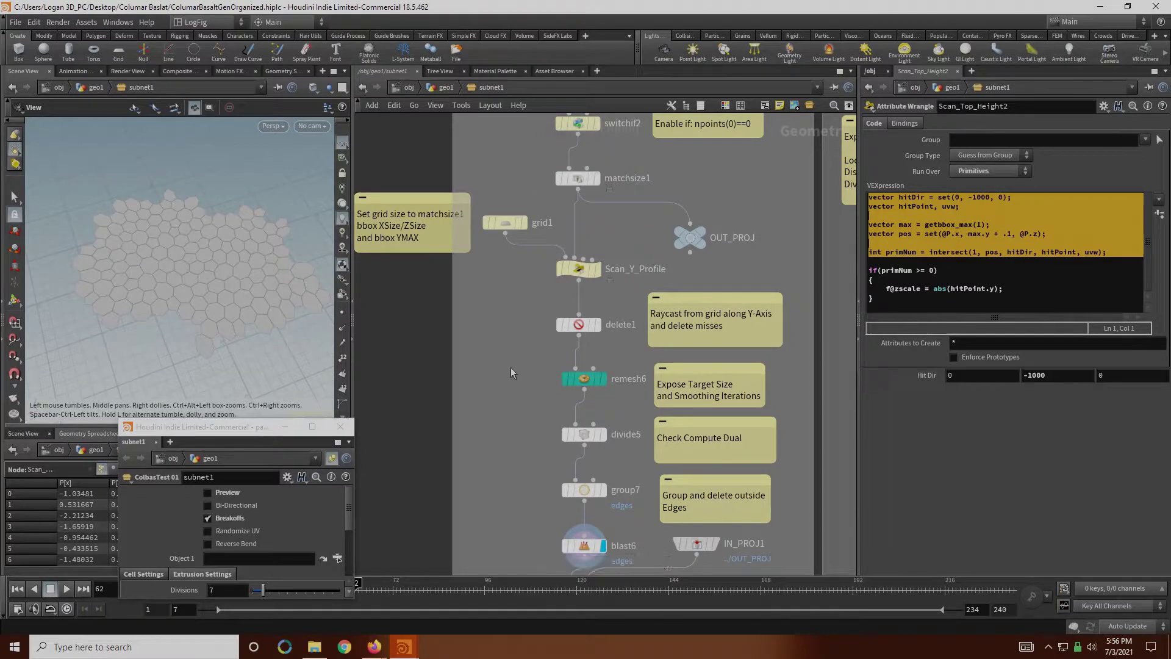
middle_drag(506, 354, 509, 189)
drag(919, 299, 855, 260)
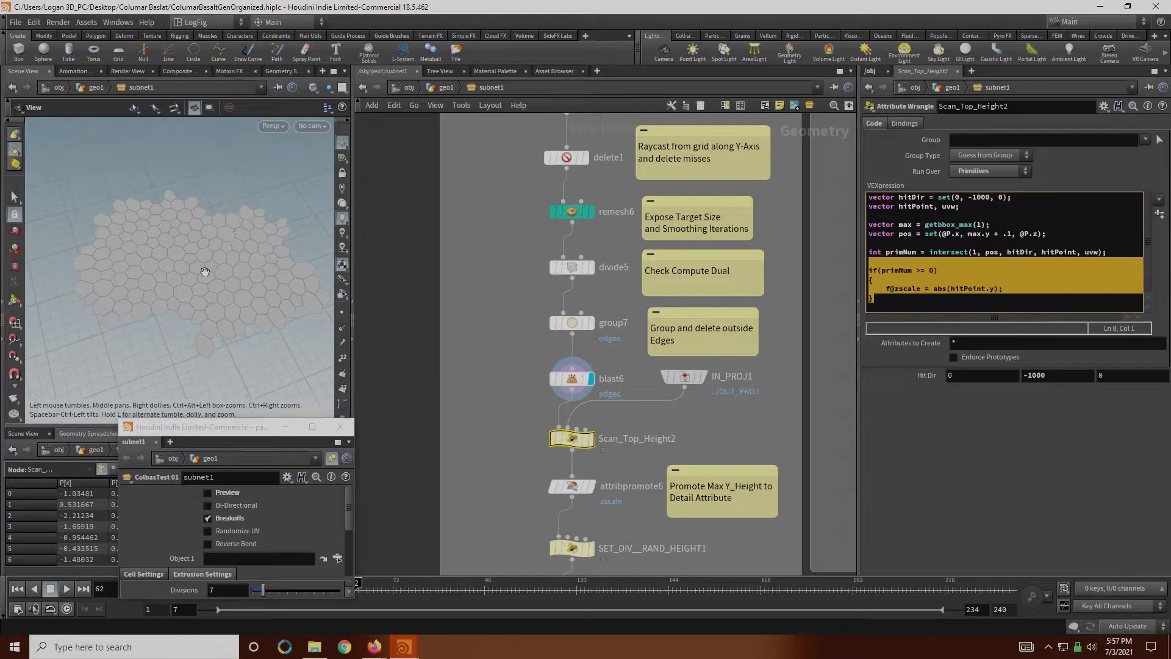
Step: Show the matchsize1 source mesh as a wireframe template over the displayed blast6 cells and view both from the side
middle_drag(541, 219, 555, 319)
click(593, 200)
middle_drag(608, 251, 614, 282)
click(599, 232)
click(598, 142)
drag(195, 311, 207, 139)
Step: Highlight f@zscale in the Scan_Top_Height2 code and inspect how attribpromote6 promotes zscale to the MaxY detail attribute
click(953, 298)
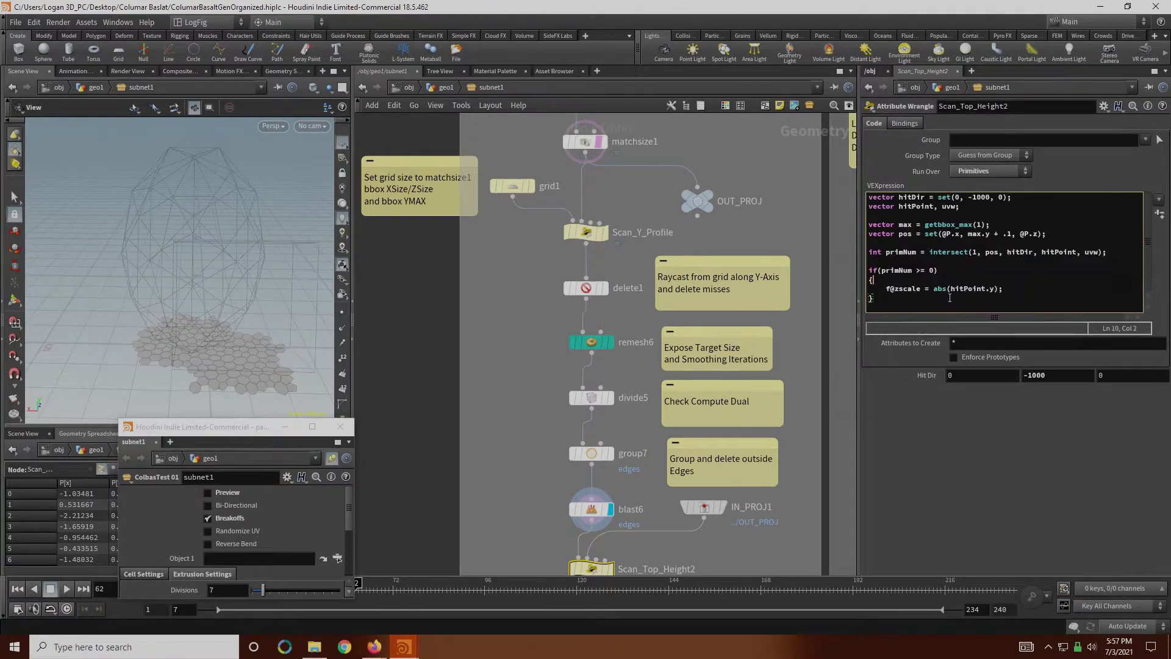
drag(921, 288, 894, 290)
middle_drag(498, 483, 478, 273)
click(572, 407)
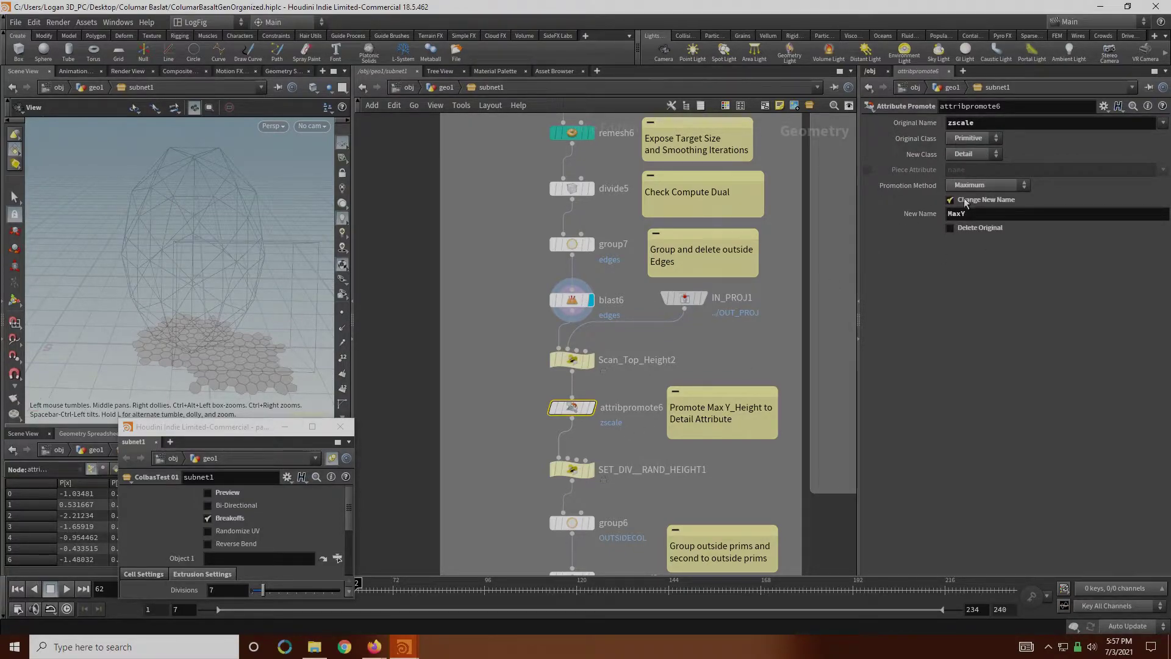
Step: Examine the divsscale fit expression in SET_DIV__RAND_HEIGHT1 and trace its zscale input back to the Scan_Top_Height2 code
middle_drag(519, 425, 490, 339)
click(540, 383)
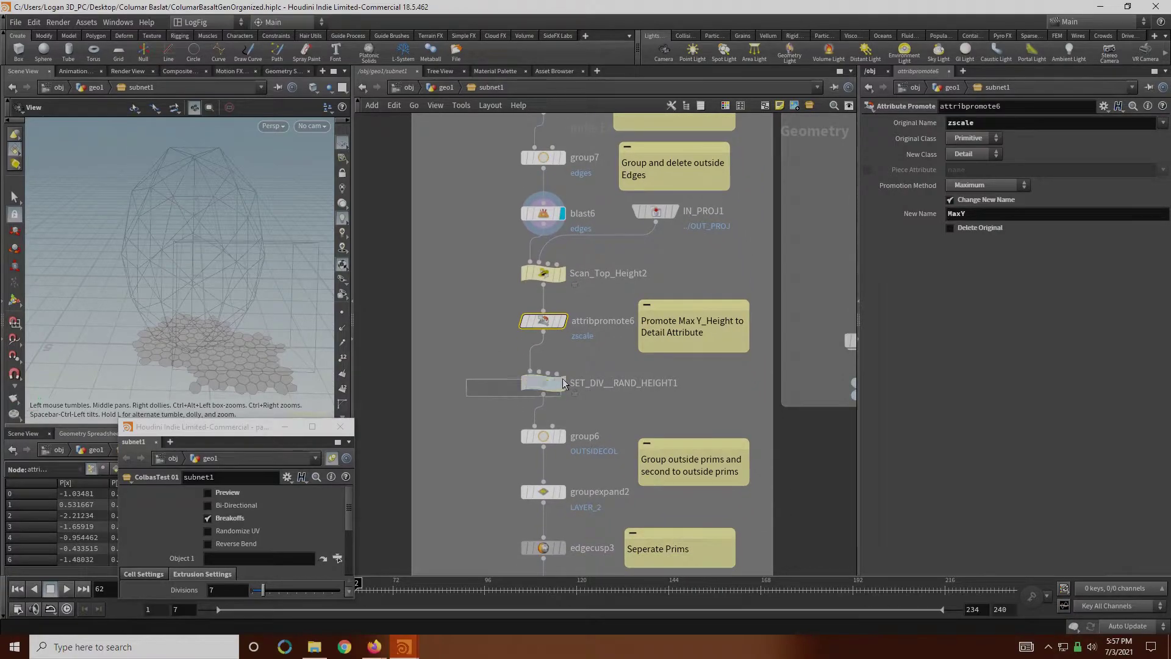
click(911, 197)
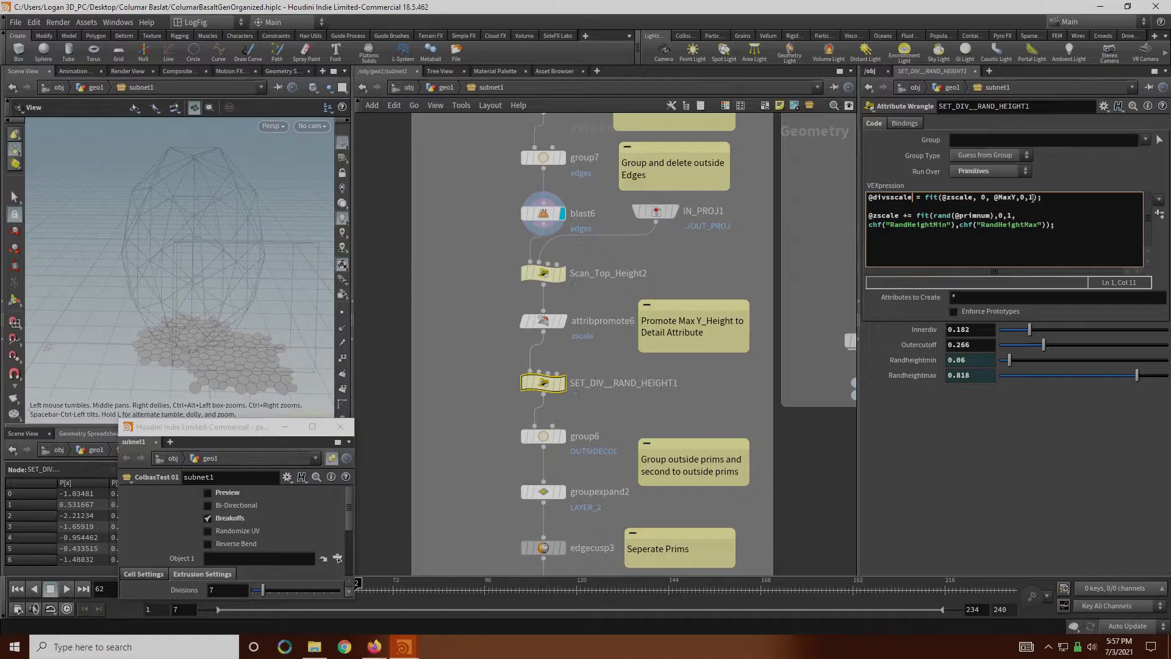
double_click(956, 199)
click(956, 199)
click(1009, 205)
click(546, 276)
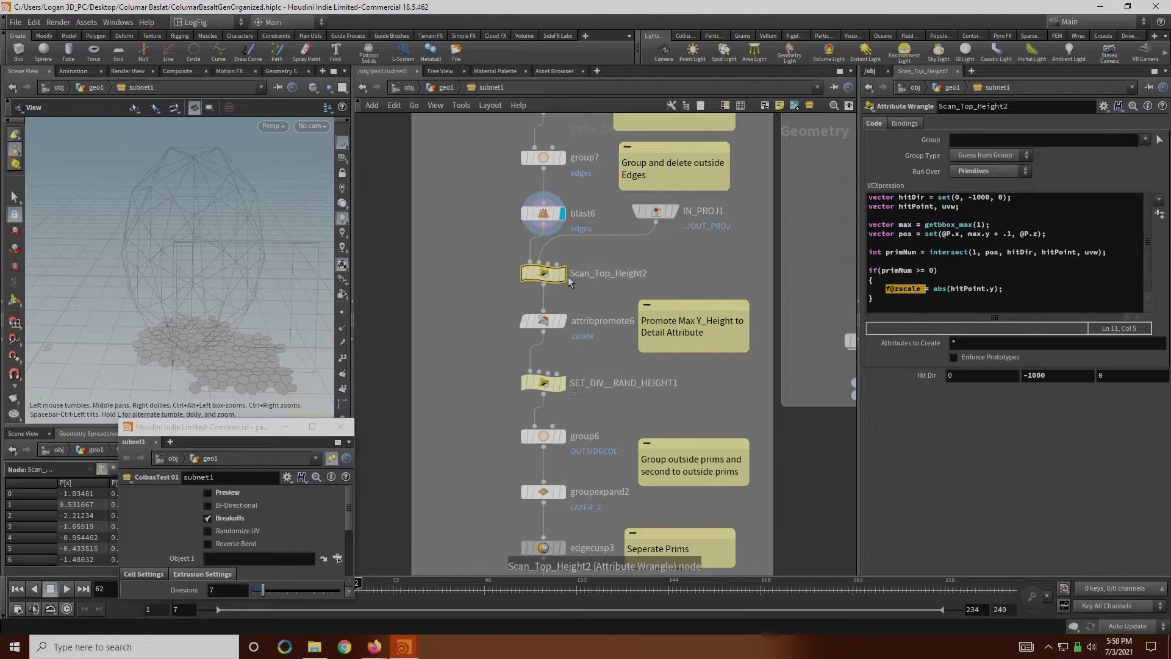
Step: Display the OUTSIDECOL border group from group6 and the expanded LAYER_2 group from groupexpand2
middle_drag(478, 415, 473, 352)
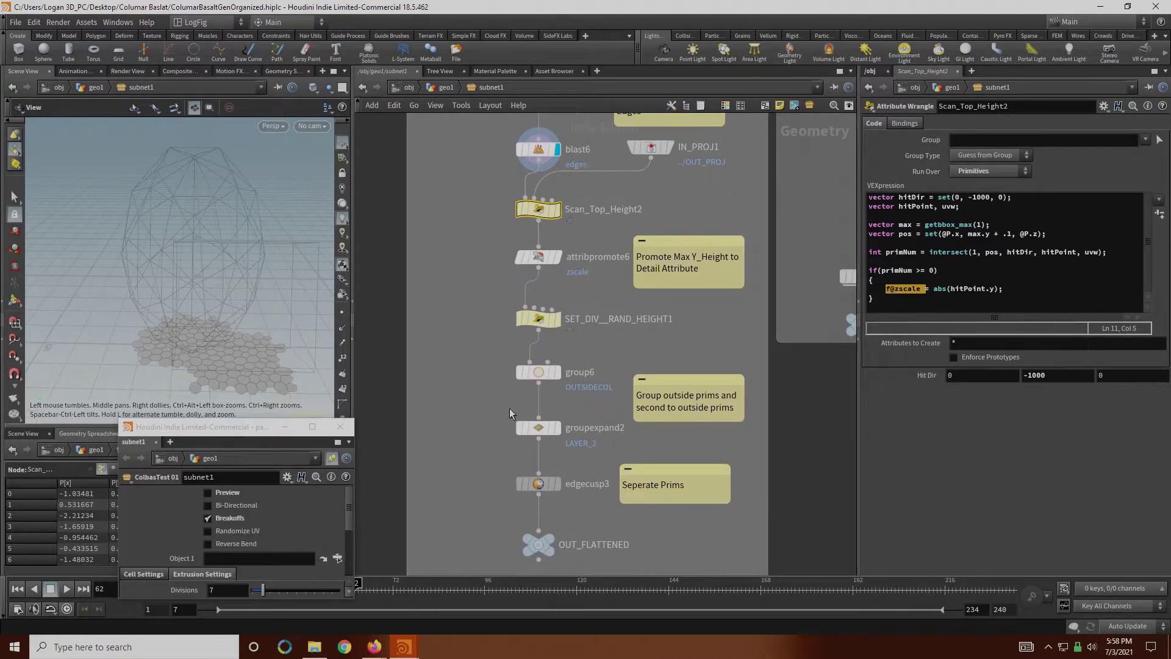
click(544, 373)
click(566, 375)
drag(247, 231, 241, 299)
middle_drag(219, 349, 209, 326)
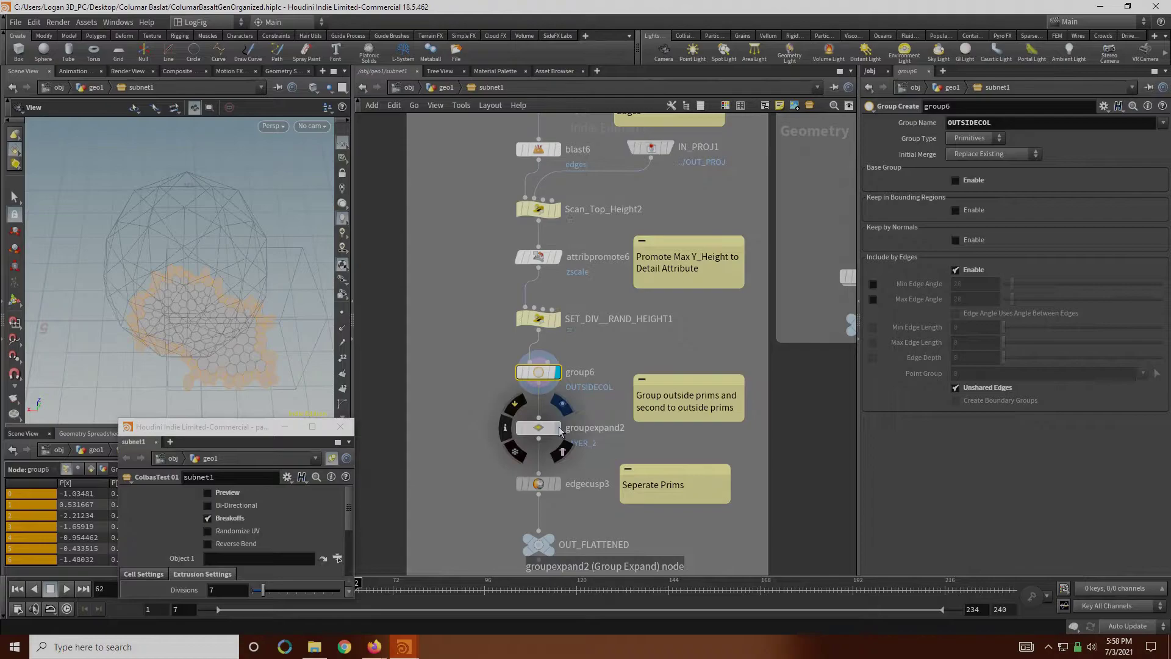
click(560, 428)
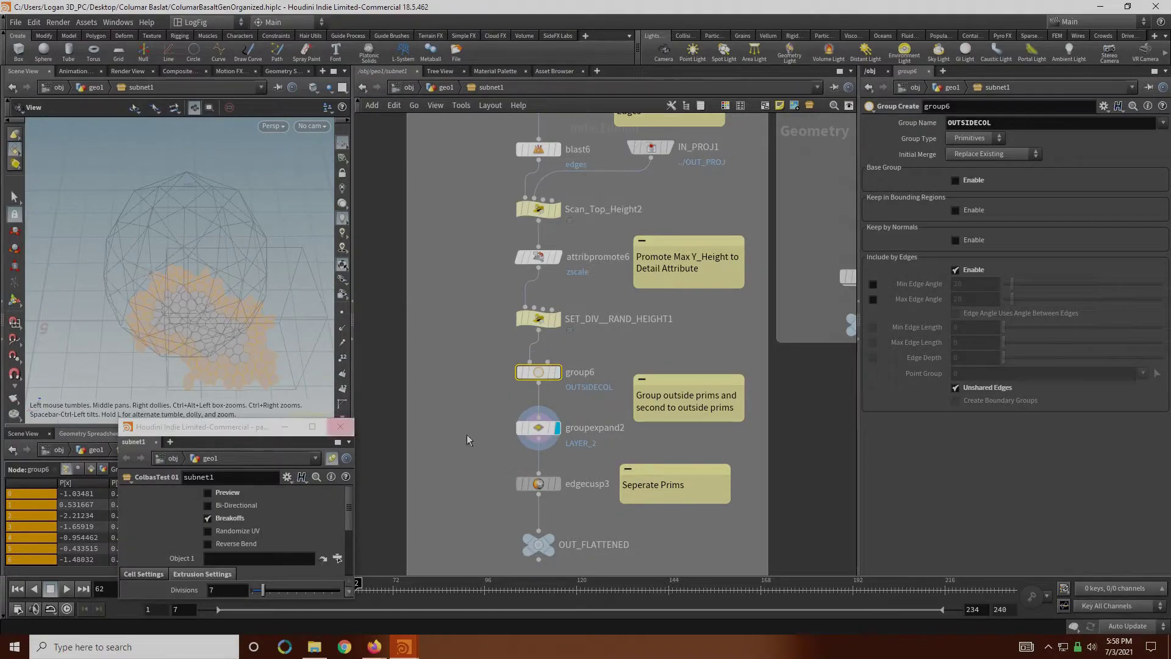
drag(469, 449, 563, 367)
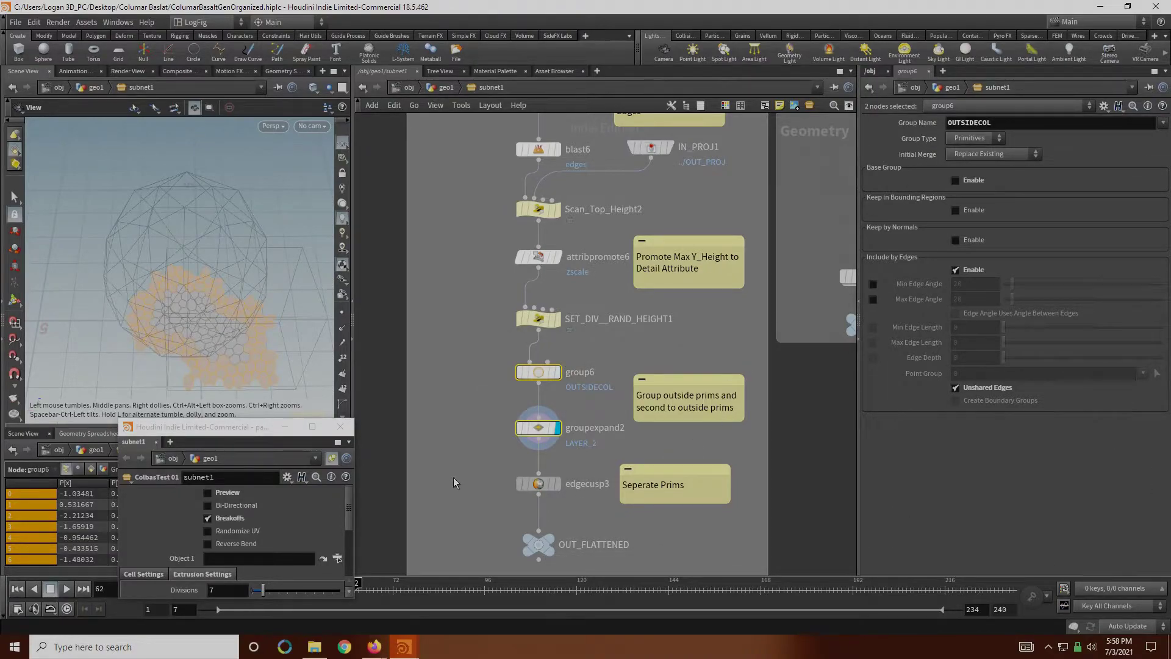
Step: Display edgecusp3 and examine the separated primitives
middle_drag(457, 475, 462, 427)
click(560, 436)
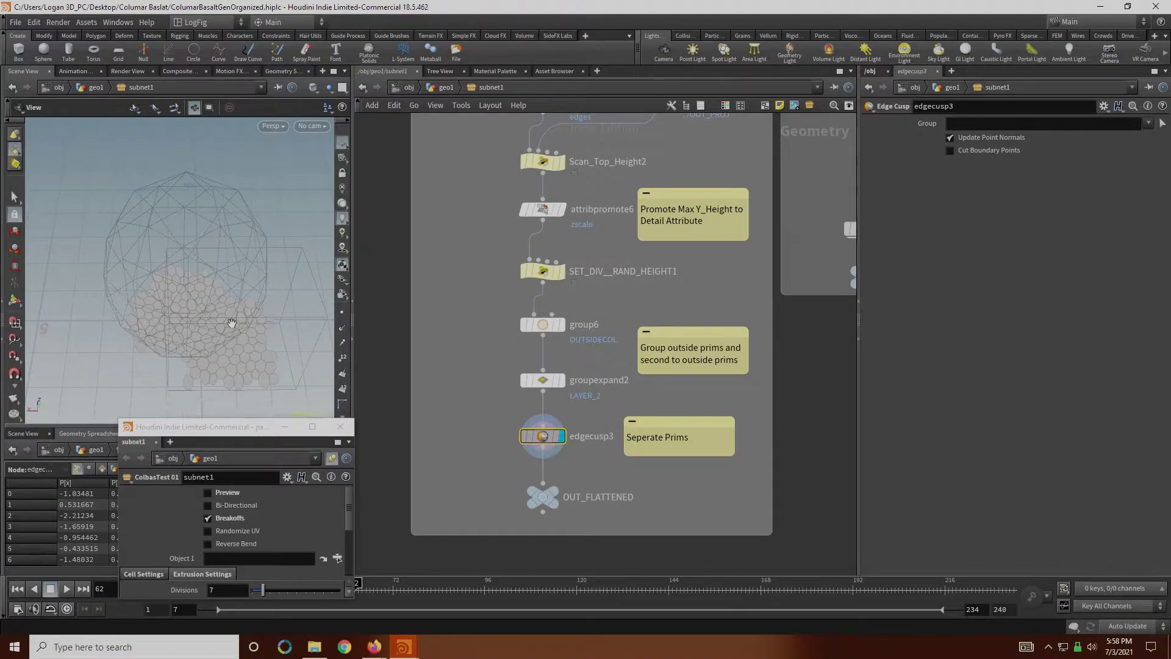
drag(517, 302, 564, 383)
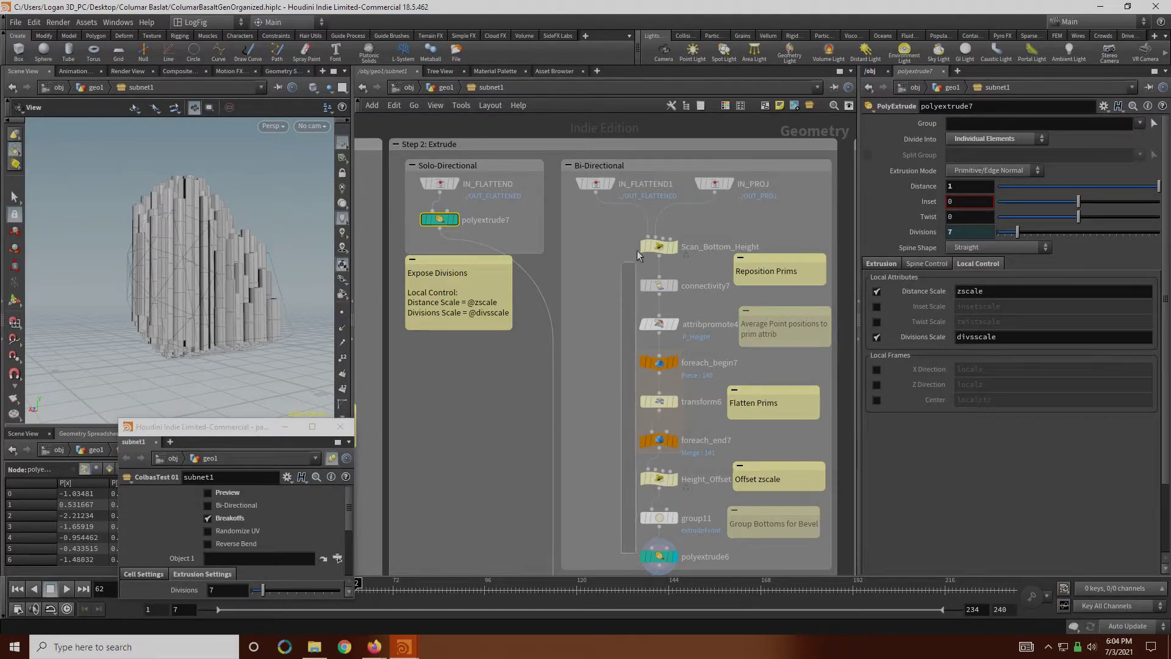
Step: Compare the extruded columns by displaying the solo-directional polyextrude7 and the bi-directional polyextrude6
click(455, 219)
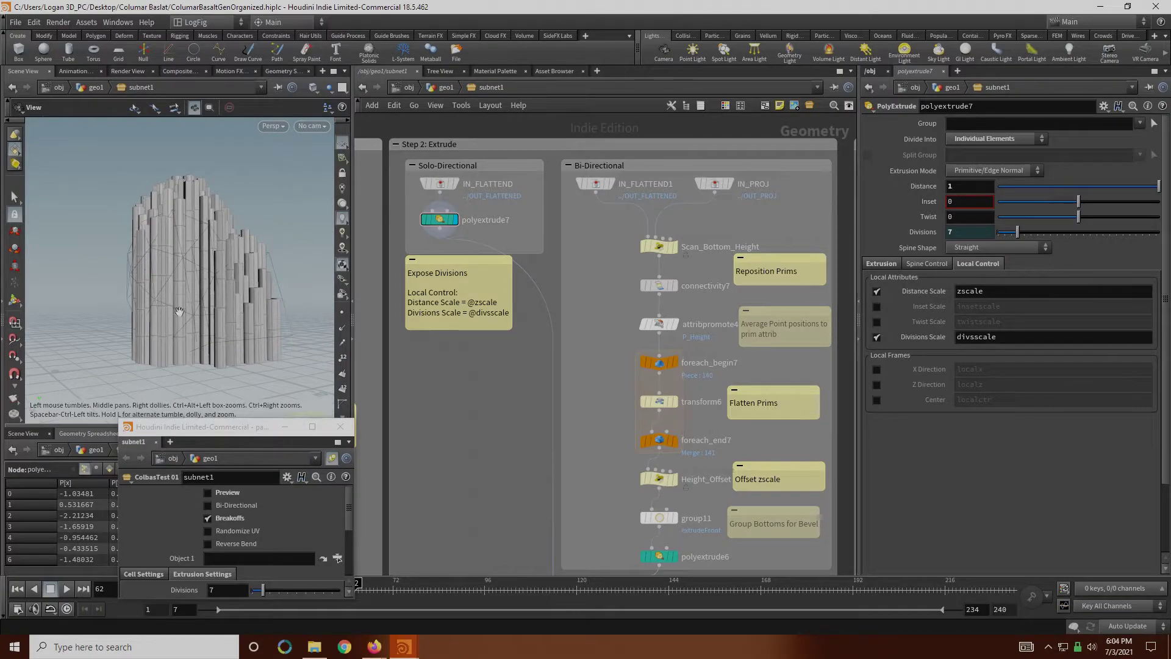
mouse_move(673, 566)
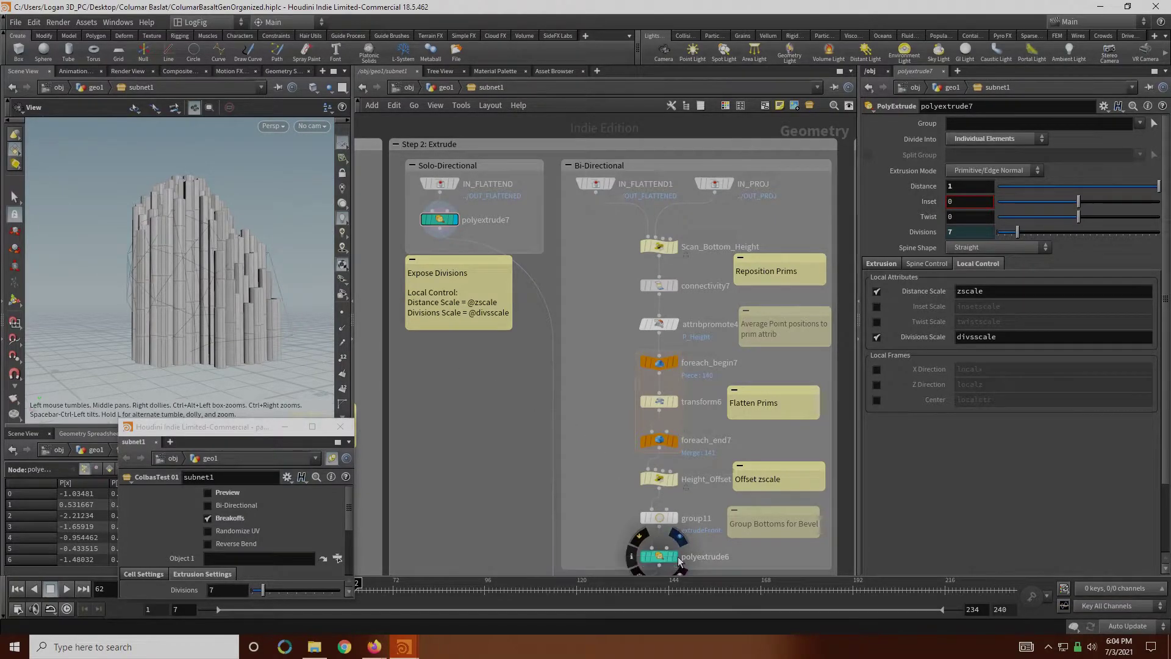
click(679, 537)
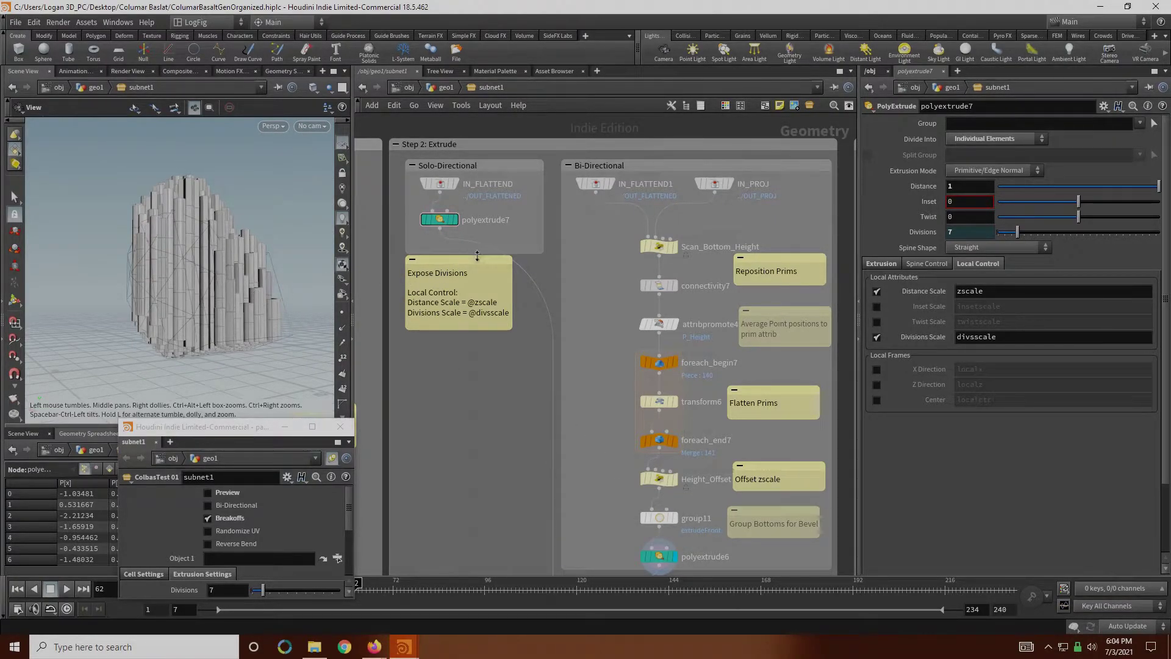
Step: Compare the Output Back option in the extrusion settings of polyextrude7 and polyextrude6
click(436, 217)
click(883, 266)
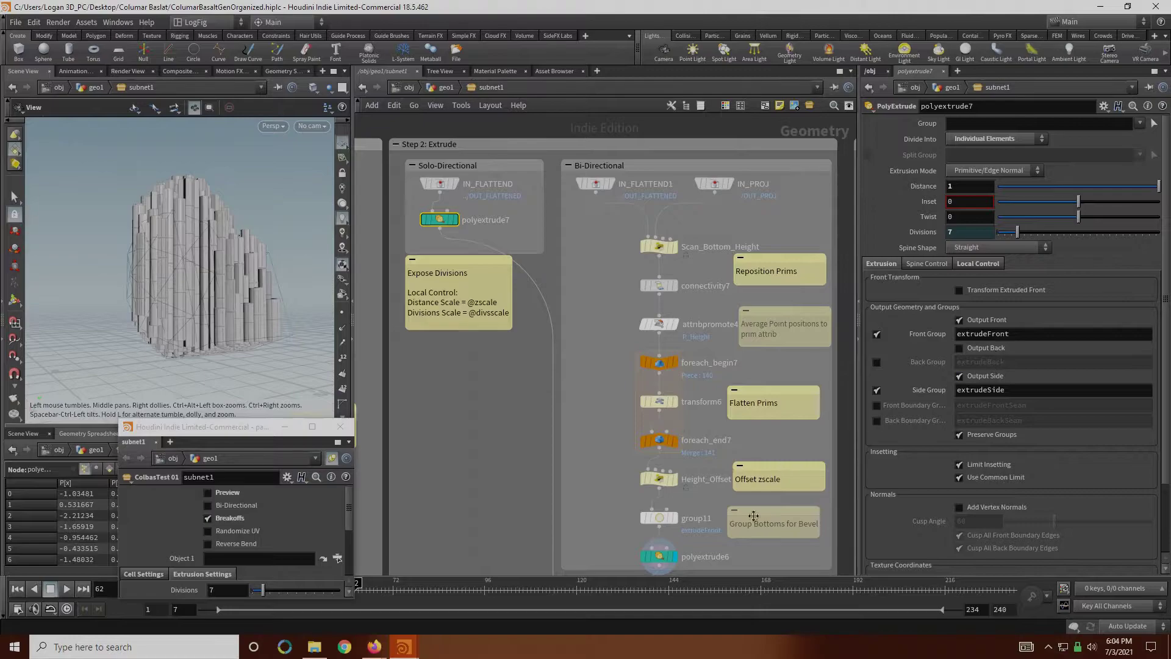
click(653, 553)
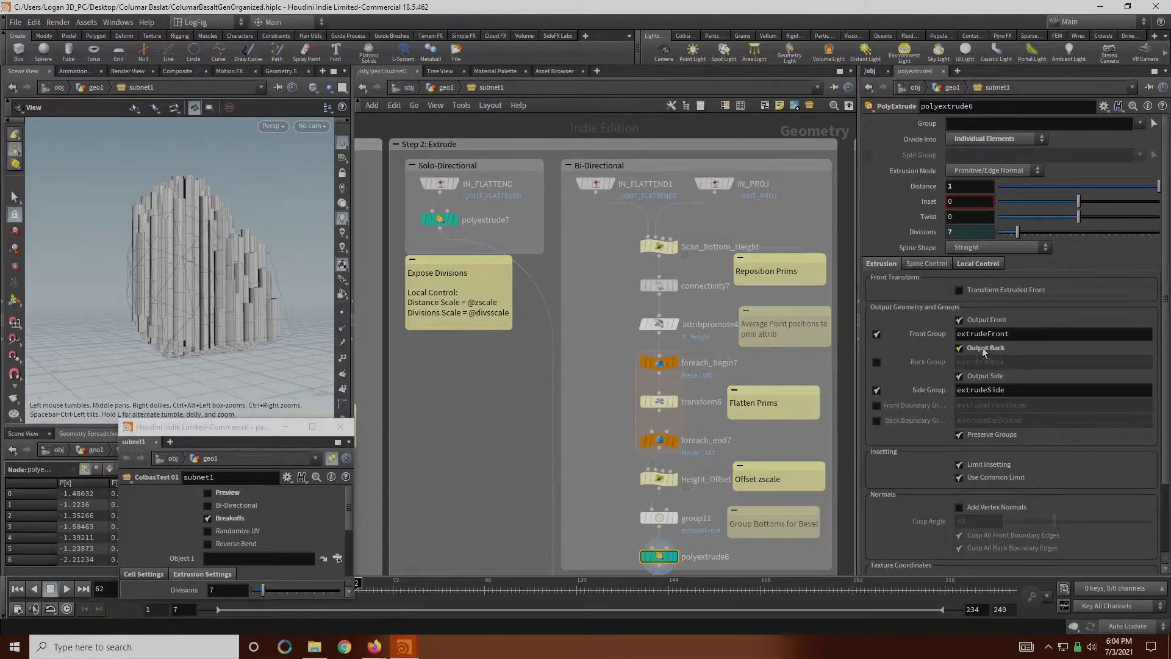
Step: Examine polyextrude6's Local Control attributes, zscale for Distance Scale and divsscale for Divisions Scale, and survey the surrounding network
click(975, 264)
double_click(1003, 291)
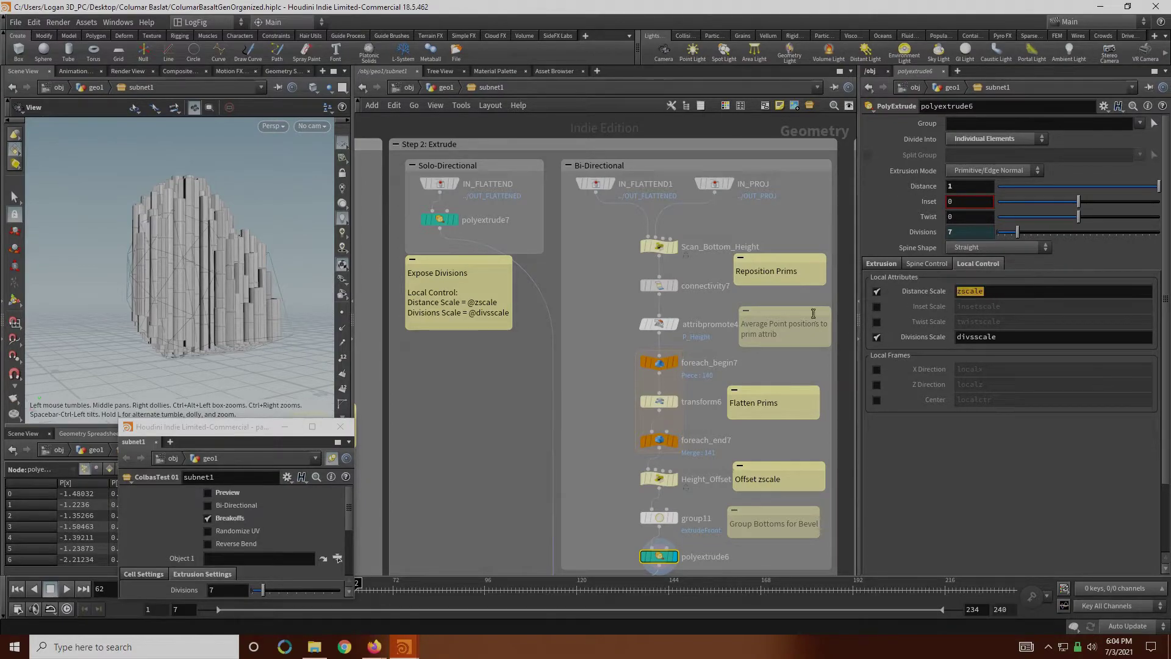
key(Tab)
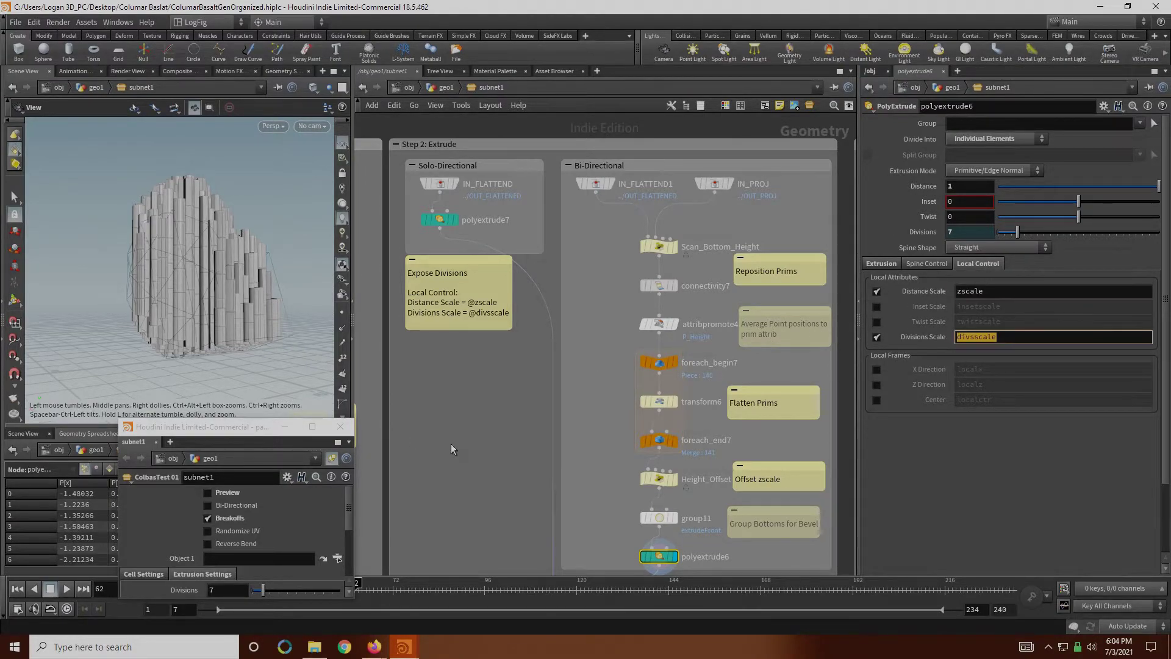
middle_drag(459, 450, 869, 171)
scroll(874, 172, down, 1)
scroll(806, 206, down, 3)
middle_drag(777, 336, 475, 514)
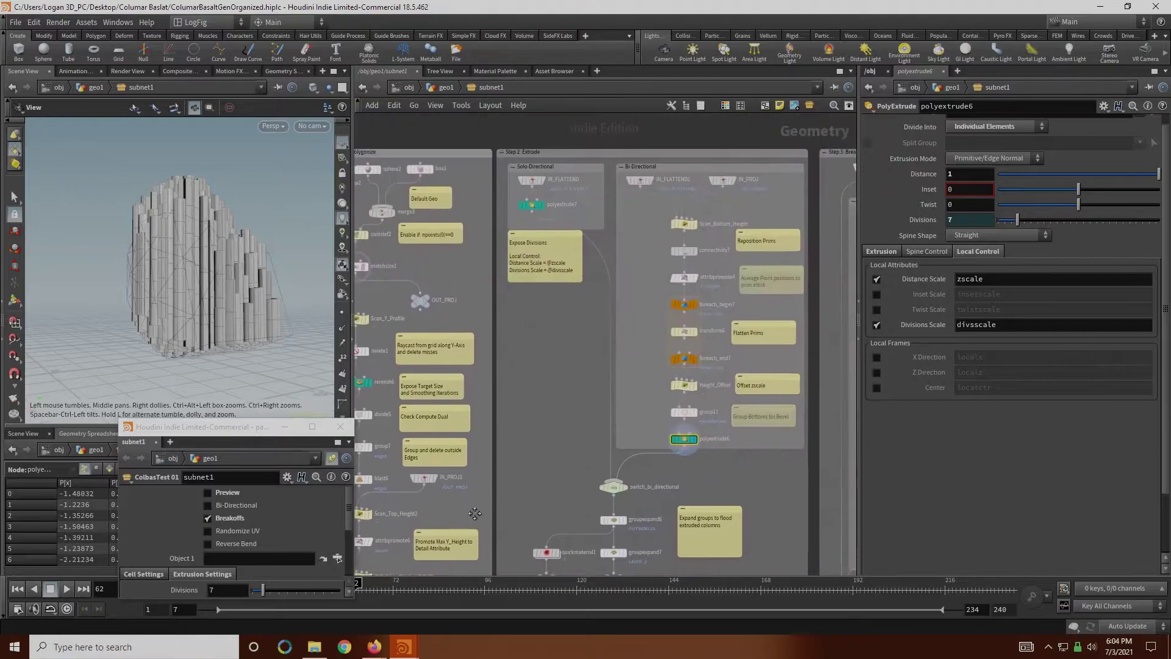
scroll(599, 281, up, 3)
middle_drag(361, 507, 641, 335)
middle_drag(766, 261, 597, 492)
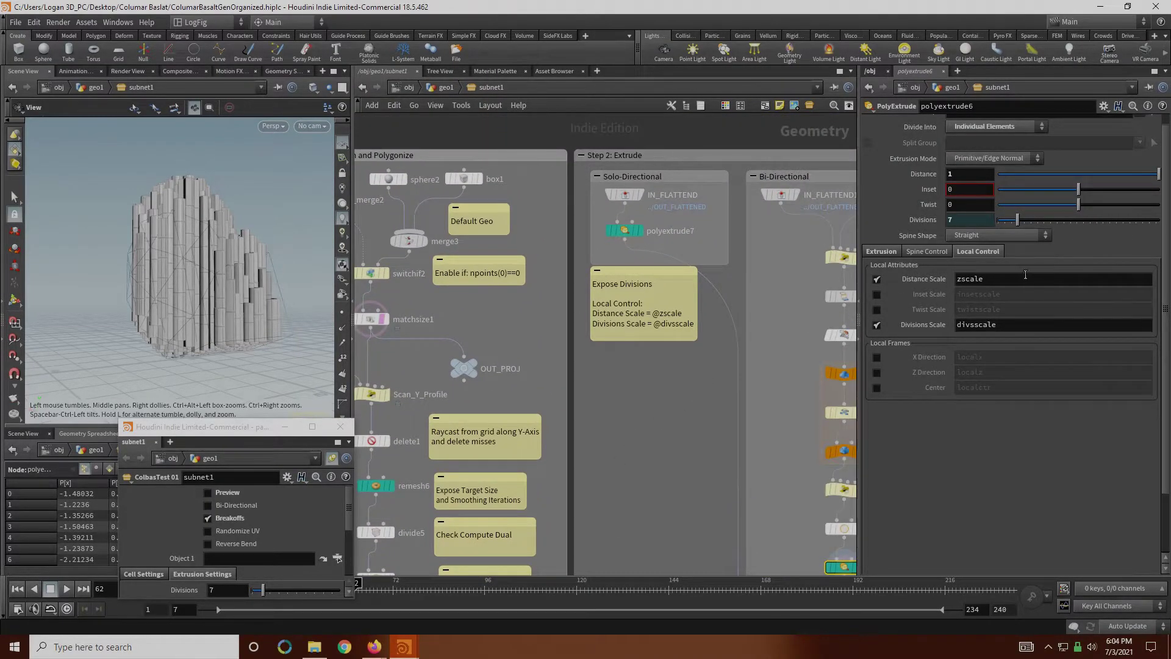
Step: Review polyextrude6's Distance and Divisions parameters alongside the zscale and divsscale attributes that scale them
key(Tab)
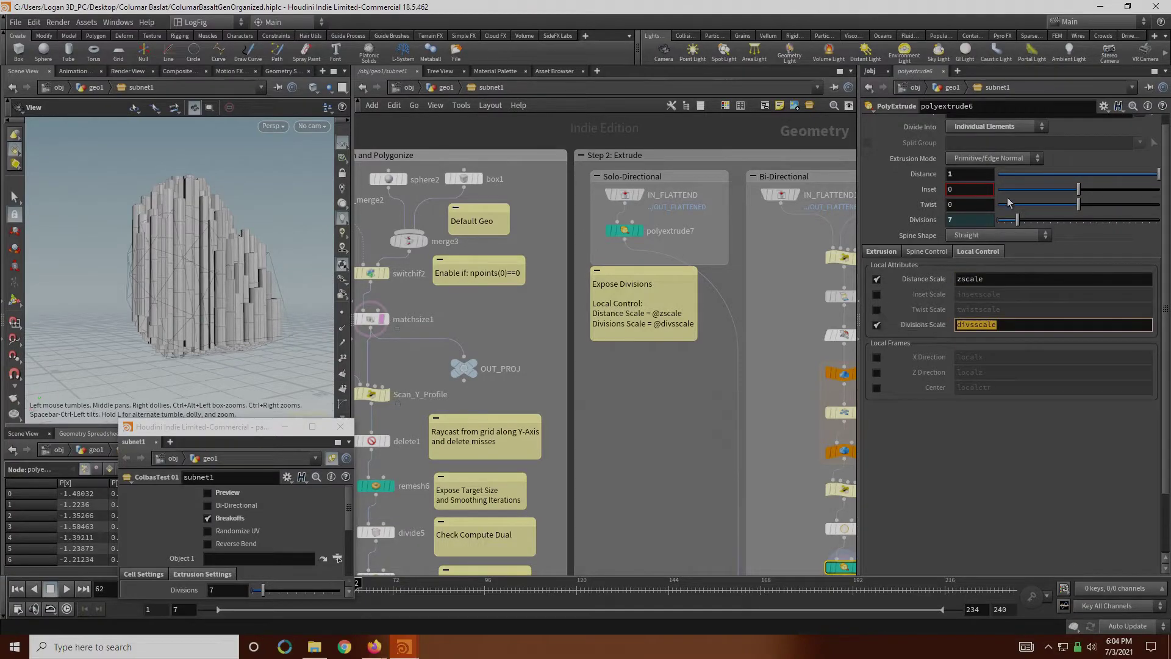
click(988, 173)
click(977, 221)
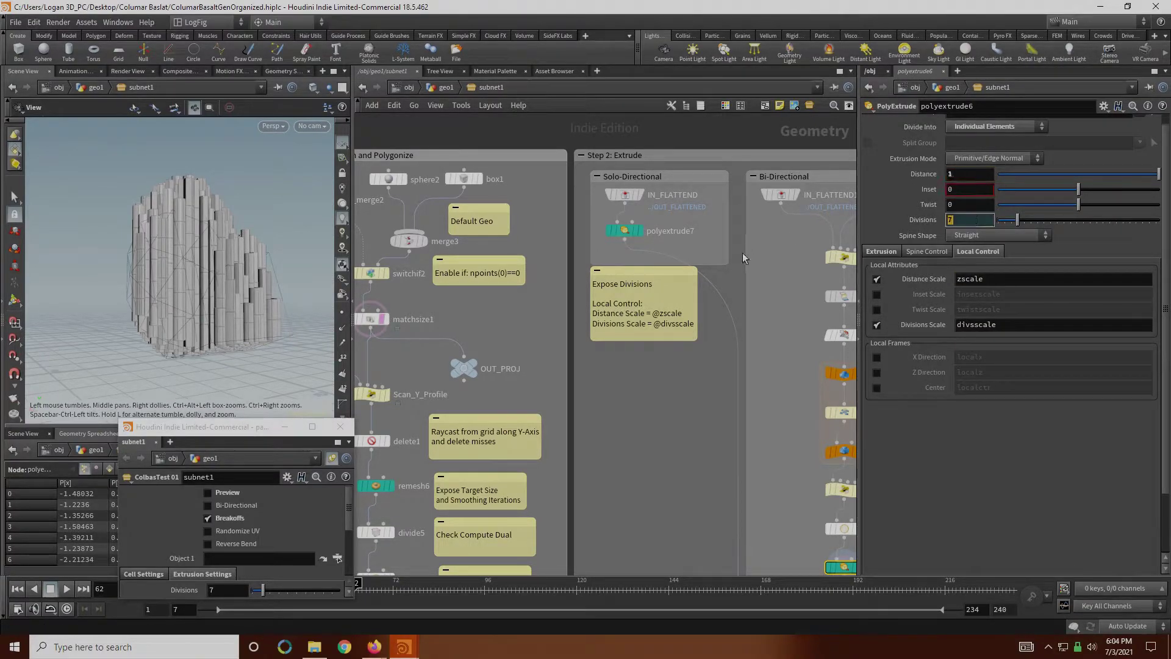
click(978, 465)
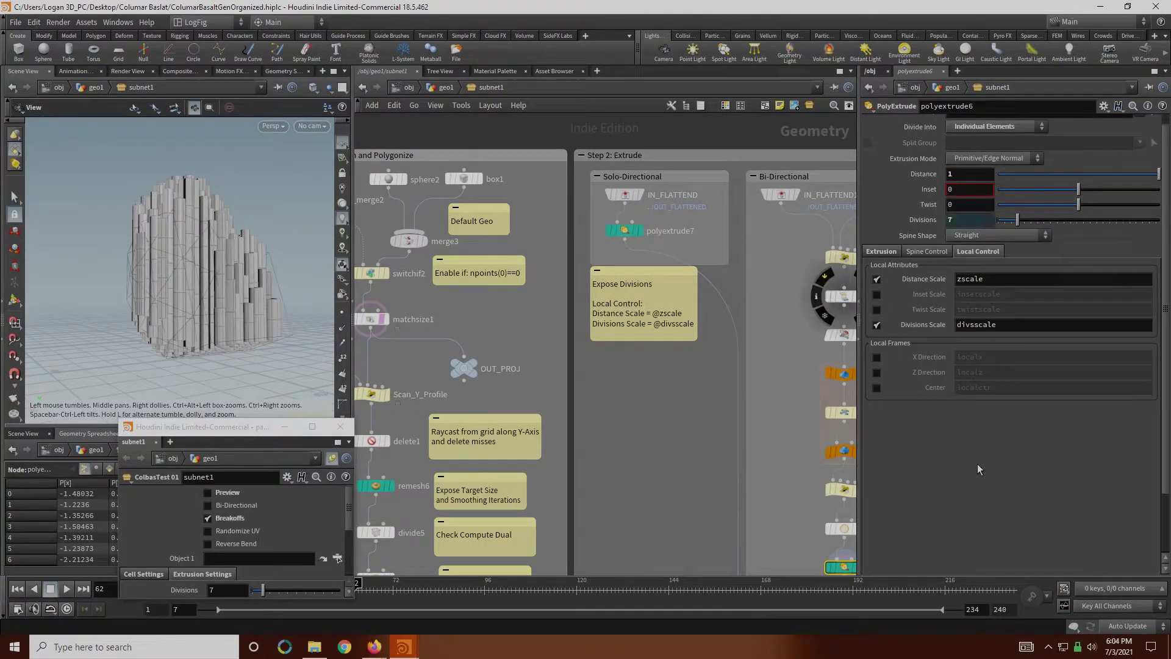
double_click(984, 278)
Step: Revisit the zscale code in Scan_Top_Height2 and the divsscale expression in SET_DIV__RAND_HEIGHT1 that drive the extrusion
middle_drag(562, 429, 654, 289)
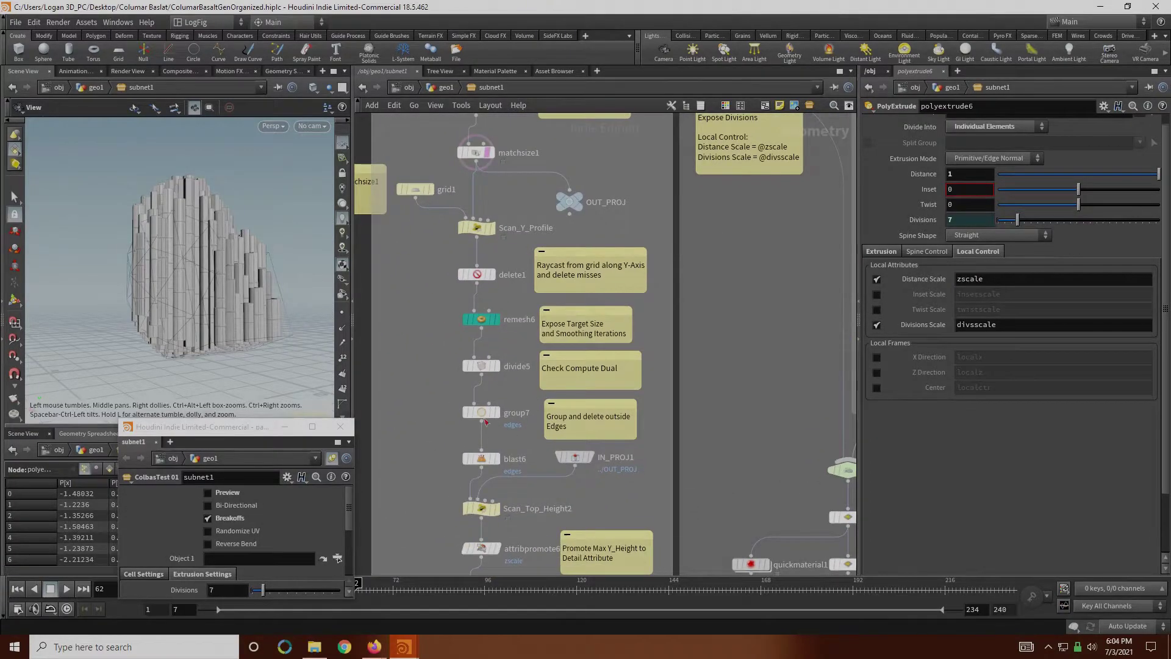
middle_drag(470, 388, 516, 236)
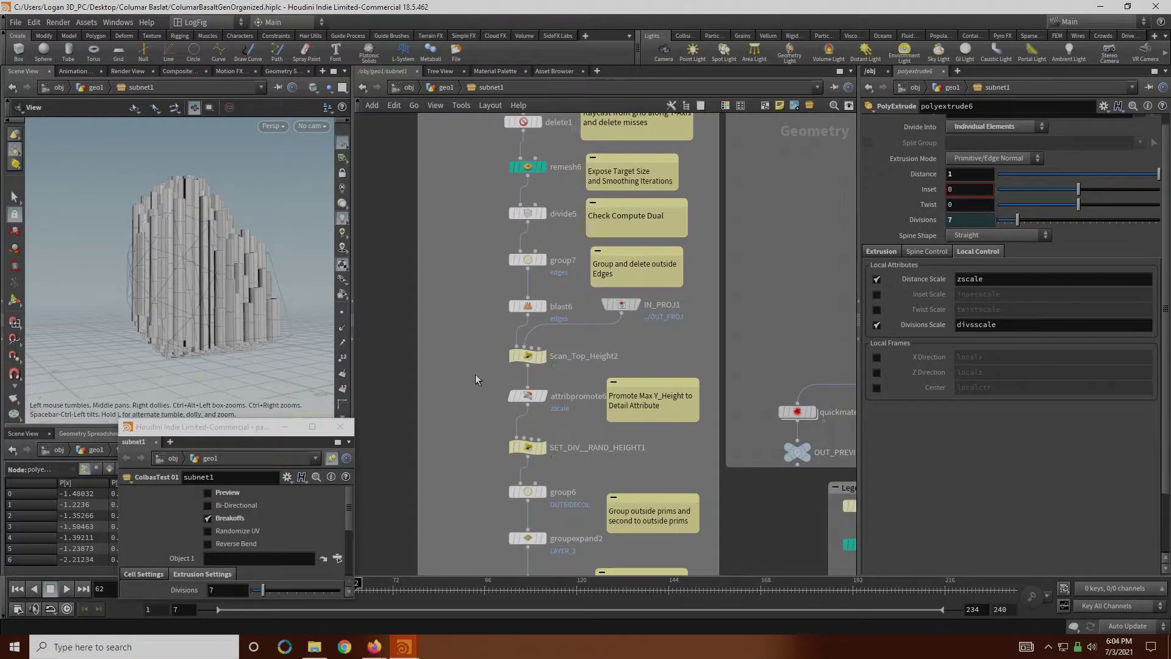
click(528, 355)
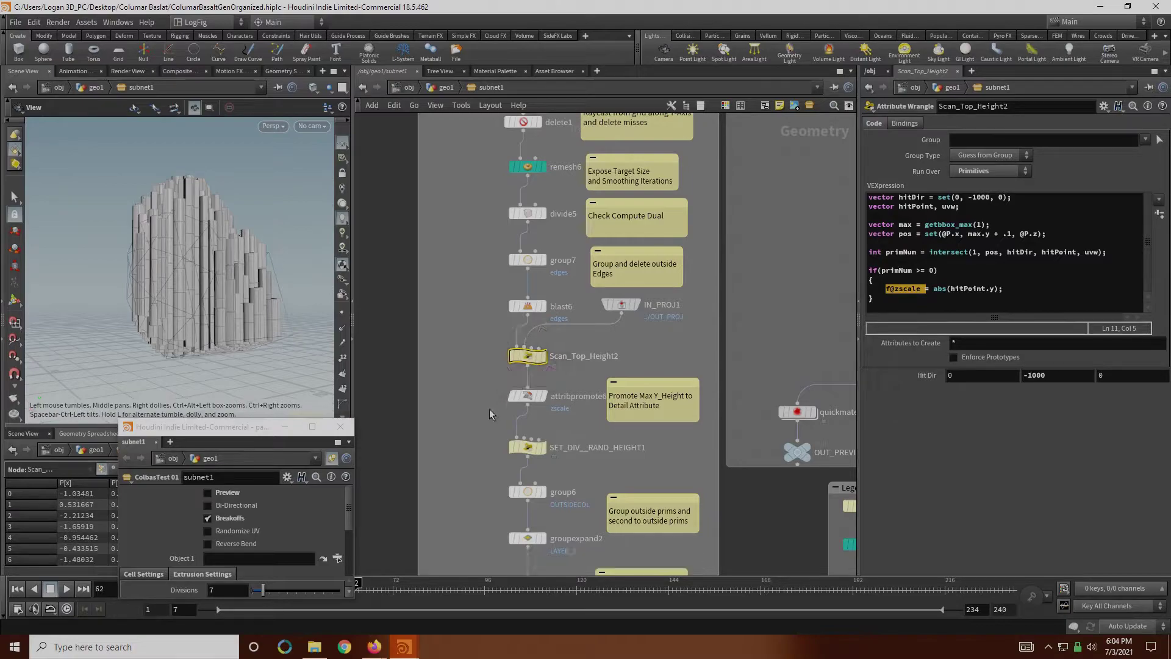
drag(577, 430, 576, 430)
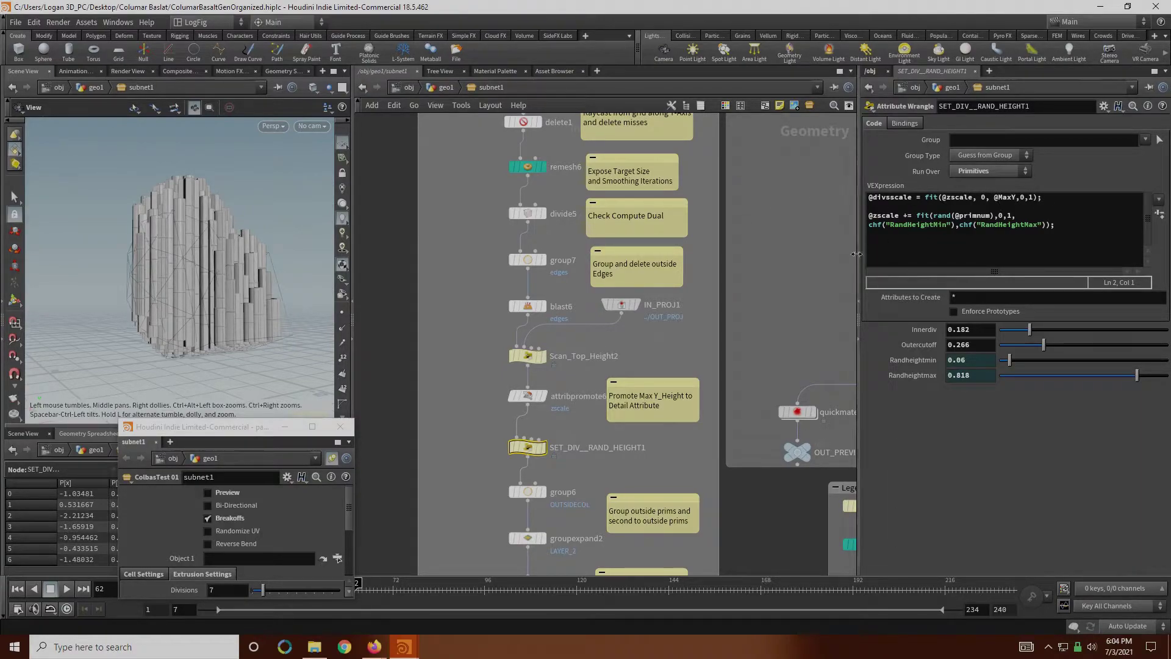
click(950, 197)
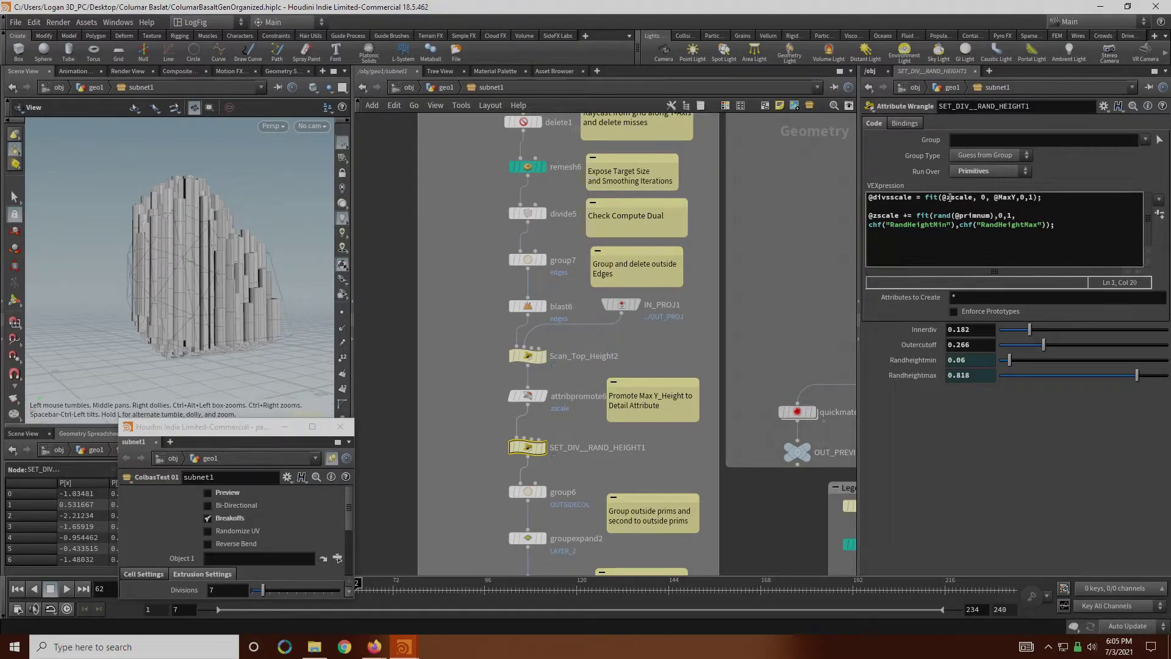
click(996, 205)
Step: Examine polyextrude6's extruded columns up close alongside the divsscale attribute in its Divisions Scale setting
middle_drag(817, 147, 576, 279)
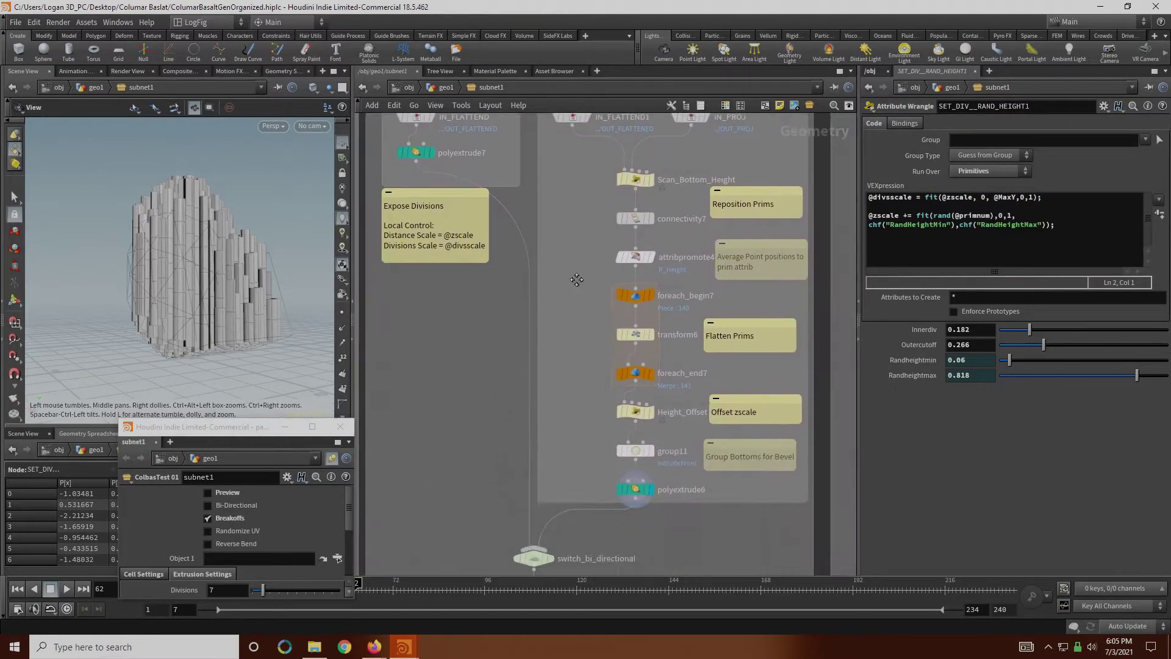
click(635, 489)
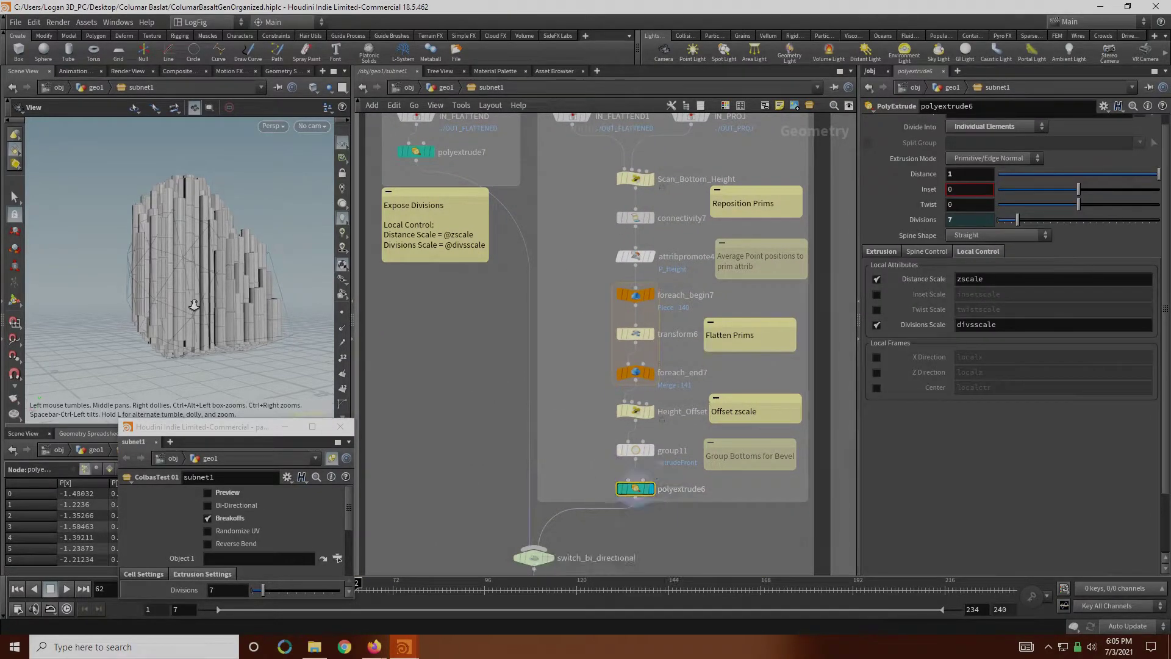
right_drag(192, 304, 244, 323)
drag(251, 323, 227, 327)
right_drag(227, 327, 251, 336)
middle_drag(252, 335, 266, 324)
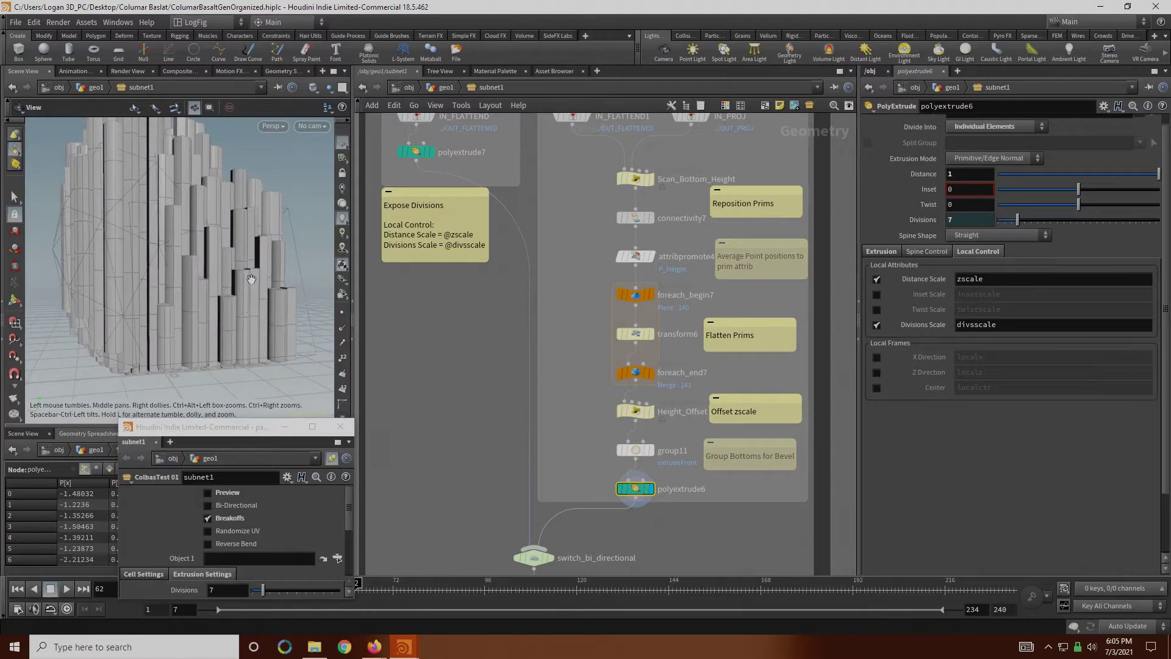
middle_drag(146, 201, 178, 237)
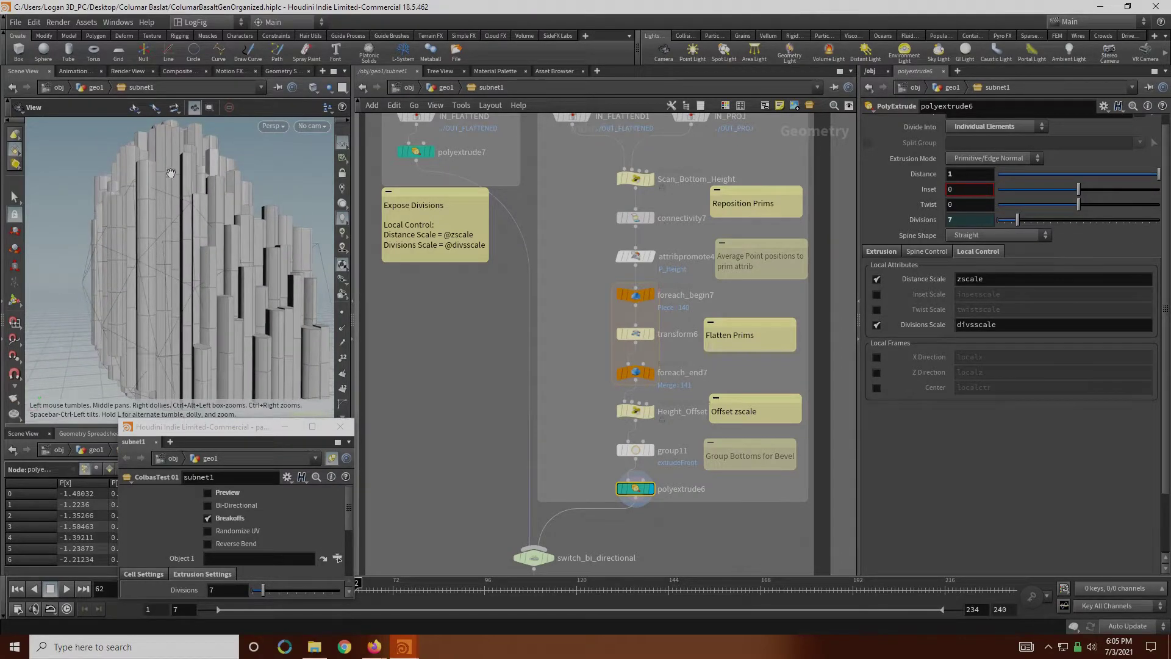
double_click(994, 325)
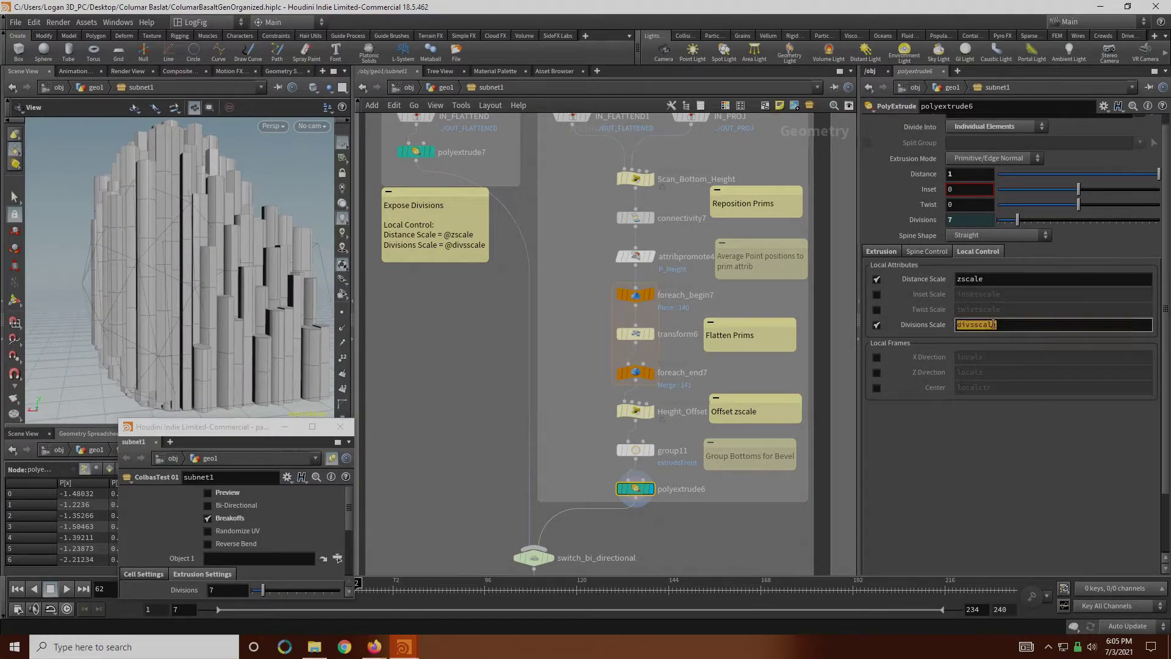
Step: Review the Scan_Bottom_Height wrangle's intersect code that repositions the prims, and display its result in the viewport
middle_drag(542, 318, 549, 359)
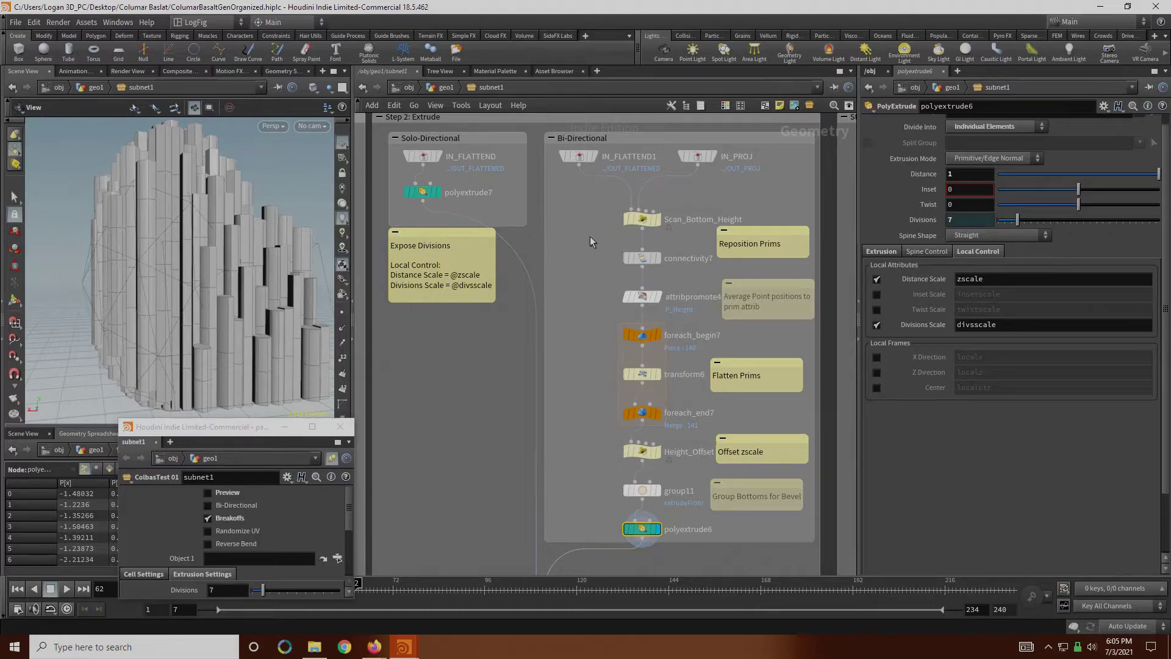
click(632, 222)
middle_drag(205, 341, 207, 244)
drag(211, 296, 195, 281)
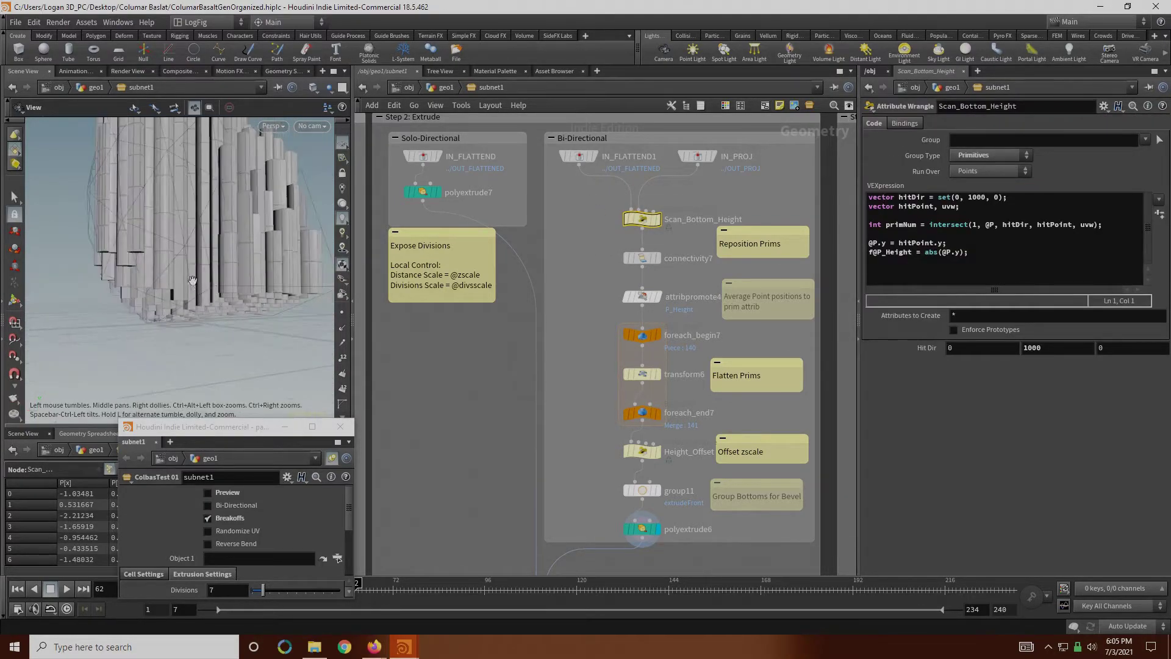
mouse_move(651, 227)
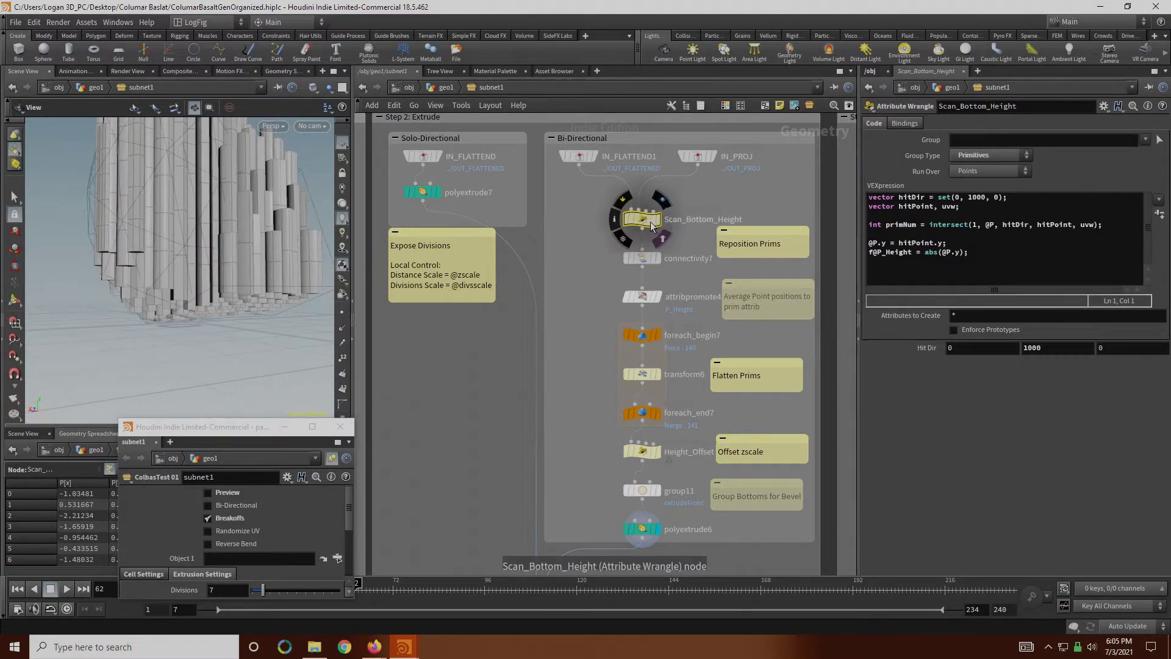
drag(962, 237, 884, 209)
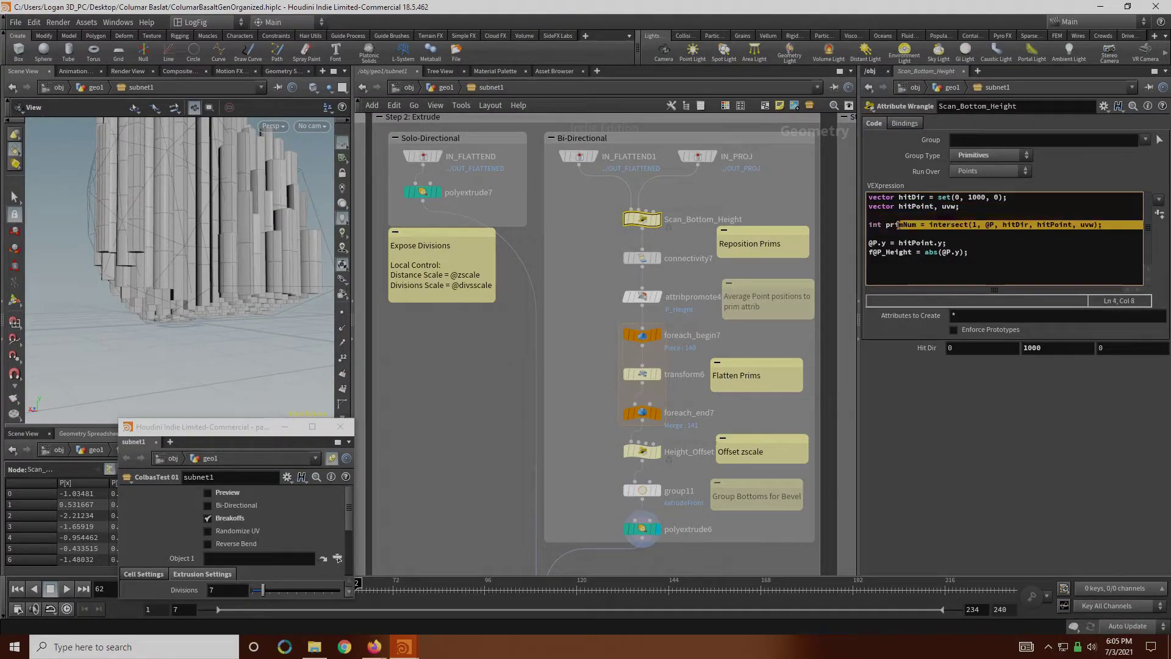
click(917, 224)
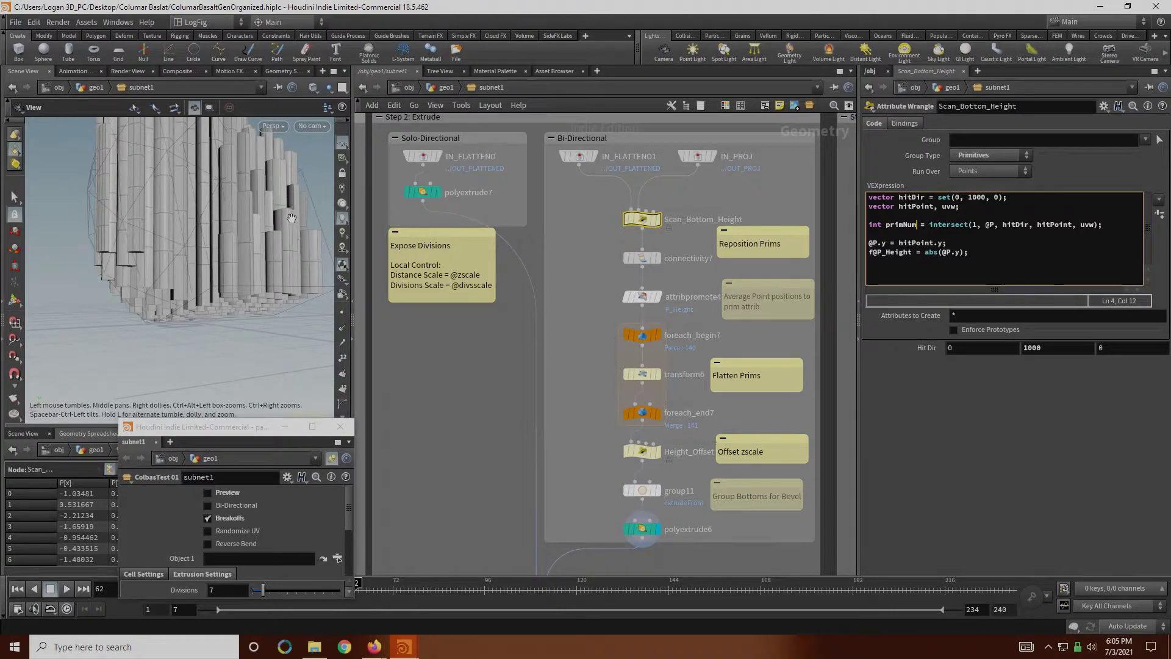
click(658, 220)
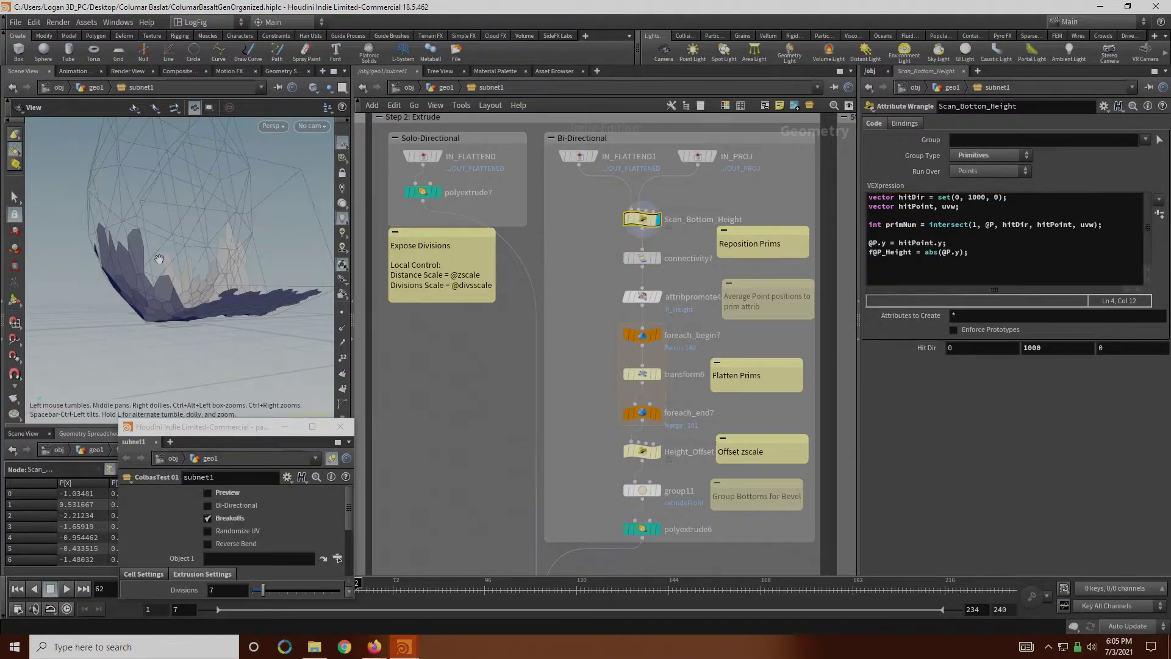
drag(141, 230, 196, 264)
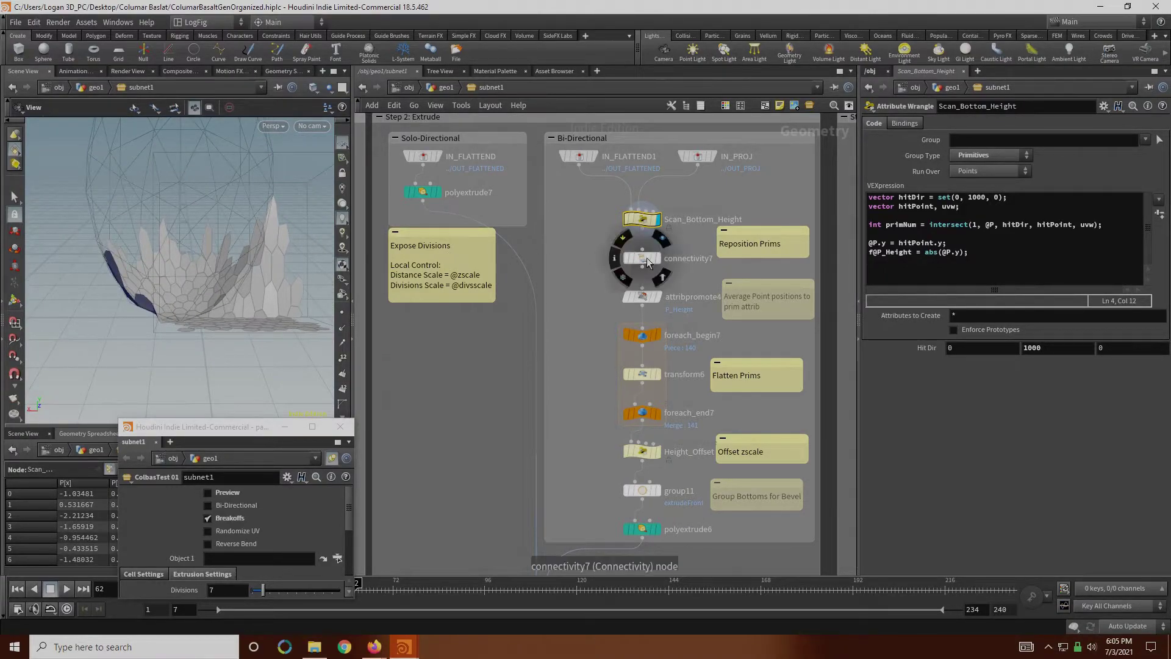
Step: Inspect the foreach_begin7 to foreach_end7 loop and transform6's flattening settings, and display the loop's flattened prims
drag(602, 328, 684, 431)
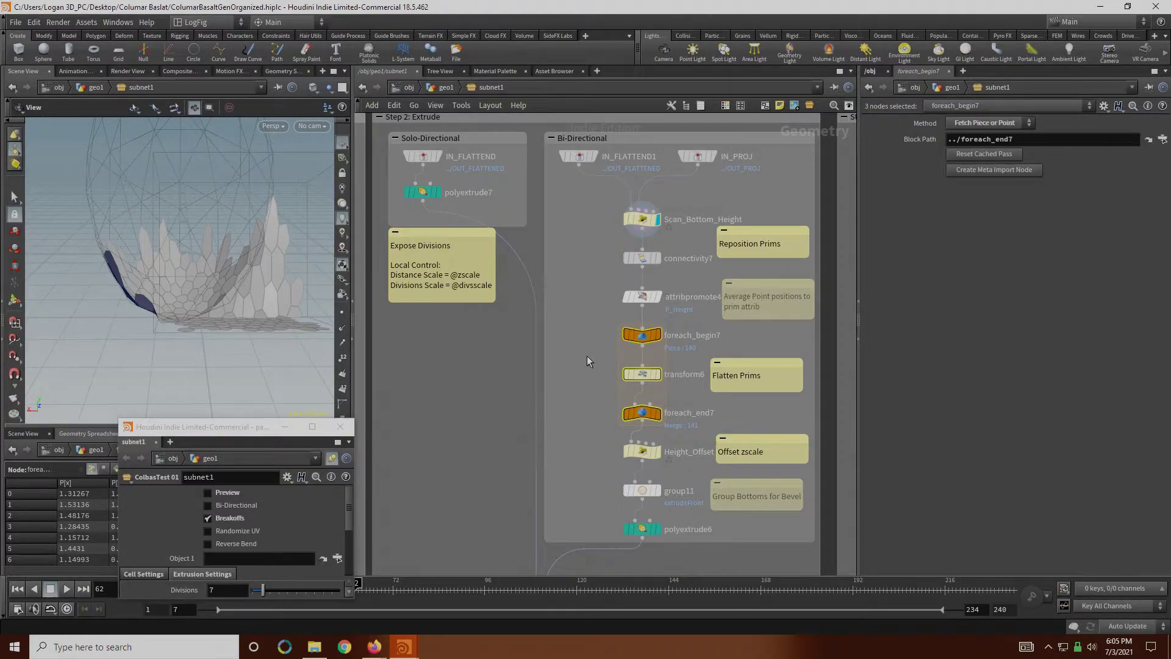
drag(606, 319, 664, 427)
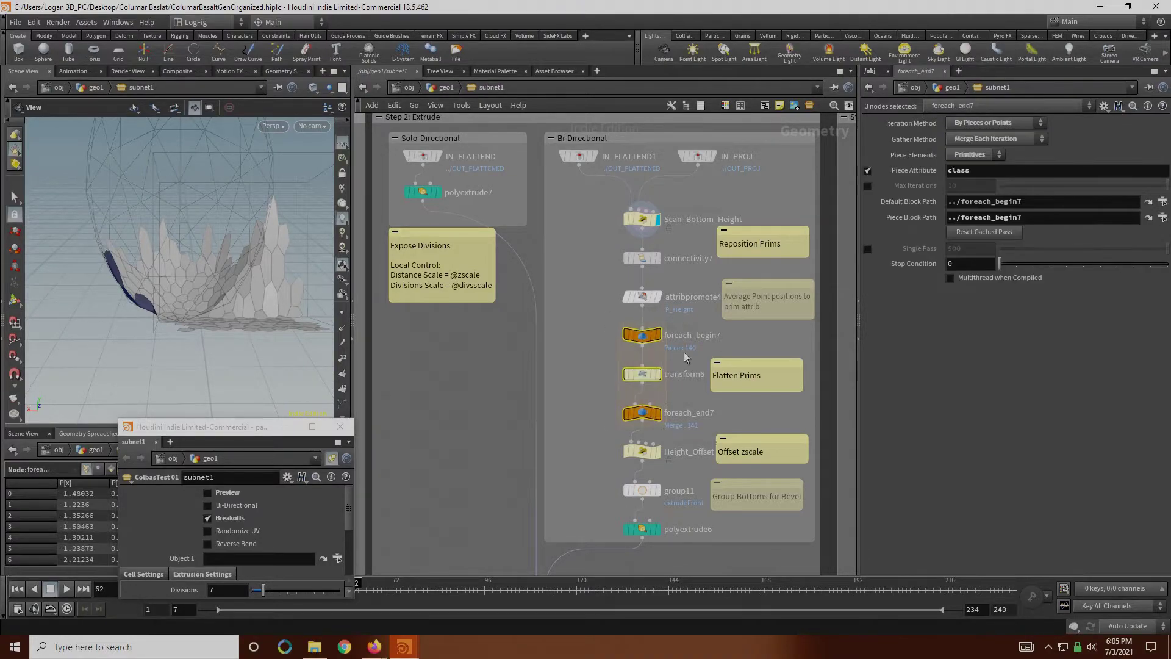
mouse_move(655, 375)
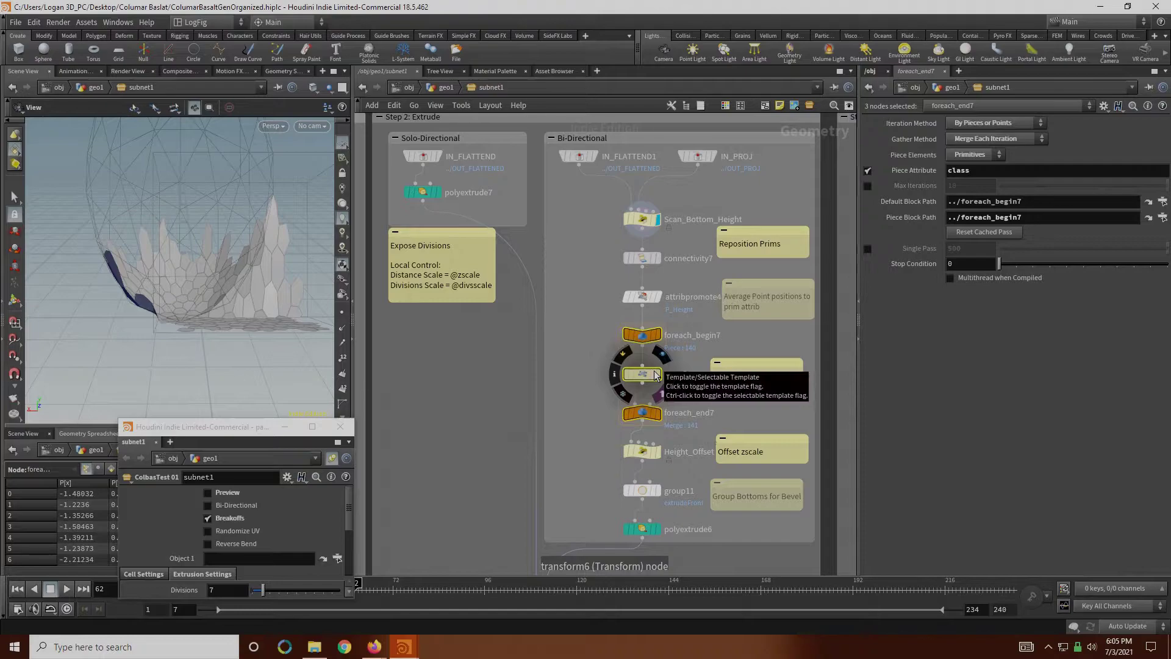
click(653, 376)
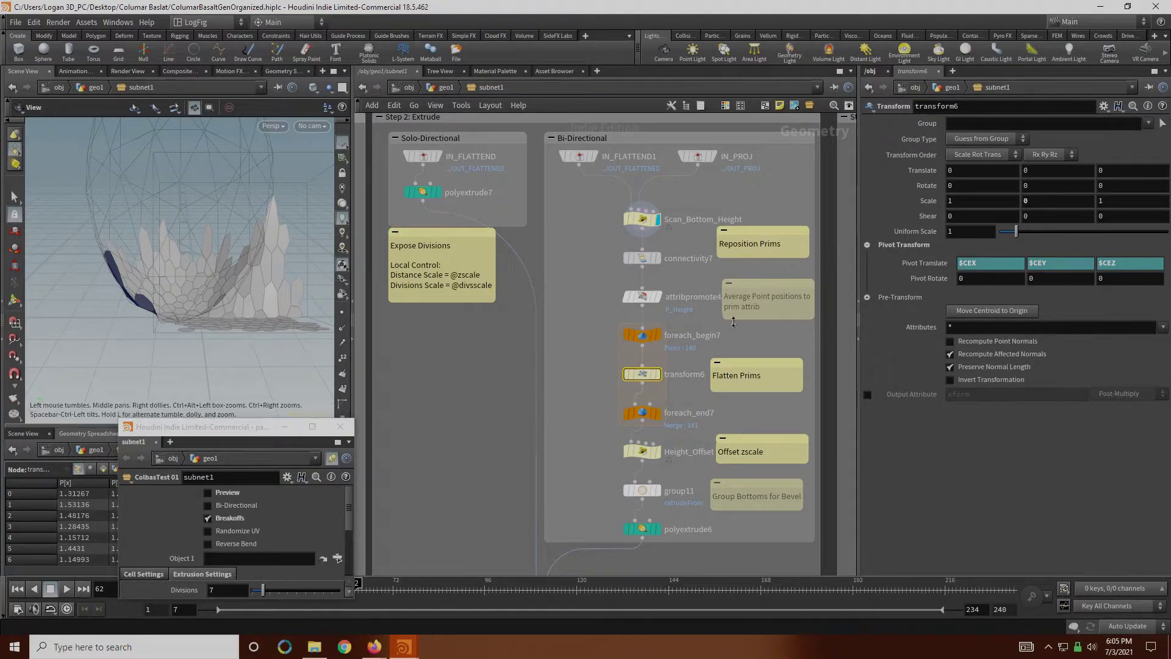
click(657, 374)
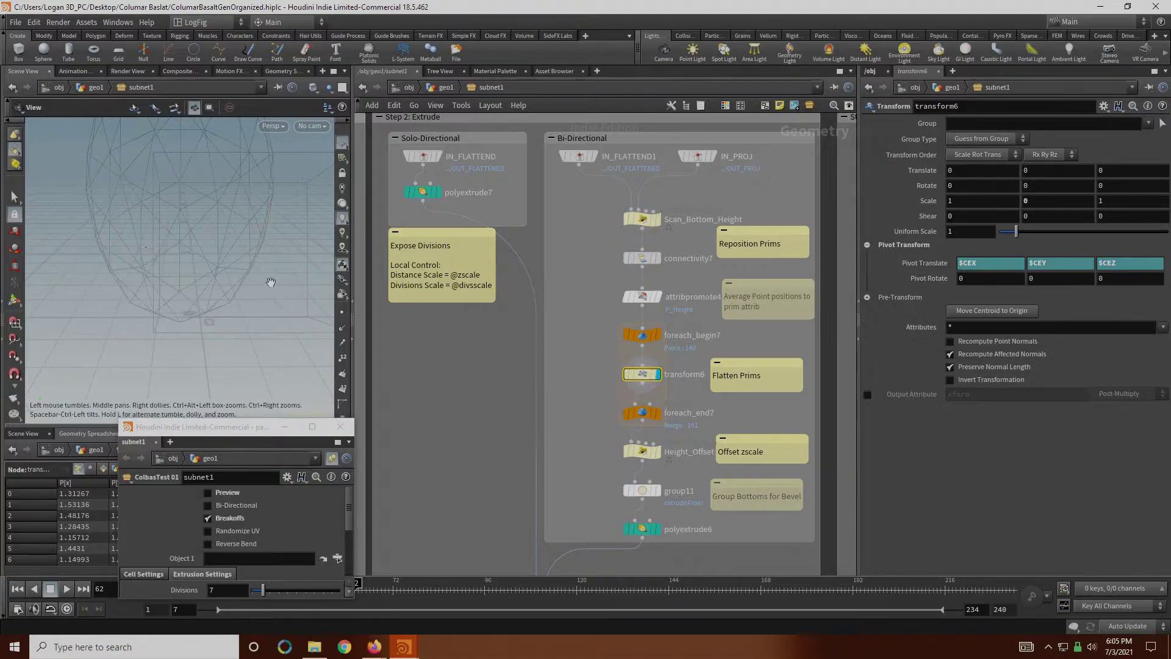
click(658, 413)
drag(258, 312, 178, 262)
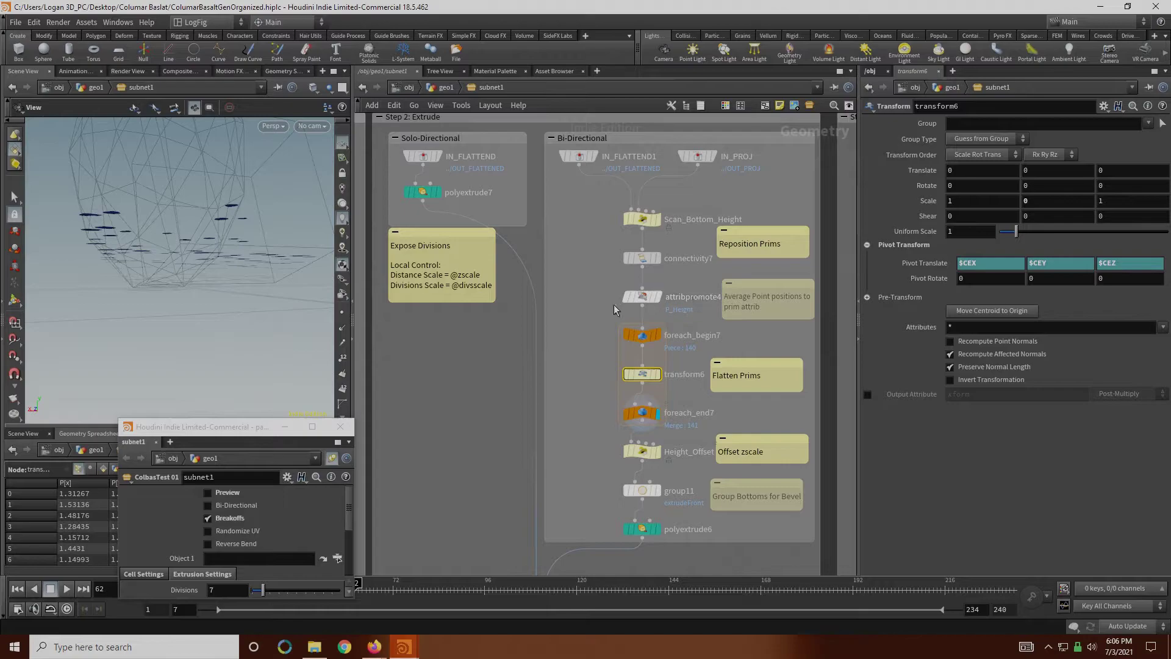
Step: Trace P_Height from Scan_Bottom_Height through attribpromote4 to the zscale offset expression in Height_Offset
click(640, 296)
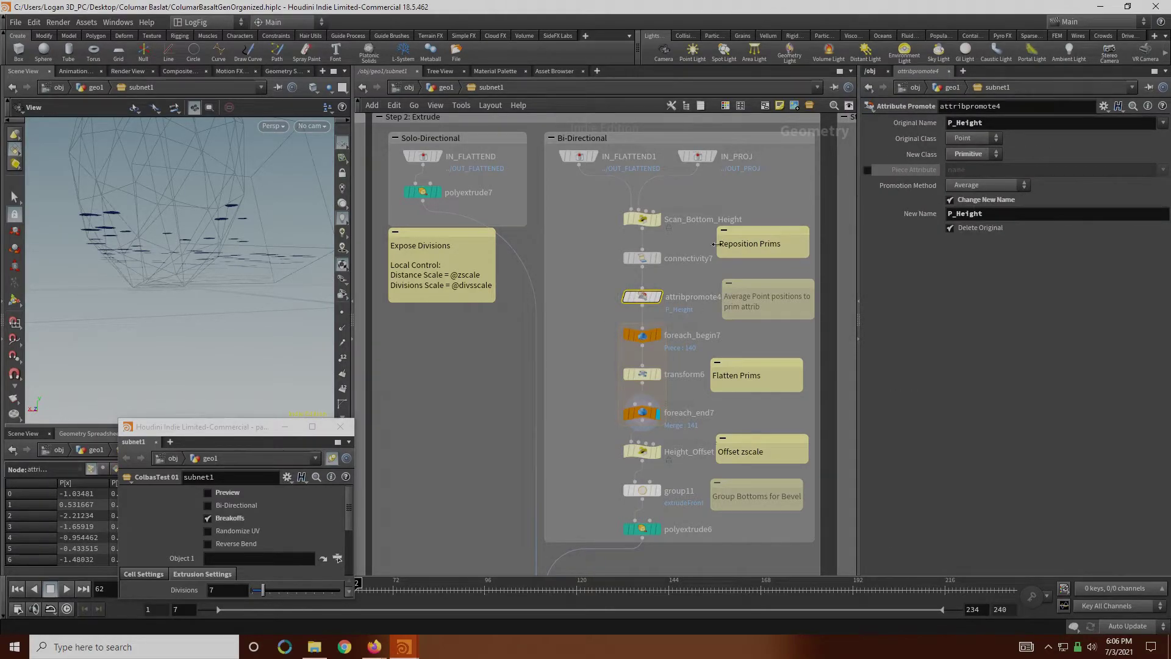
click(641, 218)
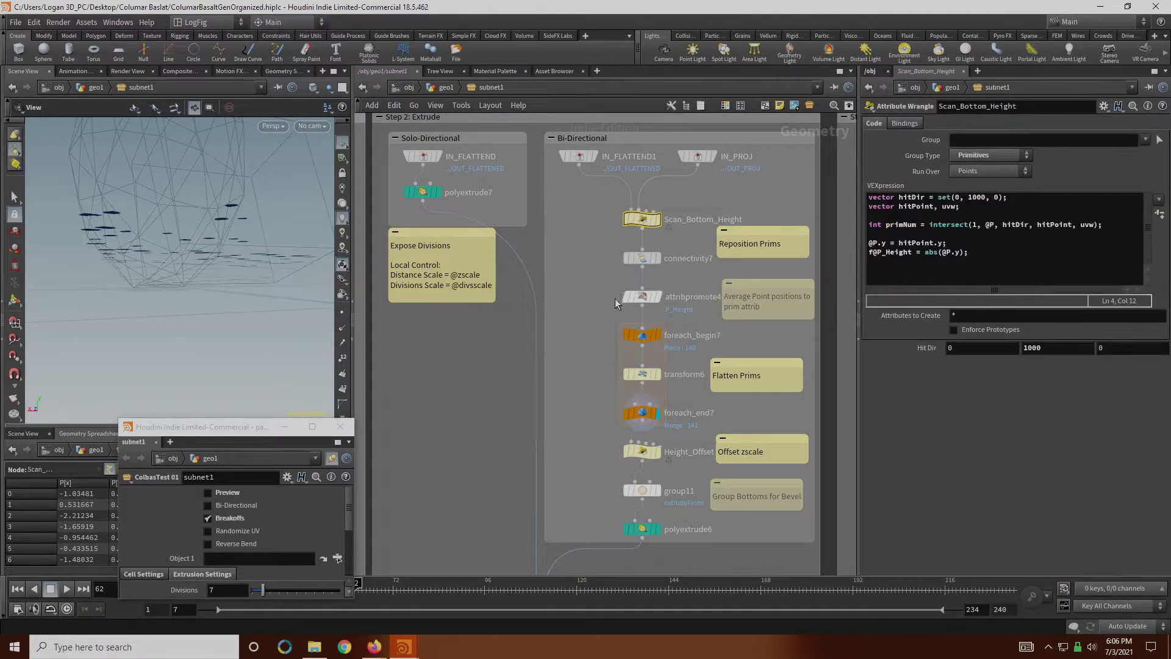
click(641, 296)
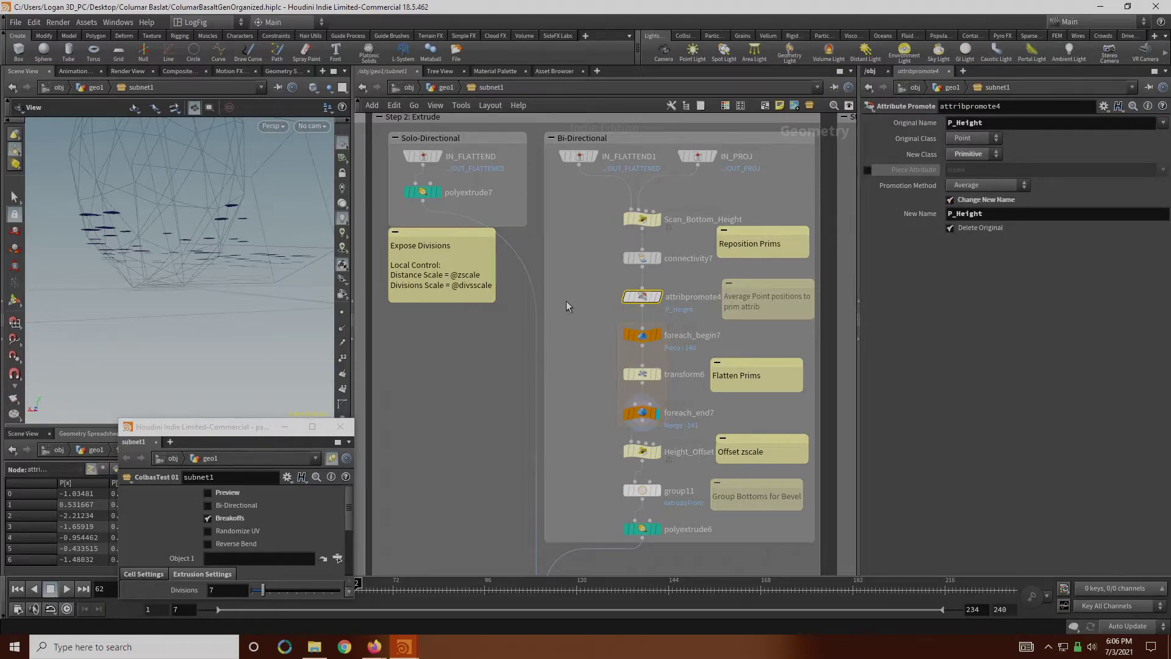
click(642, 450)
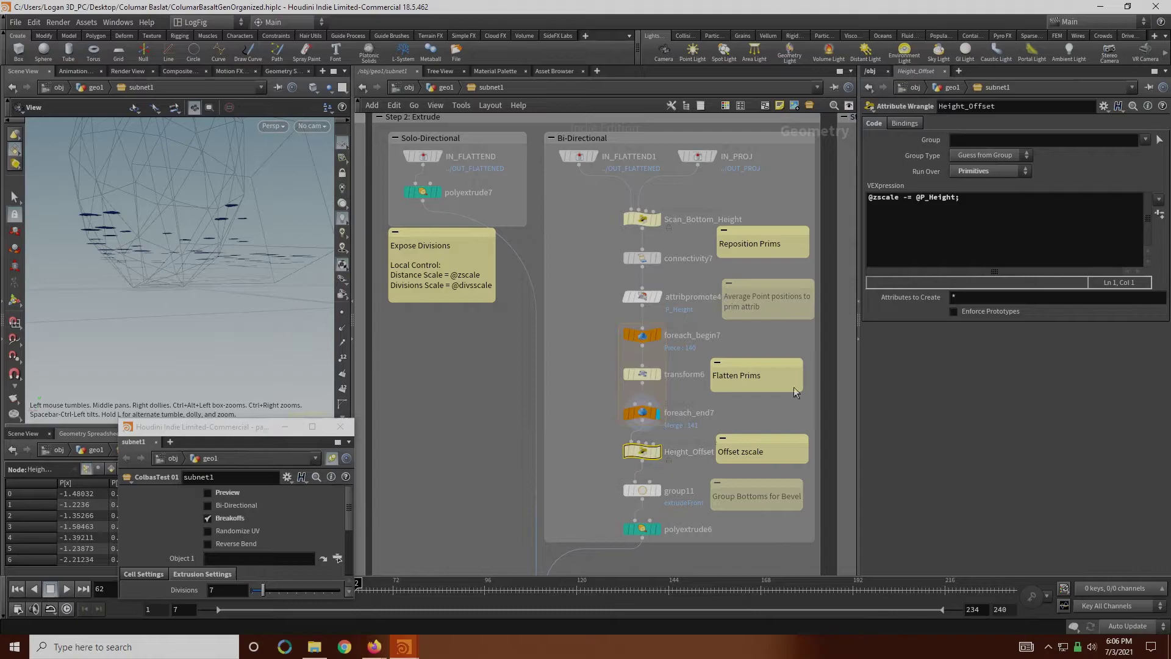
drag(899, 198, 879, 201)
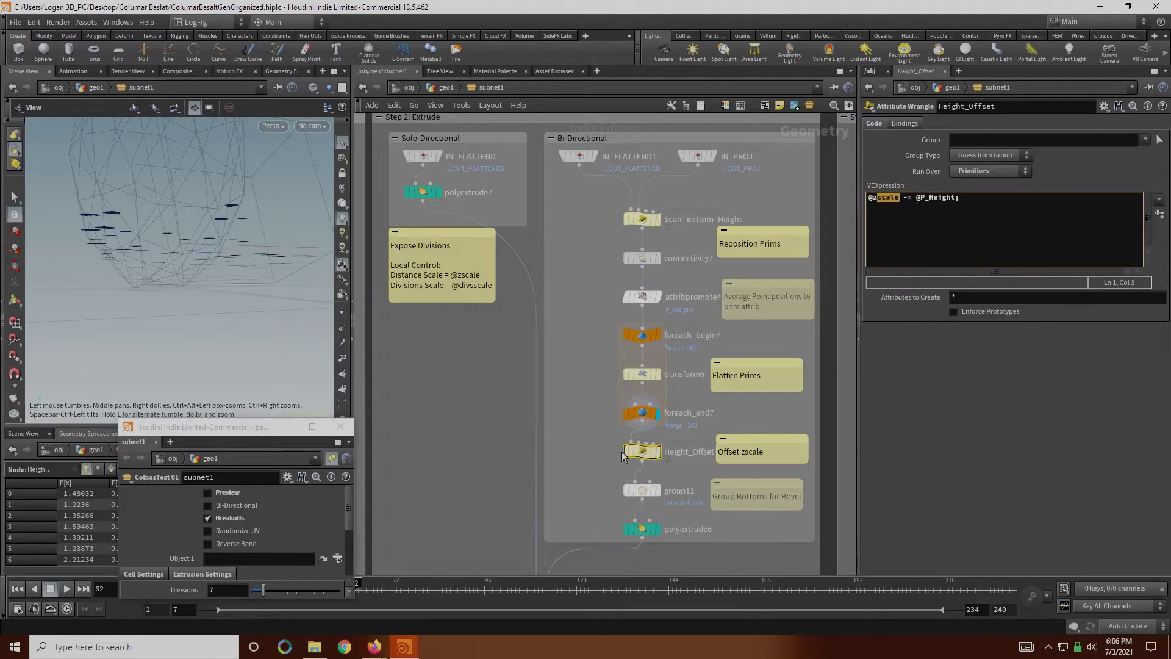
Step: Display group11 and inspect the flattened bottom prims it collects in the extrudeFront group
drag(601, 424, 688, 333)
middle_drag(566, 481, 570, 422)
click(663, 407)
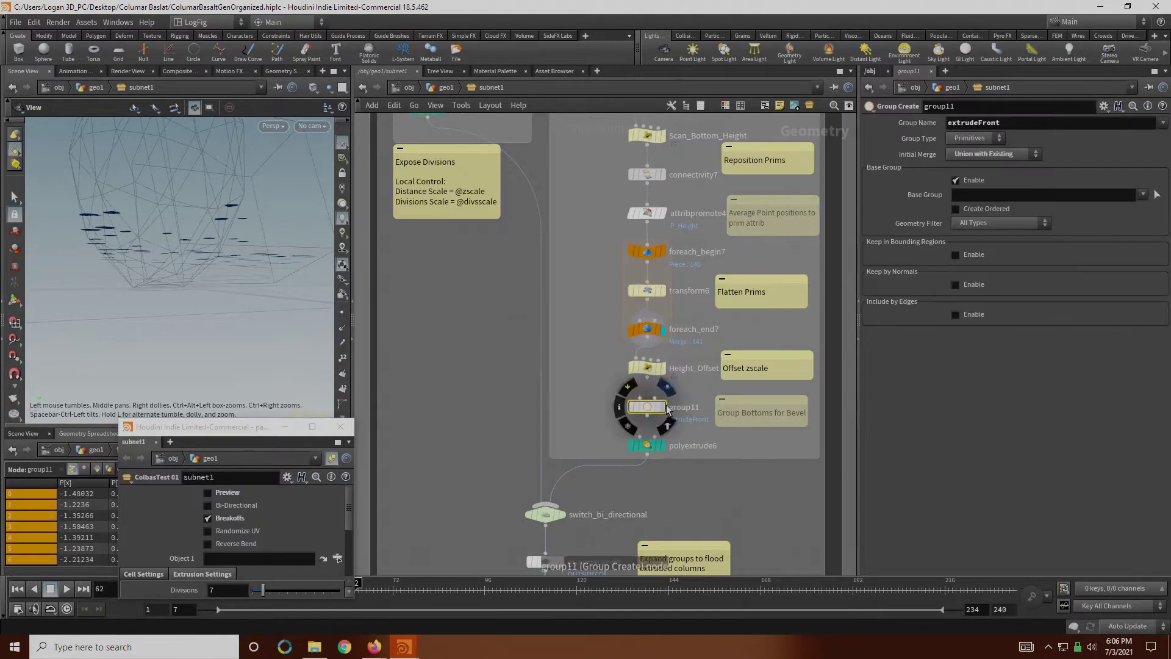
drag(262, 266, 244, 238)
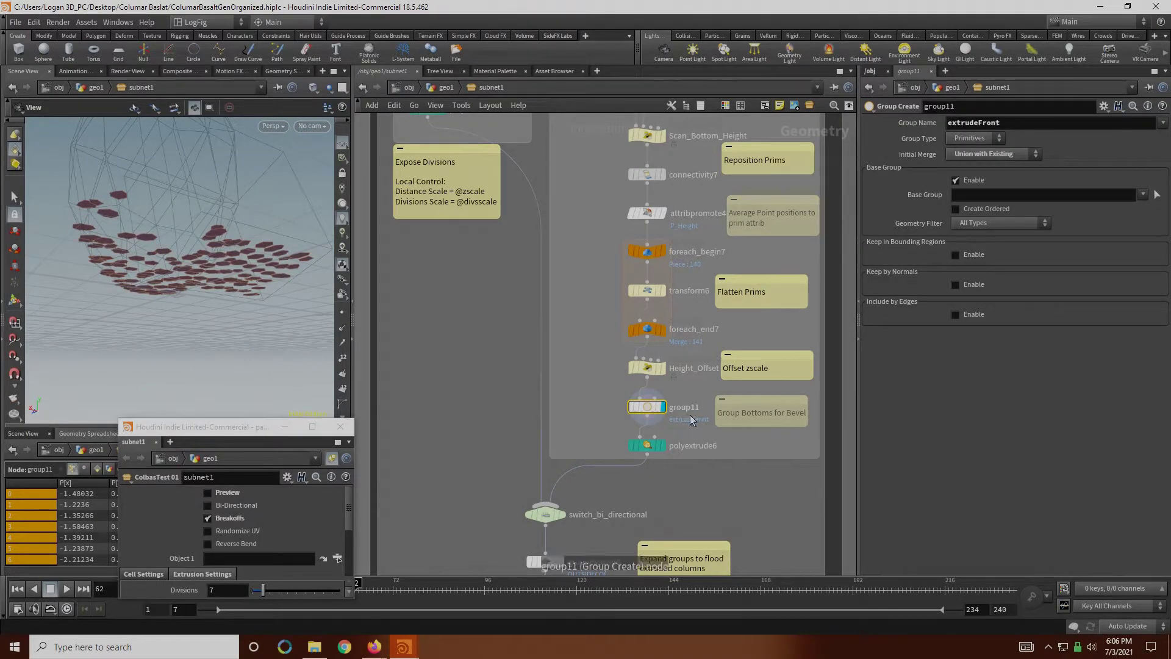
Step: Review polyextrude6's extrusion output groups and display its columns from above and below
click(647, 445)
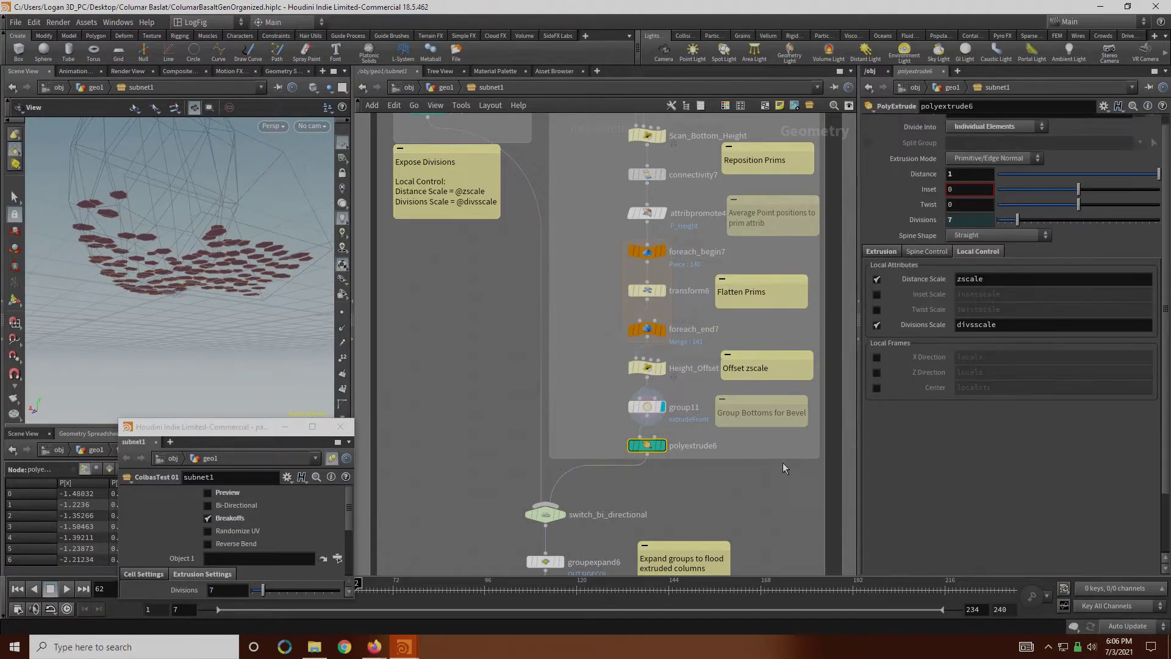
click(898, 250)
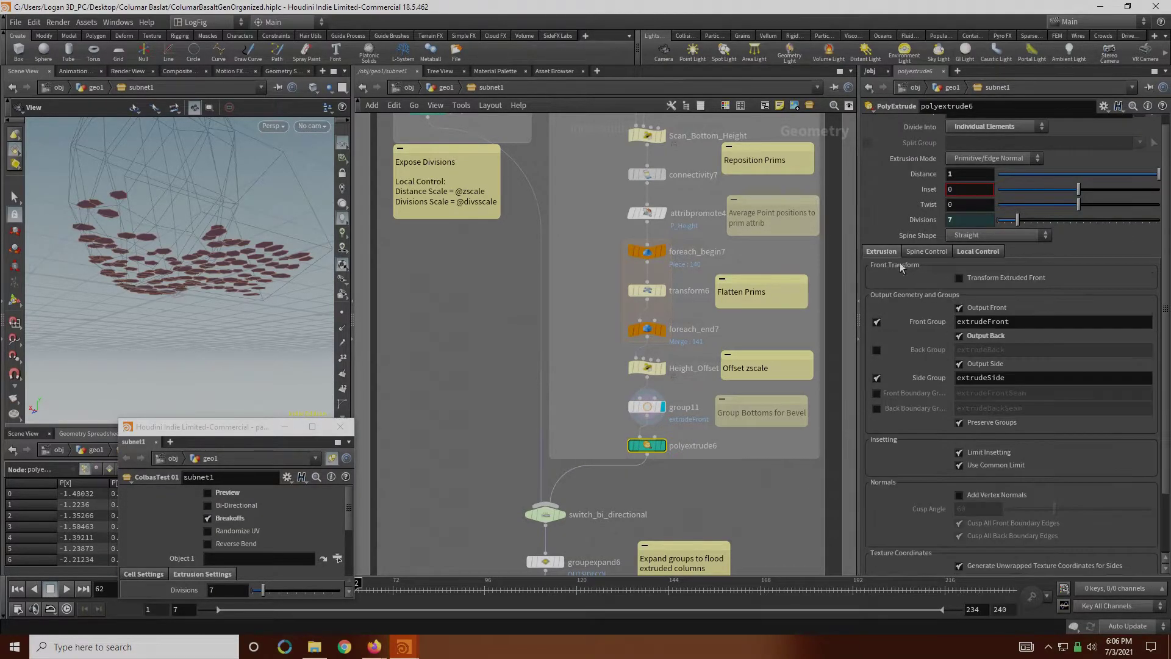
scroll(968, 382, down, 3)
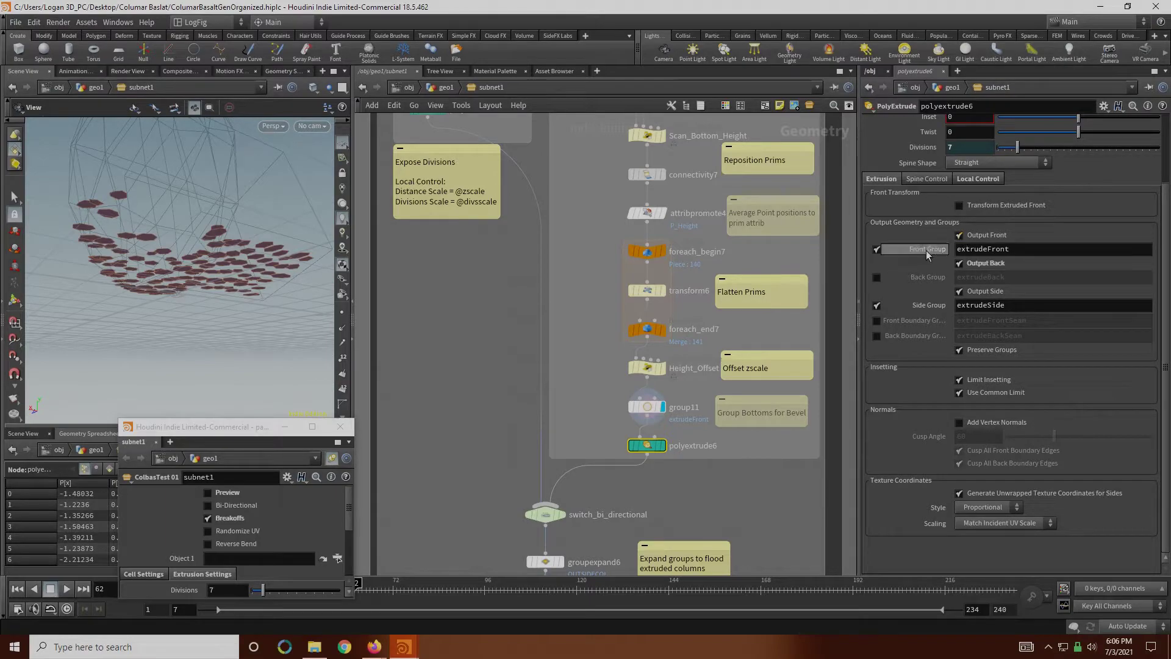
drag(210, 227, 205, 313)
click(666, 430)
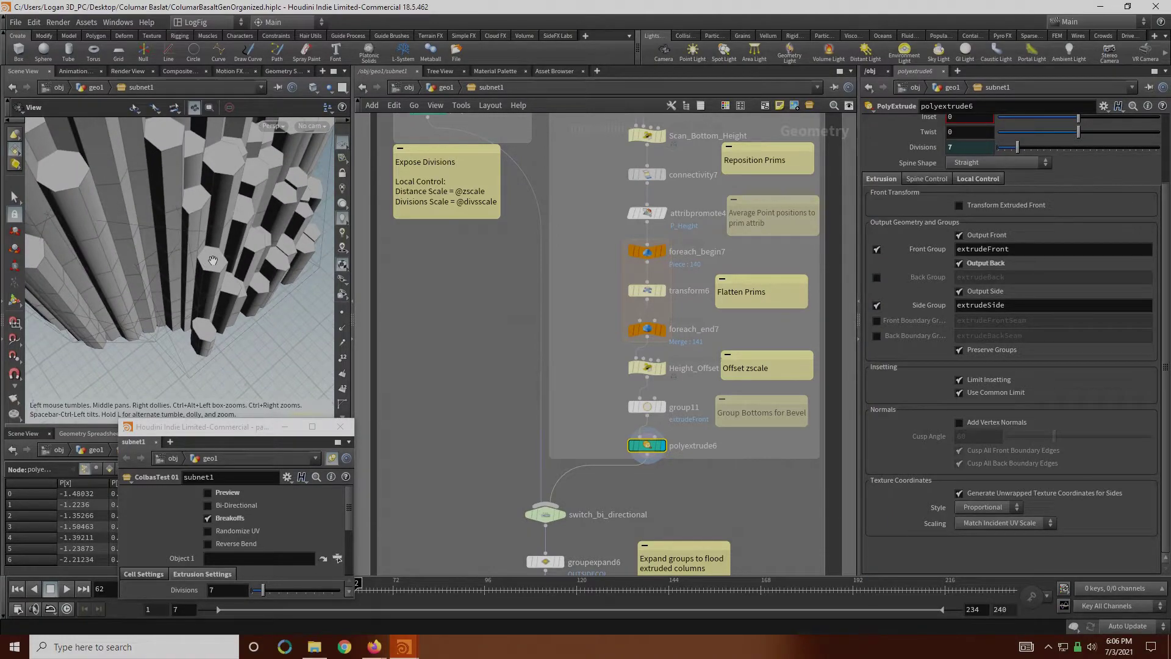
drag(215, 253, 210, 340)
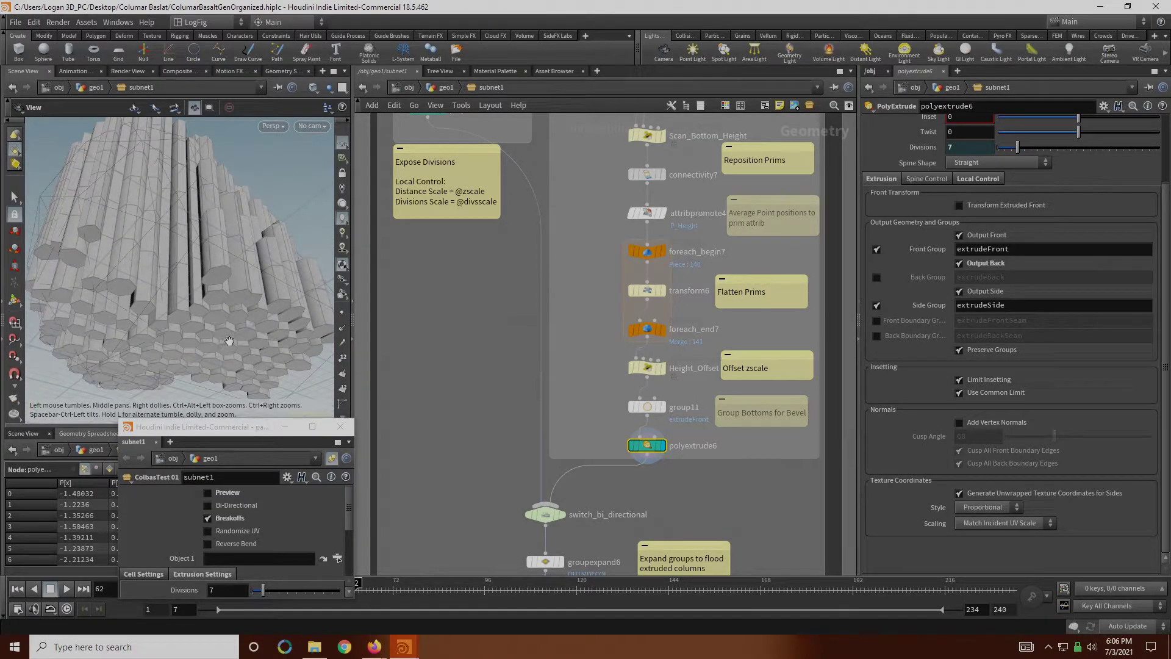
drag(621, 465, 644, 410)
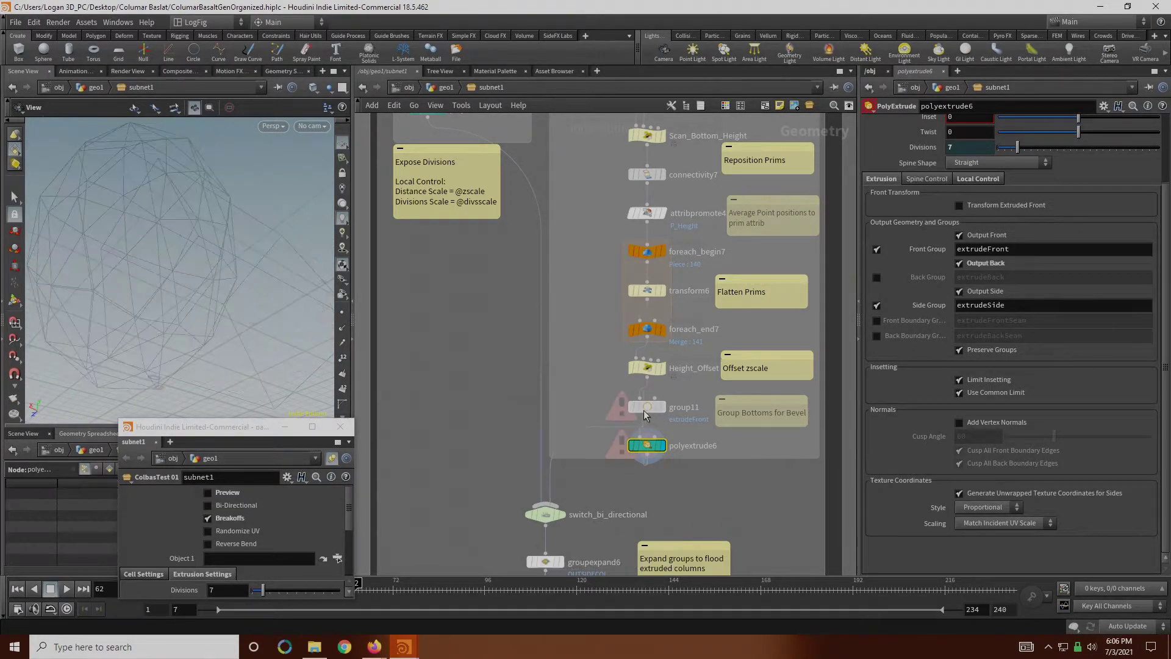
key(ctrl+z)
Step: Examine the Select Input parameter of switch_bi_directional, which chooses between polyextrude7 and polyextrude6
middle_drag(643, 504, 671, 405)
drag(648, 435, 509, 394)
mouse_move(636, 314)
middle_down()
mouse_move(642, 355)
mouse_move(624, 341)
mouse_move(625, 310)
middle_up()
click(919, 124)
Step: Display groupexpand6, groupexpand7 and quickmaterial1 in turn to inspect the expanded column groups and preview material
middle_drag(527, 474, 553, 435)
click(606, 418)
drag(288, 263, 267, 289)
drag(262, 240, 190, 279)
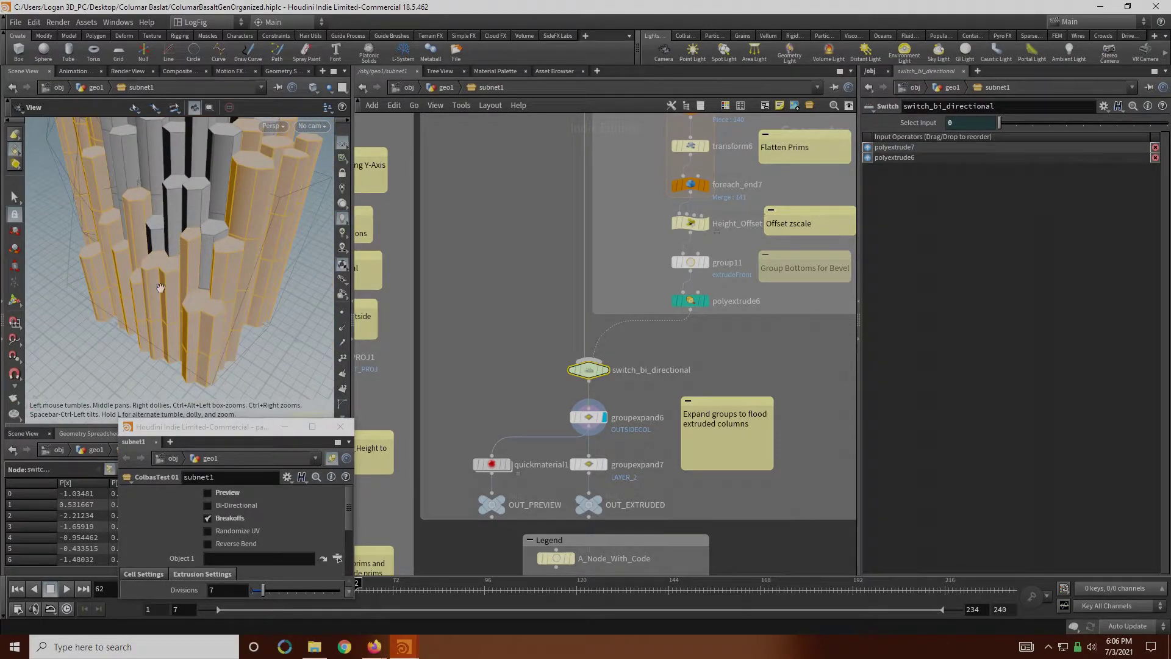
click(604, 465)
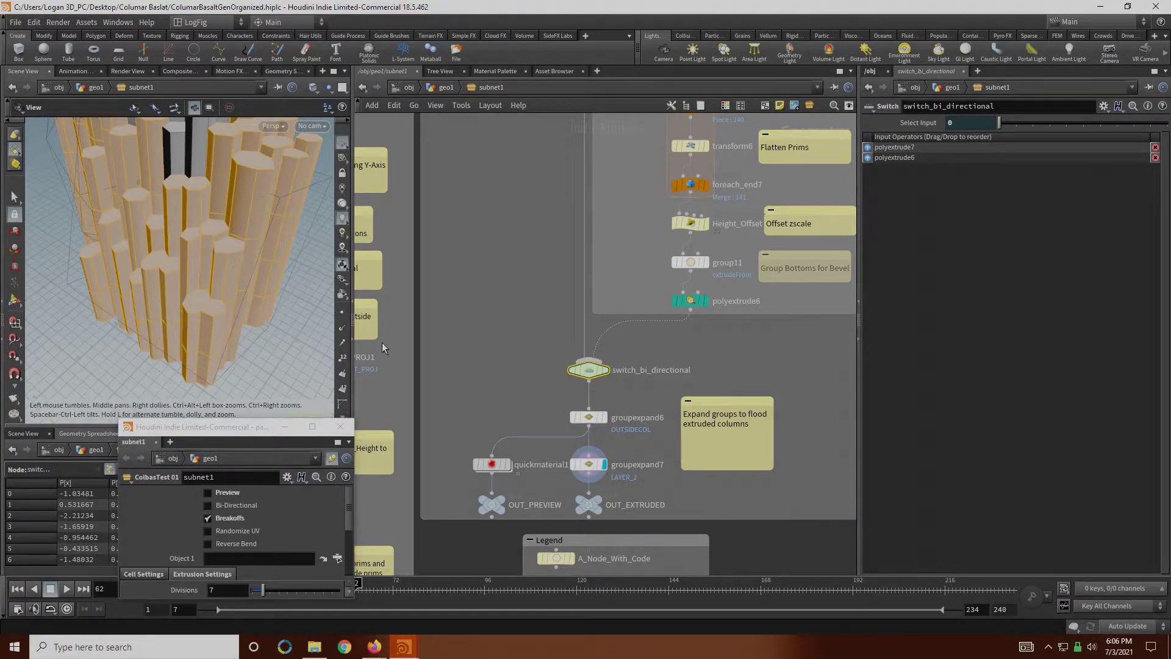
click(680, 301)
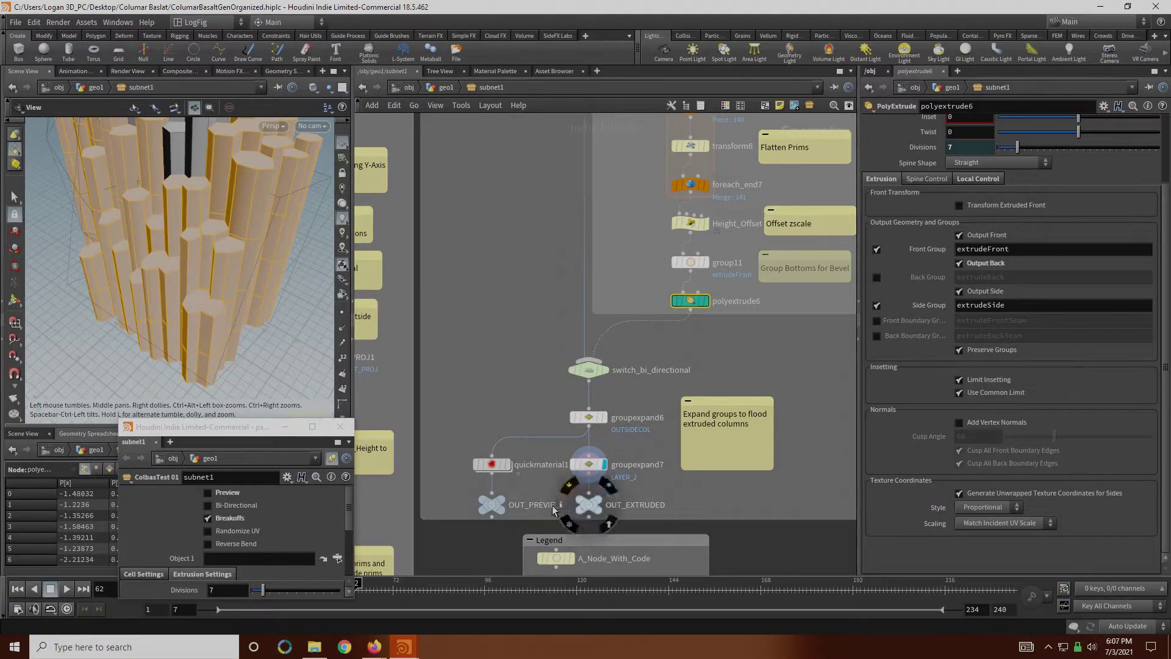
click(507, 466)
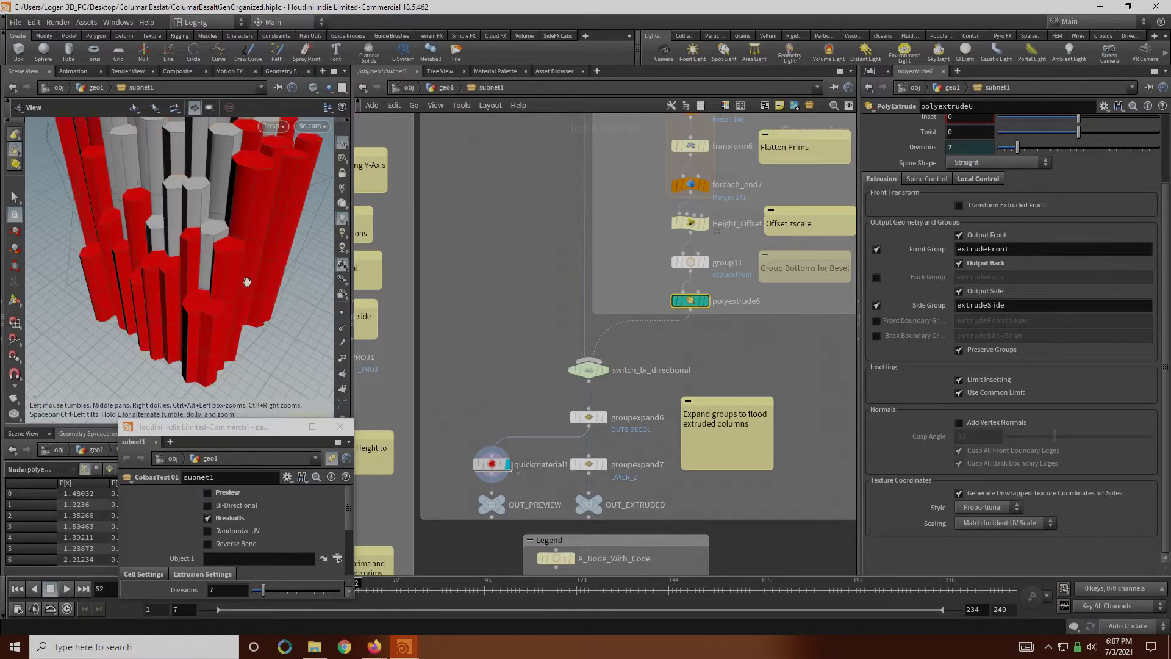
Step: Display OUT_PREVIEW and OUT_EXTRUDED in turn to compare the preview columns with the extruded output
drag(251, 285, 241, 260)
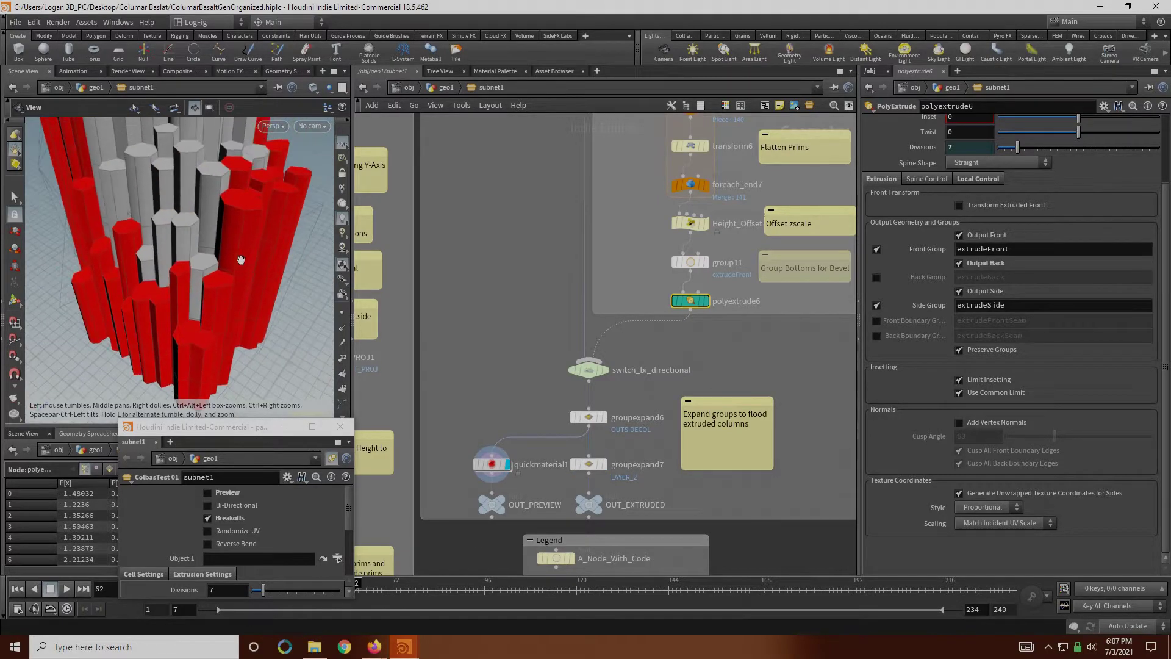
click(500, 501)
middle_drag(149, 249, 135, 282)
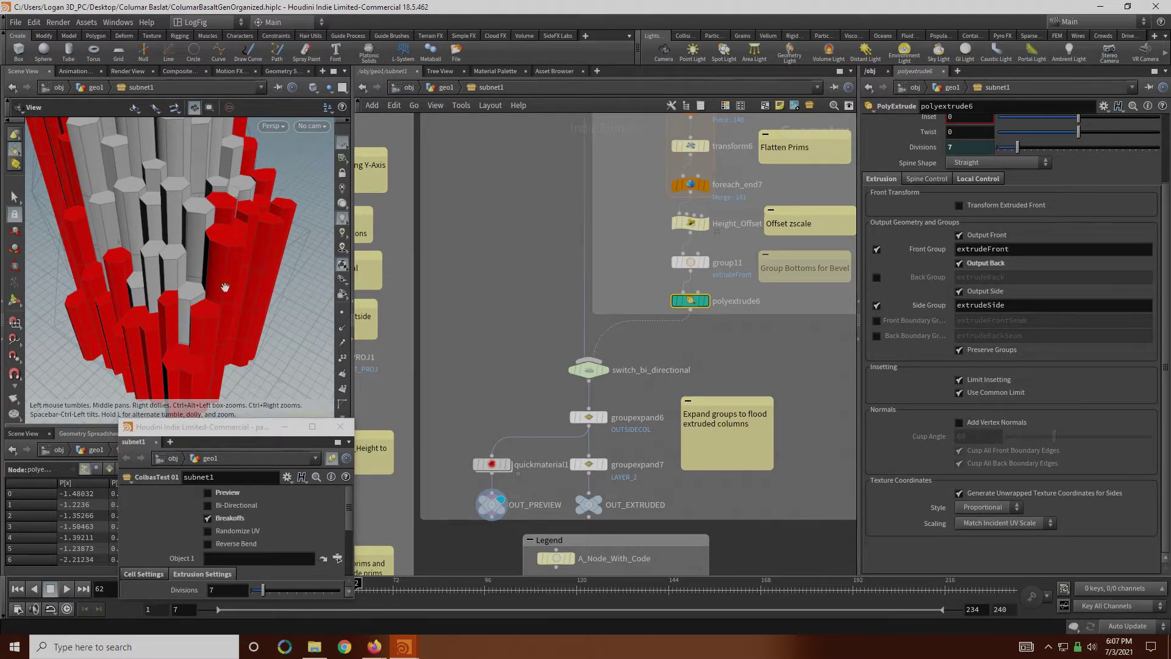
scroll(226, 289, down, 3)
drag(226, 288, 159, 270)
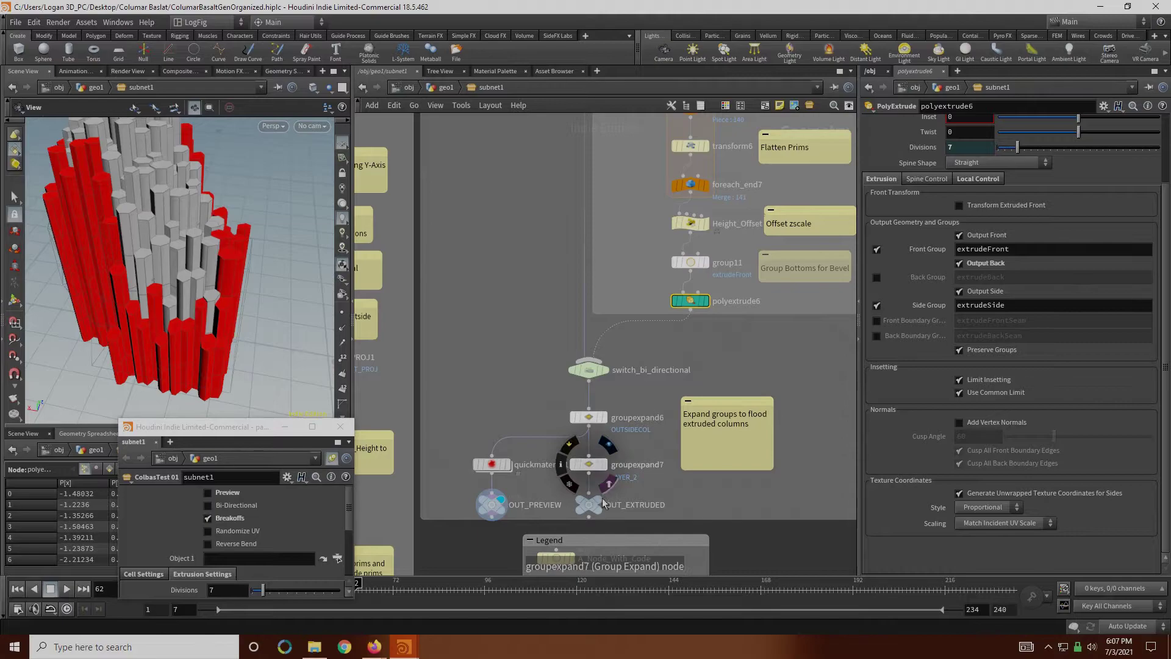
click(599, 504)
middle_drag(732, 493, 713, 469)
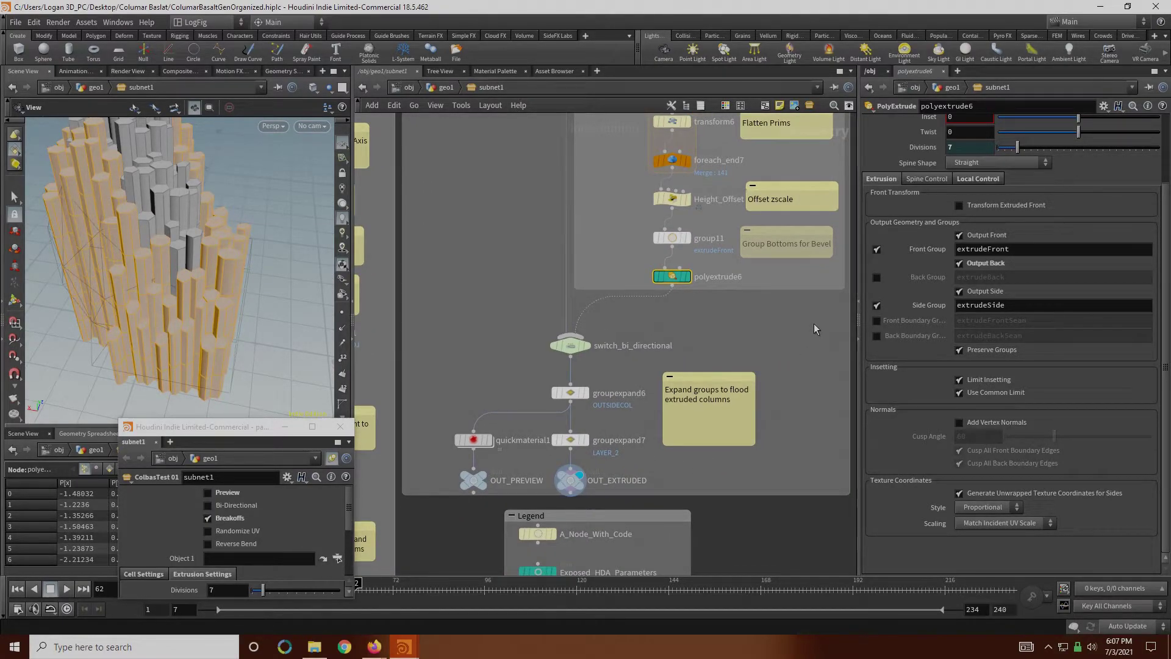
Step: Go to the Step 3: Breakoffs network and display split1 to inspect the columns it separates
middle_drag(815, 337, 685, 469)
middle_drag(802, 214, 657, 345)
middle_drag(744, 236, 580, 257)
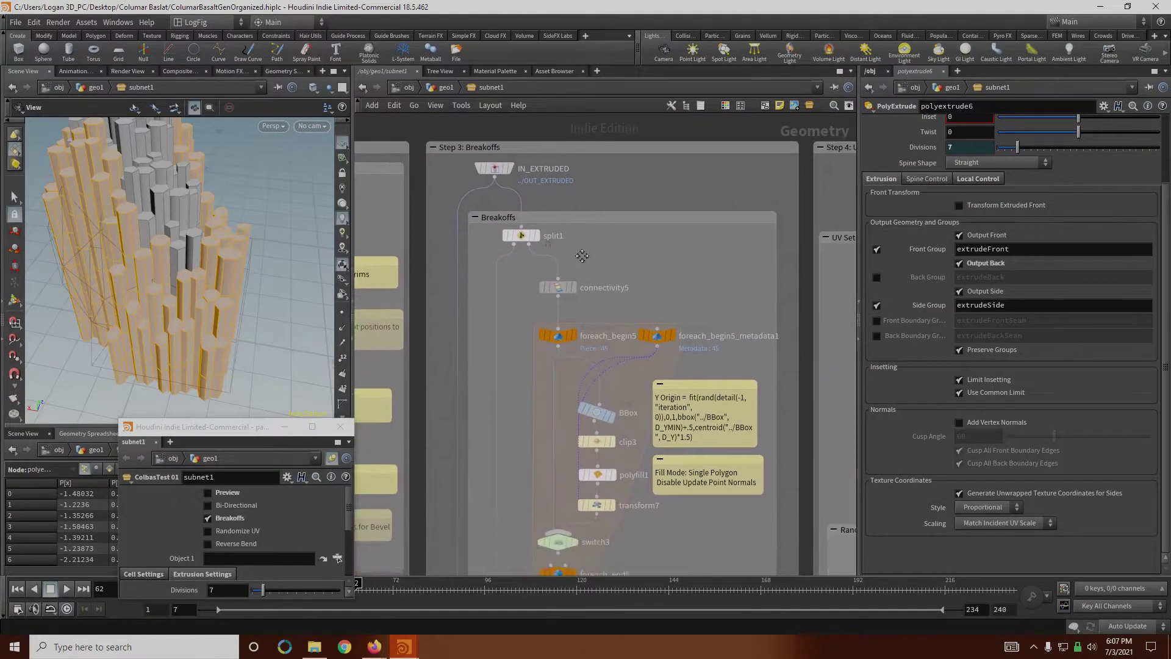
scroll(590, 254, down, 1)
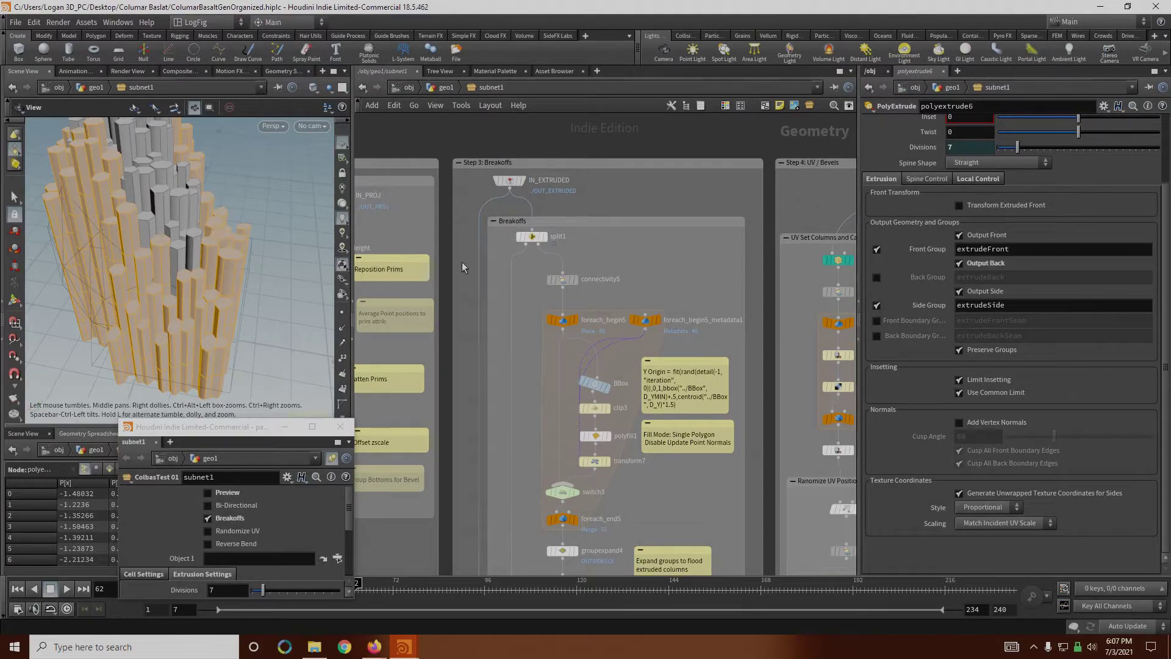
click(546, 243)
drag(228, 232, 219, 190)
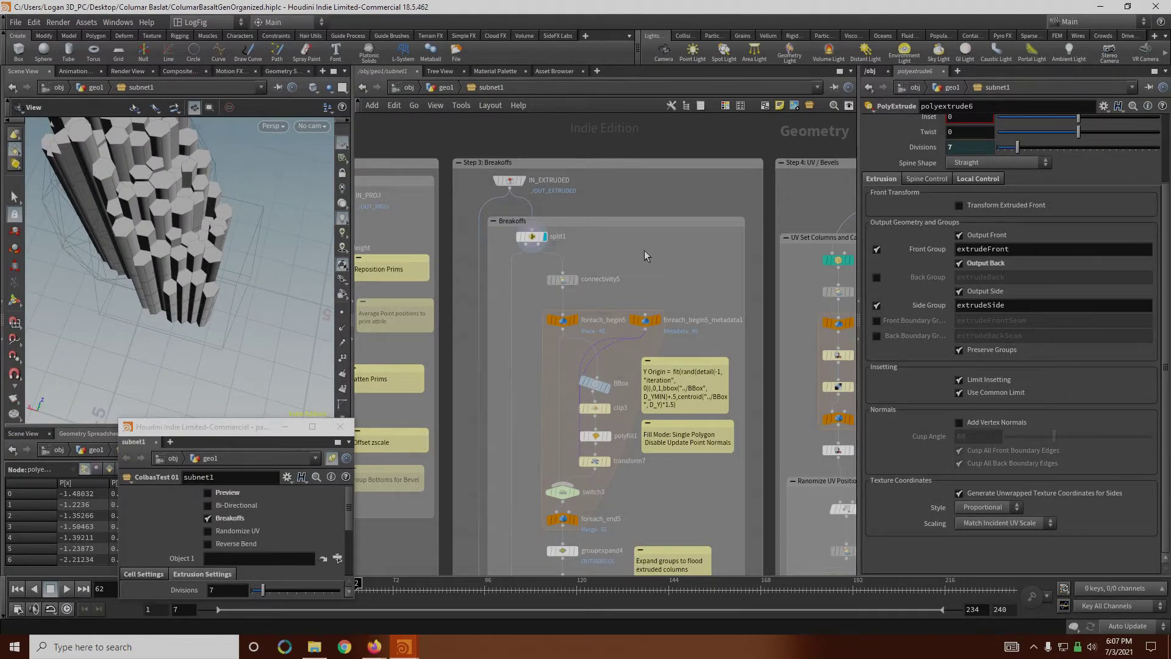
Step: Select the breakoff for-each loop nodes from foreach_begin5 to foreach_end5 to review the block's structure
middle_drag(578, 308, 581, 255)
drag(525, 251, 682, 474)
middle_drag(596, 546, 588, 406)
drag(546, 472, 539, 463)
scroll(514, 465, down, 2)
scroll(581, 247, up, 5)
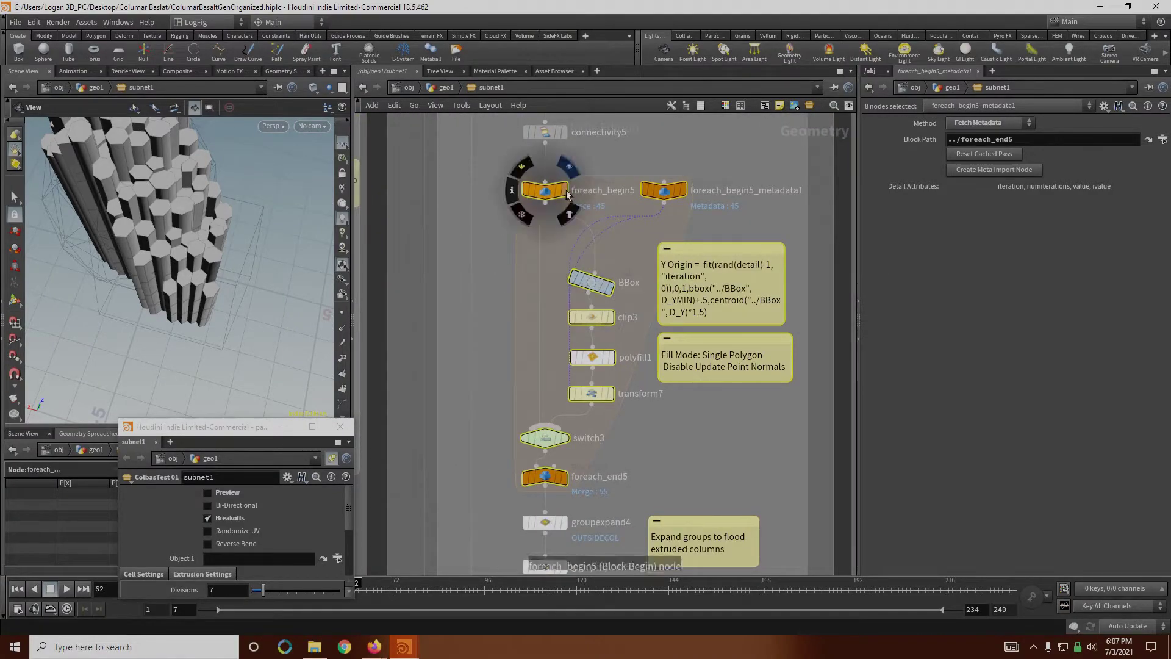
Step: Display the BBox node to inspect a single column inside the loop, and bring up clip3's parameters
drag(241, 268, 247, 236)
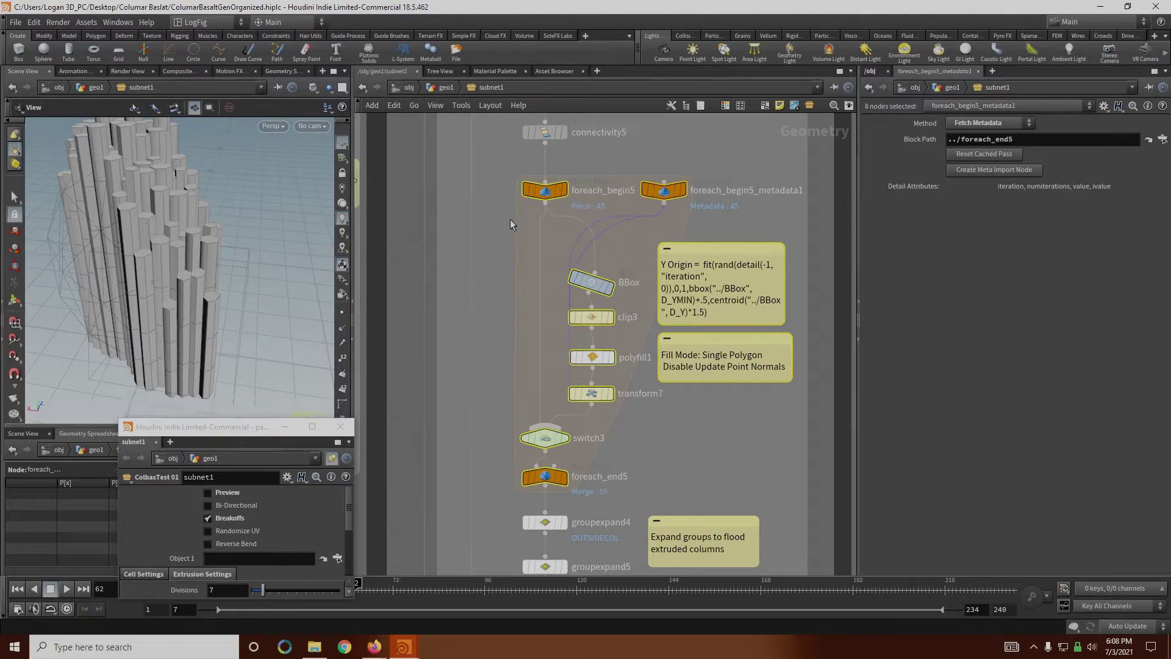
drag(489, 178, 647, 336)
scroll(649, 454, down, 3)
middle_drag(484, 162, 479, 225)
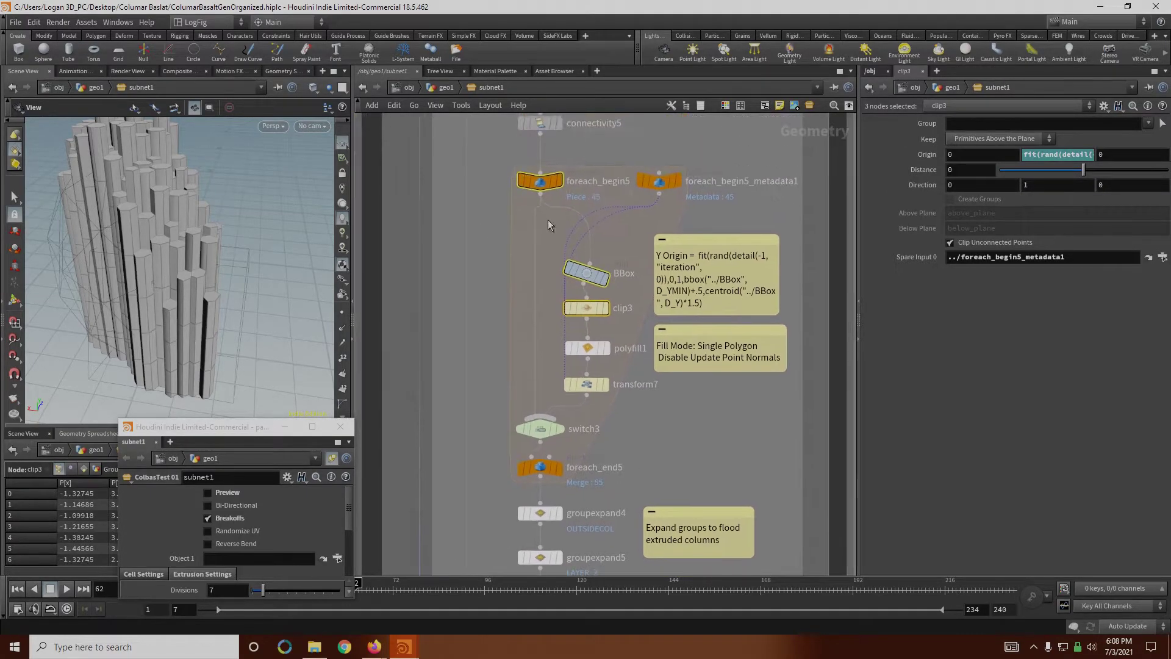
click(608, 284)
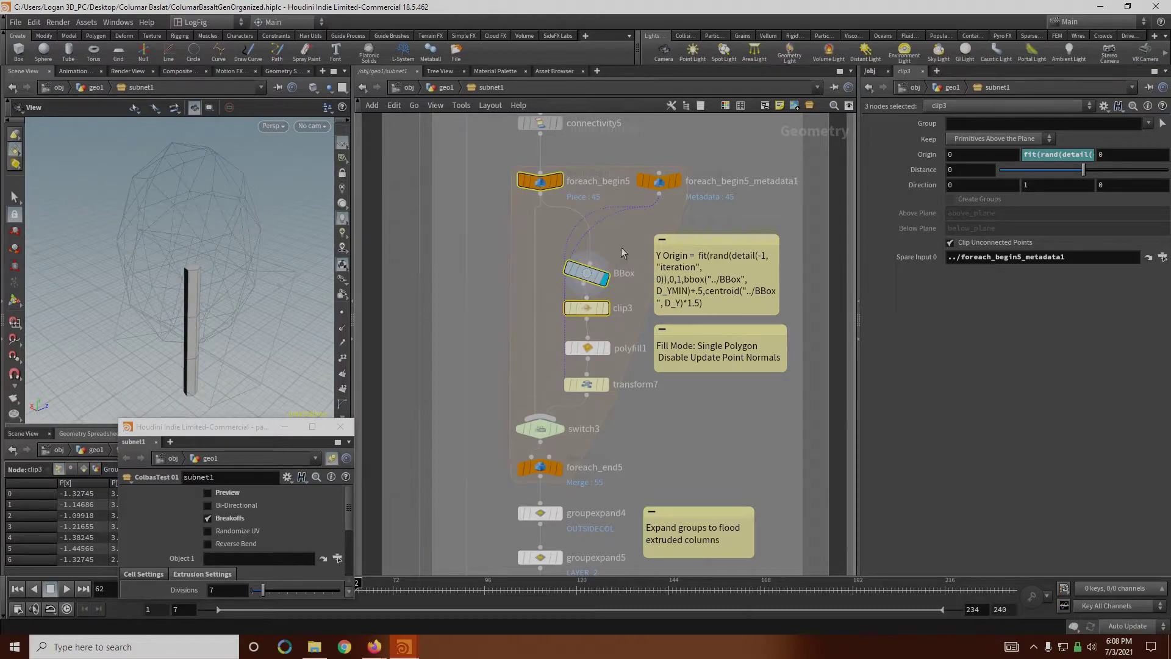
click(588, 276)
click(595, 308)
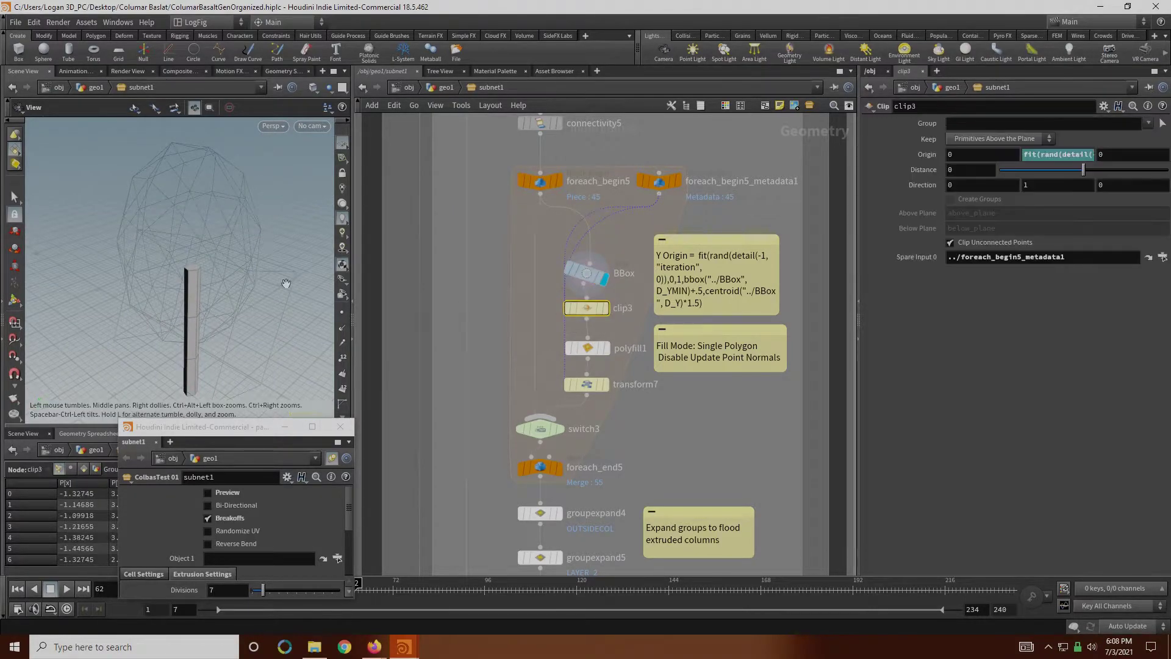
Step: Revisit grid1's bbox size expressions in Step 1 for comparison and return to the Breakoffs loop
scroll(588, 350, down, 5)
scroll(464, 355, up, 5)
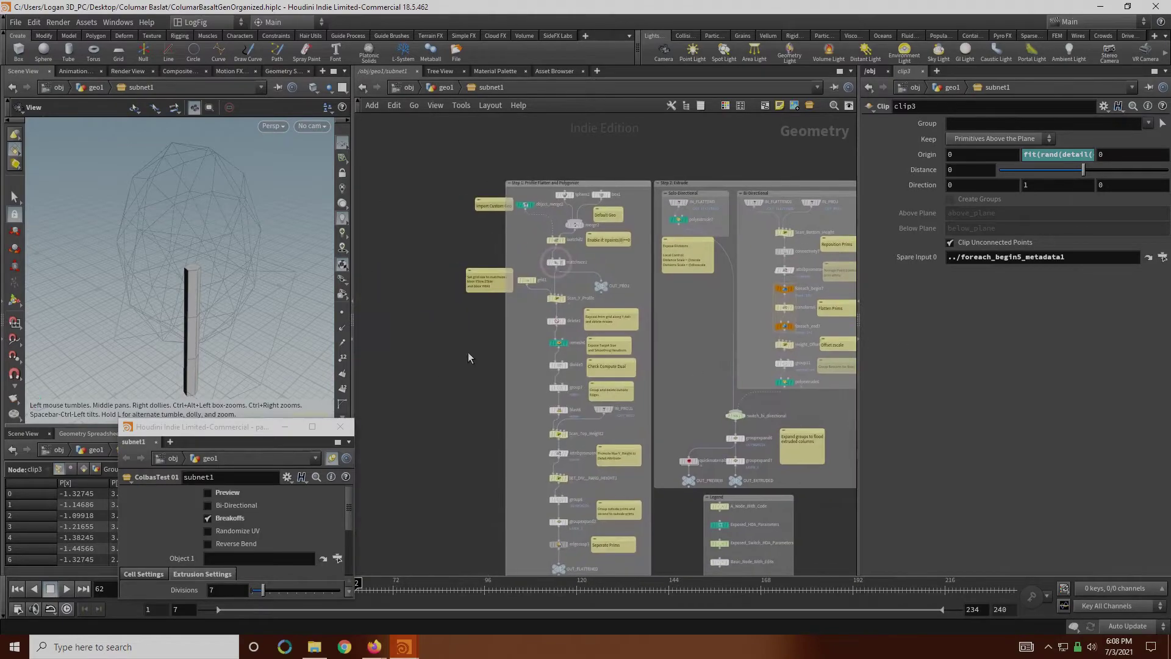
click(481, 305)
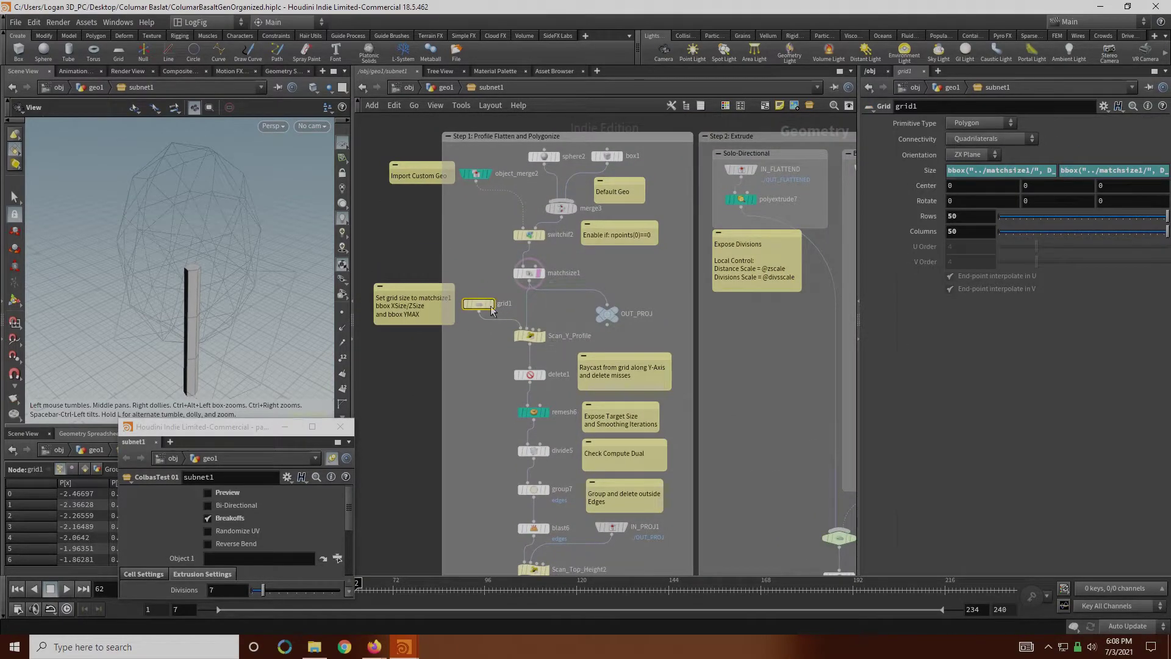
middle_click(607, 313)
scroll(654, 347, down, 5)
scroll(654, 347, up, 6)
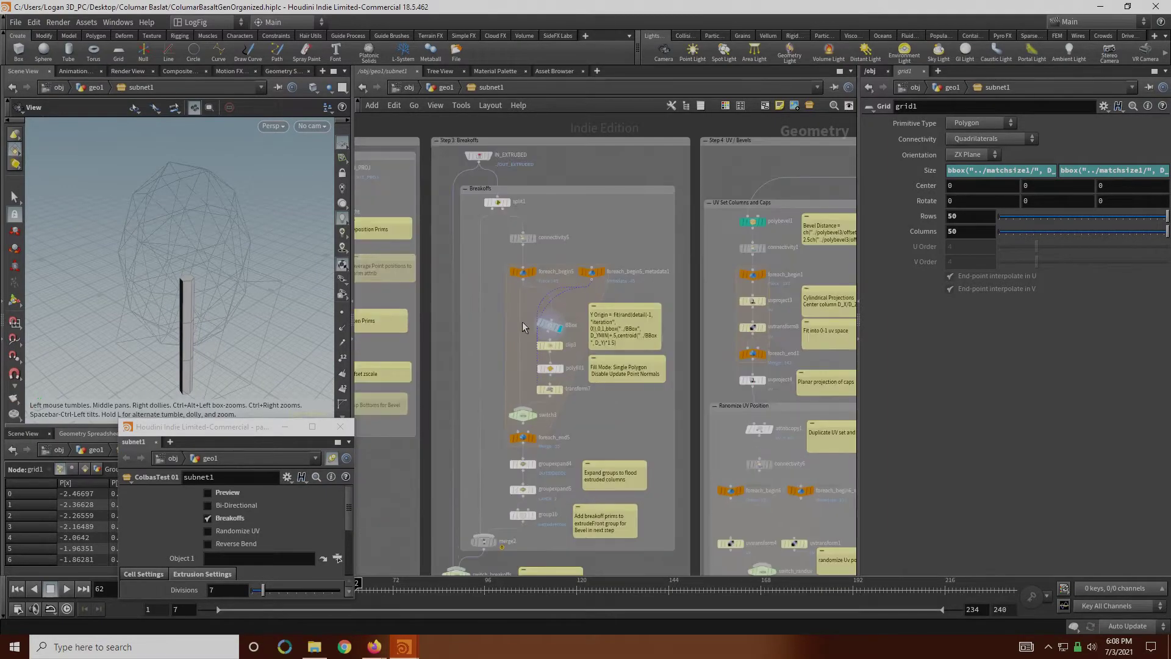
scroll(535, 314, up, 1)
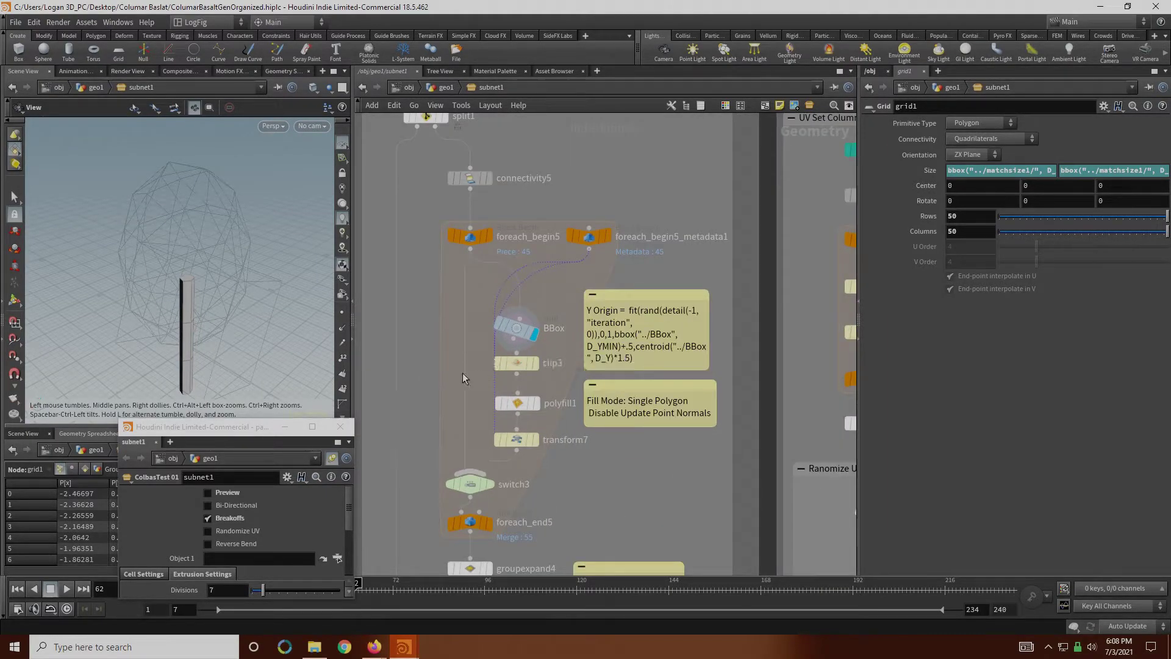
Step: Open clip3's Y Origin expression in the expression editor and examine its random fit between BBox bounds
click(528, 367)
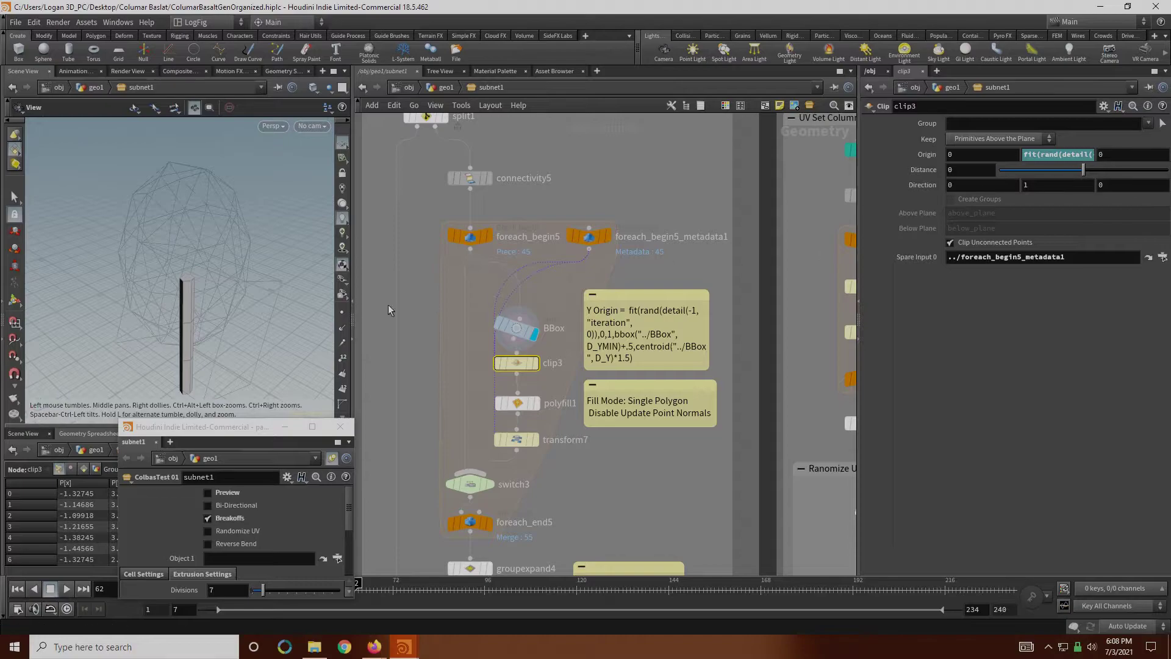
drag(216, 335, 251, 324)
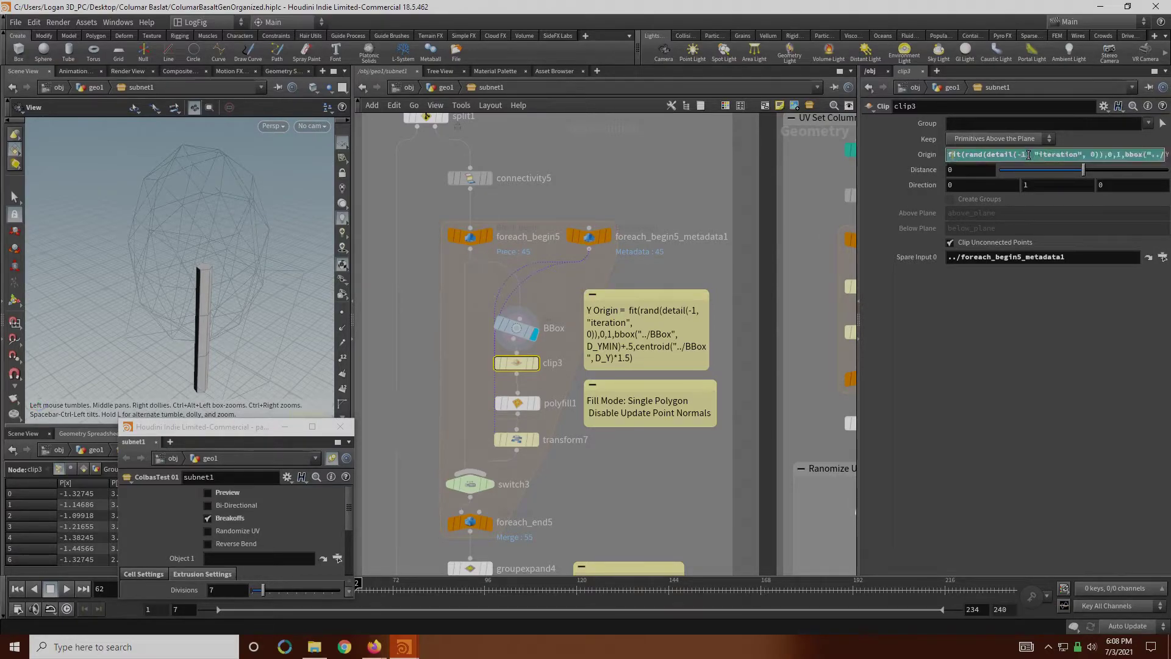
key(alt+e)
drag(931, 144, 476, 61)
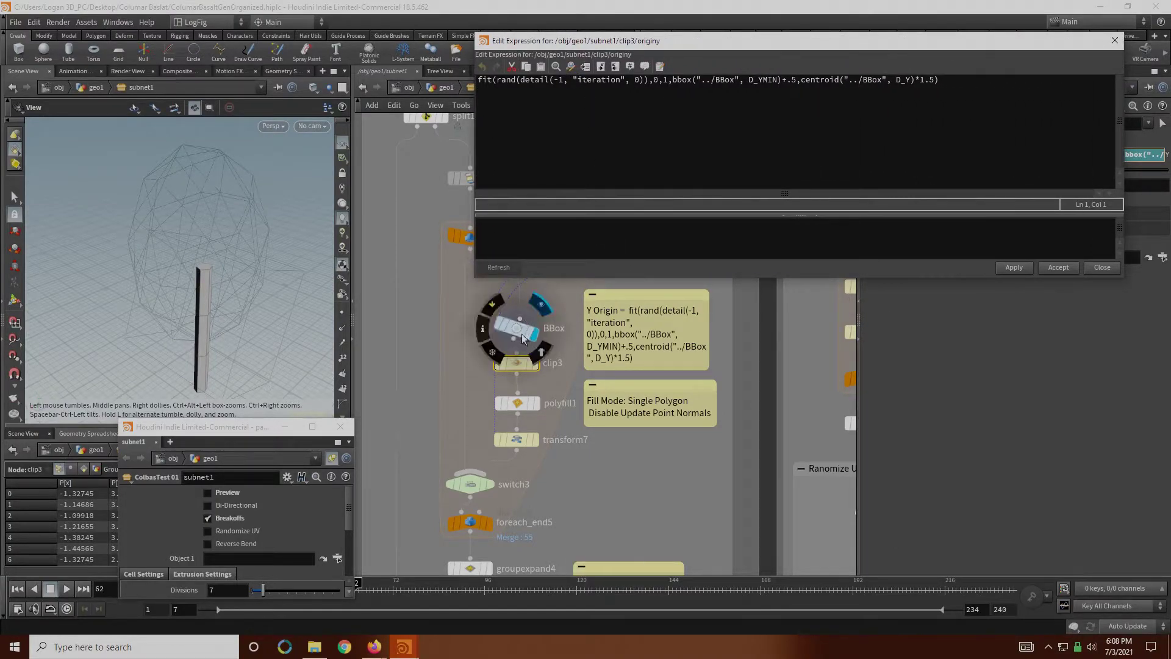
middle_drag(562, 295, 513, 305)
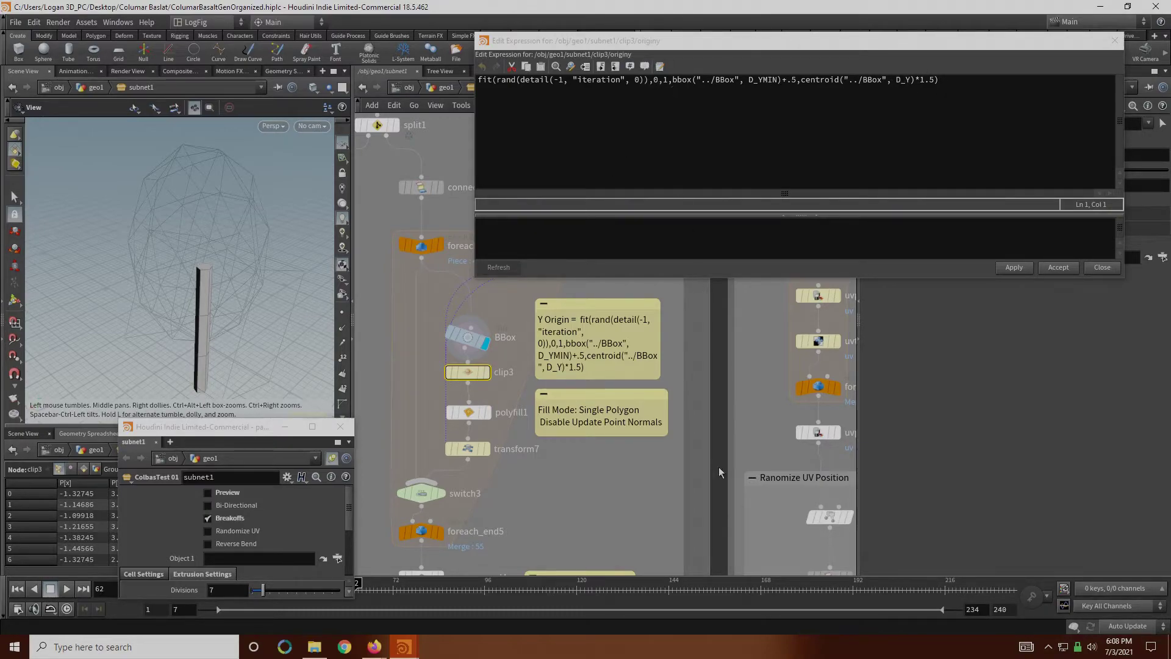
middle_drag(565, 514, 590, 511)
Step: Display polyfill1 and clip3 in turn to compare the column's capped and open cut ends from below
drag(224, 314, 217, 275)
click(522, 417)
drag(251, 335, 211, 258)
right_drag(211, 258, 287, 321)
click(521, 375)
mouse_move(275, 327)
mouse_down()
mouse_move(214, 316)
mouse_move(253, 329)
mouse_up()
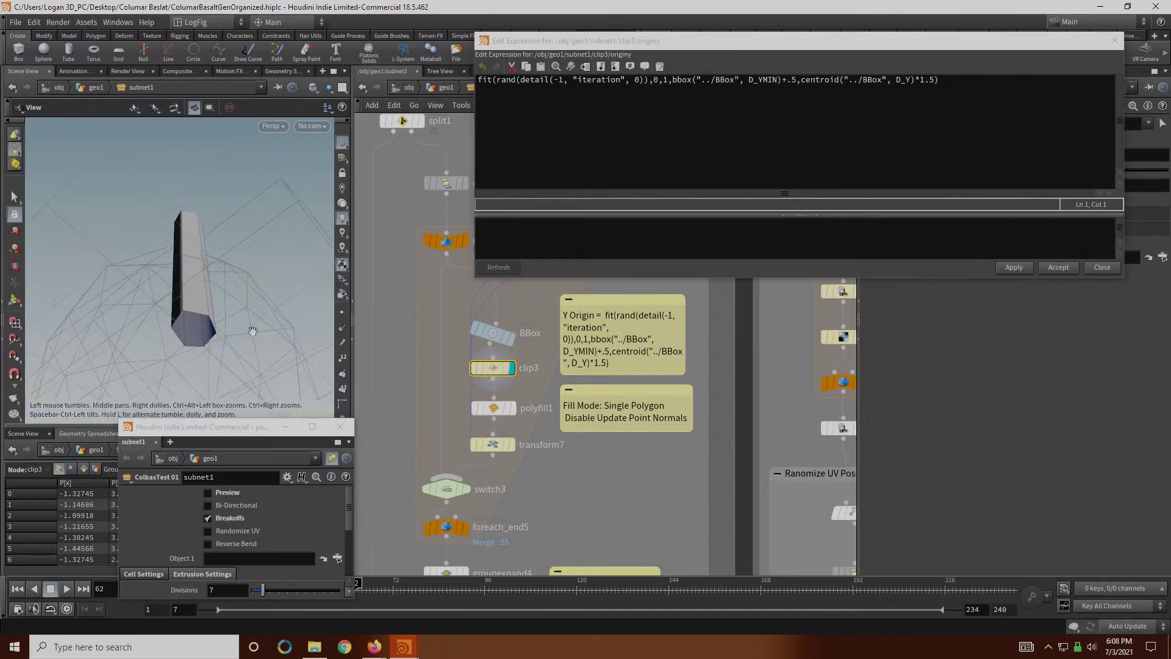
Step: Display polyfill1, close the expression editor and examine its Patch Group name
click(514, 409)
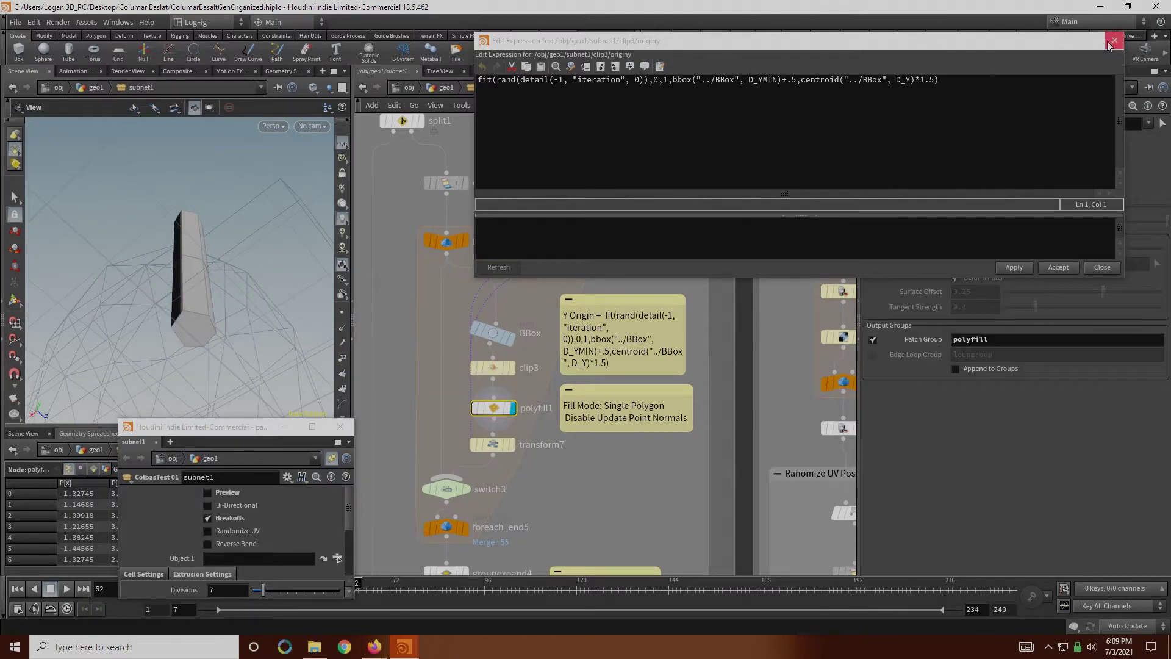
click(1109, 40)
drag(1014, 338, 665, 428)
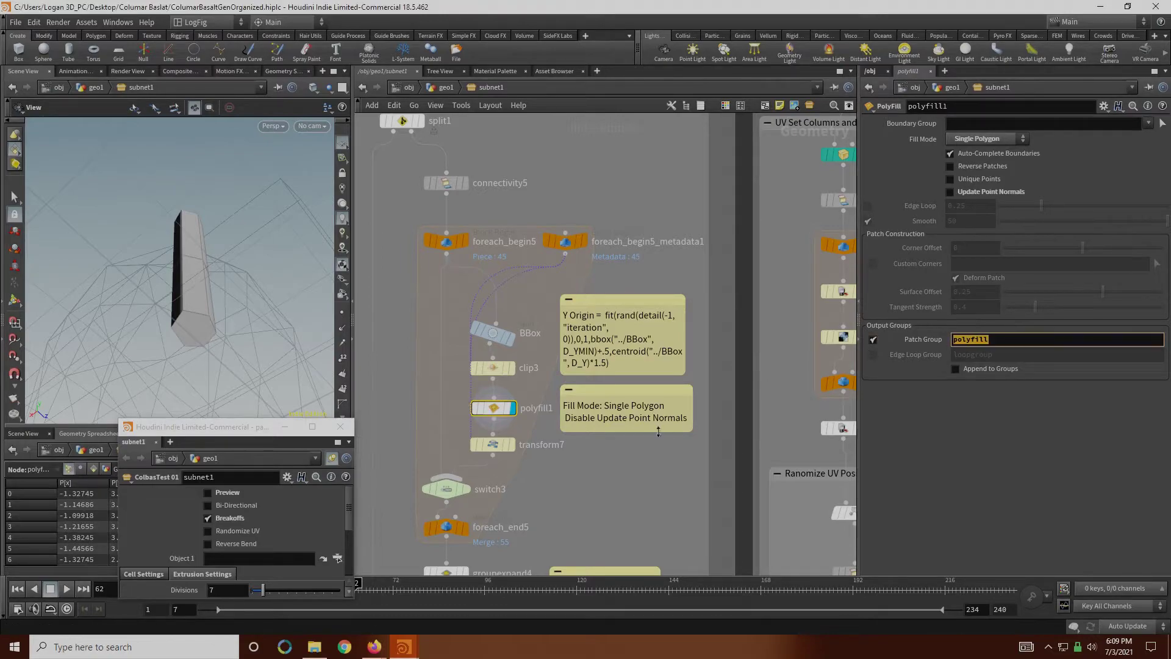
Step: Examine transform7's Y Translate, Shear and Pivot Rotate expressions that randomize the polyfill group per iteration
click(492, 444)
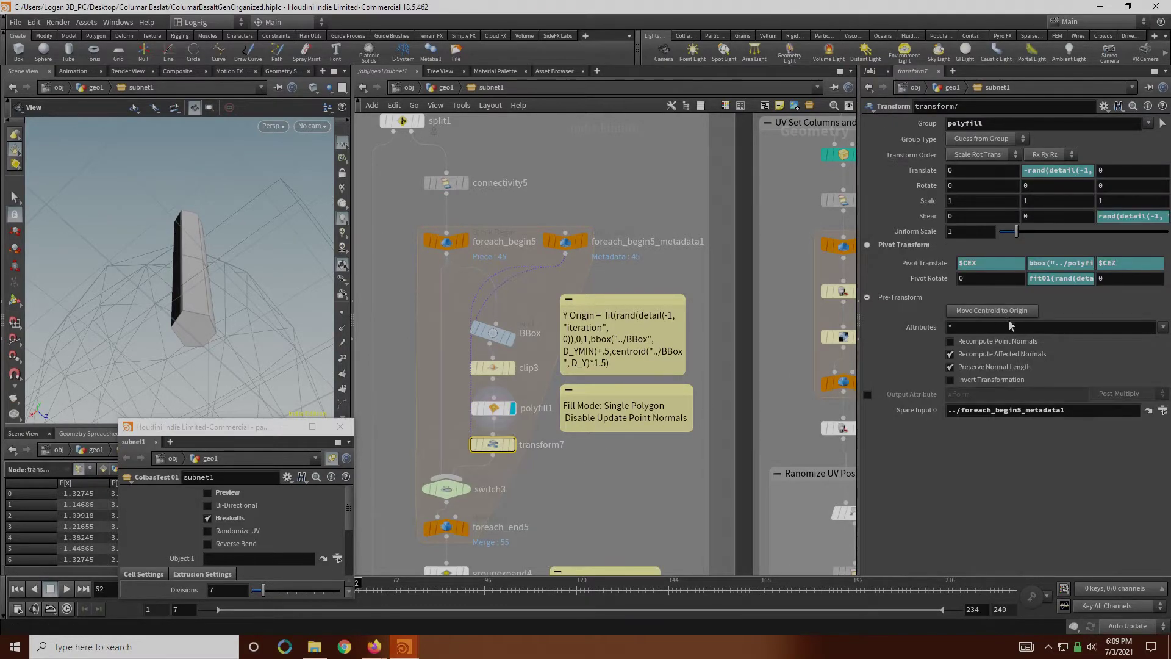
drag(218, 300, 240, 324)
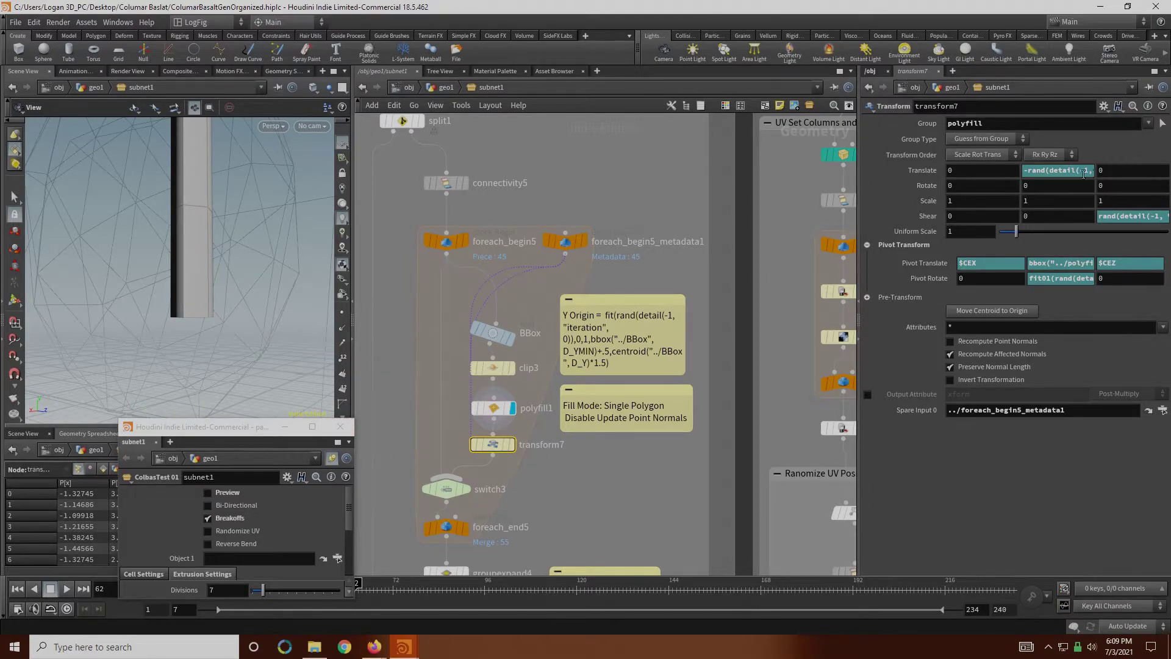
click(1053, 173)
click(1119, 218)
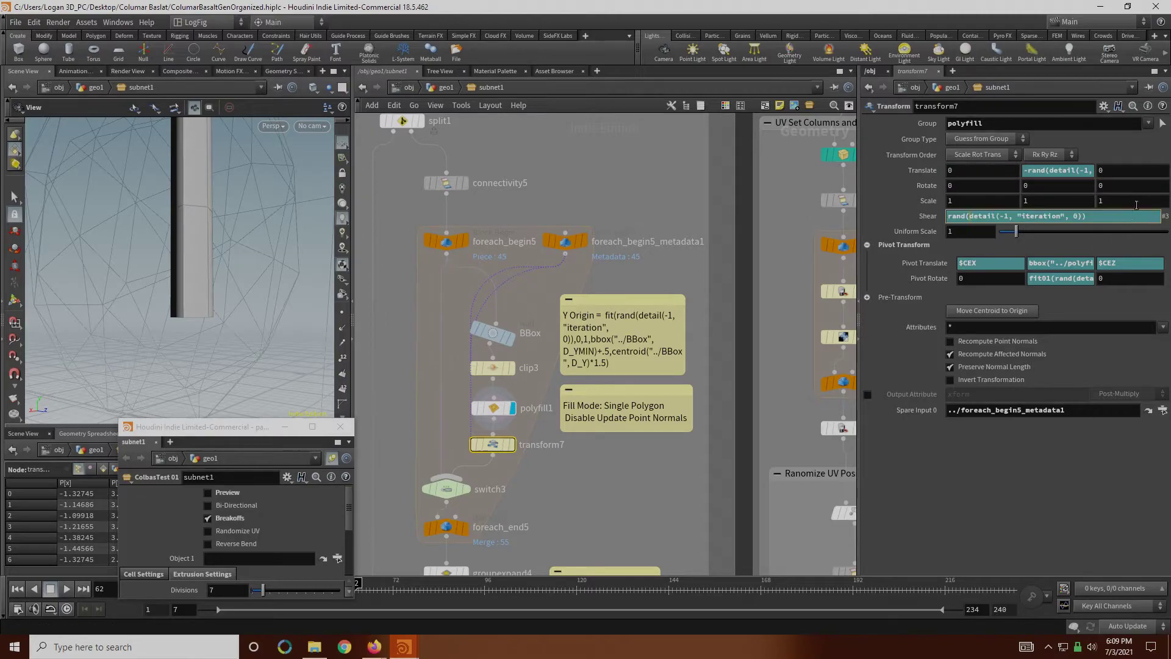
click(1057, 280)
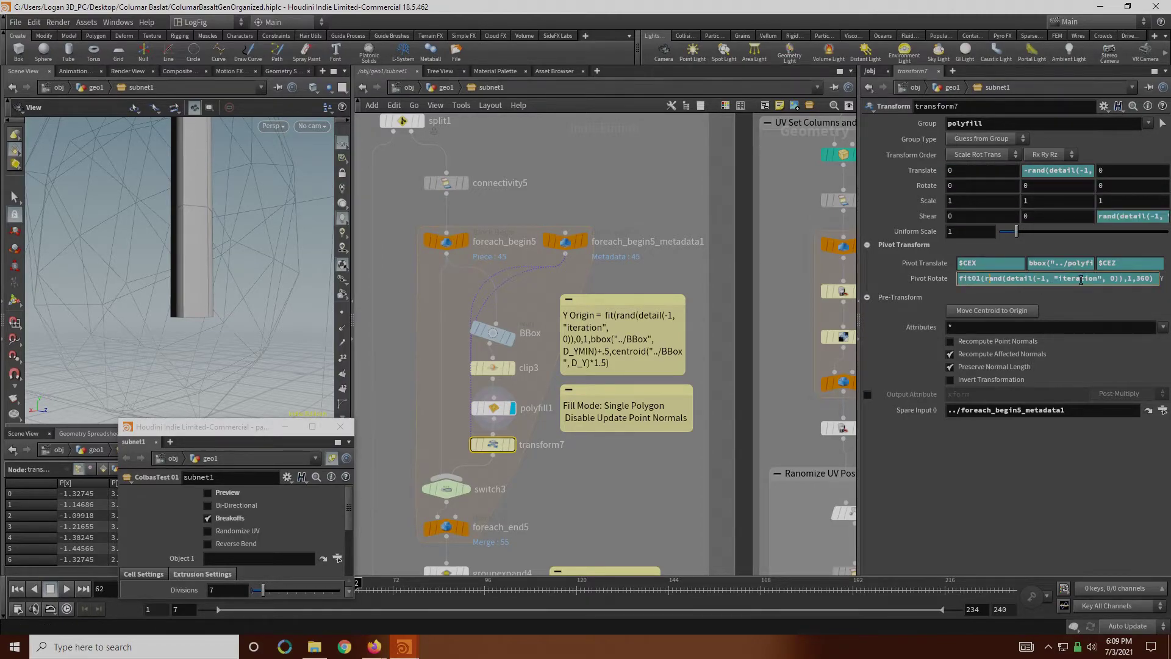
click(1130, 214)
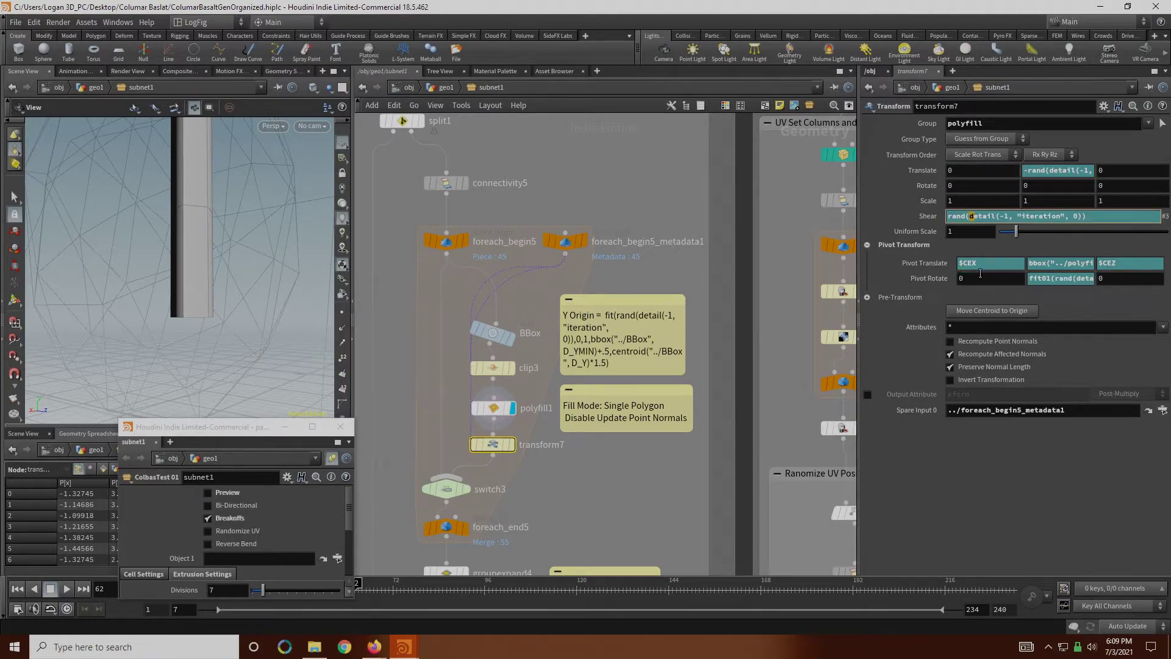
Step: Examine transform7's three Pivot Translate expressions and view the column's capped end from below
click(966, 264)
click(1136, 307)
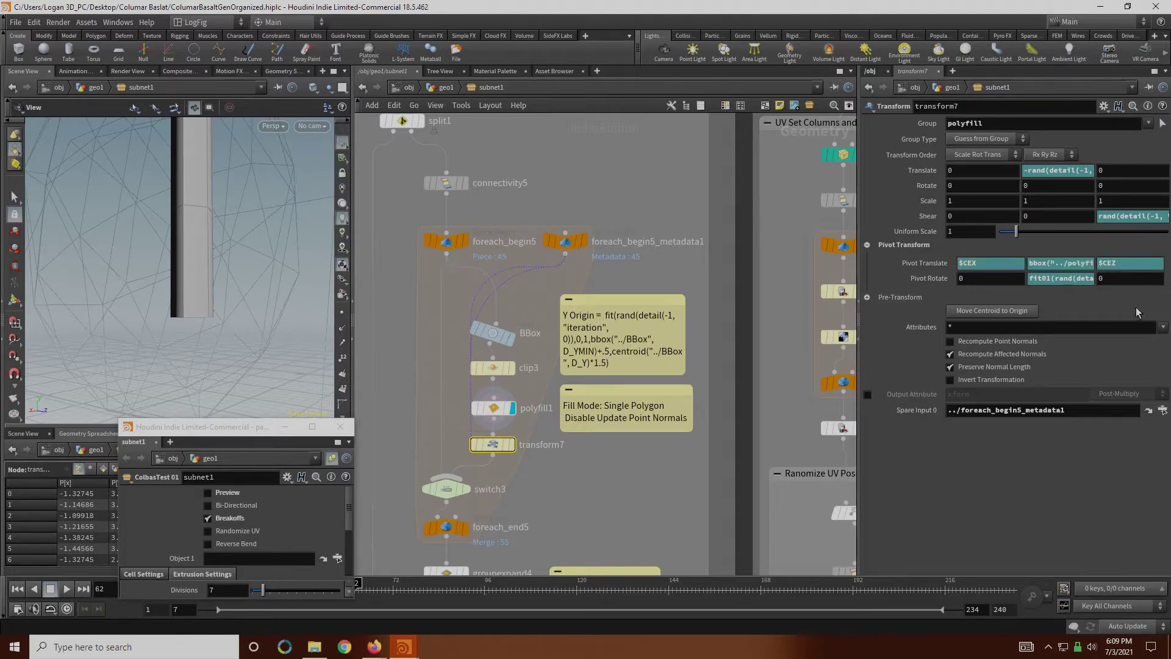
click(1131, 262)
click(1082, 318)
click(995, 265)
click(1140, 308)
click(1129, 265)
click(1110, 299)
click(1069, 263)
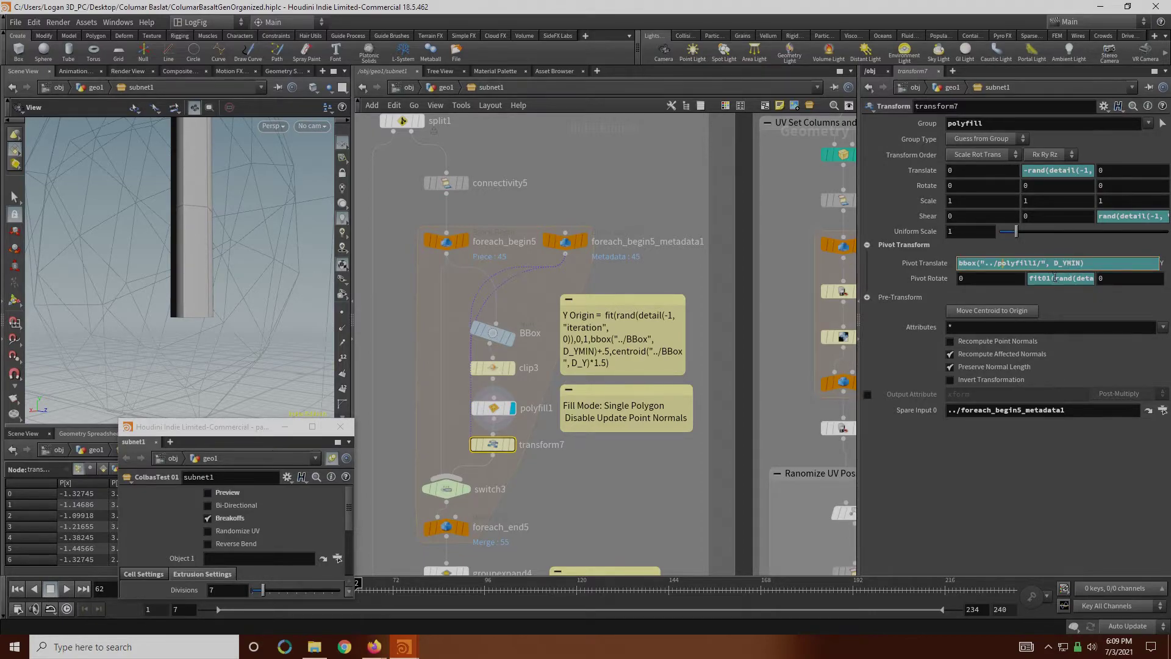
drag(295, 299, 282, 242)
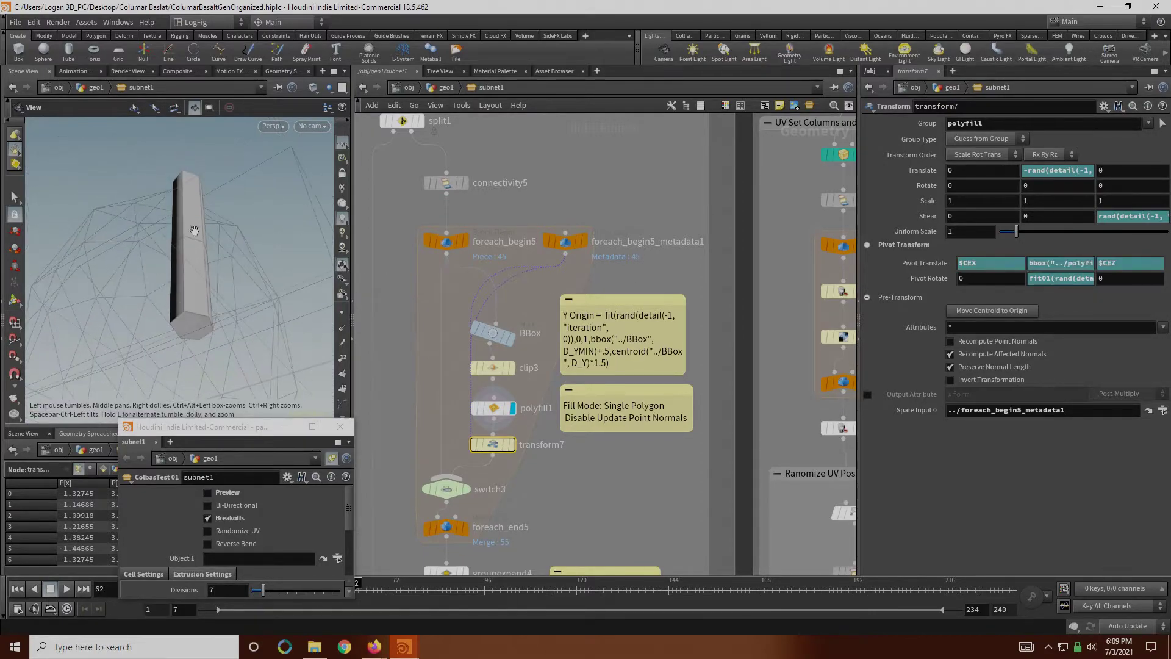
Step: Open switch3's Select Input expression in the expression editor to examine how it alternates loop iterations
middle_drag(623, 511, 690, 409)
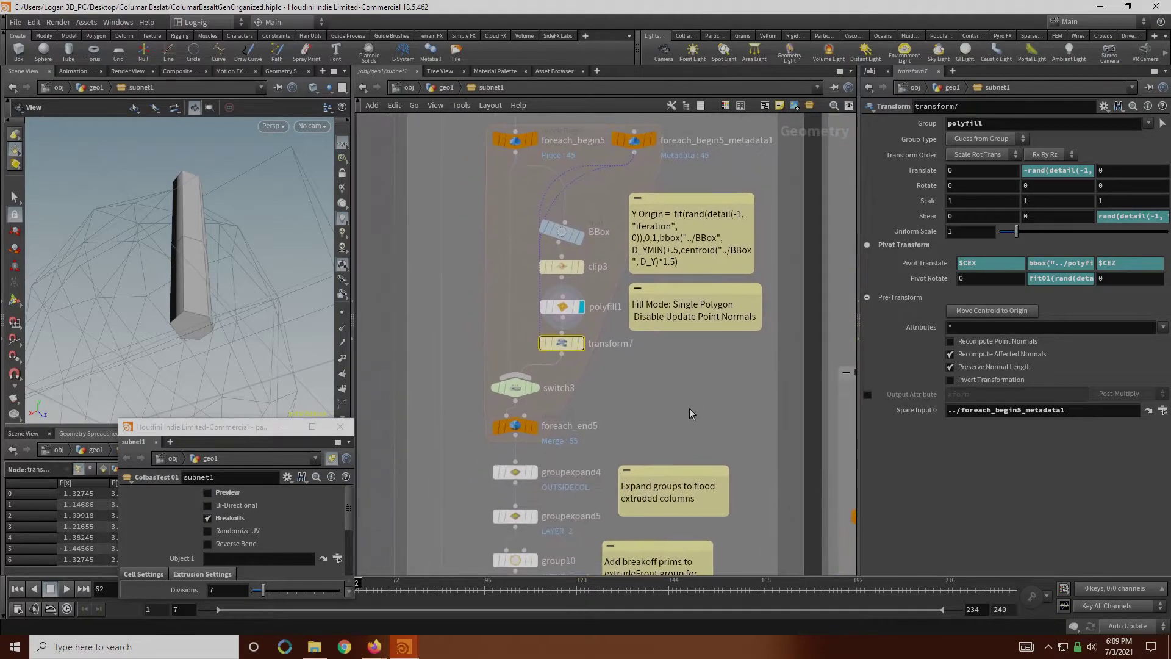
click(533, 387)
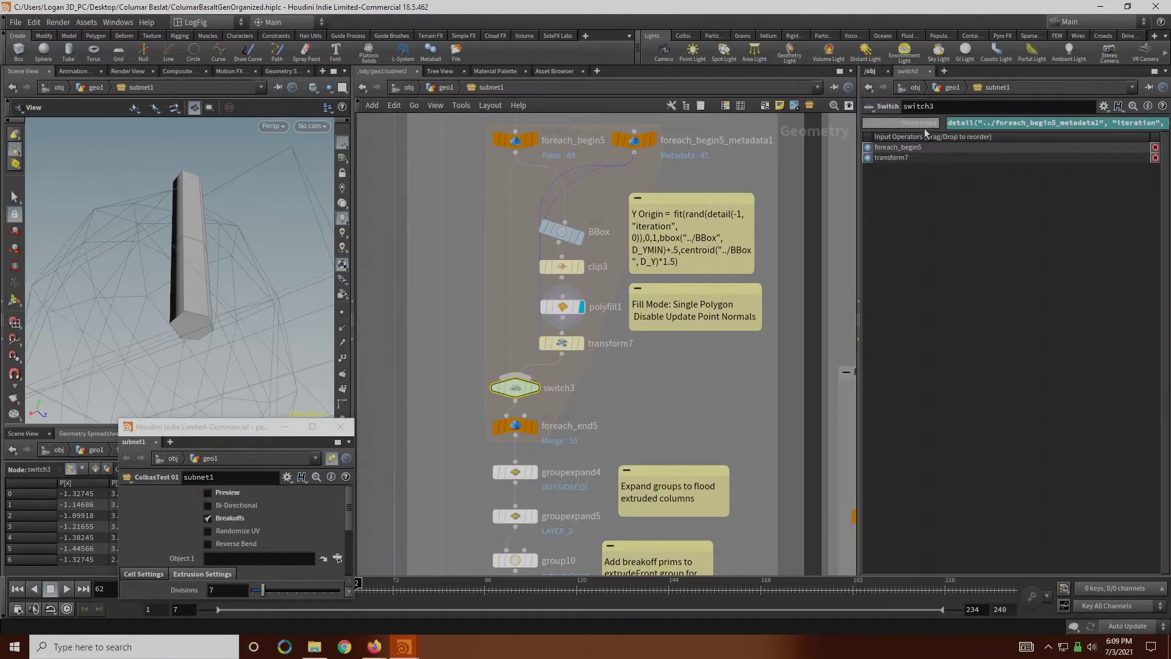
click(975, 124)
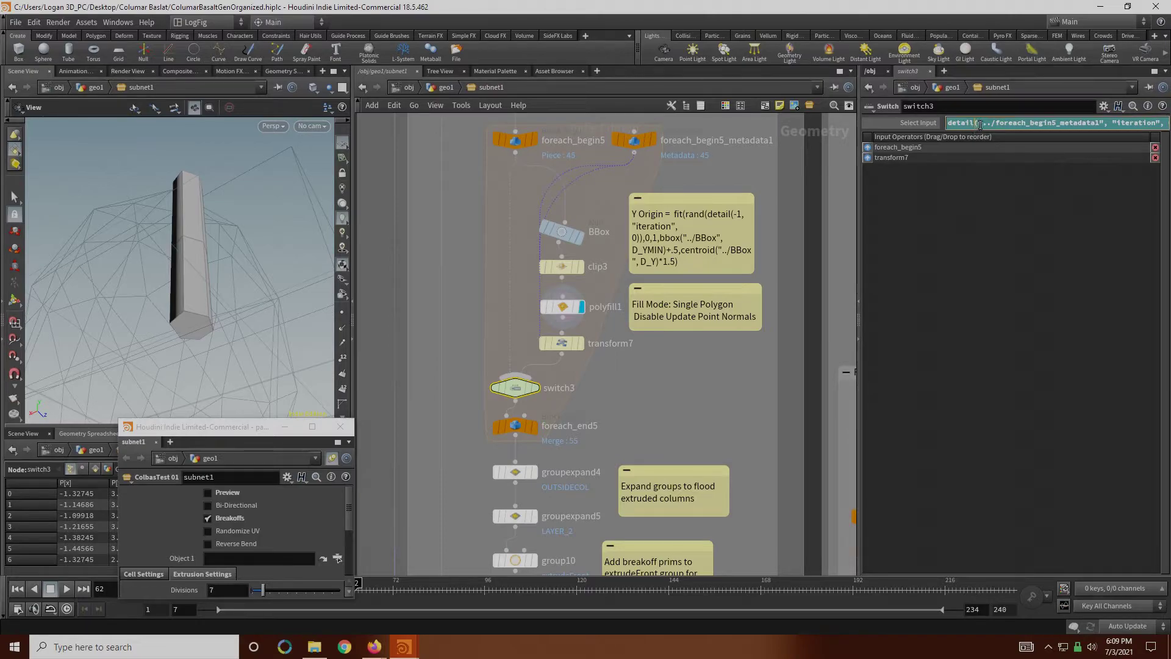
key(alt+e)
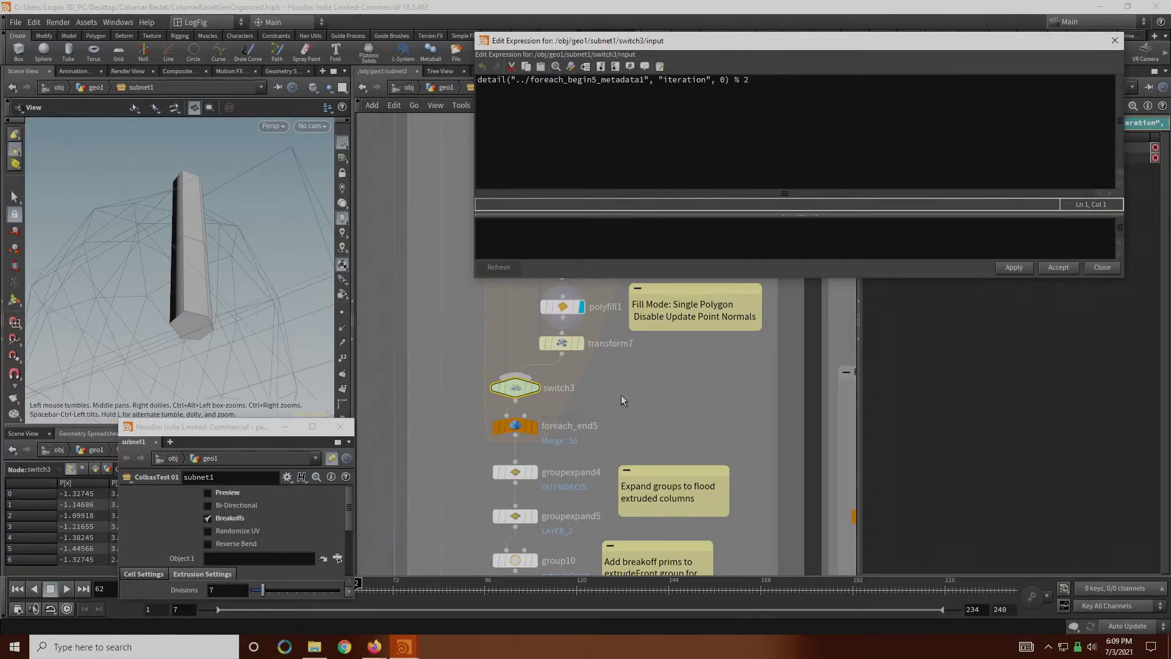
Step: Examine the % 2 part of switch3's Select Input expression and close the expression editor
drag(751, 80, 731, 81)
click(666, 396)
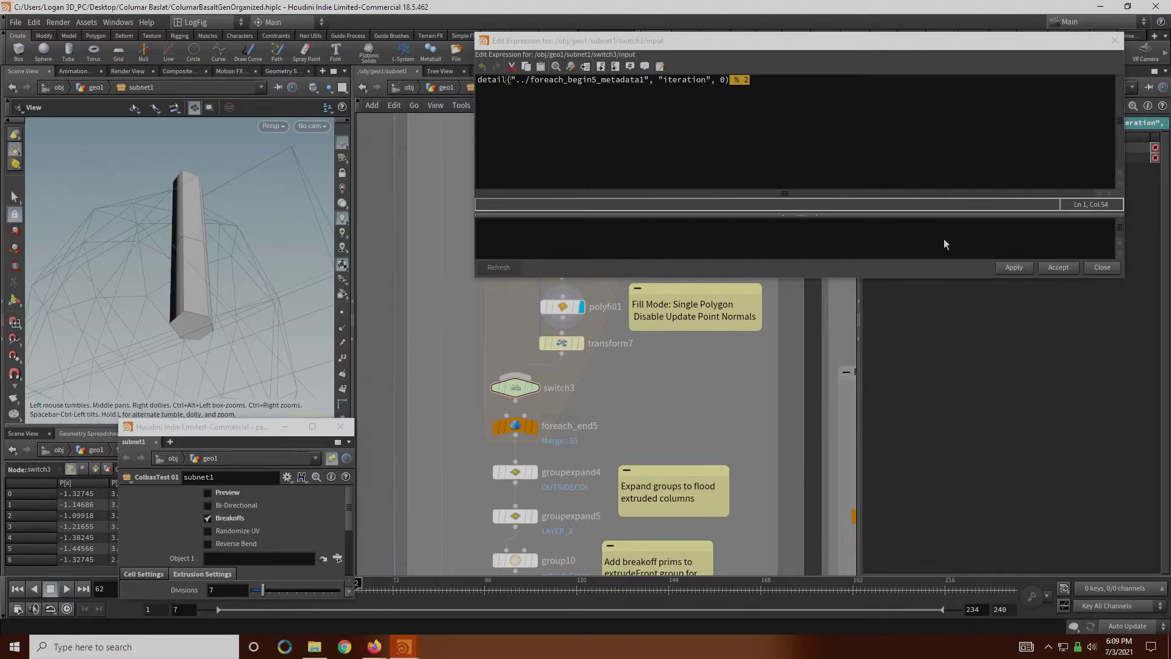
click(1092, 270)
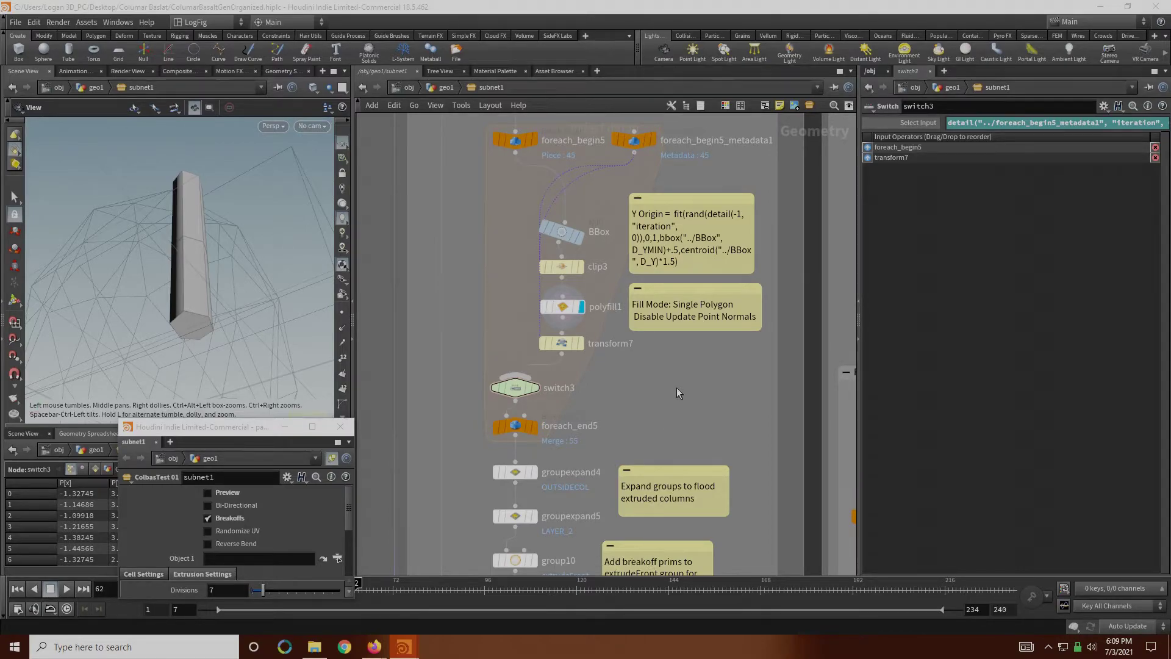
drag(643, 410, 451, 372)
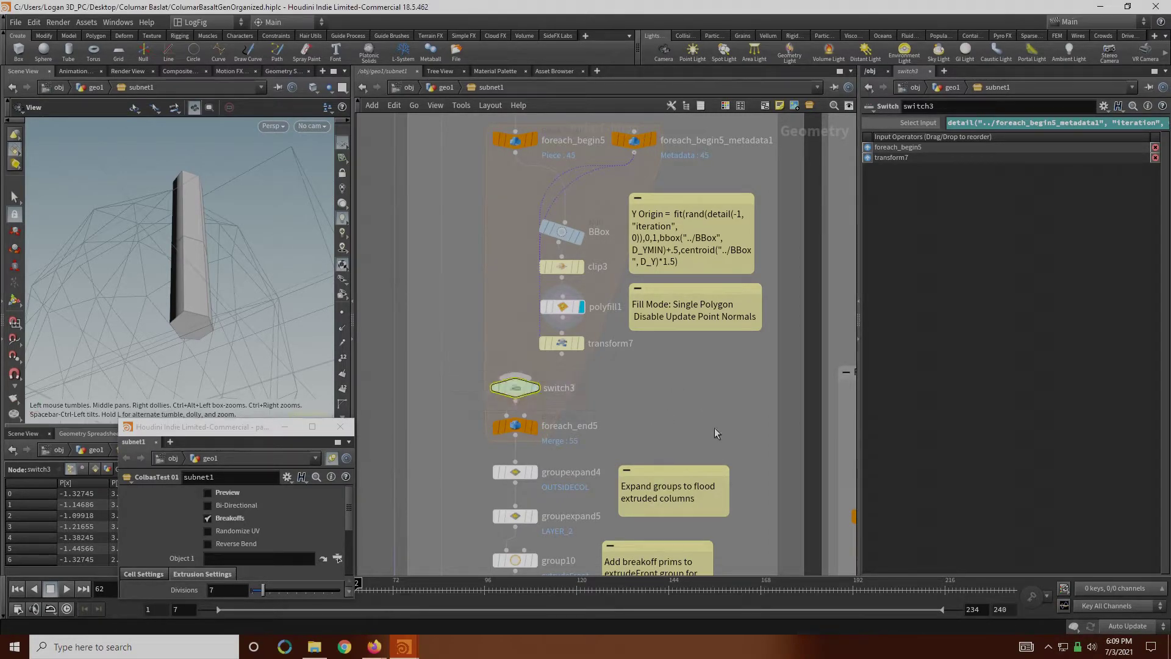
Step: Display groupexpand4, groupexpand5 and group10 in turn and examine the resulting groups on the columns from below
middle_drag(715, 427, 730, 300)
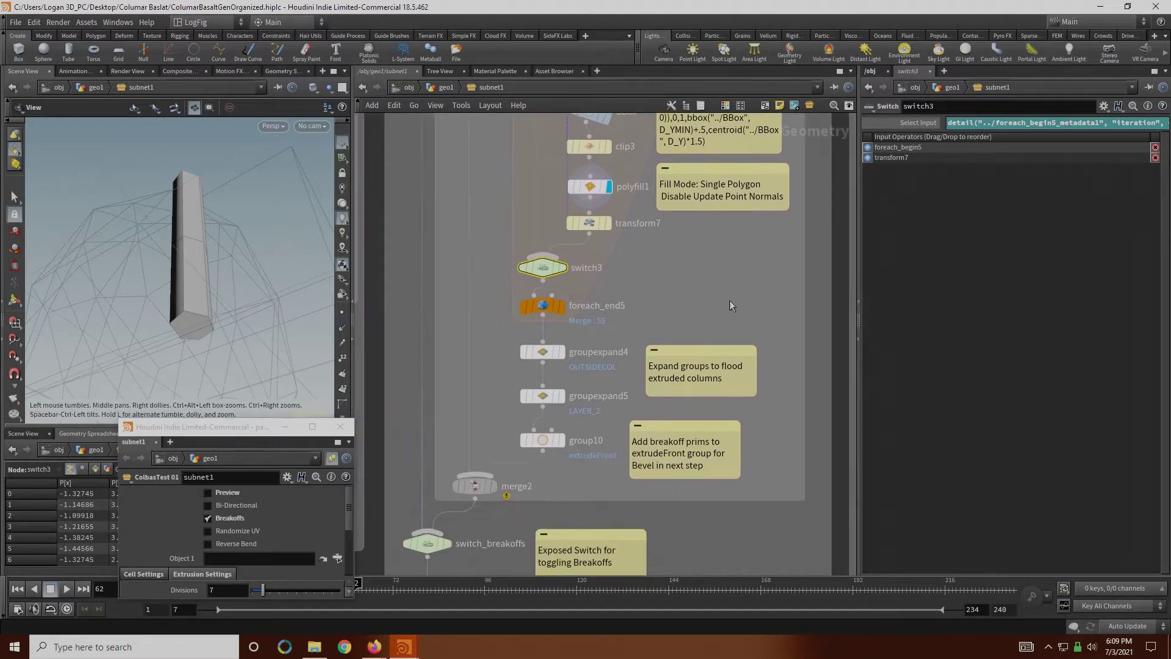
click(562, 352)
right_drag(253, 304, 178, 267)
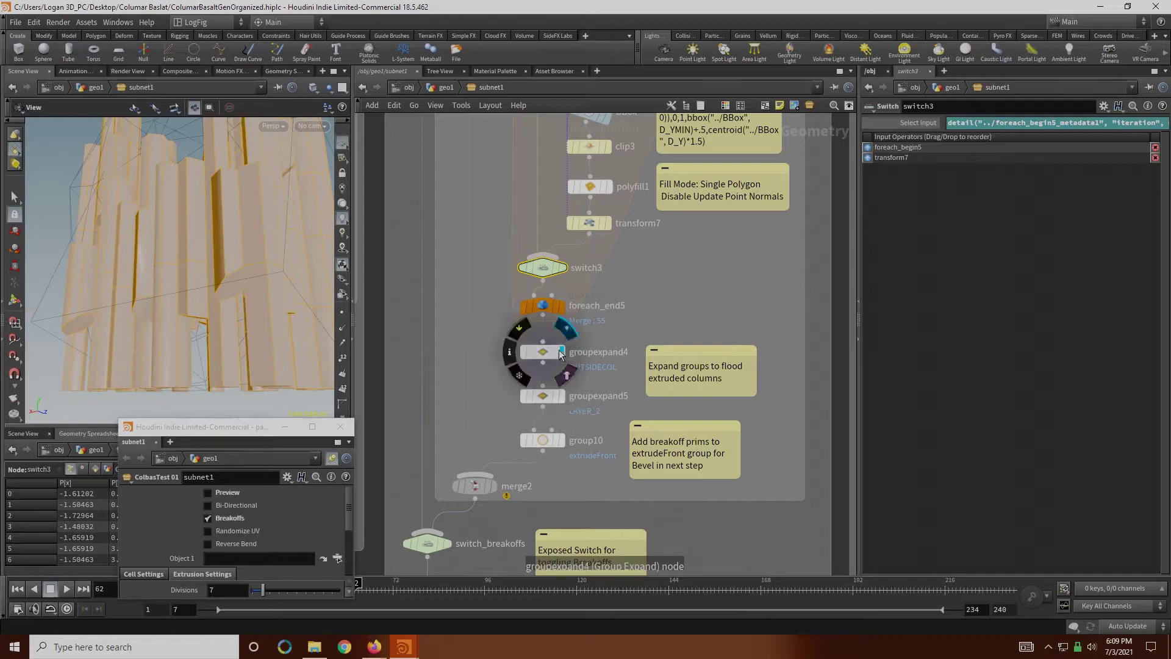
click(561, 397)
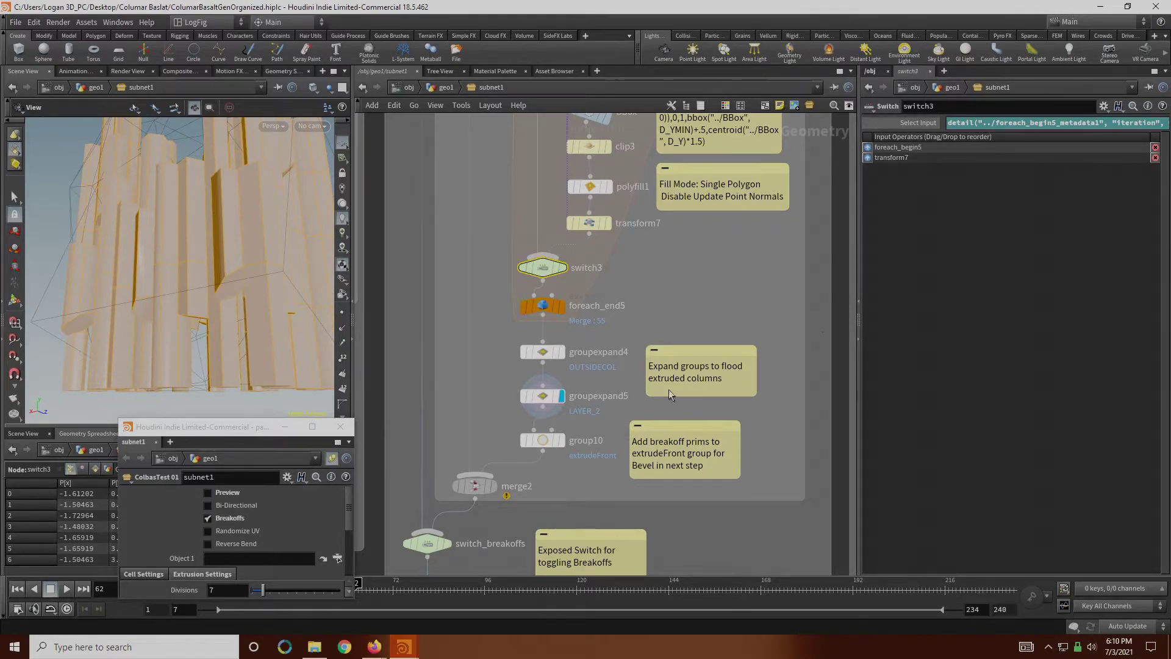
click(560, 440)
drag(177, 262, 215, 317)
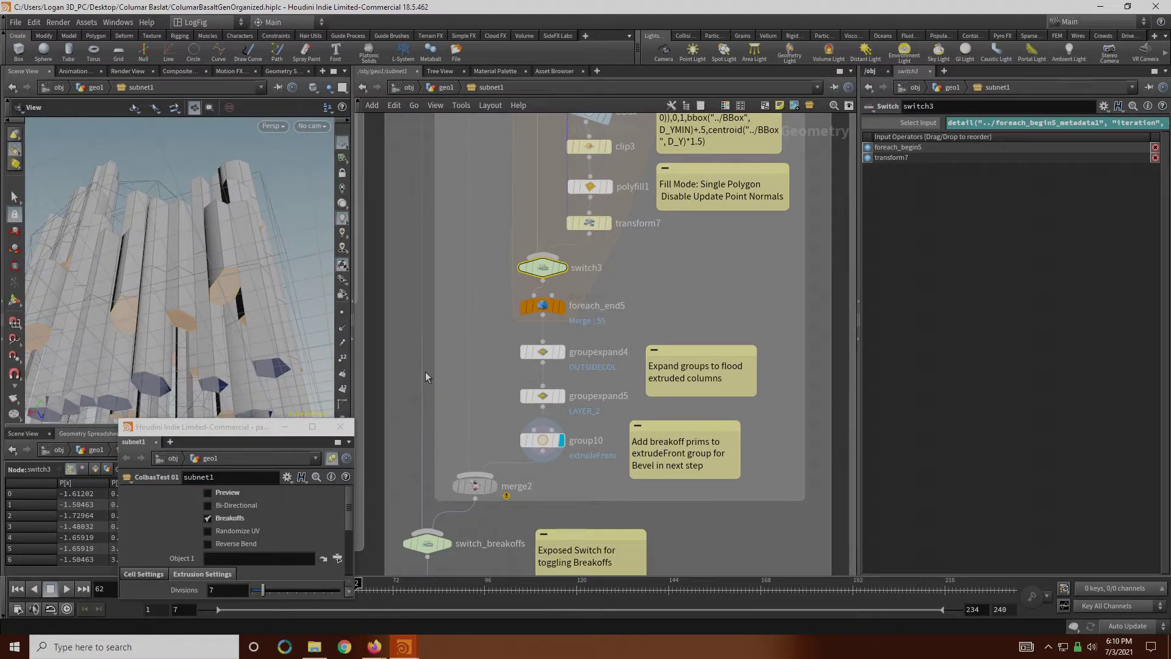
drag(250, 336, 267, 303)
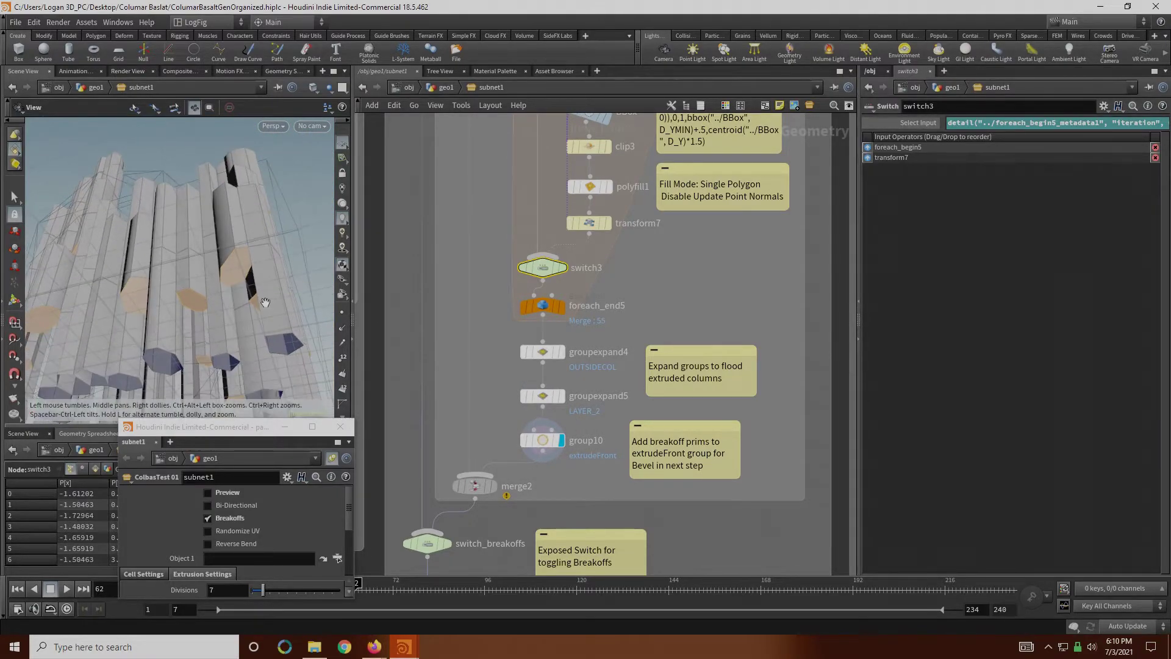
Step: Display merge2 and switch_breakoffs in turn, and examine the channel reference in switch_breakoffs' Select Input
middle_drag(586, 474, 605, 408)
click(514, 421)
click(467, 478)
middle_drag(512, 510, 585, 507)
drag(591, 499, 506, 476)
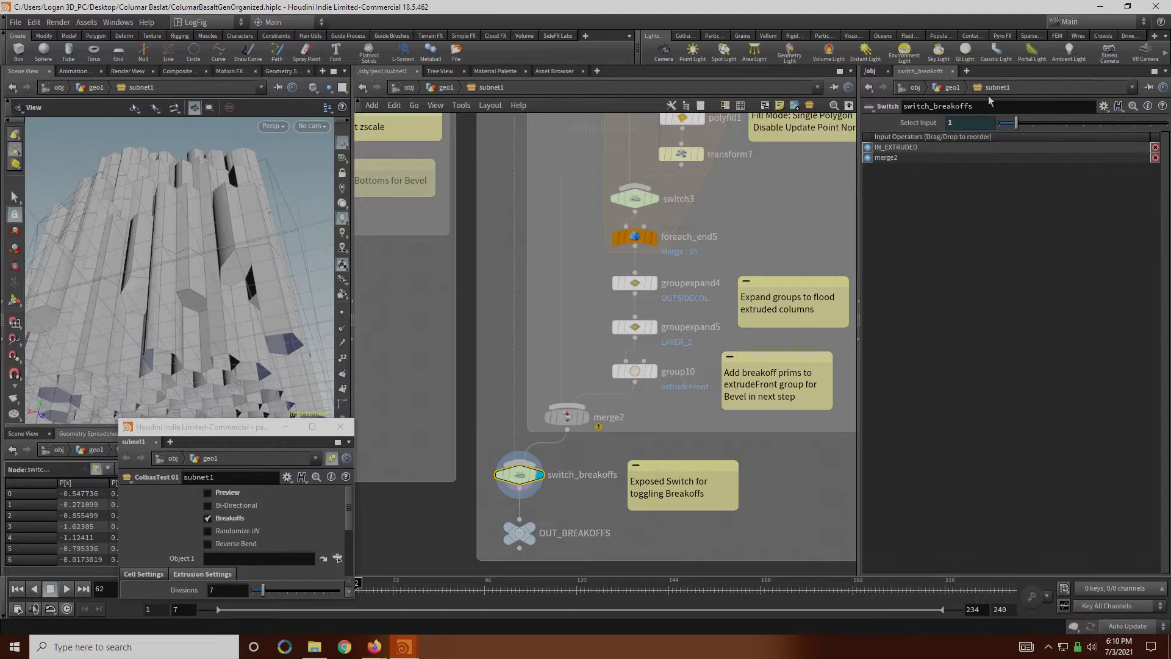
click(920, 122)
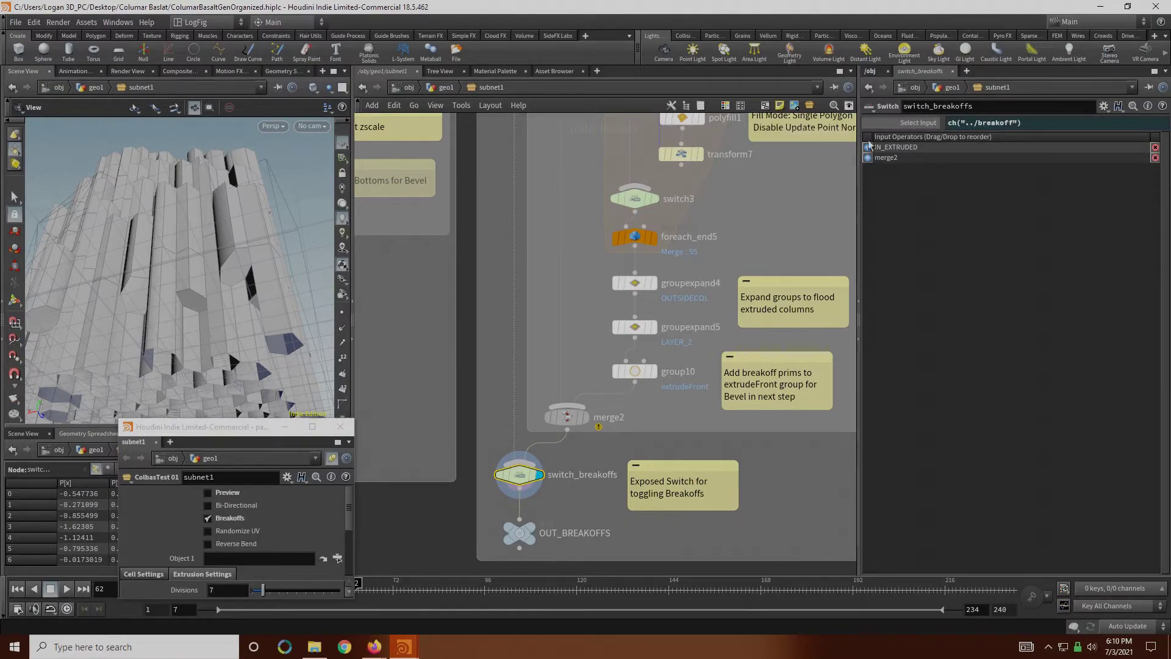
click(909, 125)
Step: Select the OUT_BREAKOFFS null and bring the Step 4: UV / Bevels section with IN_BREAKOFFS into view
drag(600, 511, 520, 535)
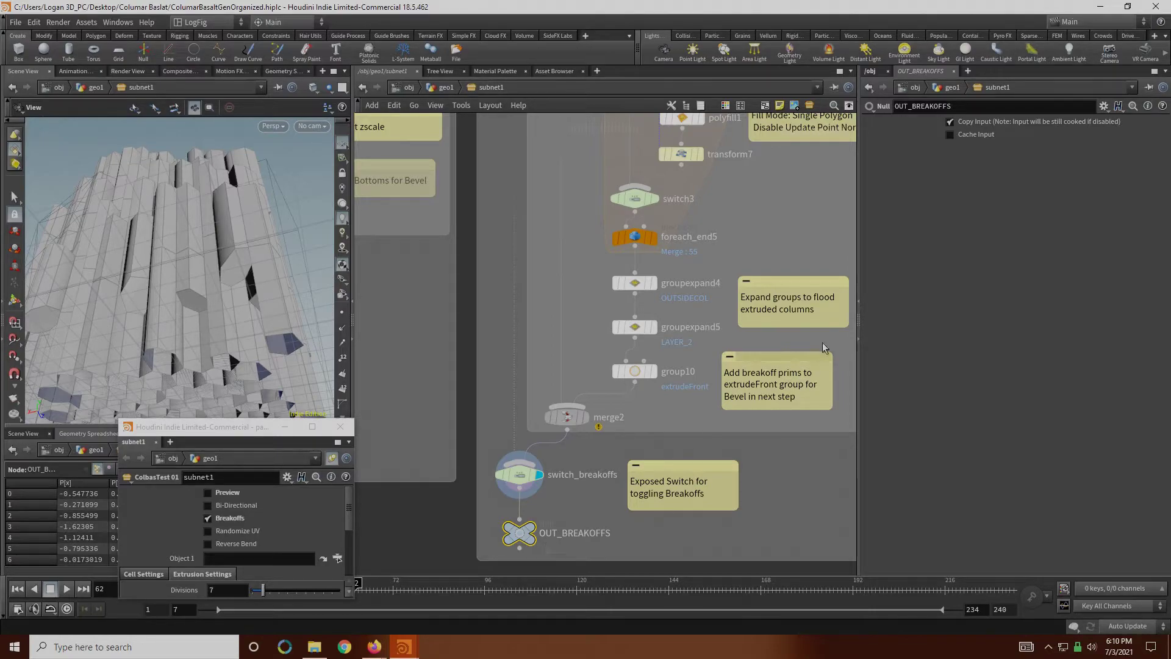
middle_drag(846, 181, 594, 341)
middle_drag(688, 231, 549, 469)
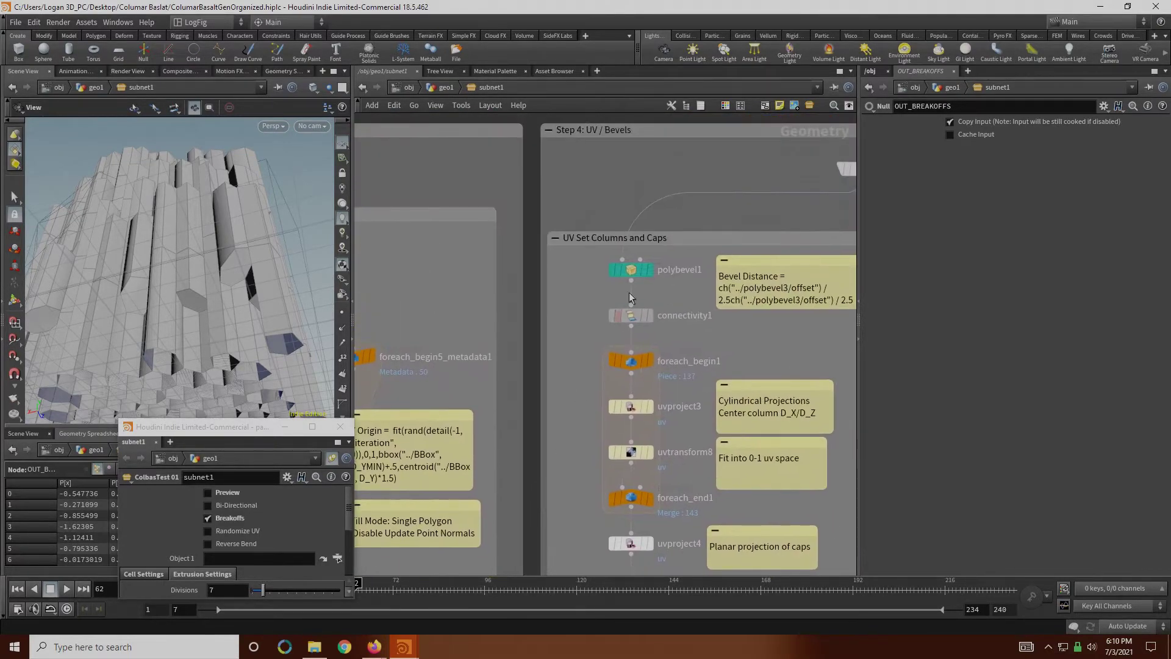
middle_drag(633, 179, 470, 223)
scroll(470, 224, down, 1)
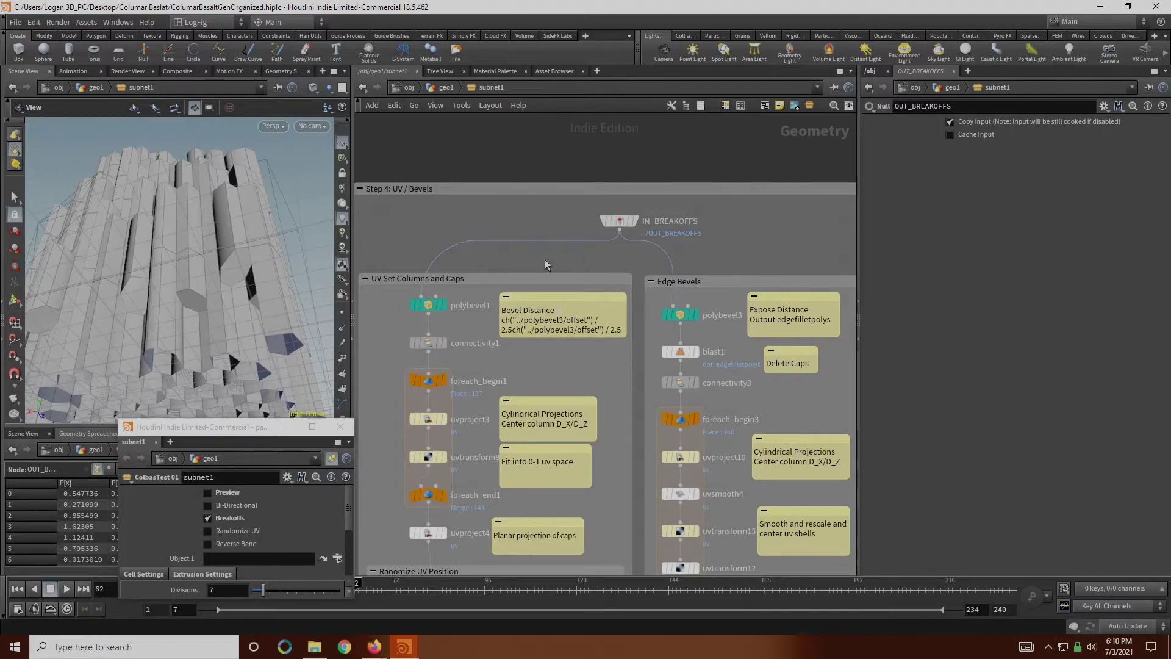
middle_drag(589, 255, 621, 246)
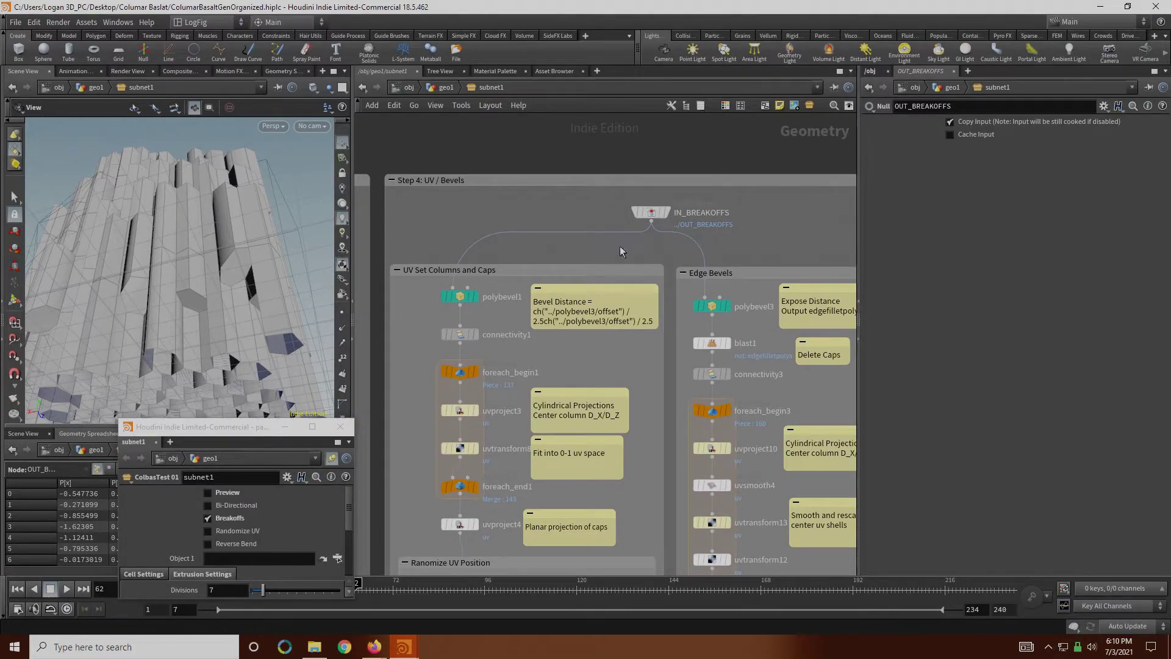
middle_drag(625, 232, 591, 223)
middle_drag(629, 257, 630, 206)
Step: Select polybevel3 and compare the close-up column caps with polybevel1 and with polybevel3 displayed
click(678, 247)
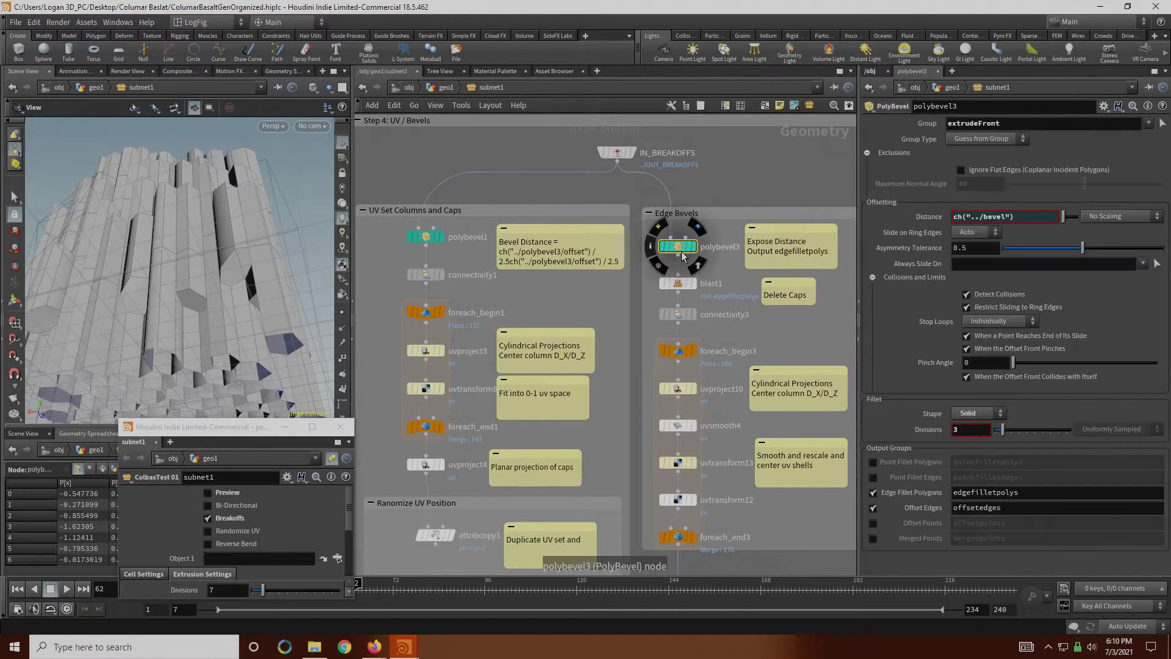
drag(173, 282, 507, 313)
drag(184, 203, 233, 273)
scroll(199, 231, up, 3)
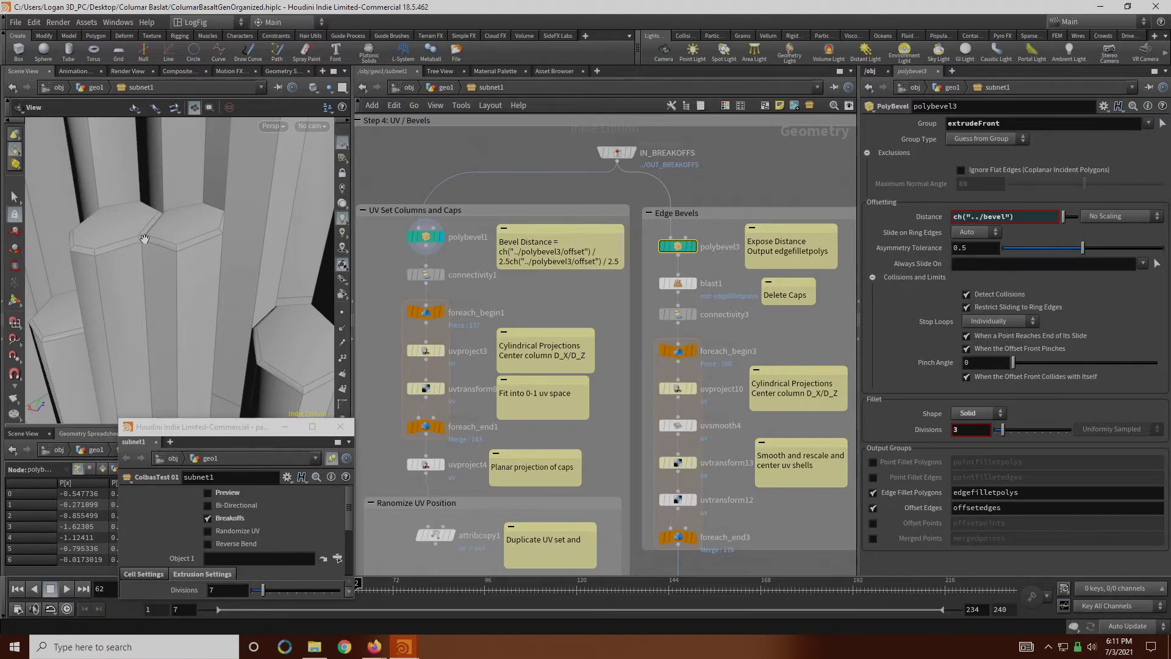
mouse_move(699, 252)
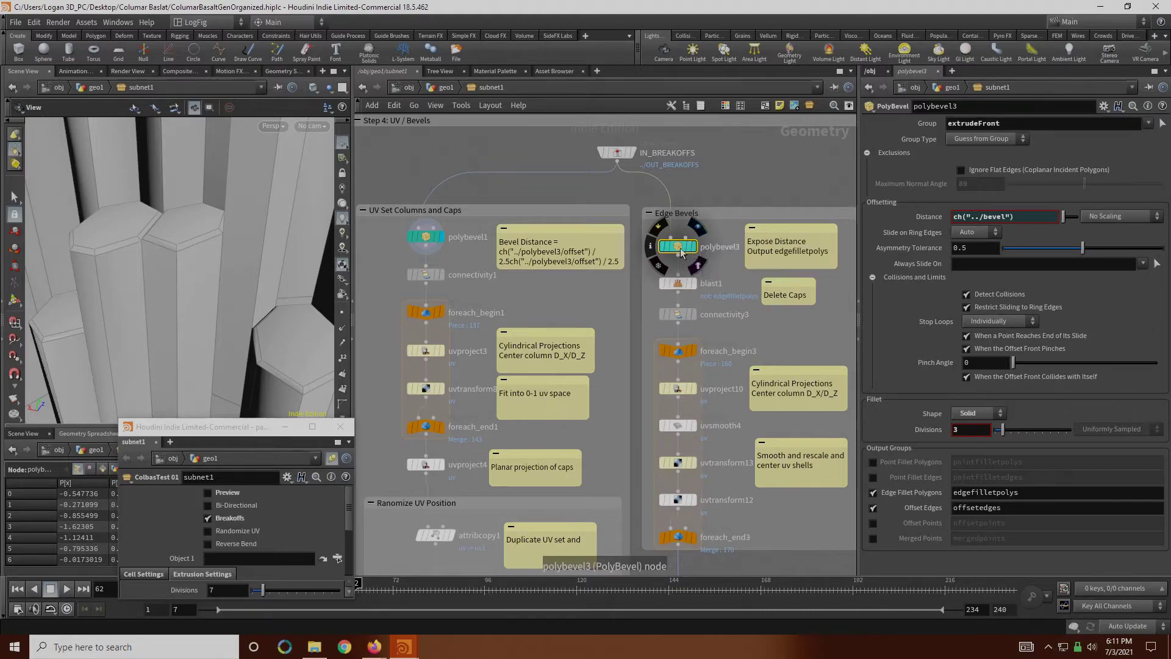
click(660, 266)
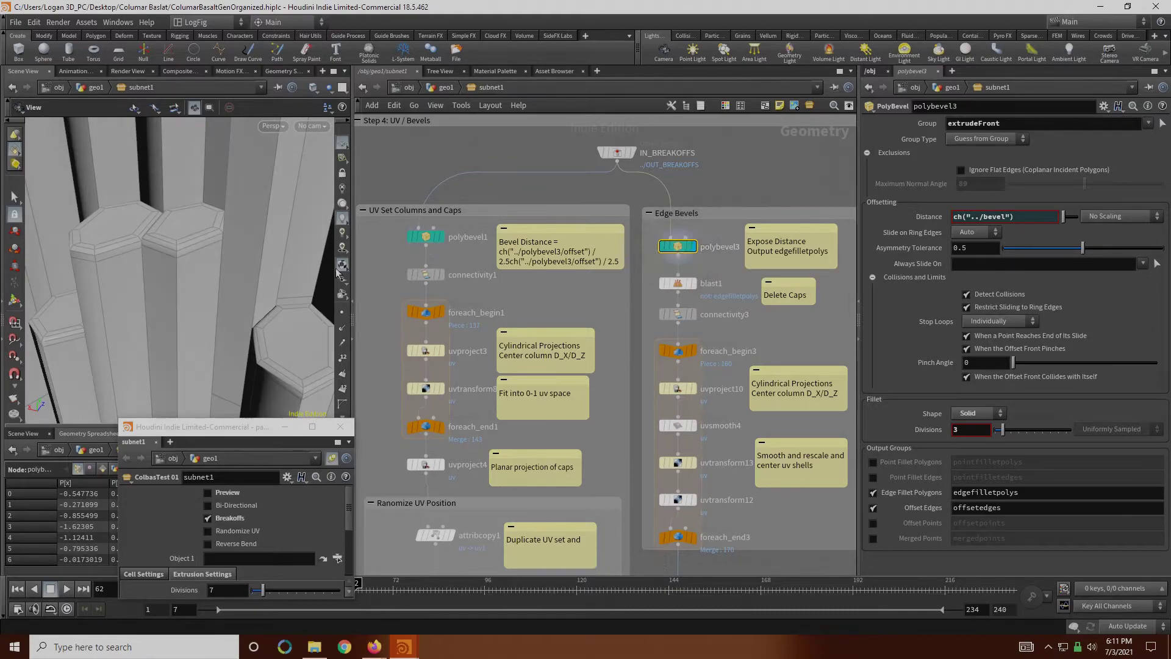
Step: Alternate the display between blast1 and polybevel1 to compare the isolated edge bevels with the bevelled columns
click(692, 283)
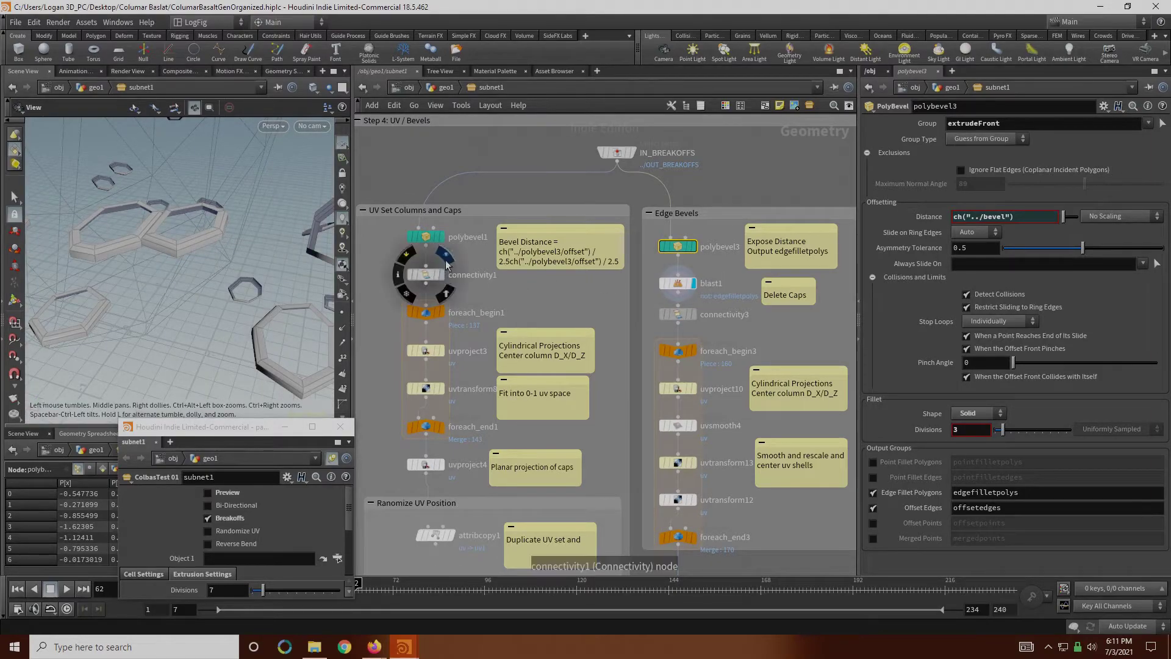
click(443, 247)
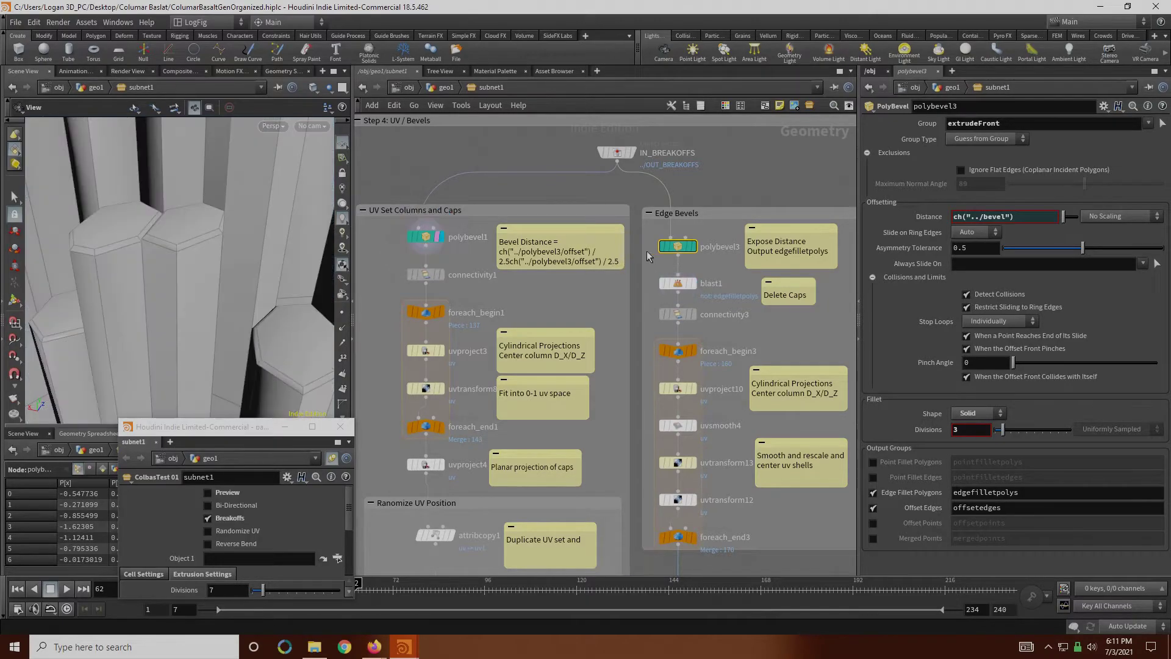
click(690, 284)
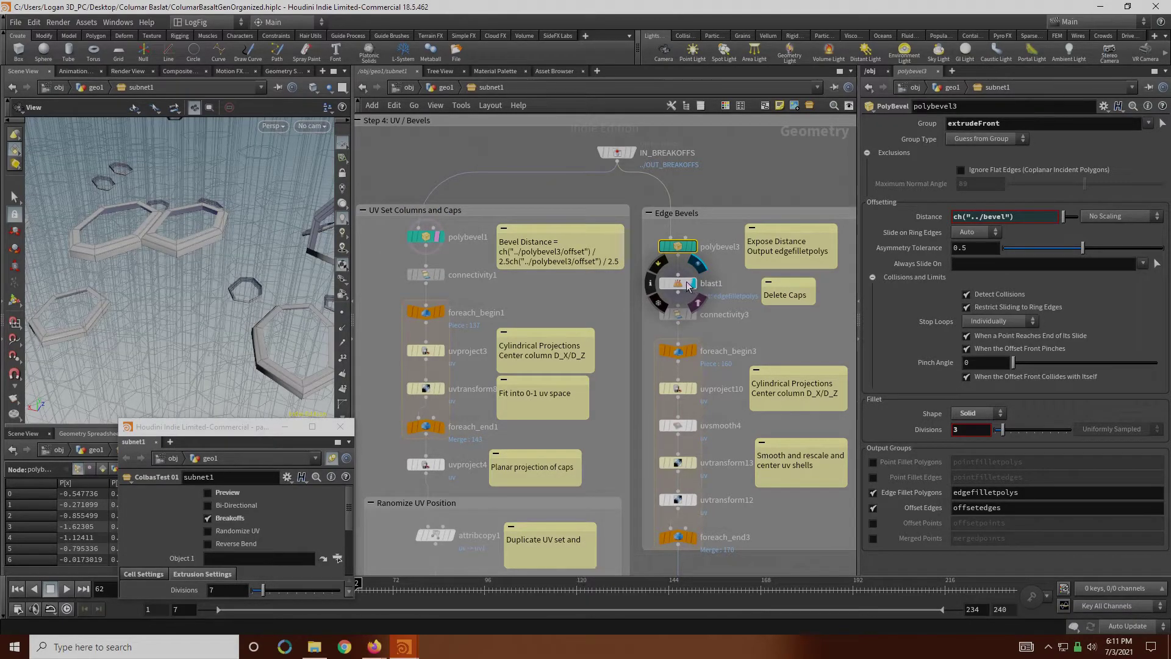
click(441, 237)
drag(172, 255, 196, 252)
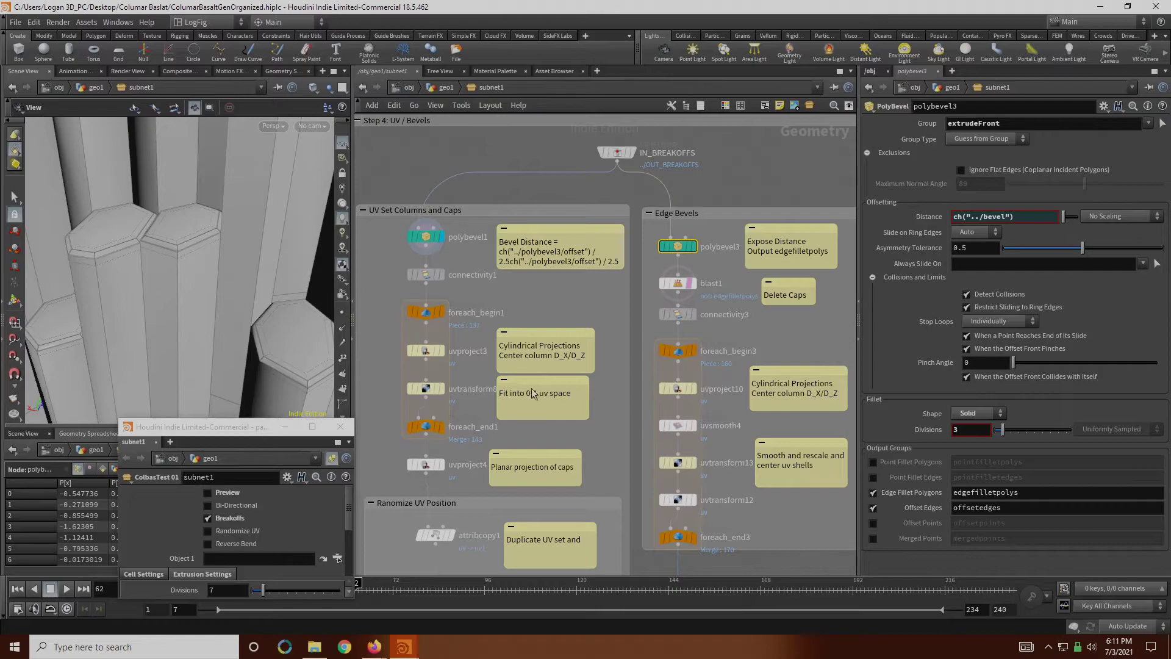
Step: Examine the Distance expressions of polybevel1 and polybevel3, and select both bevel nodes together to point them out
click(426, 236)
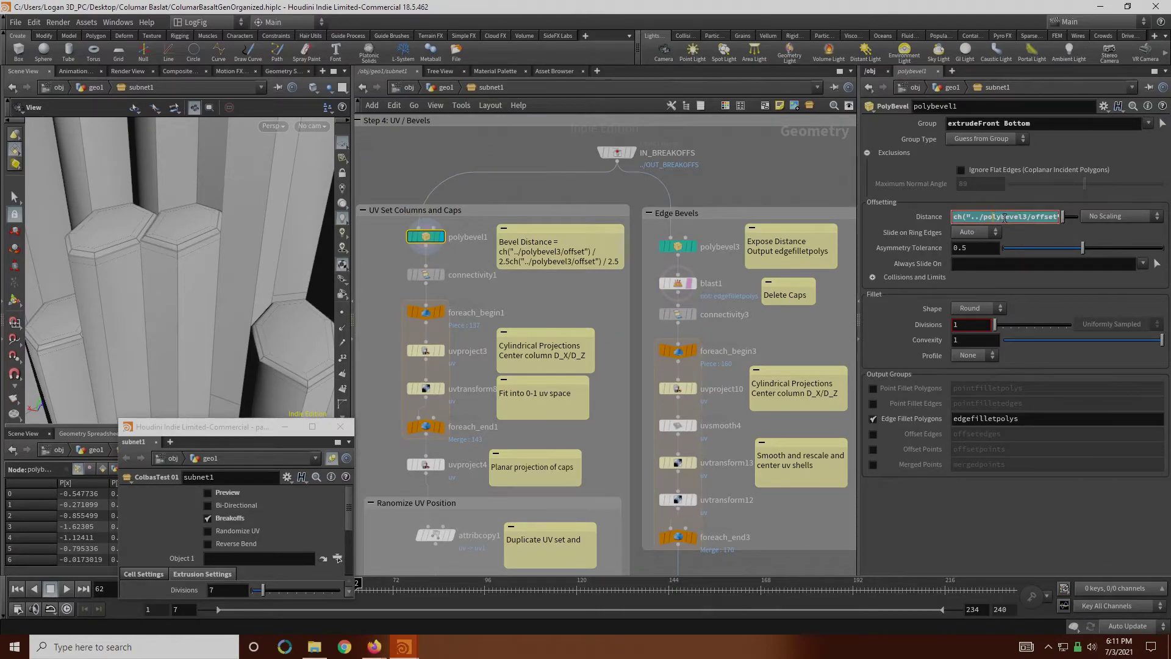
click(678, 246)
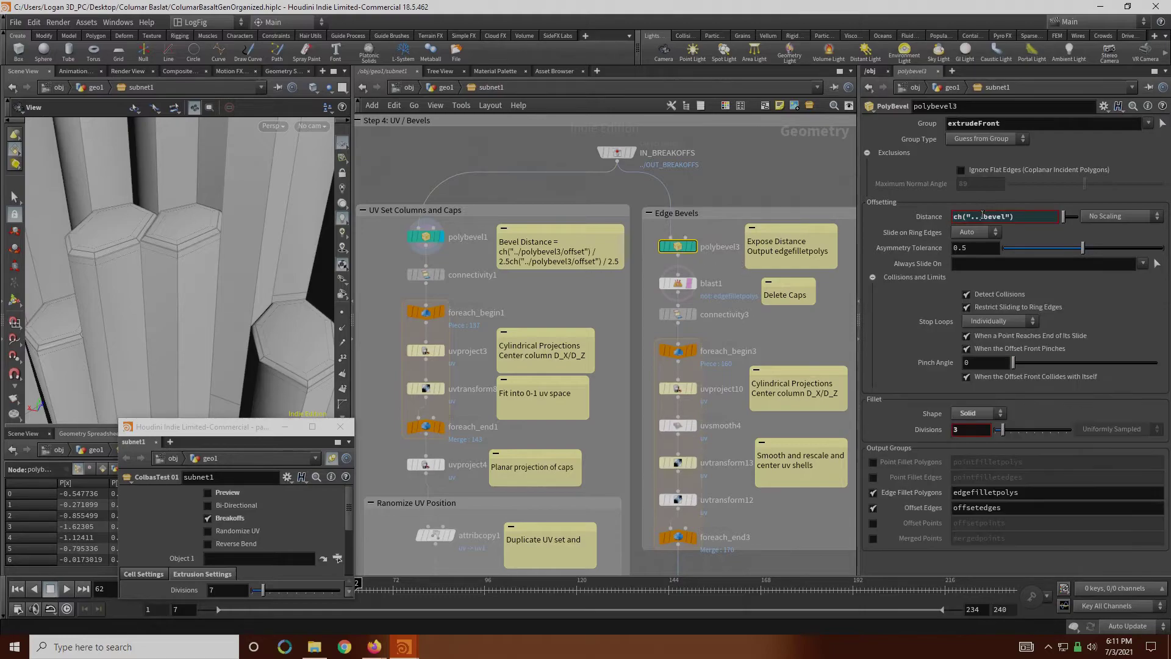
middle_drag(615, 296, 604, 238)
drag(375, 203, 802, 178)
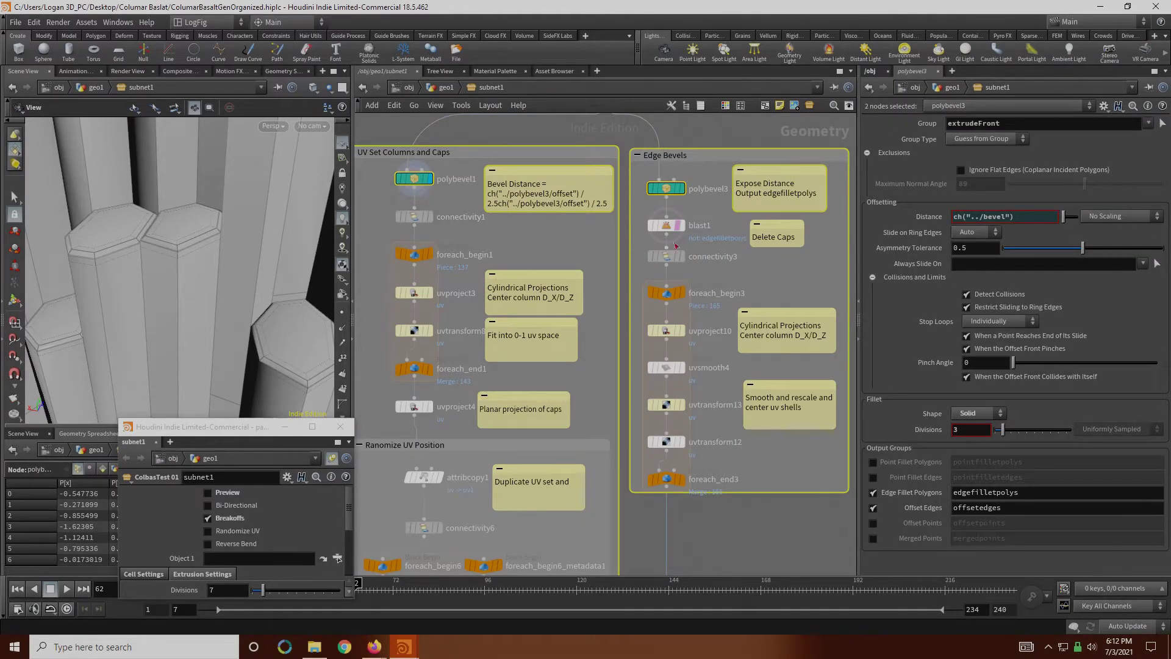
click(716, 202)
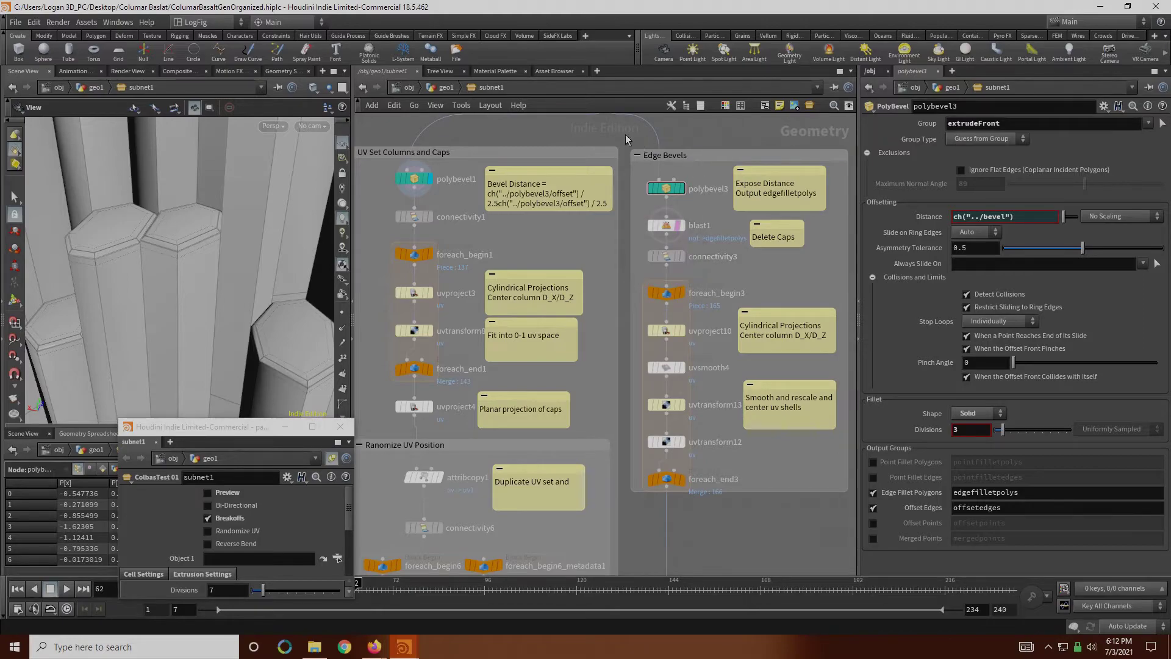
Step: Select the for-each loop nodes in Edge Bevels and in UV Set Columns and Caps to point out both loops
click(666, 292)
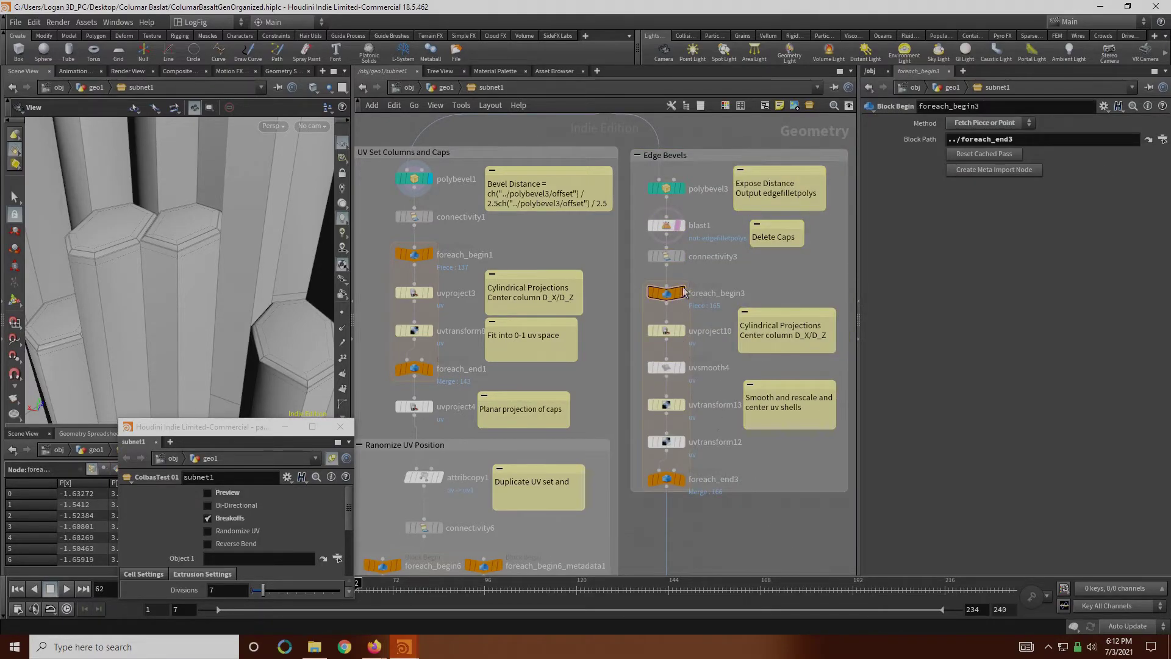
drag(723, 279, 649, 494)
drag(382, 399, 436, 247)
Step: Display uvproject10, frame the bevel ring and examine the centroid expression in its Z Translate
click(682, 330)
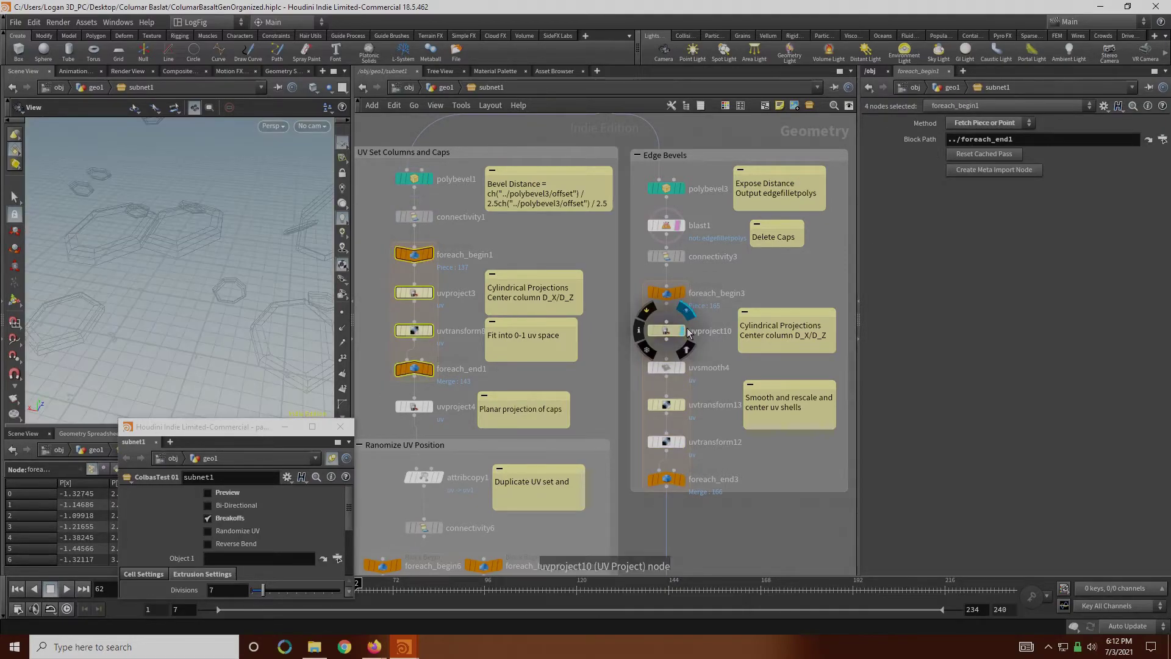
click(668, 331)
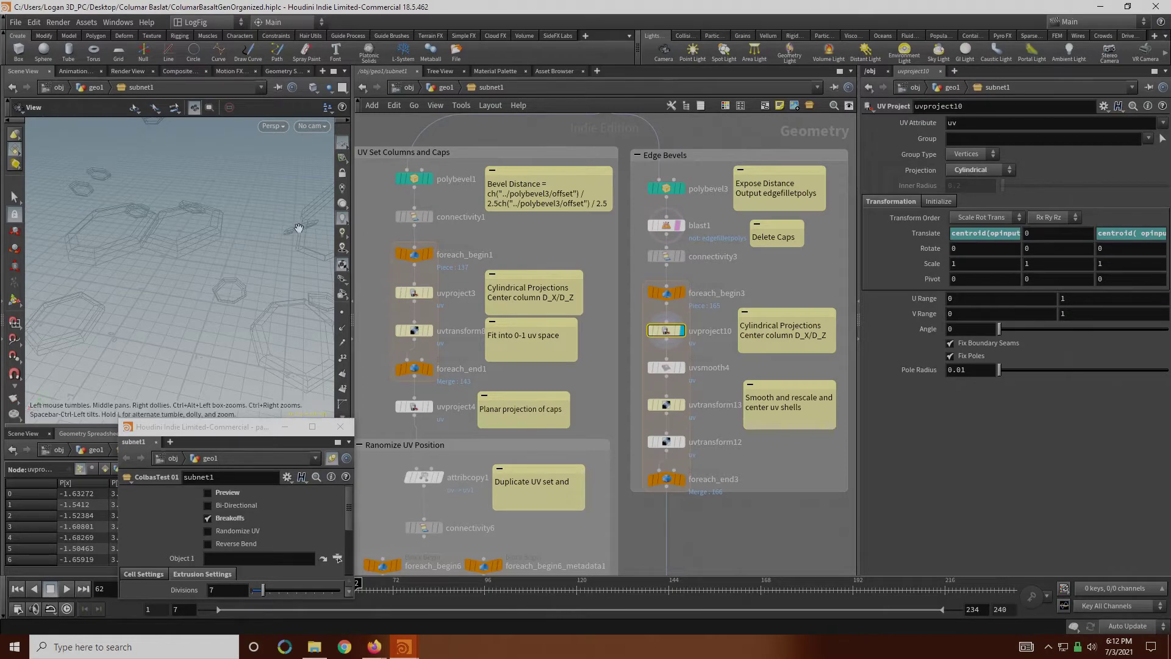
key(f)
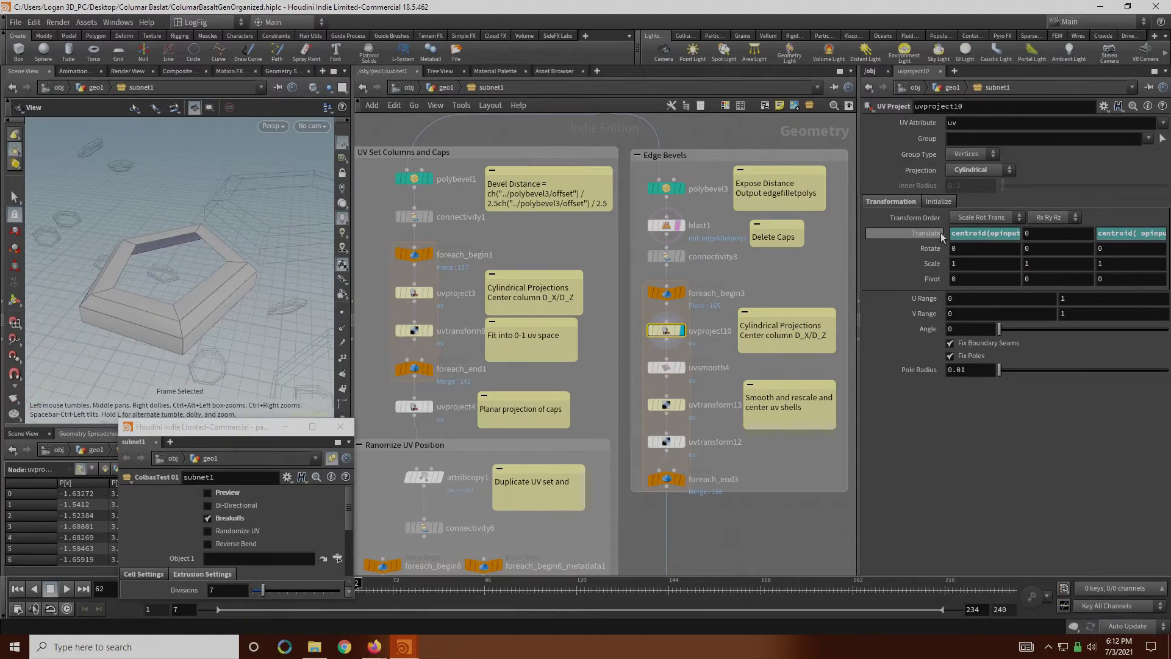
click(1138, 235)
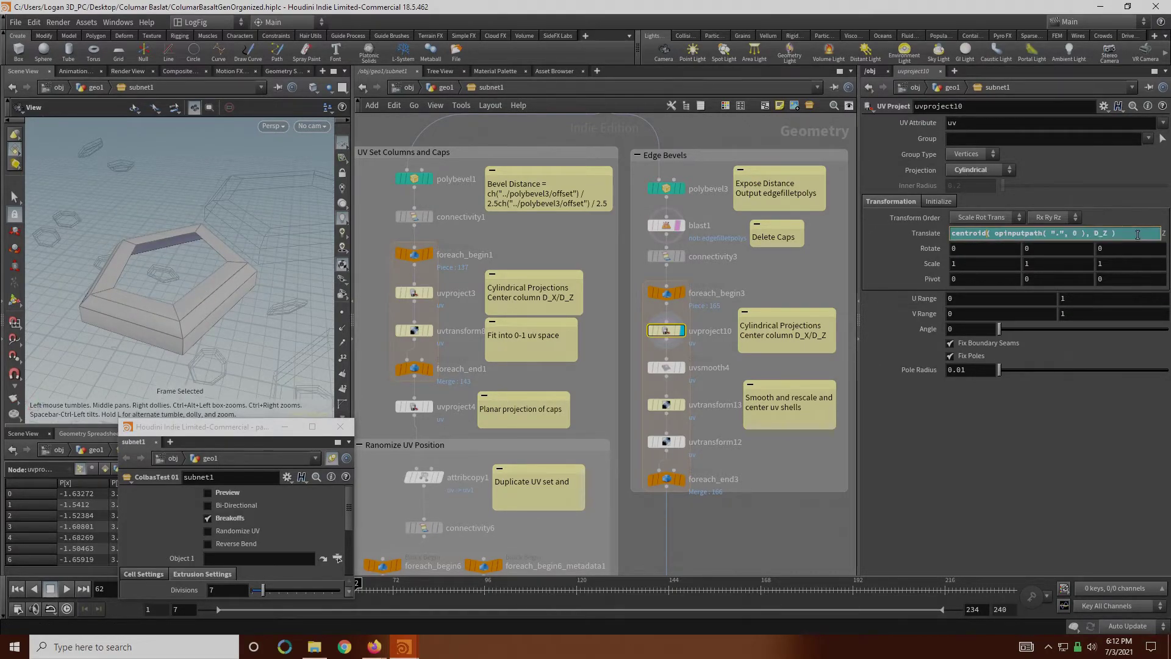
click(1045, 492)
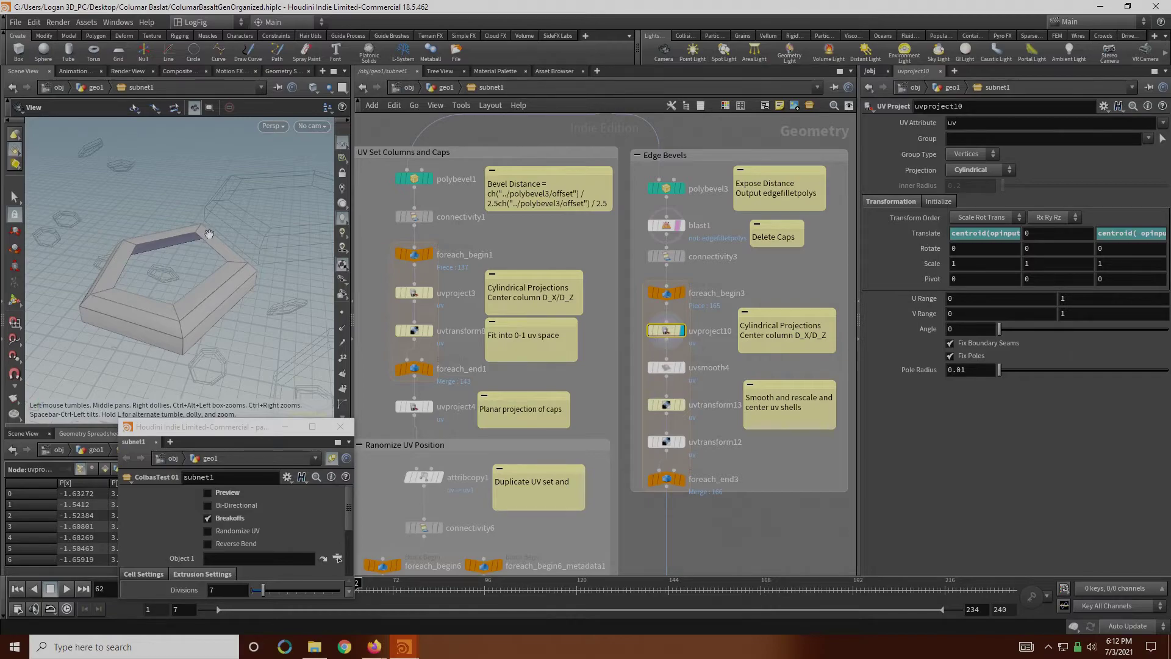
Step: Switch the viewport to the UV view, frame the bevel's UV shell and display uvsmooth4 to compare it
key(space+5)
key(f)
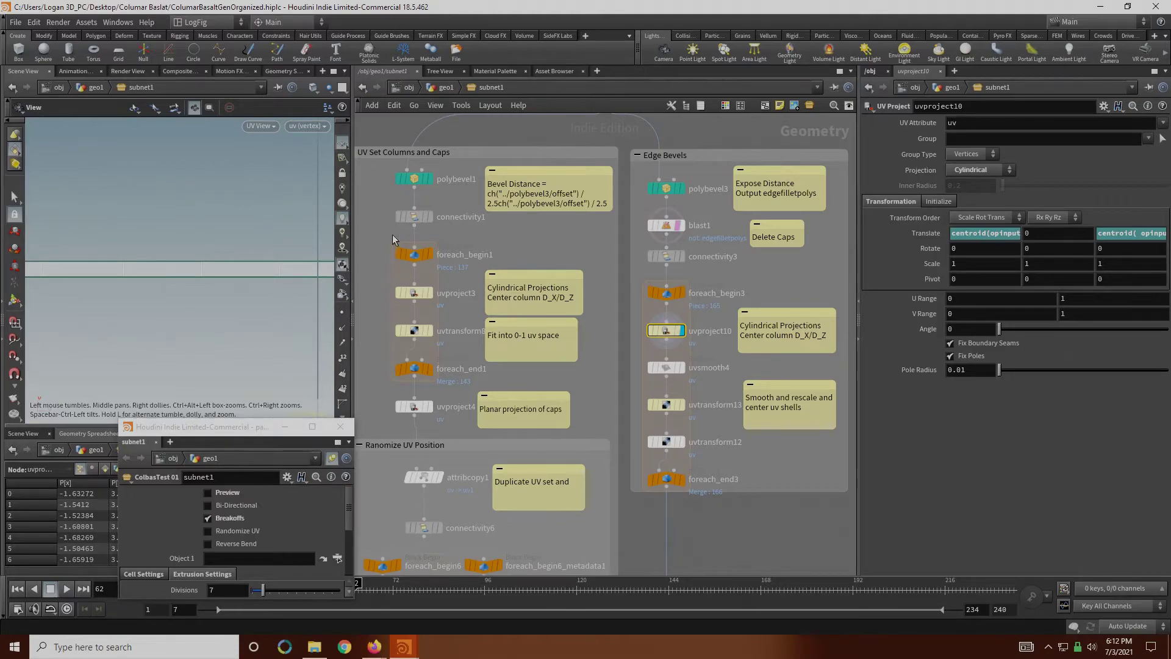
click(688, 368)
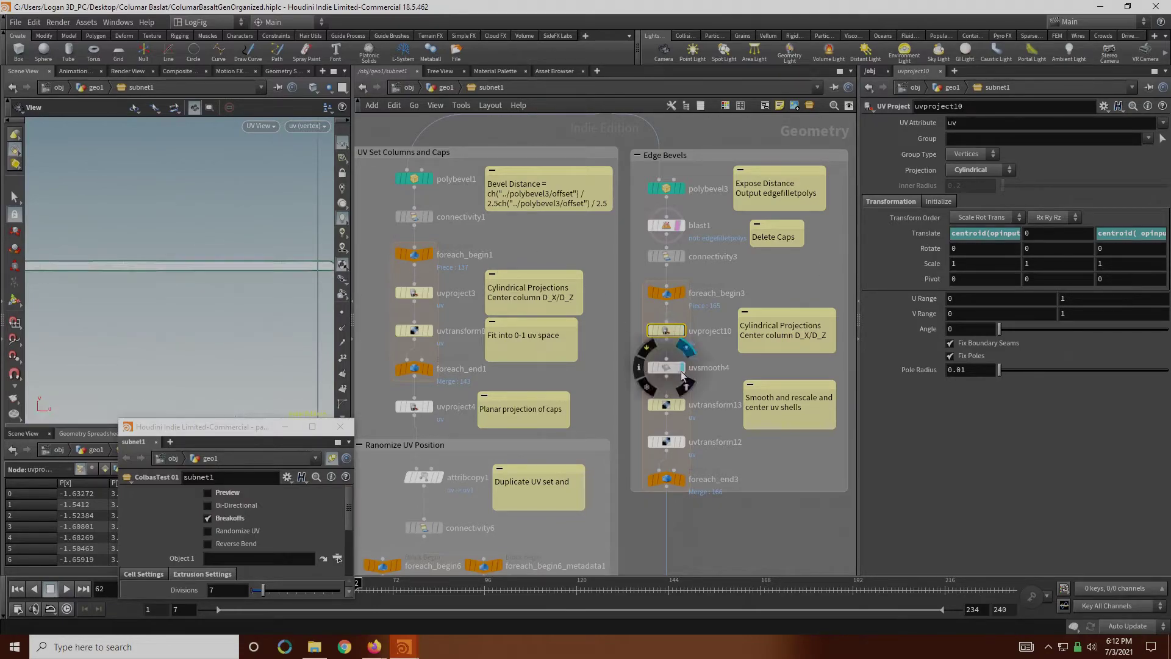
scroll(225, 262, up, 5)
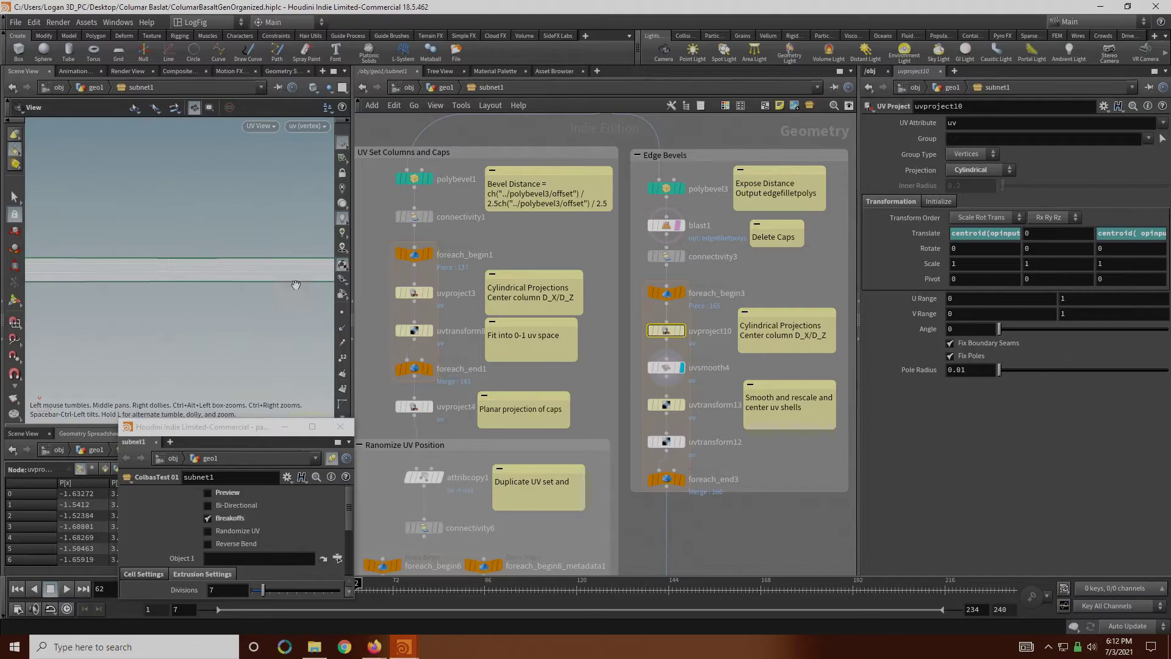
Step: Display uvtransform13, frame its UV shell and examine the Scale Y and Translate Y expressions
scroll(154, 285, down, 5)
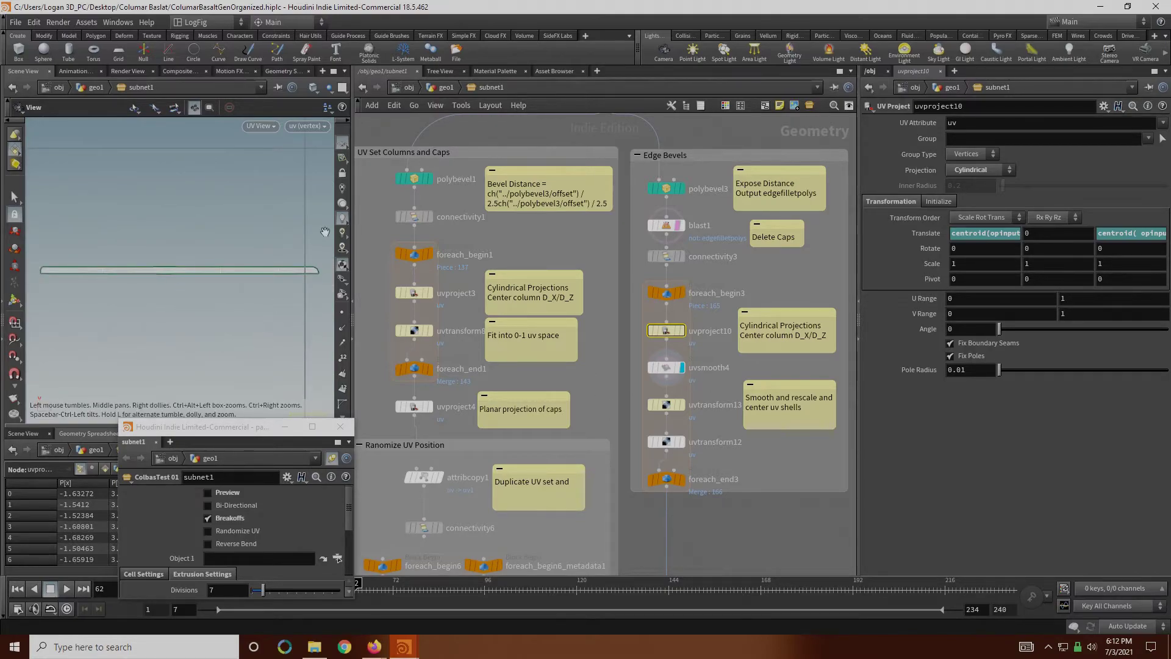
click(667, 406)
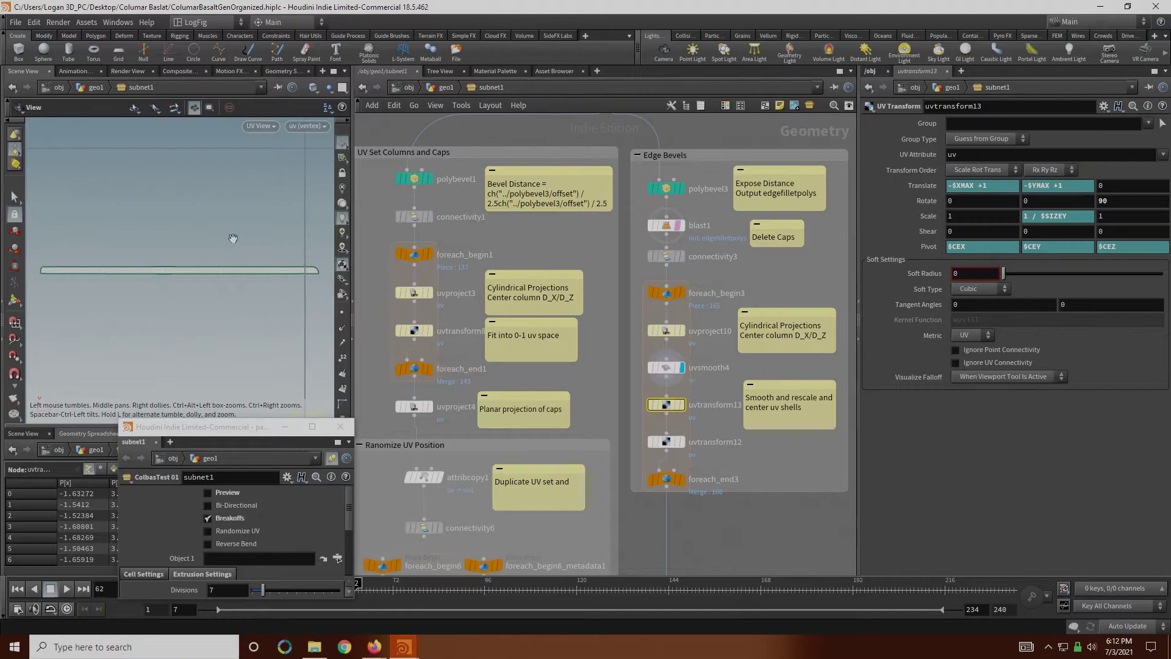
click(682, 405)
key(f)
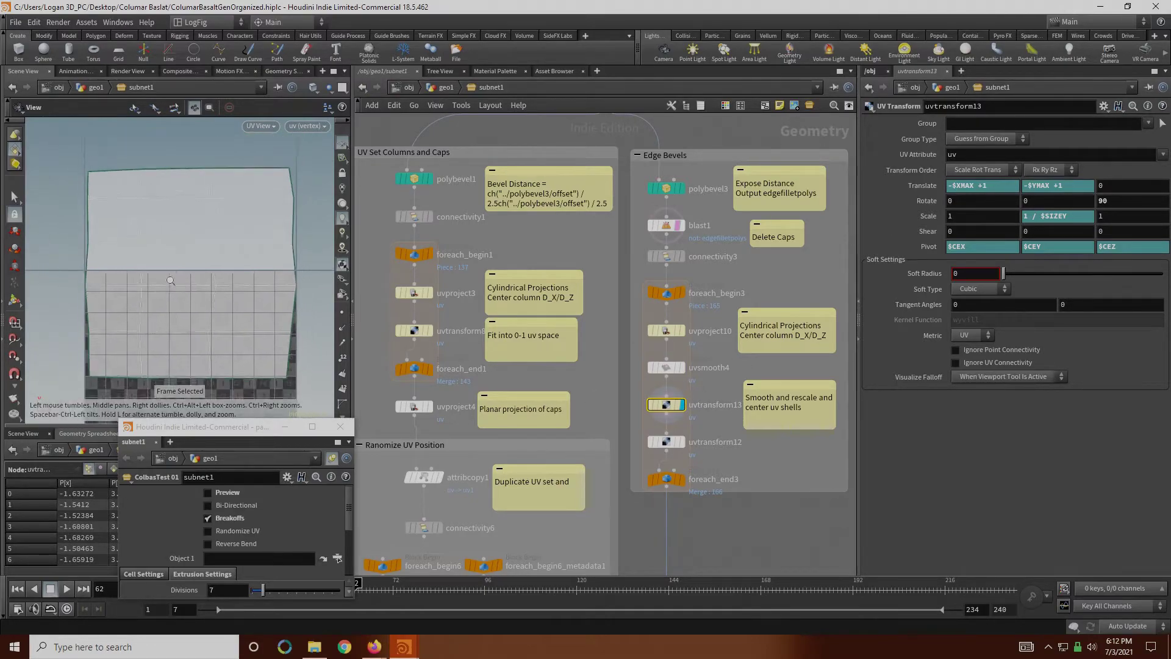
right_drag(176, 282, 135, 277)
middle_drag(232, 303, 267, 231)
right_drag(267, 231, 199, 225)
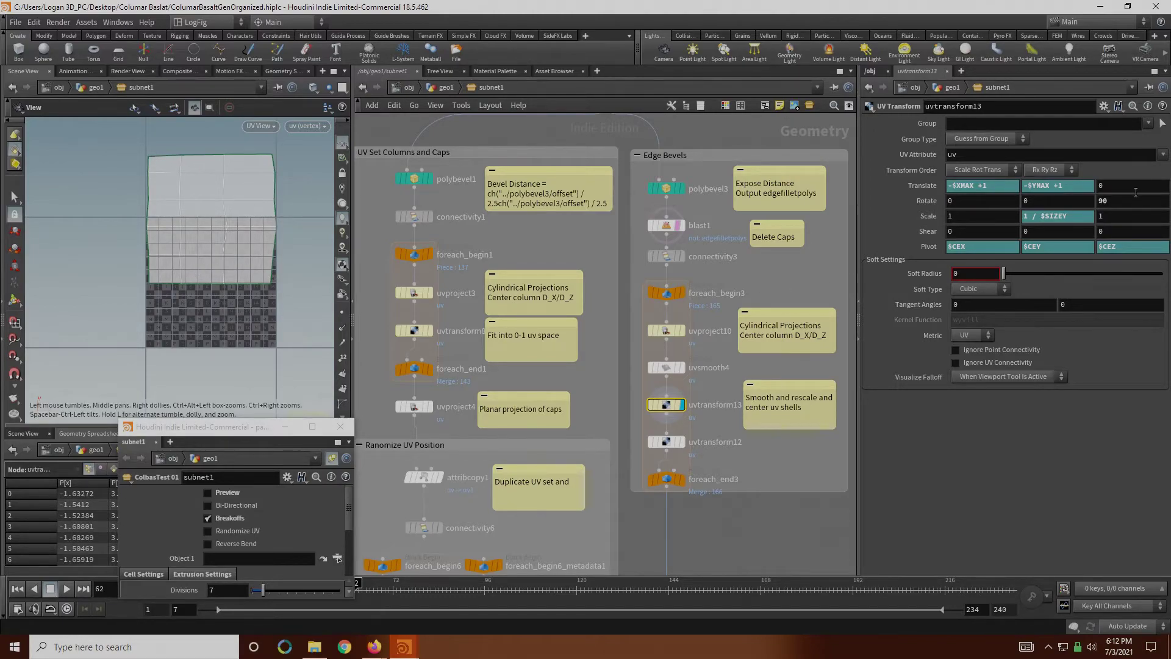
drag(1073, 223, 964, 230)
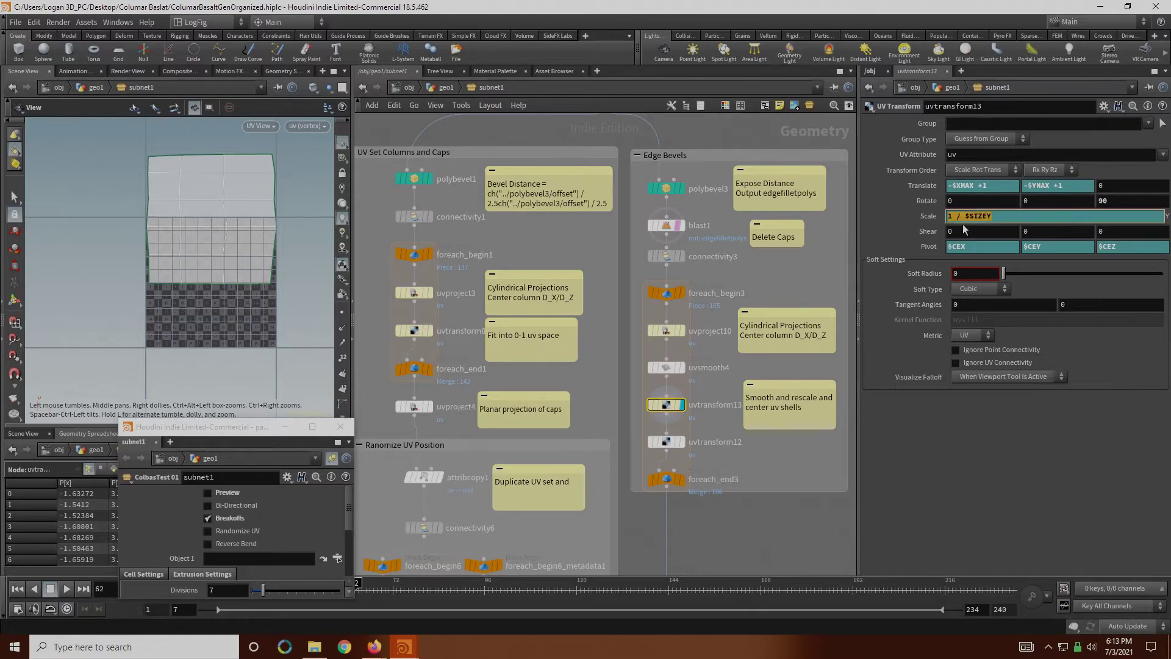
drag(1079, 185, 1009, 189)
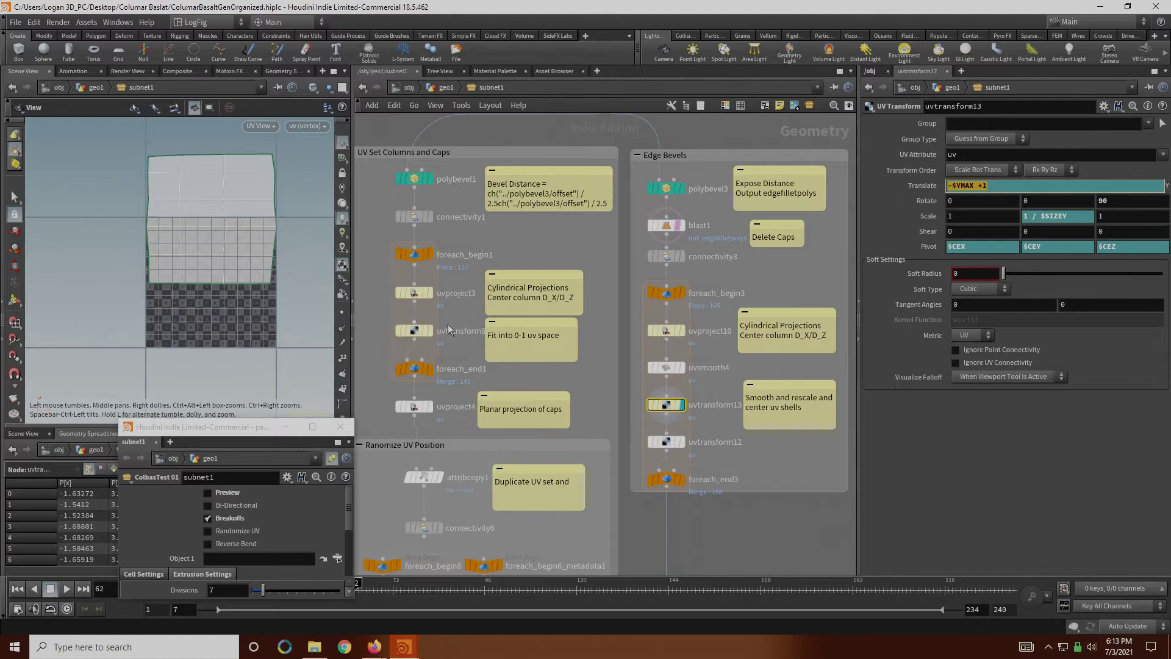
Step: Display uvtransform12 and examine the bevel's stretched UV shell end to end, then display foreach_end3 and frame all bevel shells
click(677, 447)
click(680, 443)
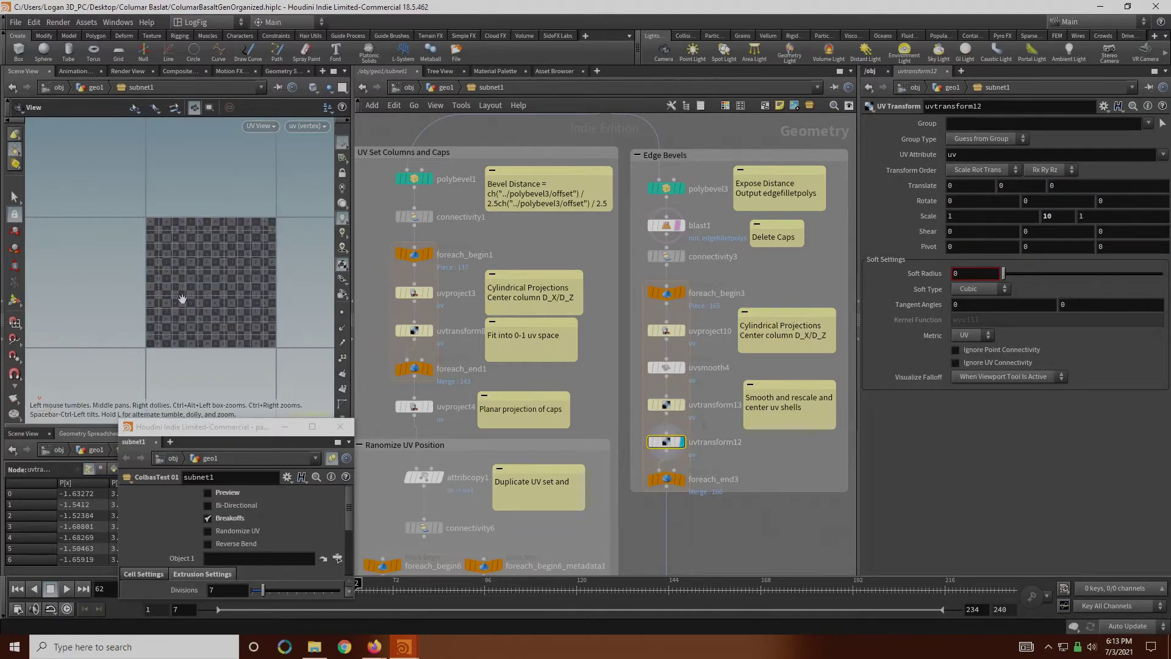
key(f)
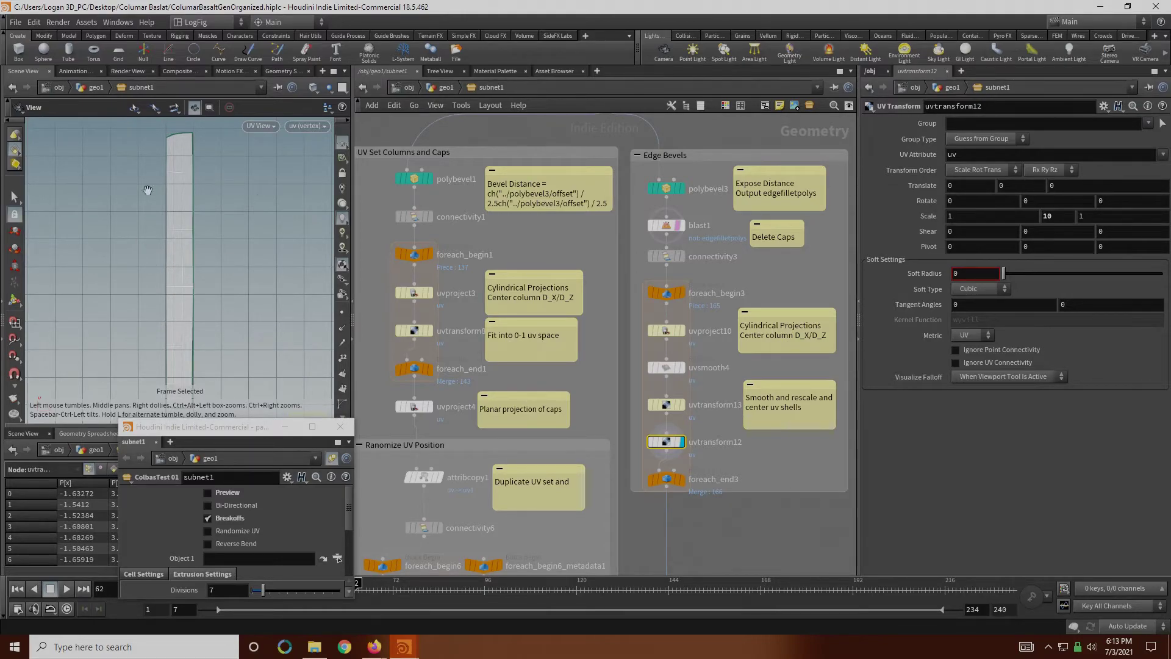
middle_drag(291, 252, 296, 214)
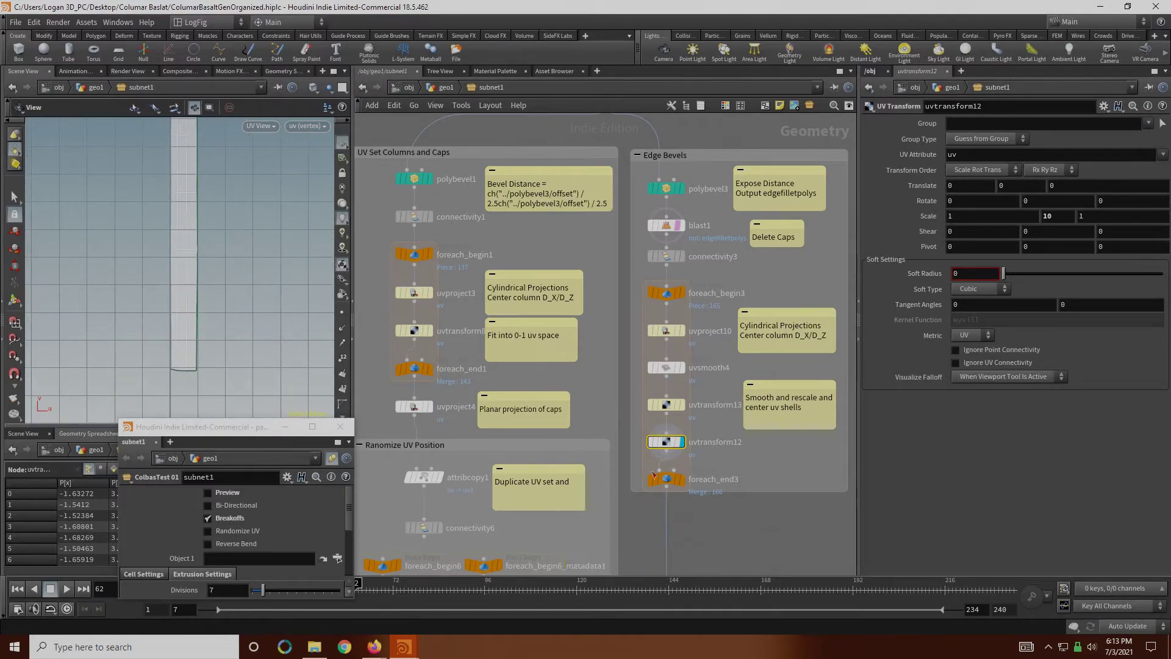
middle_drag(175, 128, 187, 177)
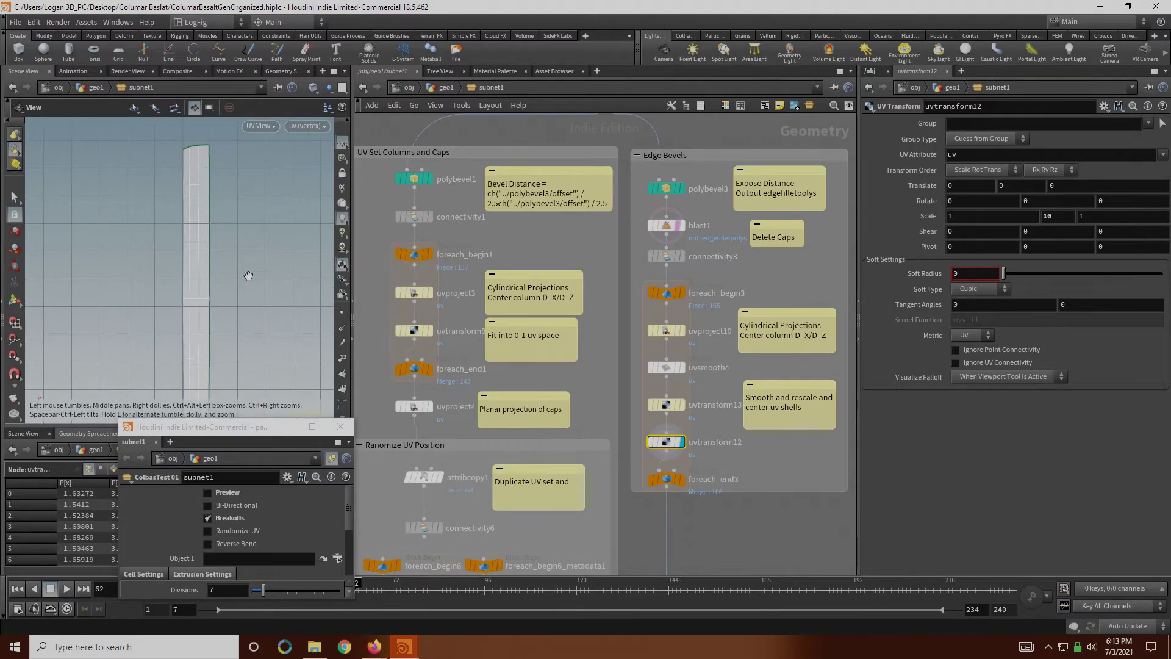
middle_drag(269, 309, 254, 246)
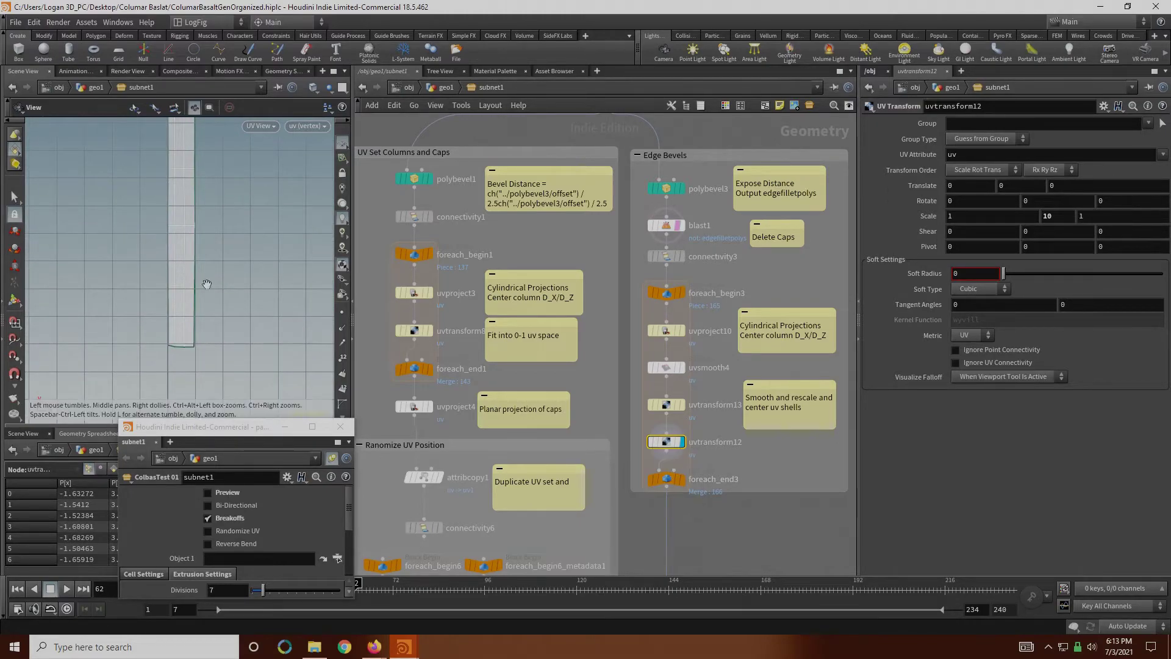
click(681, 479)
key(f)
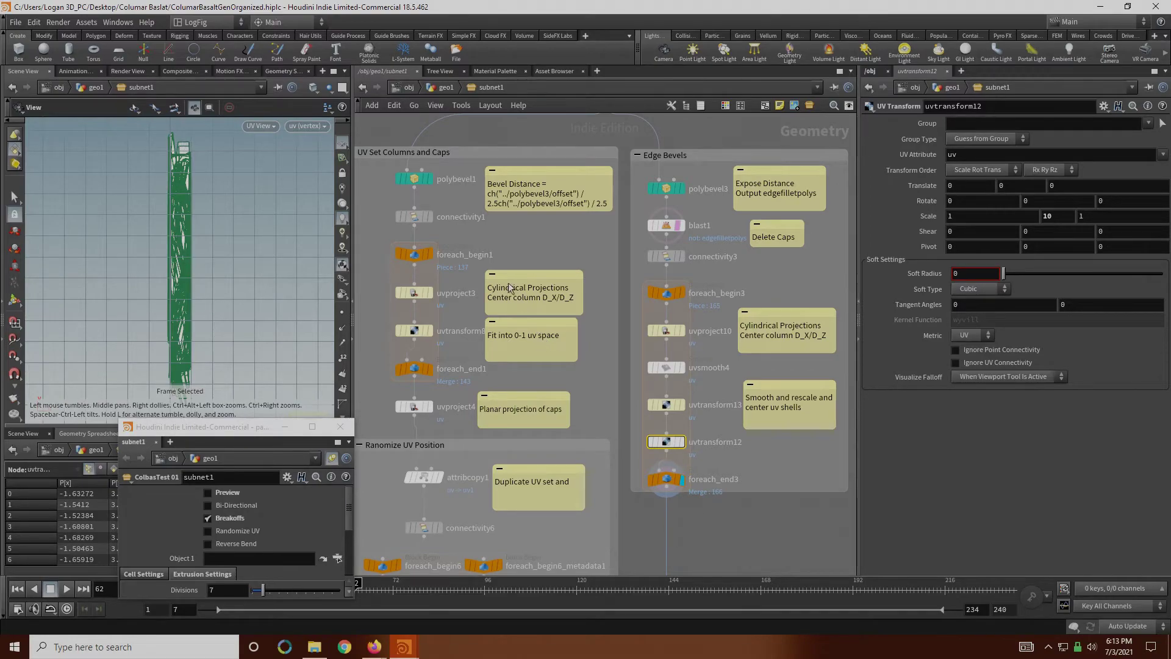
Step: Select and display group4 below the Edge Bevels loop and view its unshared edges in the perspective view
middle_drag(594, 511, 649, 217)
drag(775, 345, 699, 404)
click(744, 399)
key(space+1)
right_drag(240, 299, 161, 297)
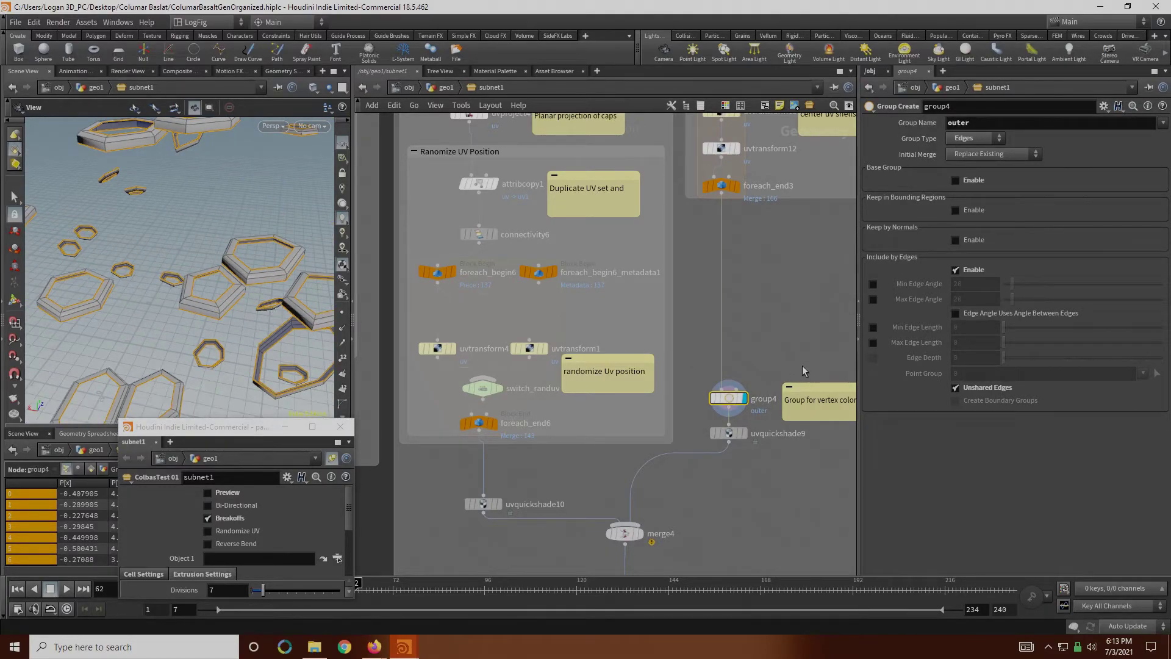
Step: Select uvquickshade9 and merge4 in turn to point out where the bevel and column branches are combined
middle_drag(779, 468, 778, 459)
drag(777, 466, 707, 419)
drag(729, 489, 605, 548)
Step: Select uvproject3 in UV Set Columns and Caps and examine its Translate X and Z centroid expressions, undoing the accidental network box resize
middle_drag(769, 267, 886, 499)
mouse_move(674, 185)
middle_down()
mouse_move(685, 238)
mouse_move(674, 315)
middle_up()
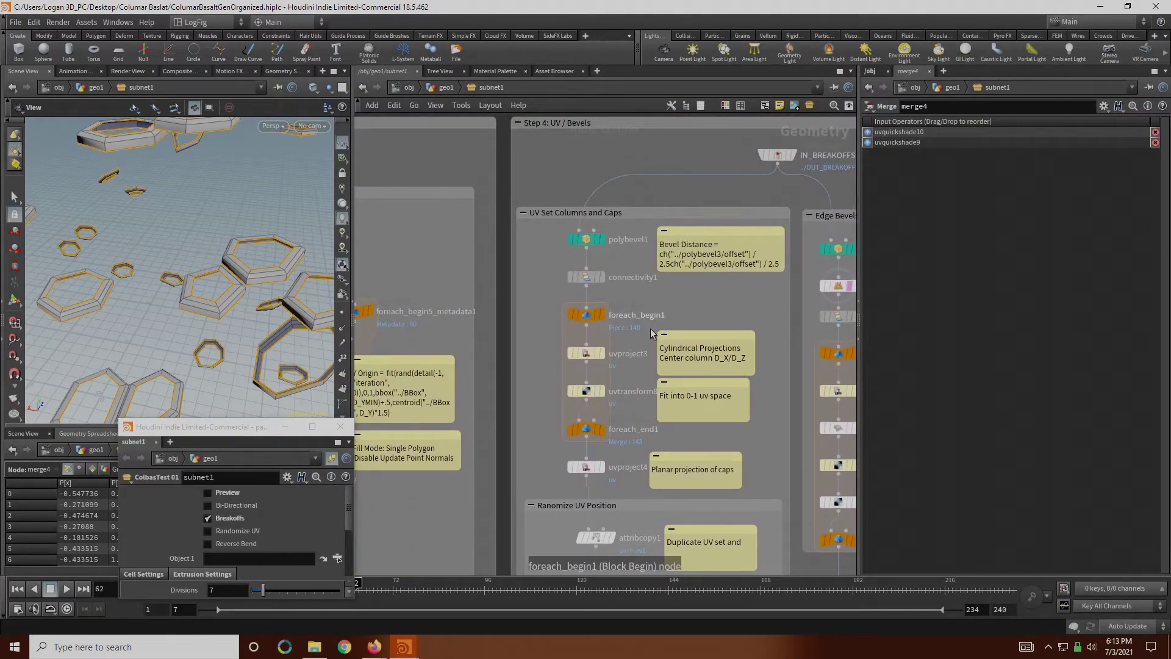
click(585, 353)
middle_drag(767, 324, 727, 301)
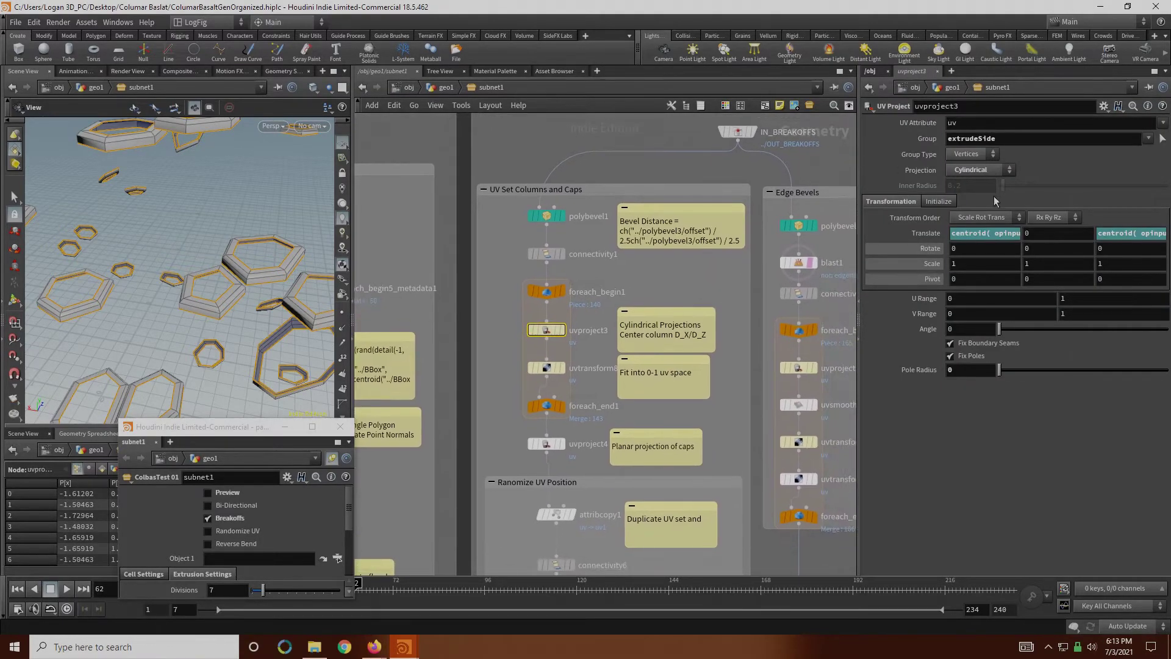
click(988, 236)
click(1110, 375)
click(1144, 232)
drag(1107, 370, 990, 379)
middle_drag(720, 260, 690, 253)
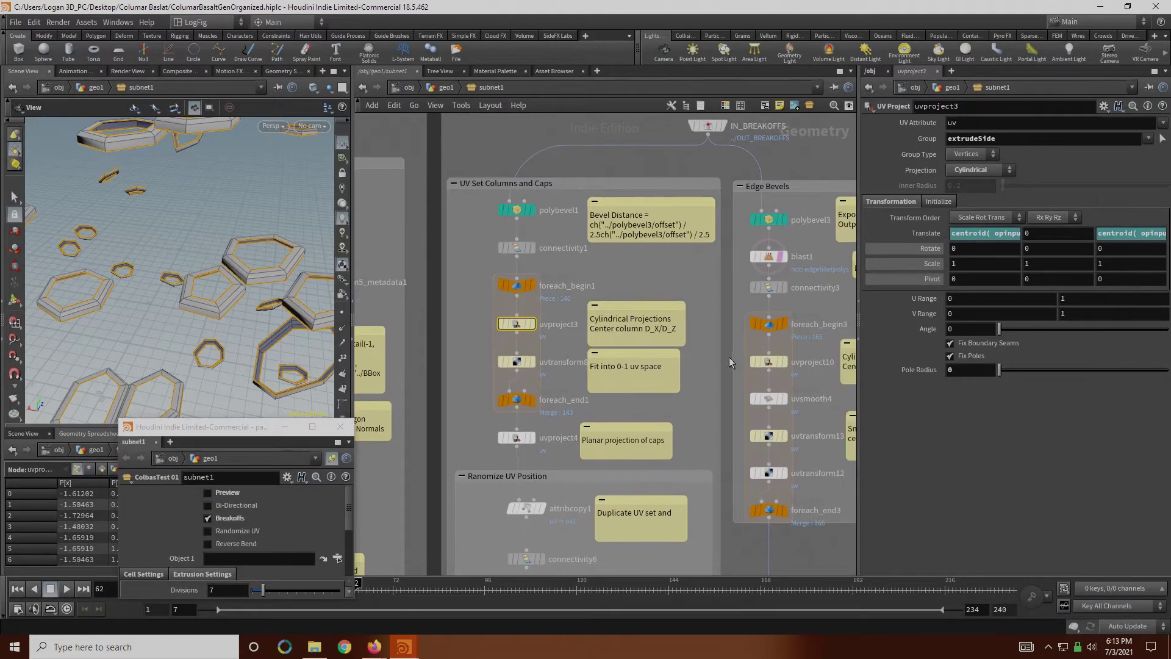
drag(733, 352, 799, 347)
key(ctrl+z)
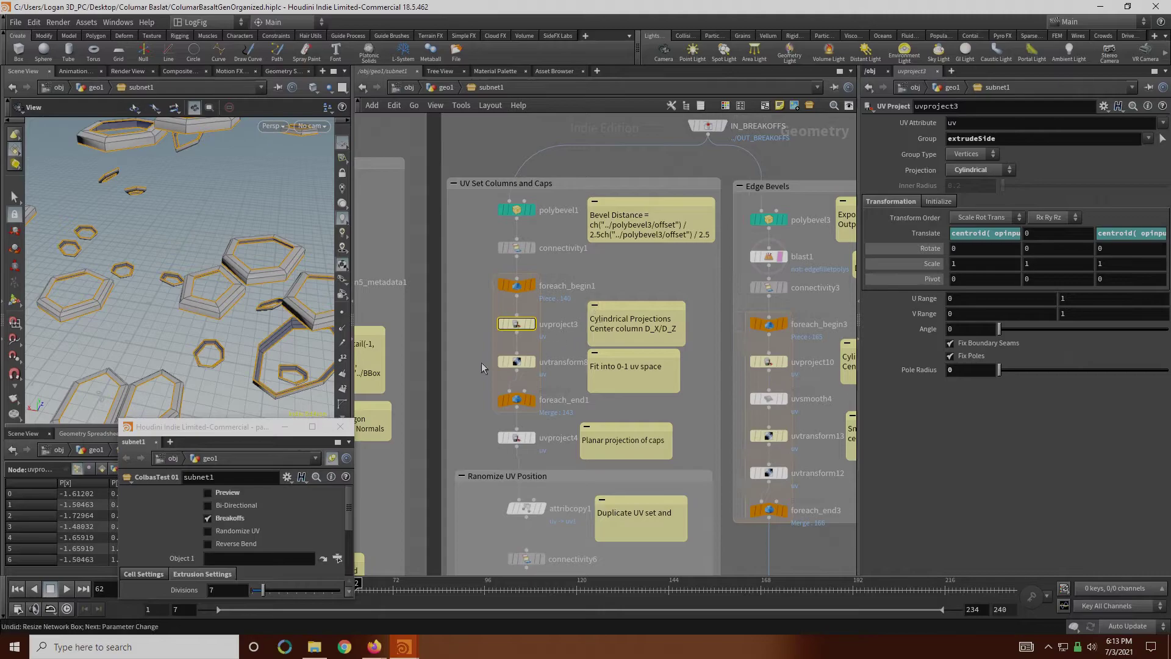
Step: Display uvtransform8 in the UV view, frame the column's UV shell and compare it with uvproject3
click(515, 362)
click(532, 362)
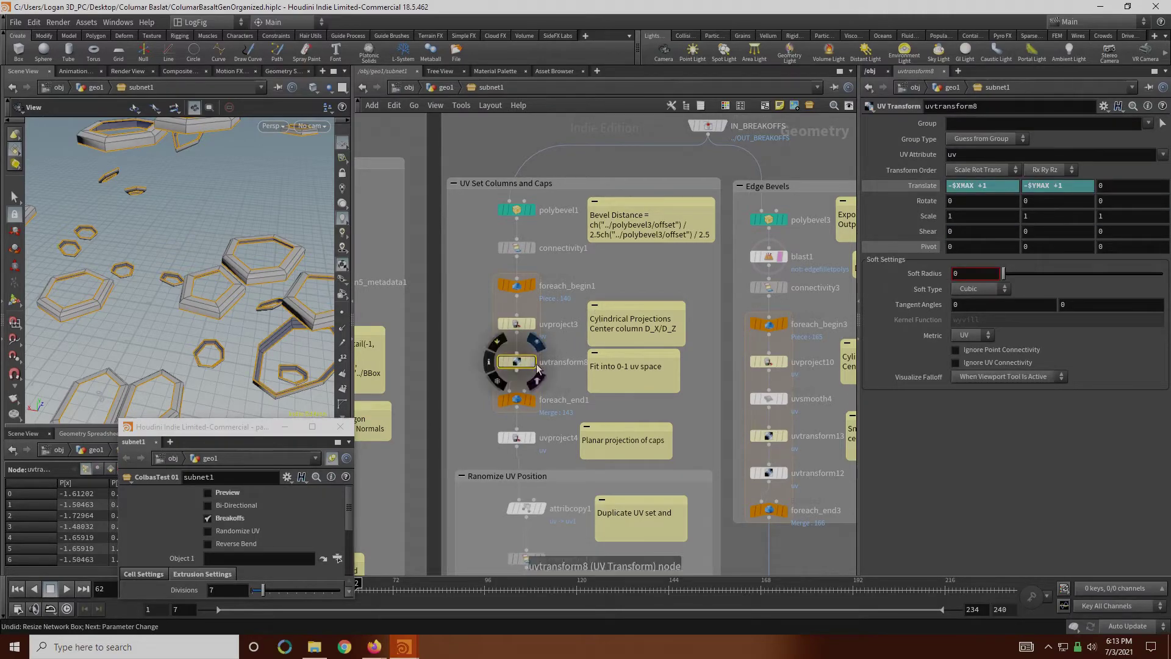
key(space+5)
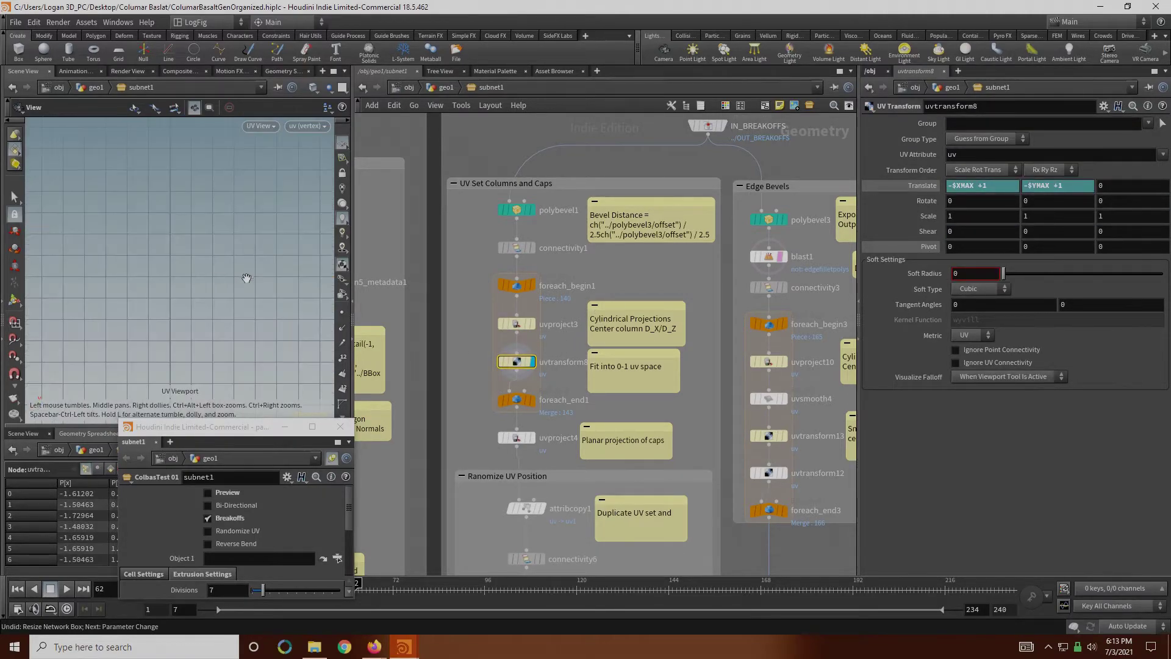
key(space+f)
click(530, 334)
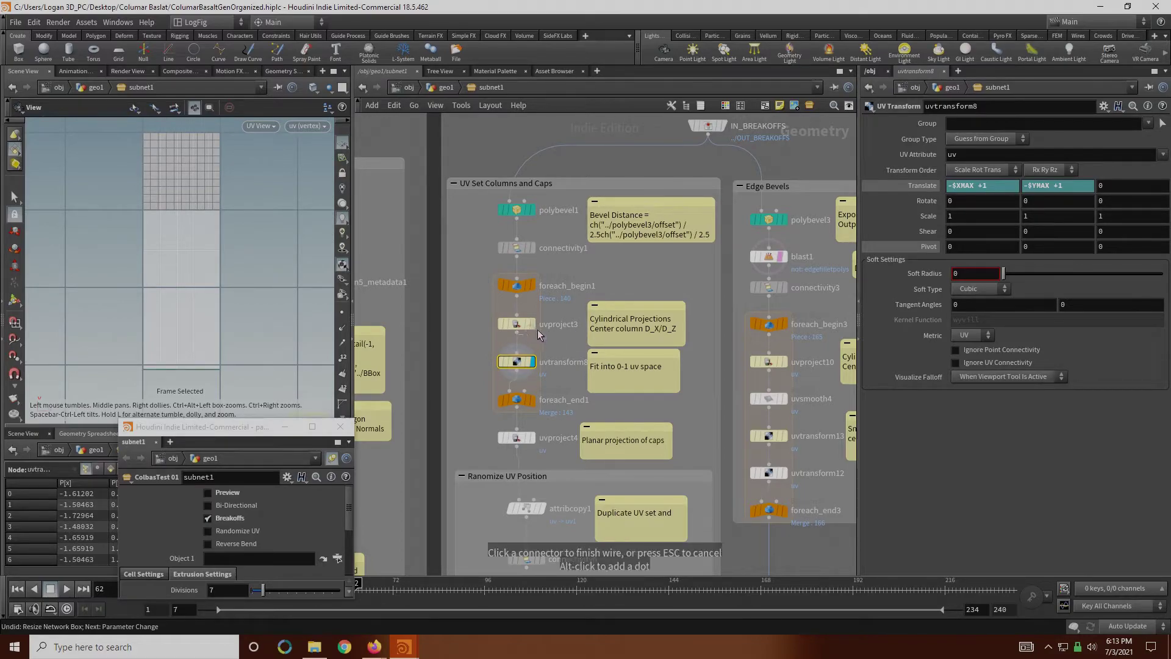
click(533, 324)
click(534, 362)
middle_drag(207, 298, 228, 231)
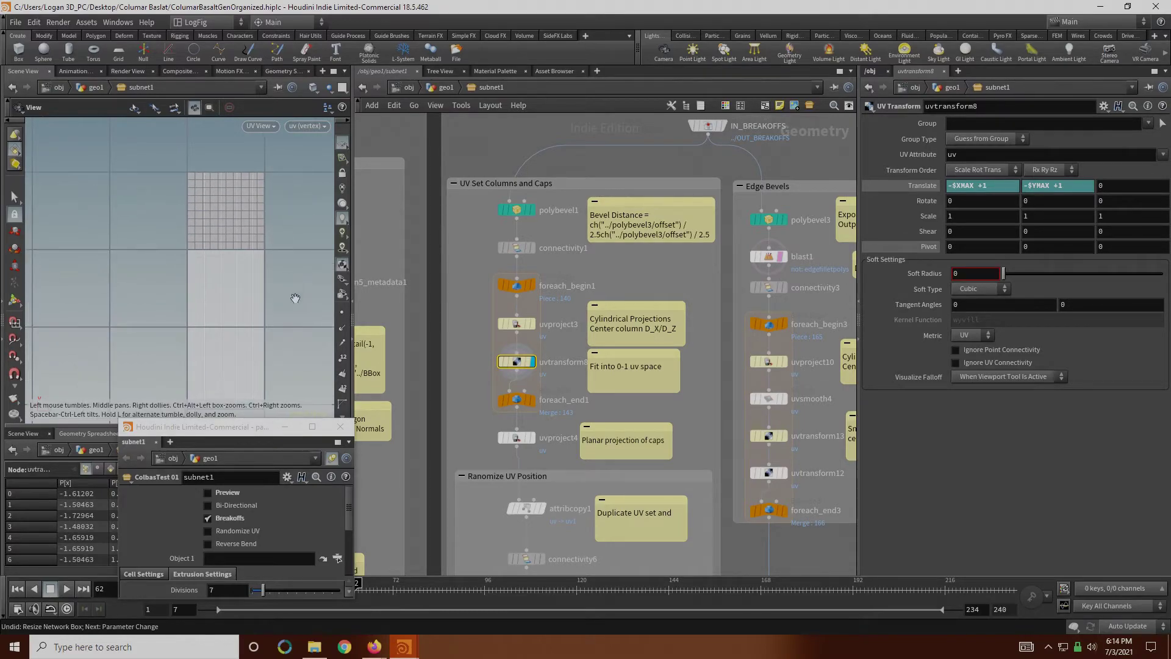
Step: Display uvproject4 and examine the planar UV projection of the column caps
middle_drag(442, 387, 446, 290)
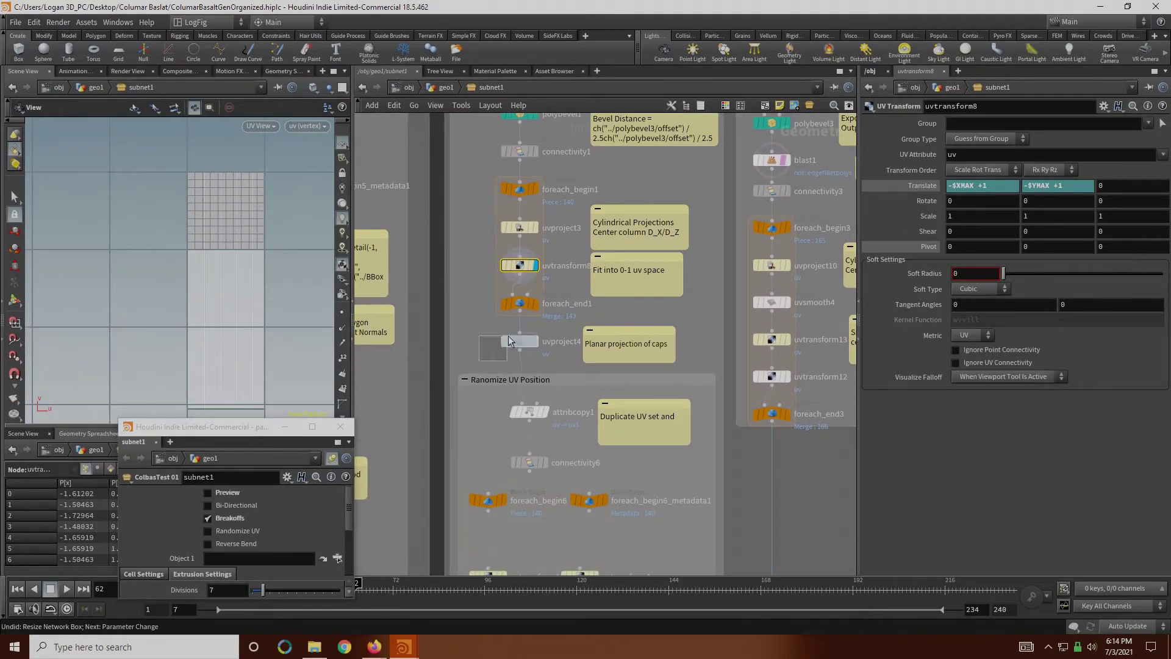
drag(508, 336, 514, 333)
click(535, 341)
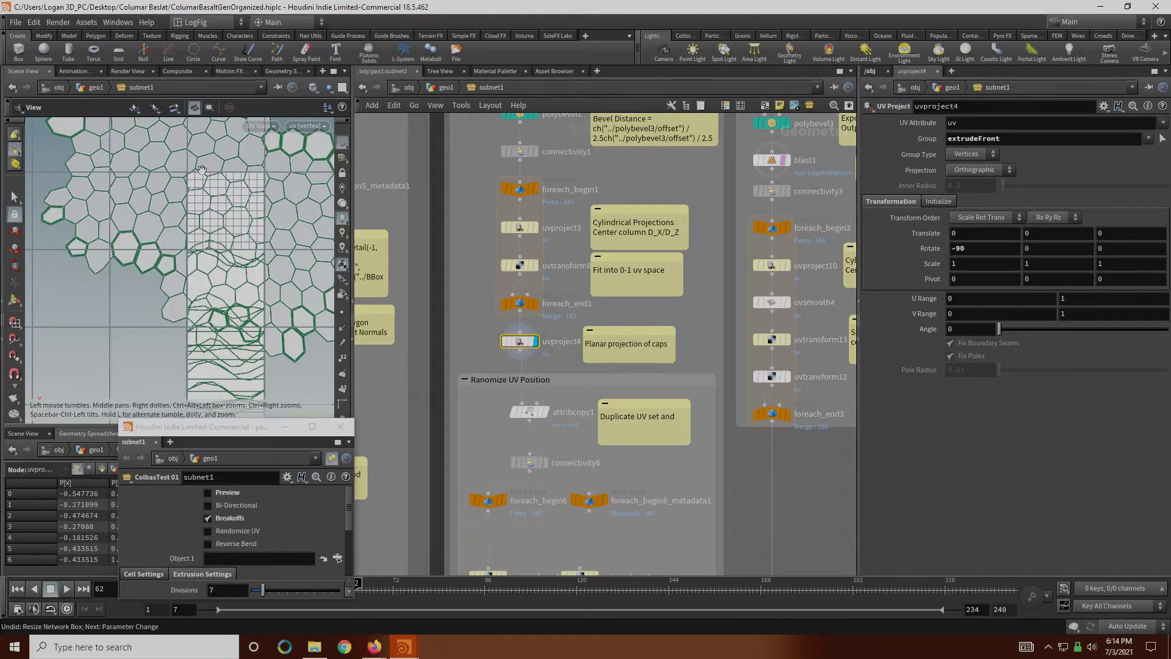
middle_drag(268, 271, 243, 242)
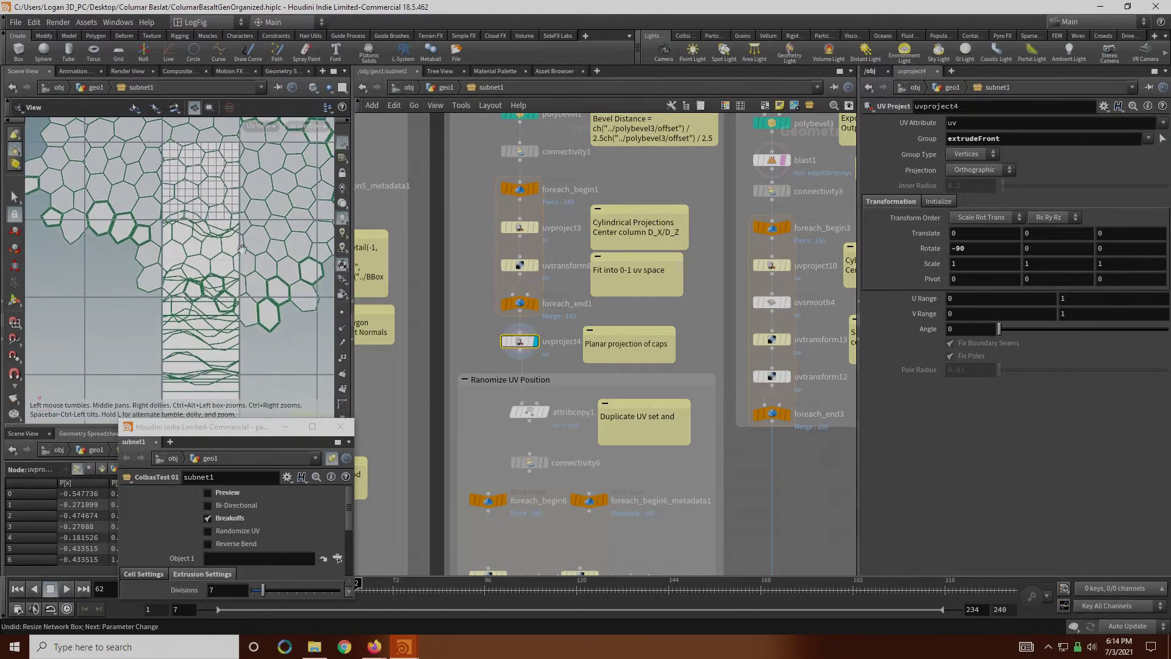
Step: Select attribcopy1 in the Randomize UV Position box to examine how it copies the uv attribute to uv1
middle_drag(473, 421, 450, 282)
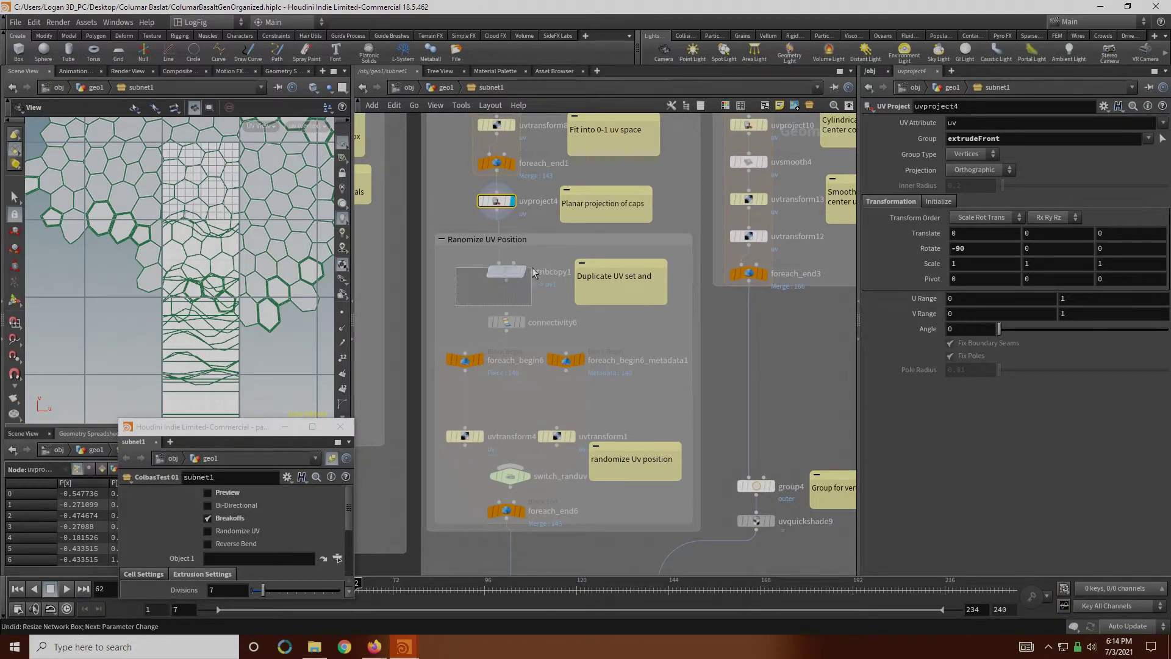
click(508, 271)
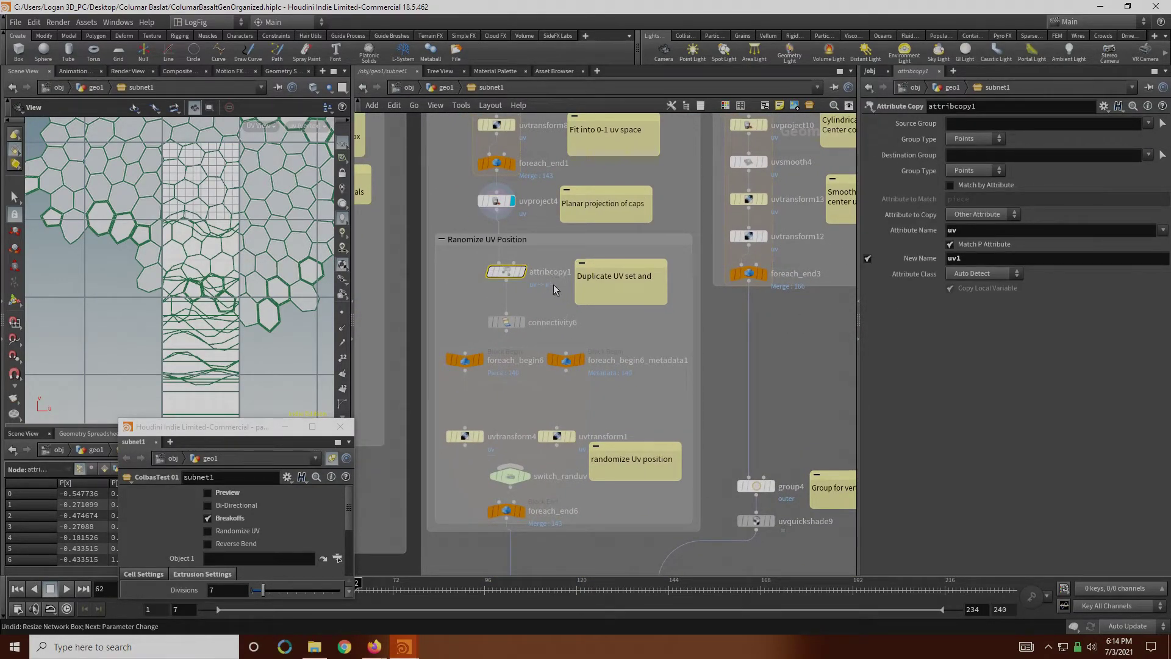
middle_drag(280, 327, 272, 289)
right_drag(272, 288, 145, 198)
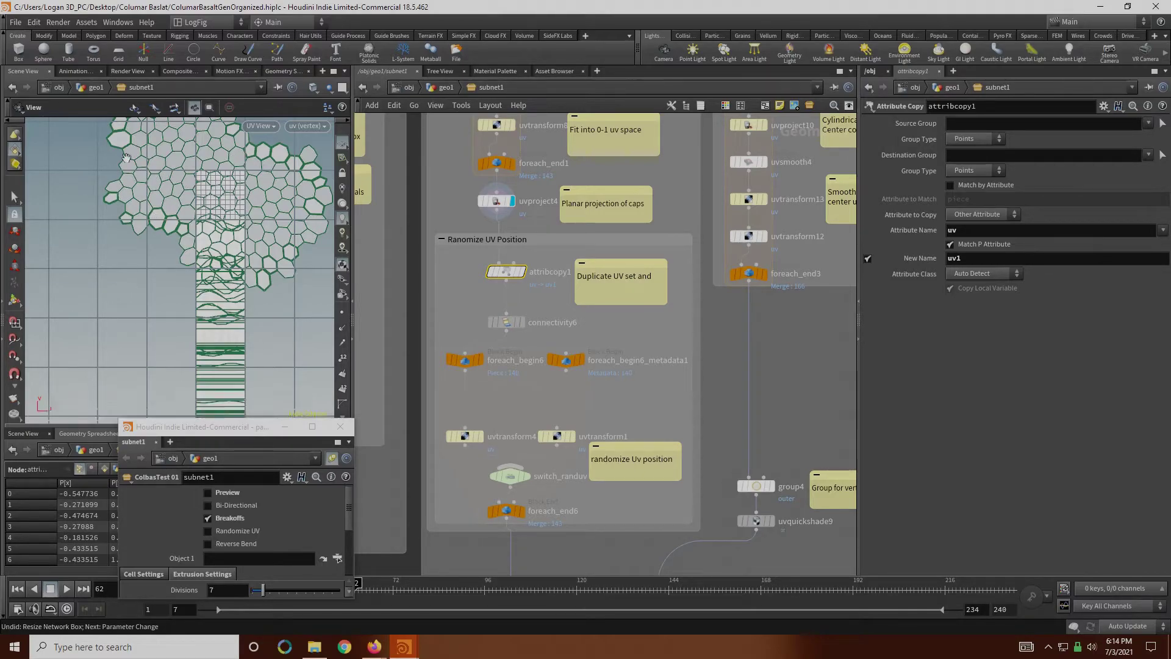
Step: Select the for-each loop nodes in Randomize UV Position, including foreach_begin6 and its metadata node, to point out the loop
drag(438, 336, 610, 500)
click(462, 316)
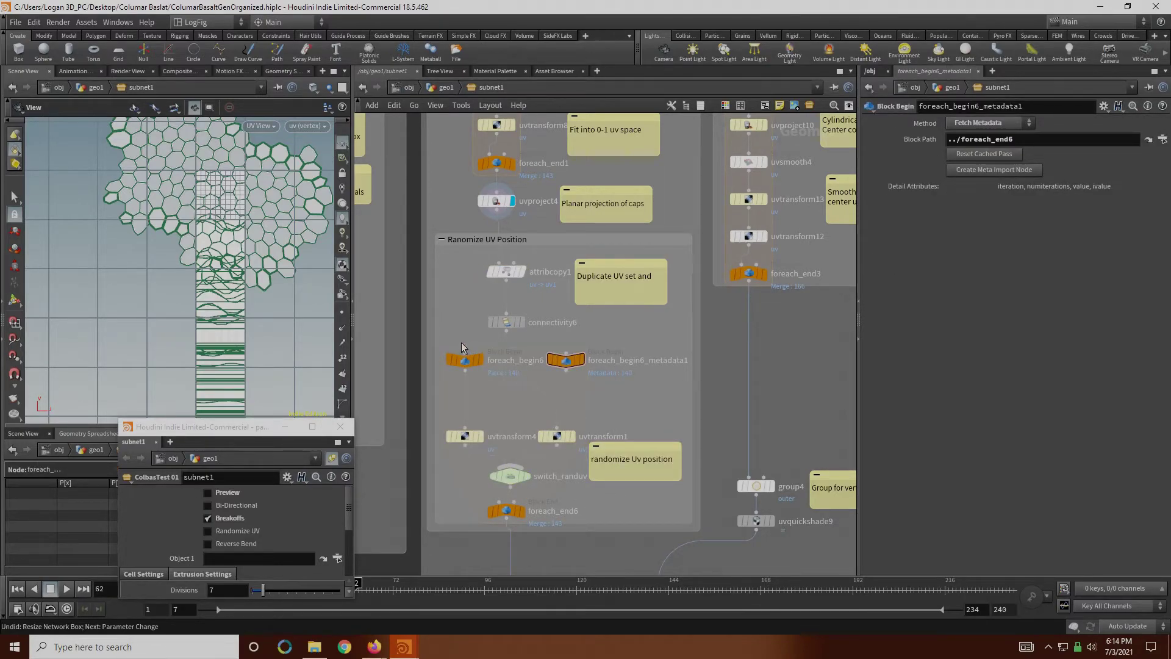
drag(462, 347, 593, 499)
click(481, 379)
click(452, 360)
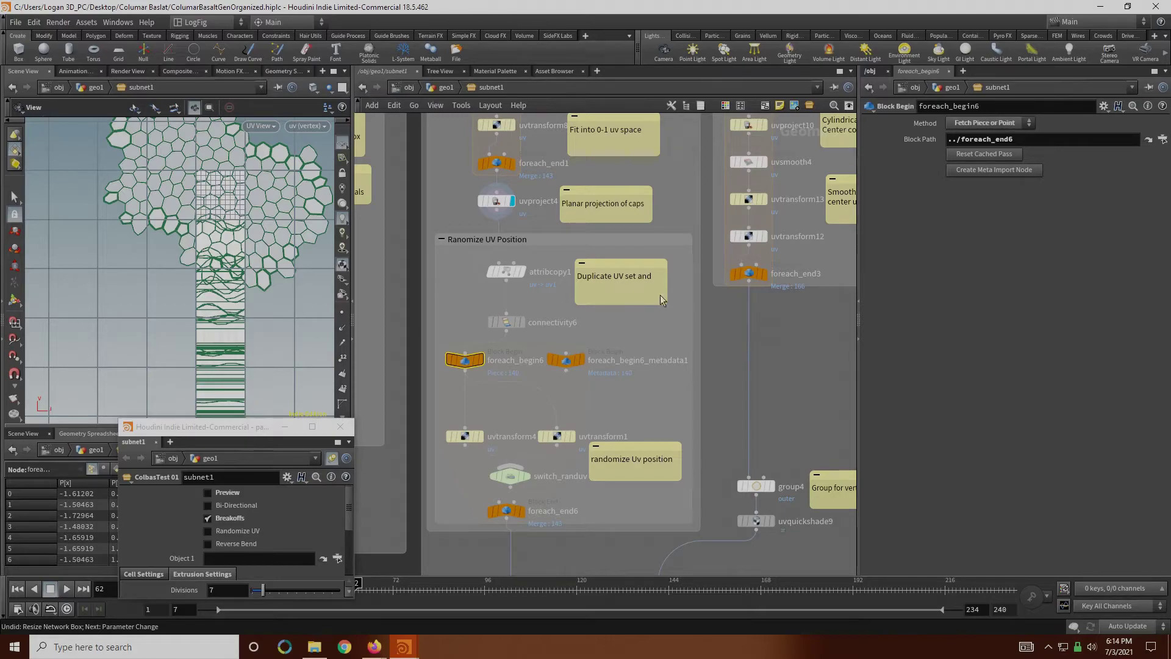
Step: Display uvtransform4 and uvtransform1 in turn to compare their randomized UV placements of a single column
click(471, 436)
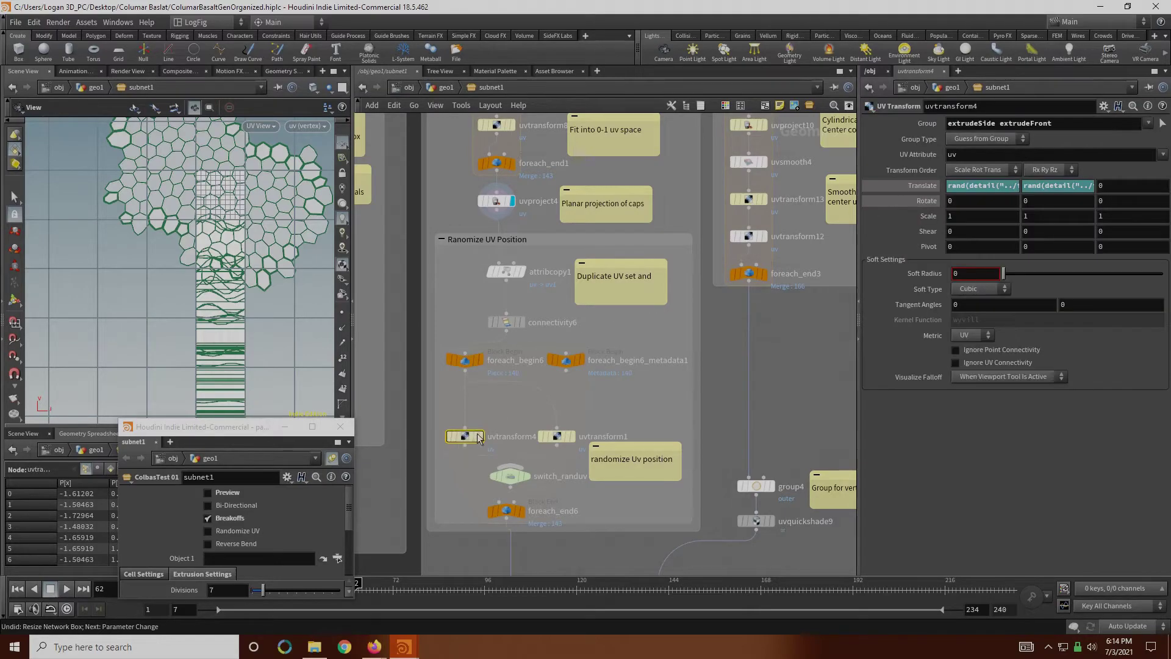
click(482, 437)
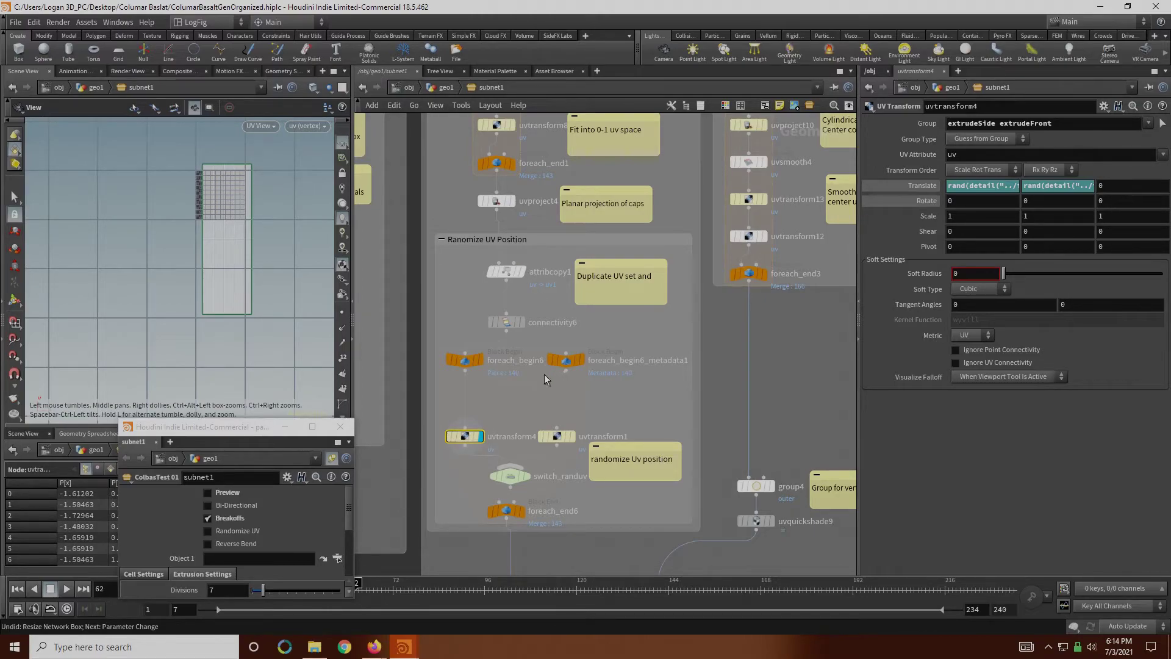
click(575, 446)
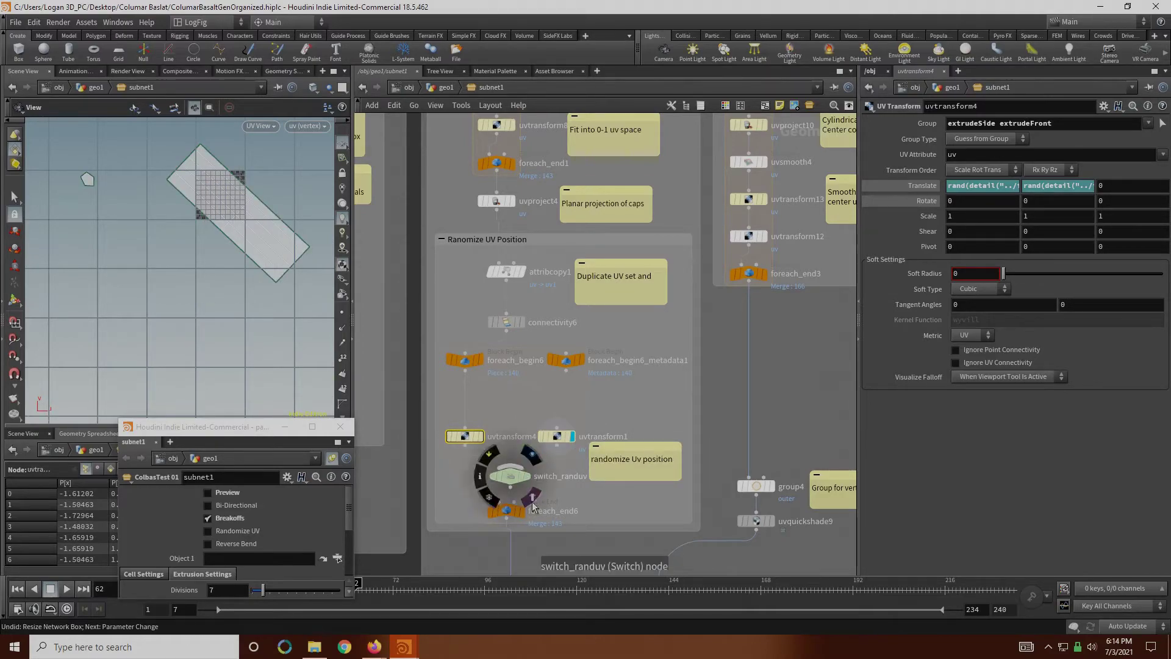
Step: Display foreach_end6 and turn subnet1's Randomize UV option on and off again to compare the UV layouts
click(524, 516)
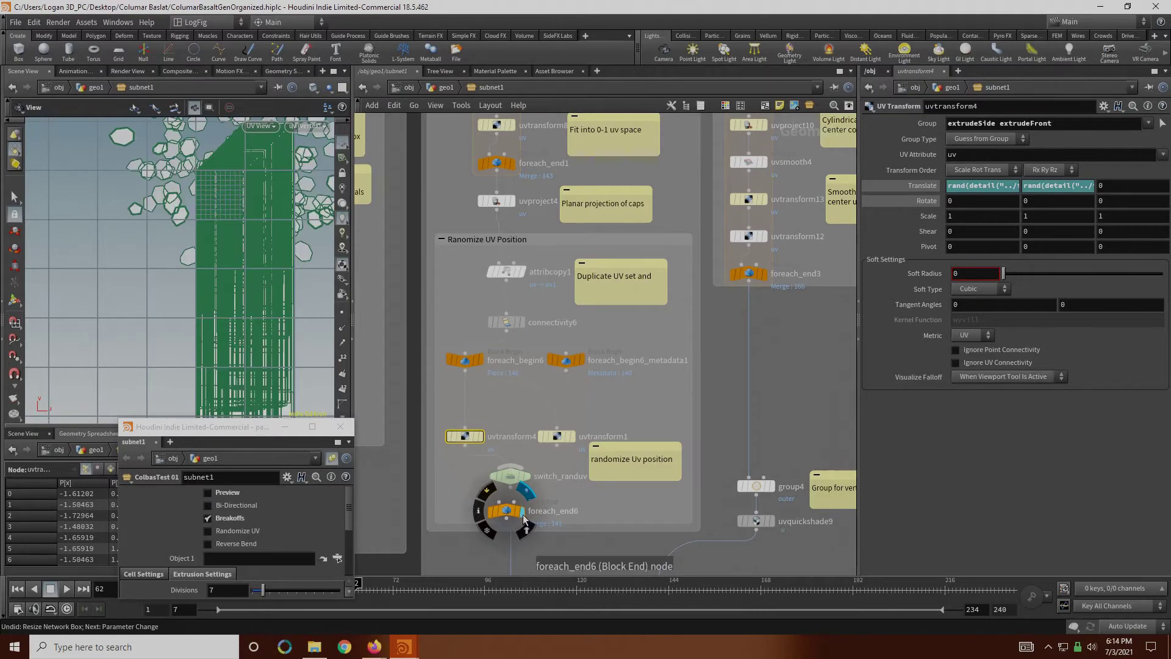
click(209, 533)
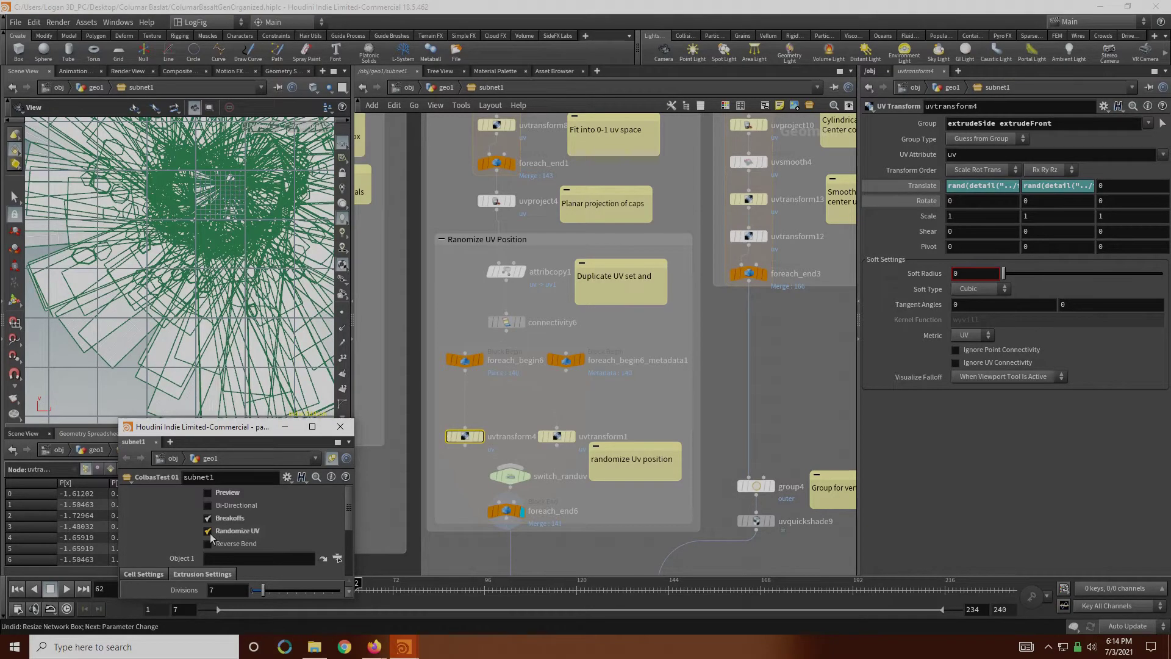
click(208, 532)
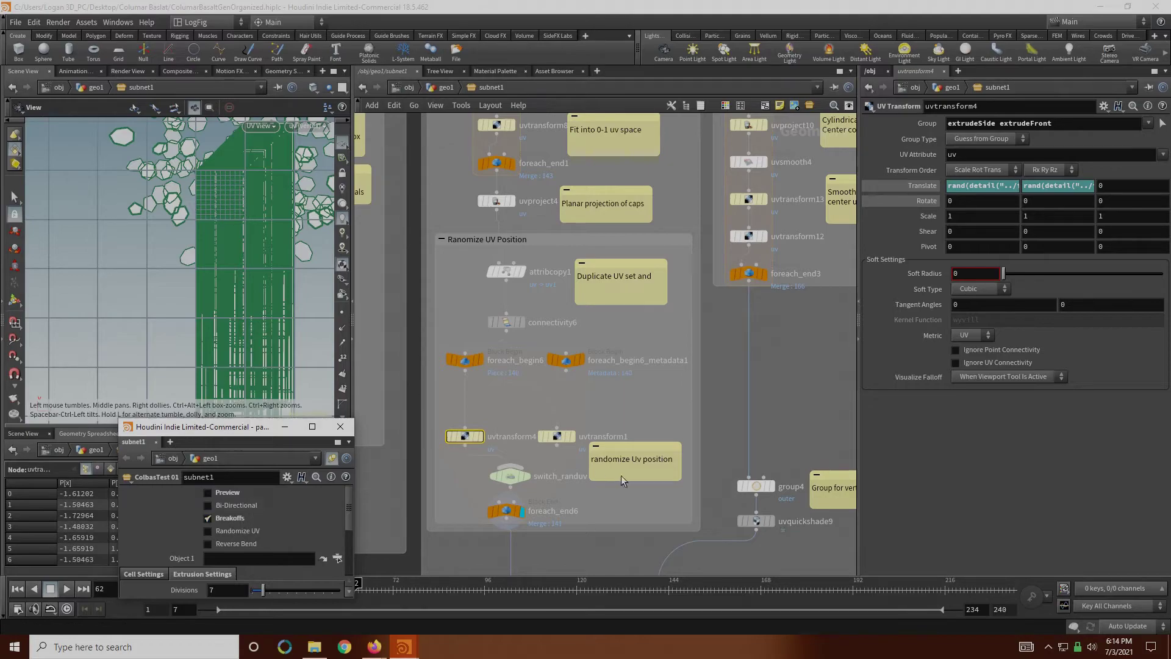
Step: Select foreach_end6 and merge4, and trace the Edge Bevels branch down through group4 and uvquickshade9 to the merge
middle_drag(616, 560, 635, 429)
click(528, 380)
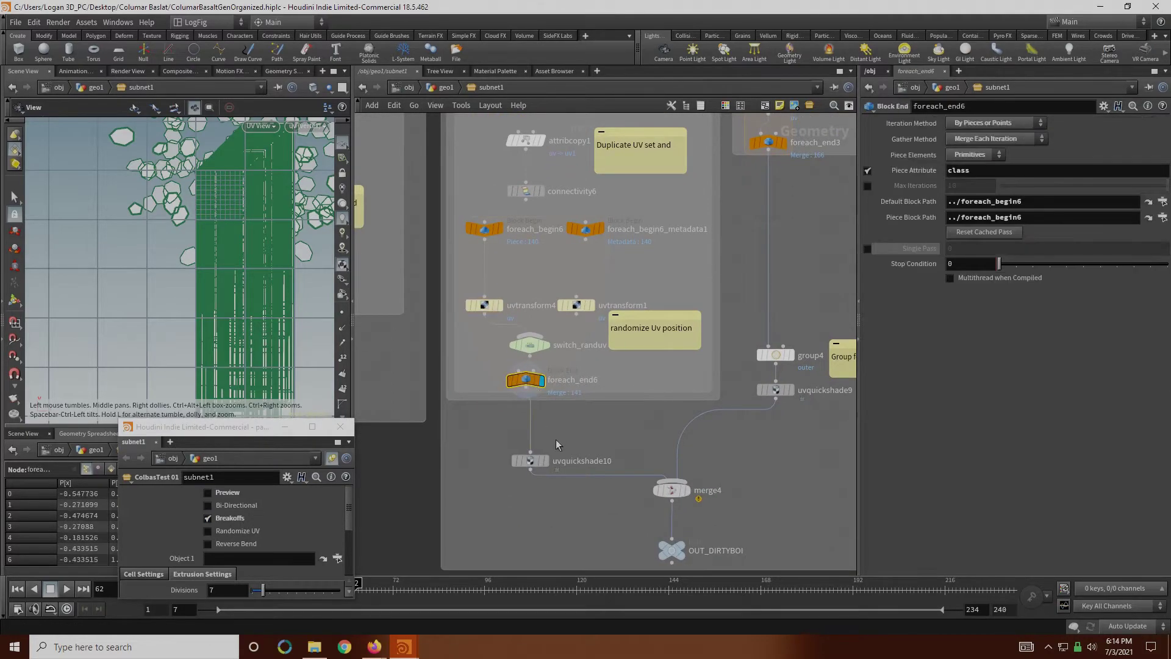
drag(497, 485, 564, 444)
middle_drag(630, 419, 624, 405)
drag(592, 508, 700, 450)
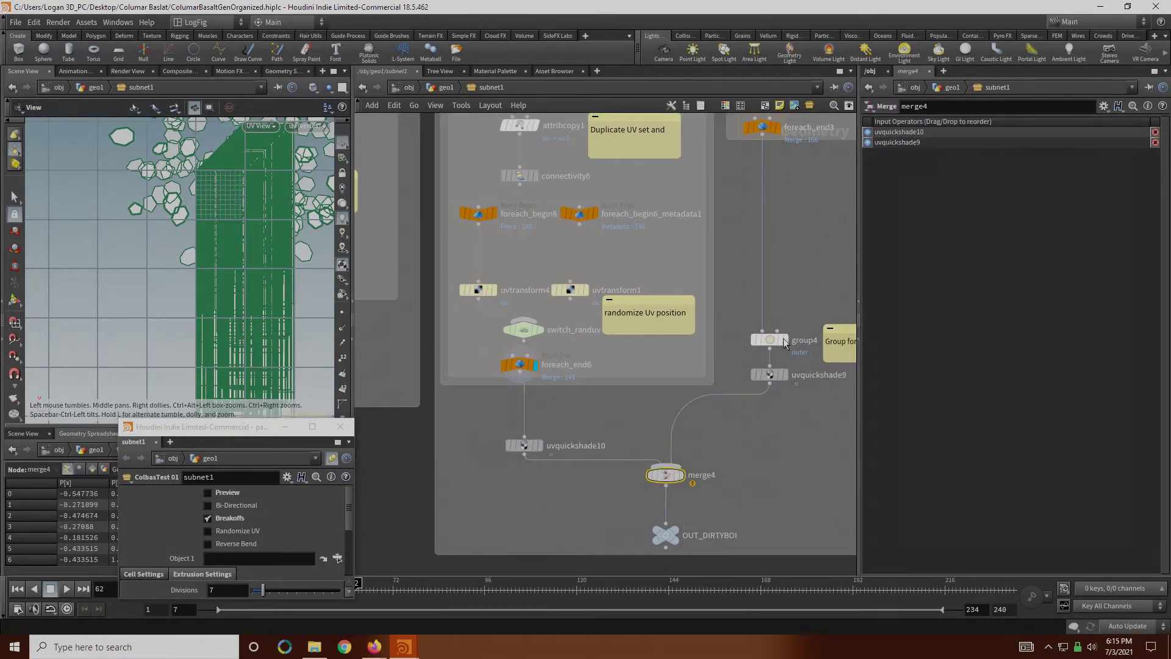
middle_drag(828, 204, 700, 526)
middle_drag(688, 175, 705, 251)
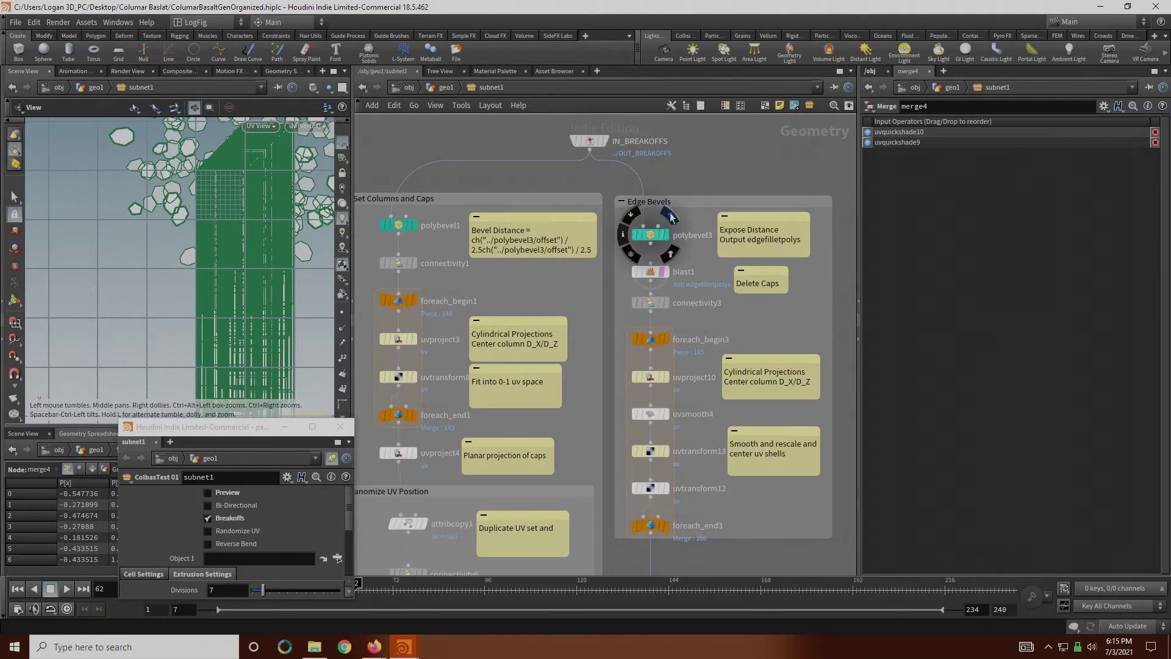
middle_drag(722, 492, 733, 151)
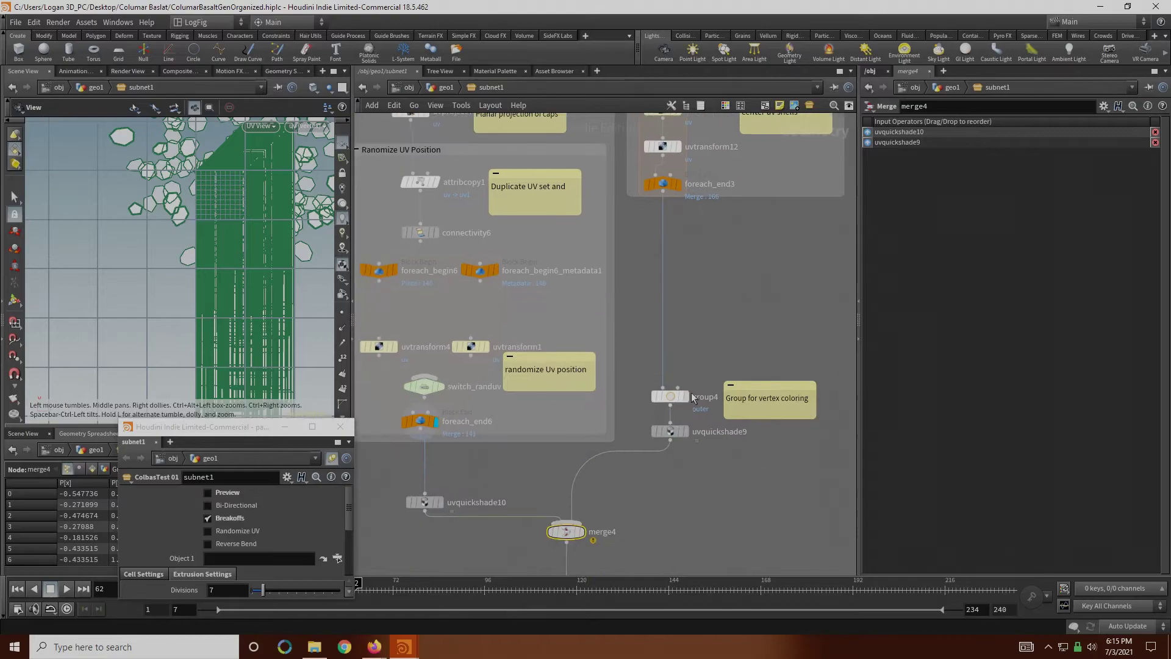
middle_drag(710, 495, 727, 285)
scroll(686, 355, down, 3)
middle_drag(721, 330, 722, 383)
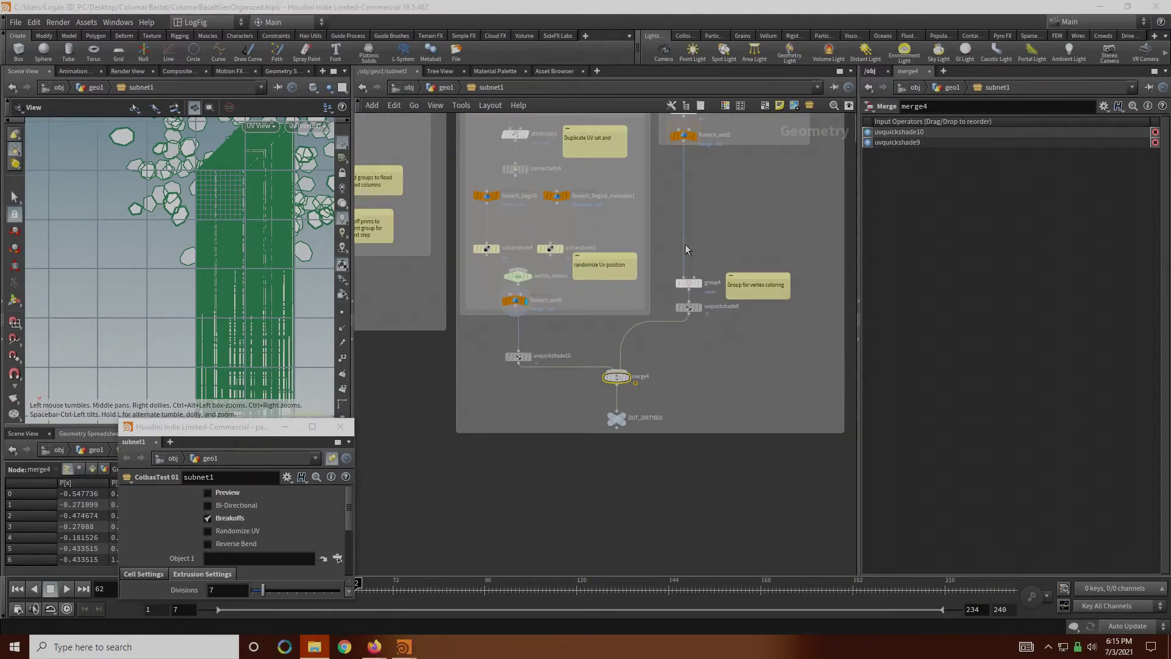
Step: Display Green_Grad_Y1 and foreach_end8 in the Step 5: Vertex Colors box to examine the top-down green-channel gradient on the columns
middle_drag(705, 242, 523, 504)
middle_drag(741, 209, 596, 403)
scroll(610, 299, up, 3)
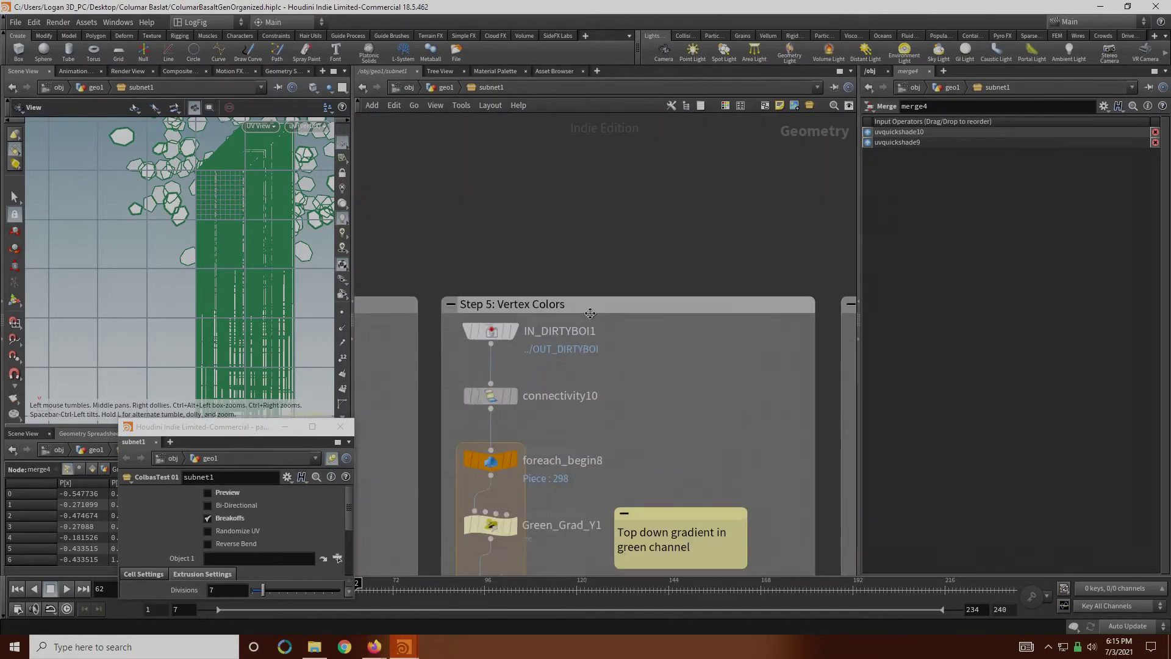
scroll(708, 333, down, 2)
middle_drag(709, 333, 708, 294)
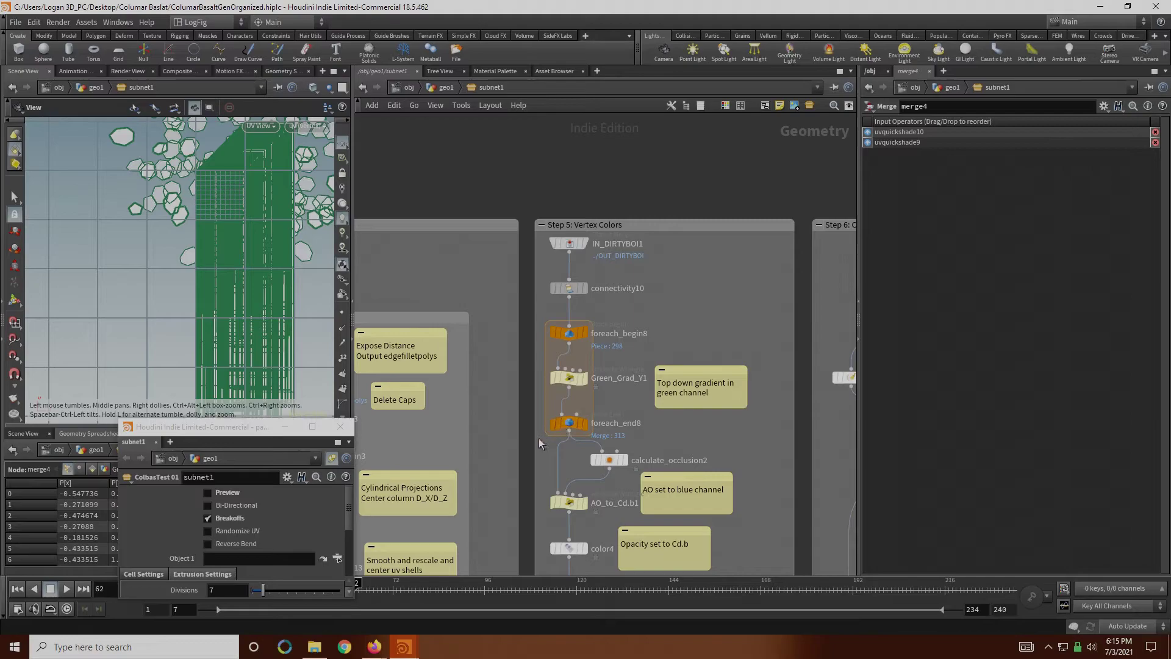
drag(537, 438, 546, 438)
click(584, 378)
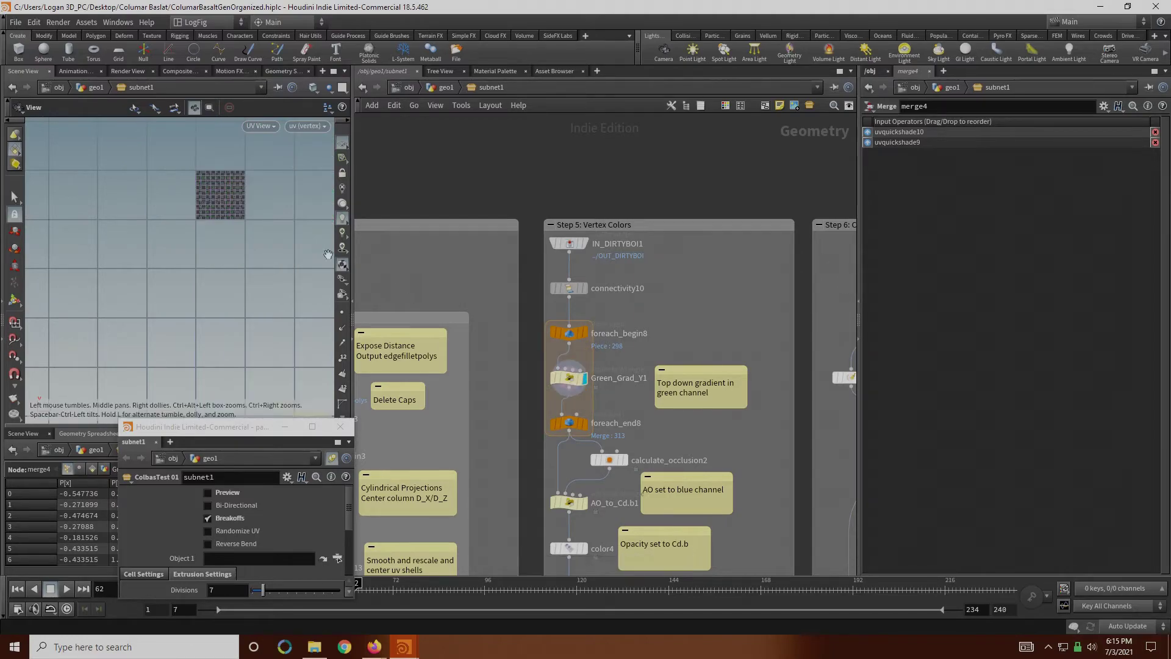
key(f)
click(584, 423)
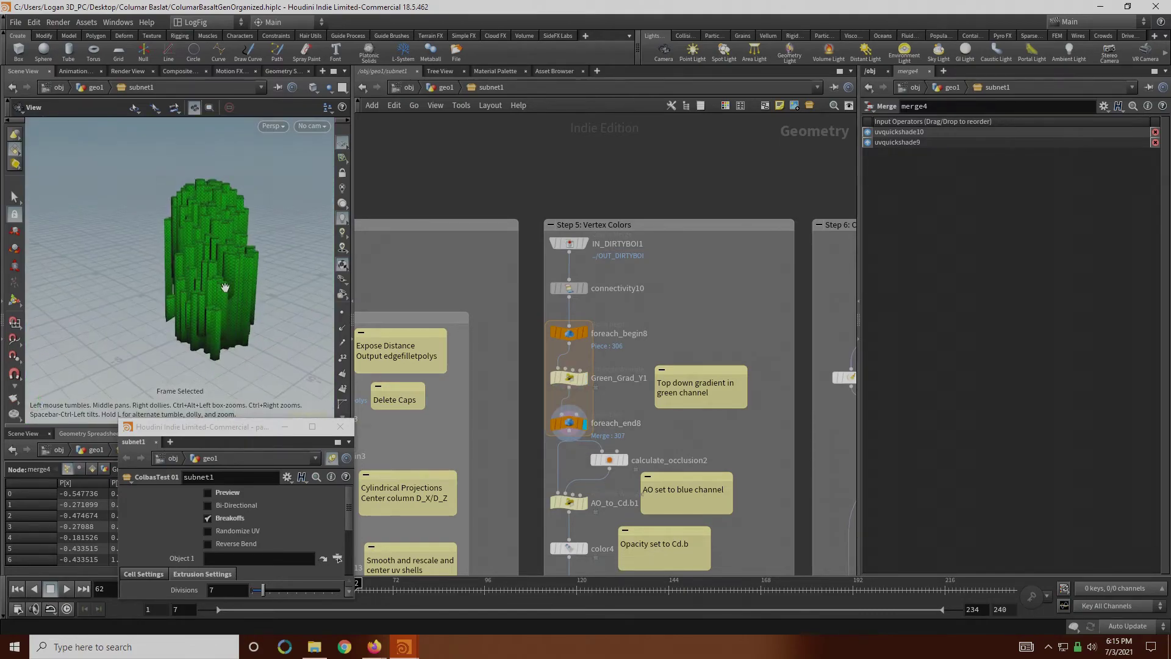
drag(244, 337, 178, 333)
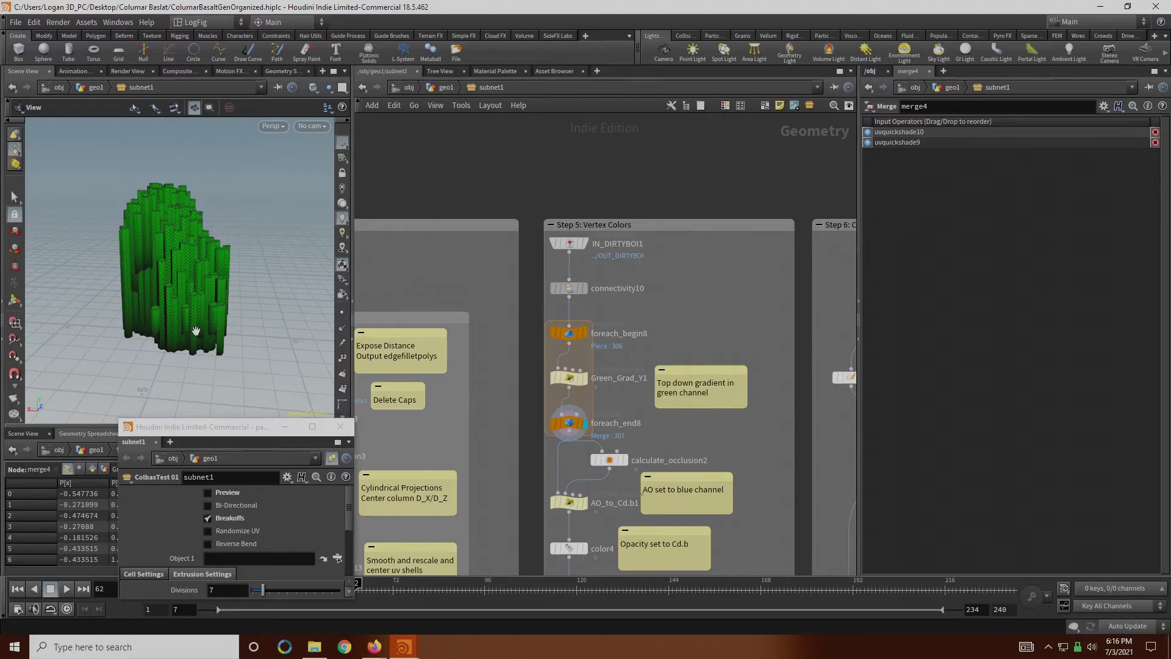
Step: Display calculate_occlusion2 and examine its occlusion settings, including the AO_to_Cd.b1 wrangle that writes the result to the blue channel
scroll(744, 323, down, 3)
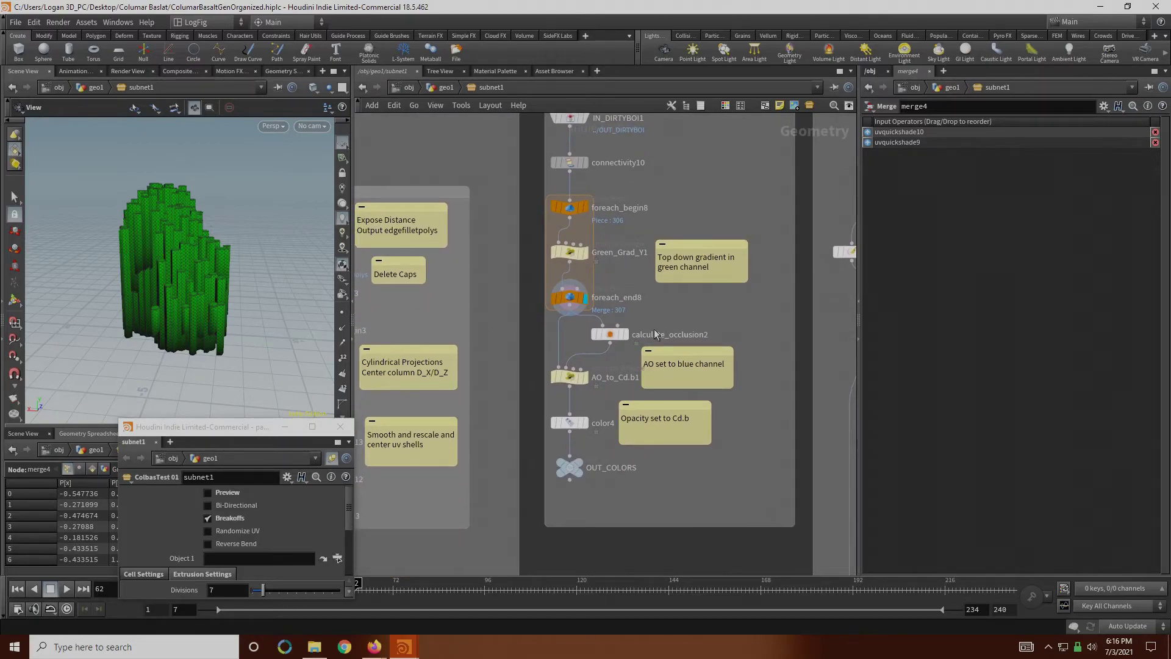
click(625, 335)
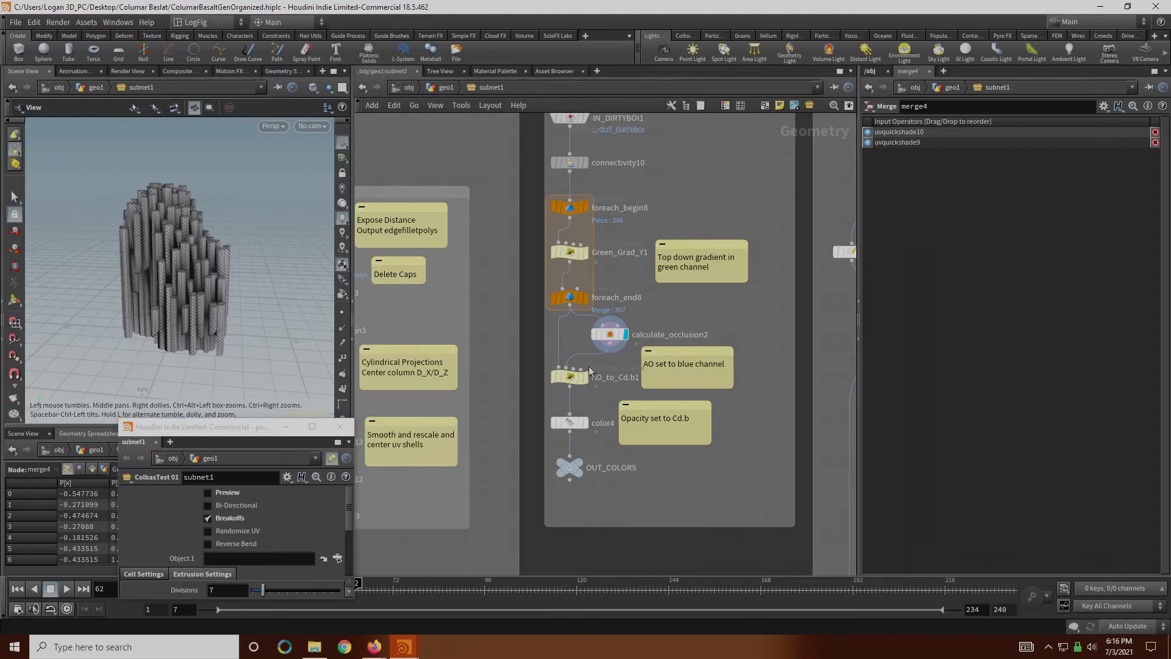
click(610, 334)
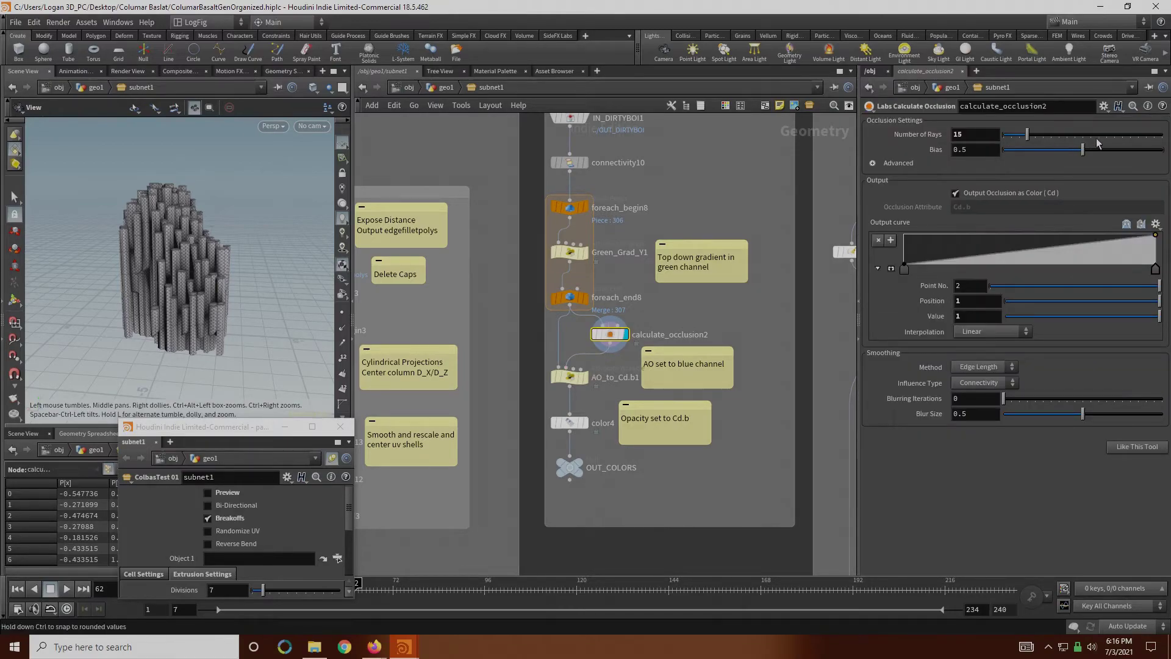
scroll(206, 268, up, 2)
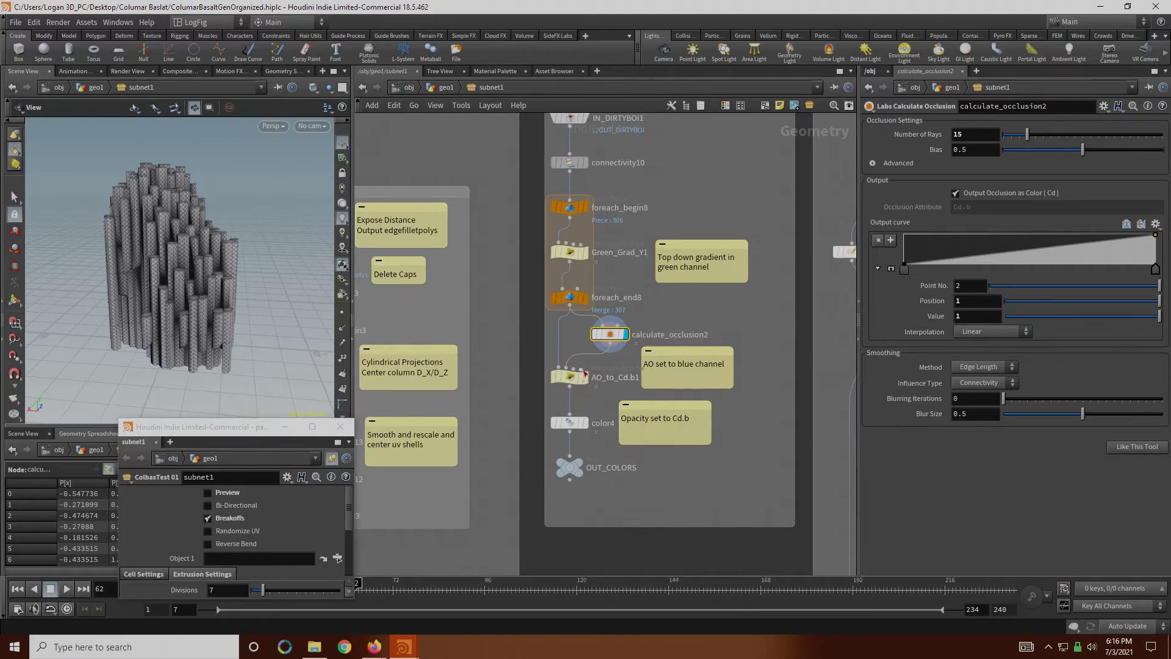
click(569, 378)
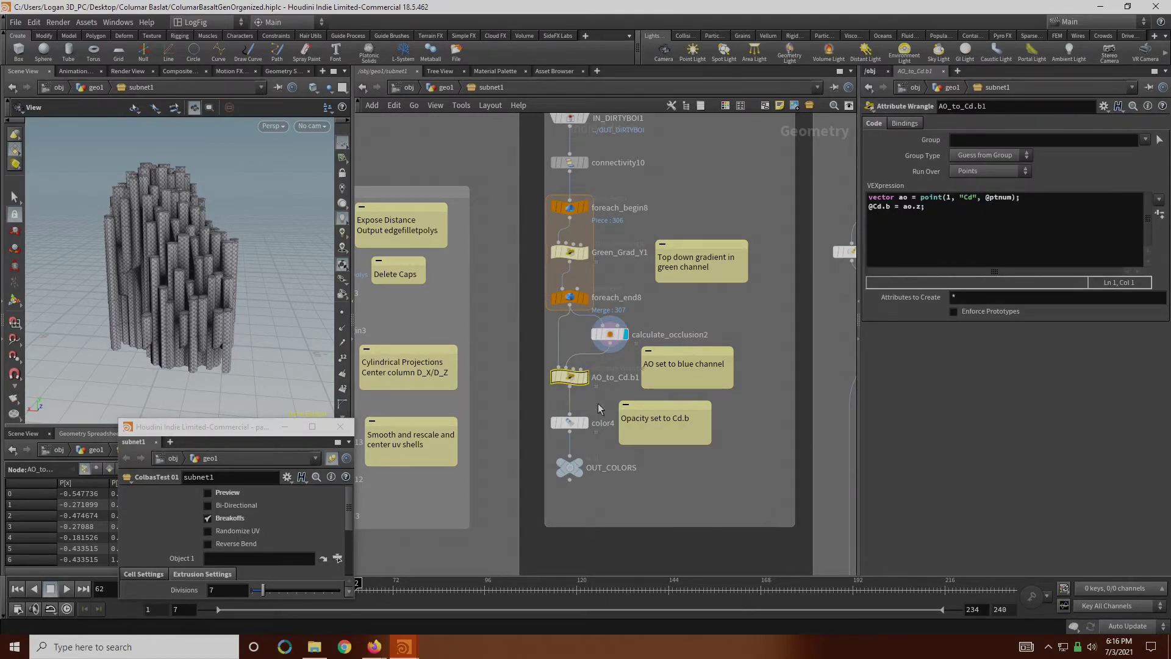
Step: Select color4 to examine its group setting, and display group4 to show the bevel edges collected for vertex coloring
click(560, 431)
key(Escape)
middle_drag(452, 442, 627, 282)
scroll(626, 282, down, 2)
middle_drag(503, 506, 523, 386)
scroll(523, 387, up, 2)
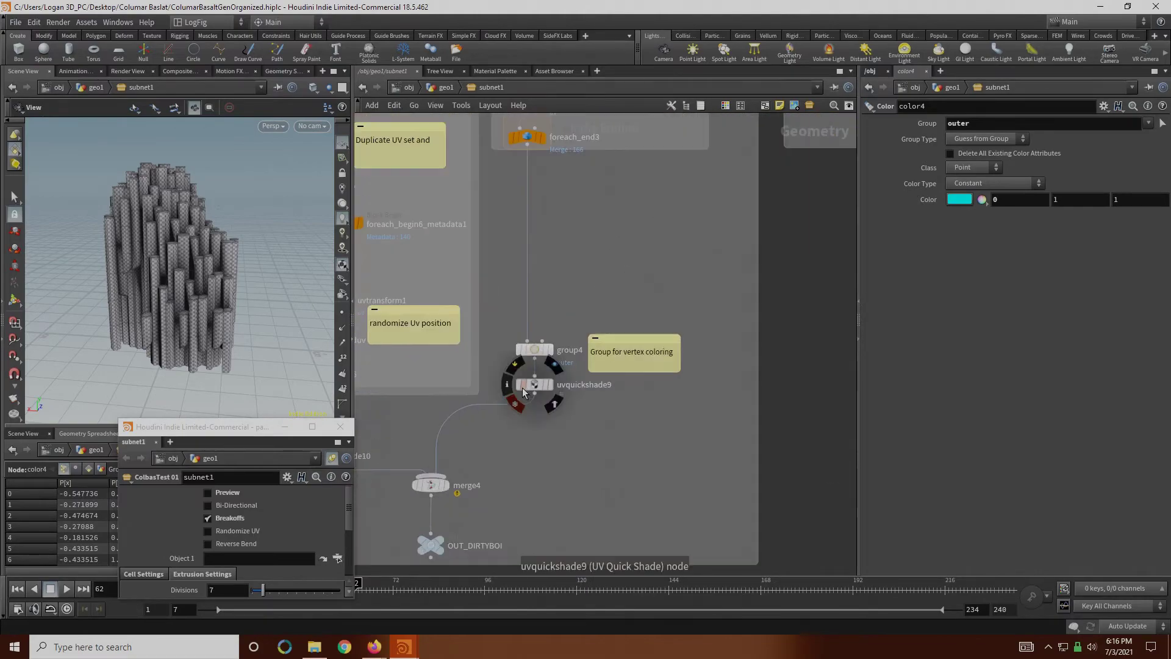
click(549, 348)
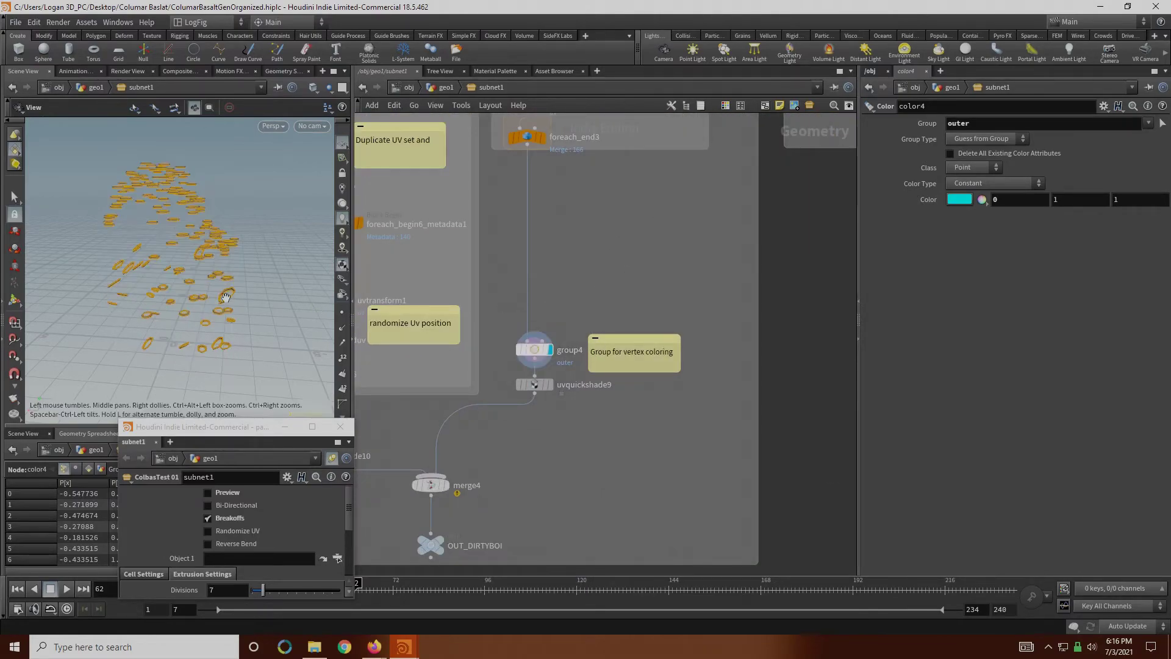
Step: Return to color4 in the Vertex Colors box and examine the constant color it assigns to the outer group
middle_drag(607, 265, 649, 266)
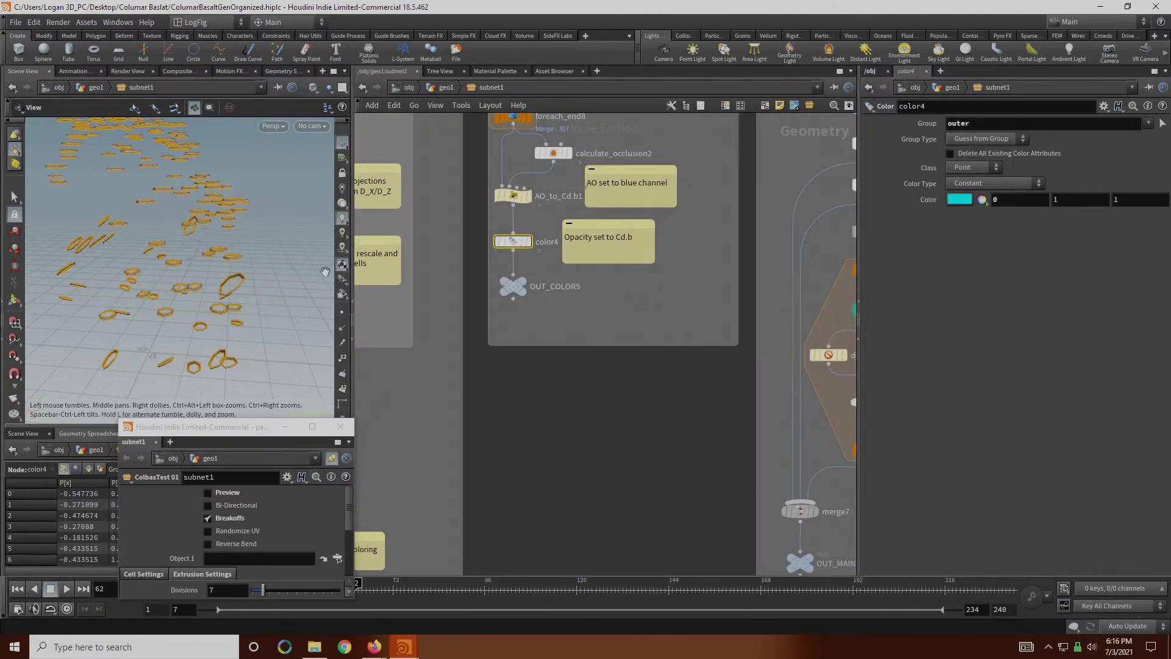
click(515, 286)
click(511, 242)
middle_drag(554, 235, 578, 245)
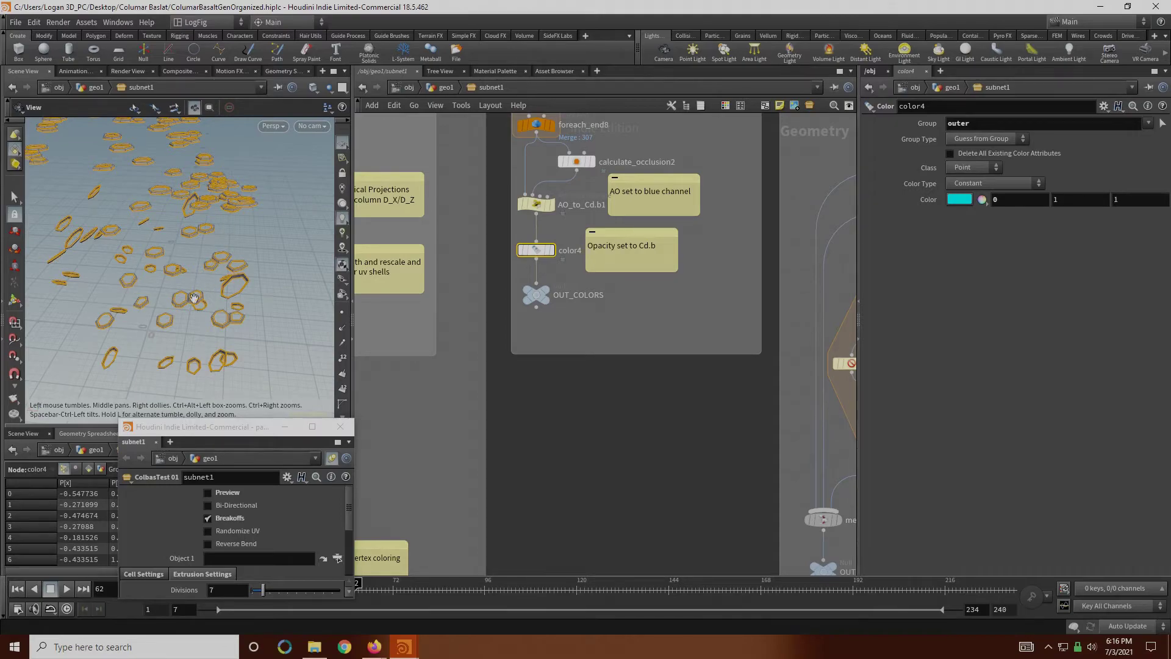
middle_drag(571, 344, 542, 547)
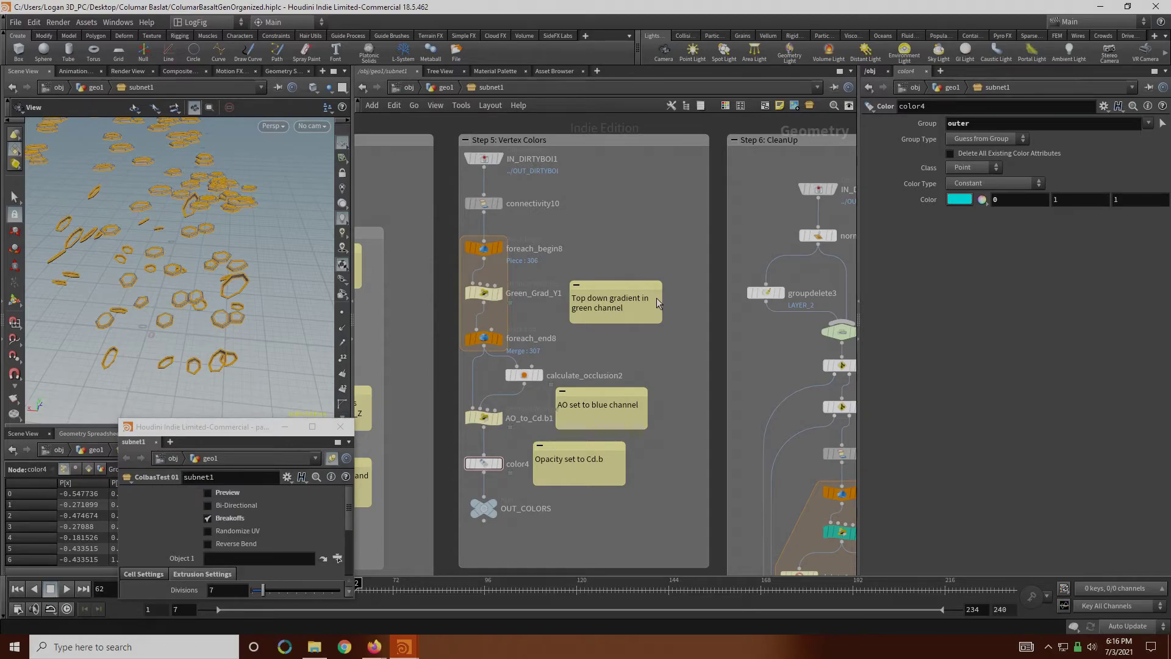
Step: Display IN_DIRTYBOI in the Step 6: CleanUp box and examine the combined vertex colors from the side and from below
middle_drag(686, 366, 428, 370)
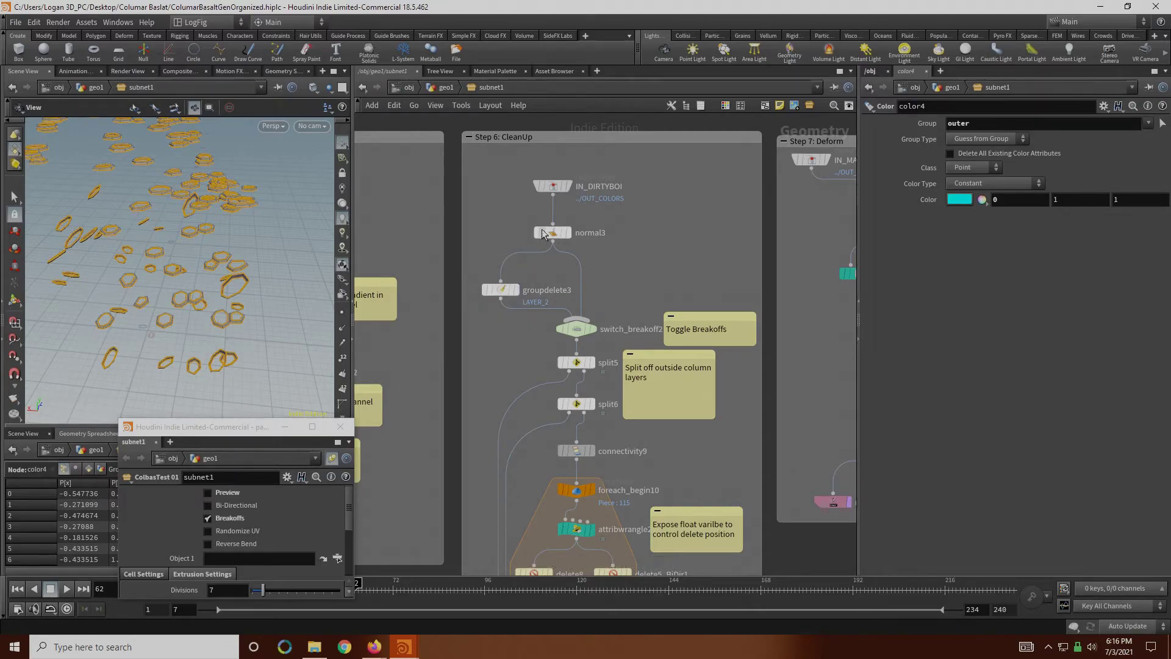
click(570, 186)
drag(298, 231, 159, 316)
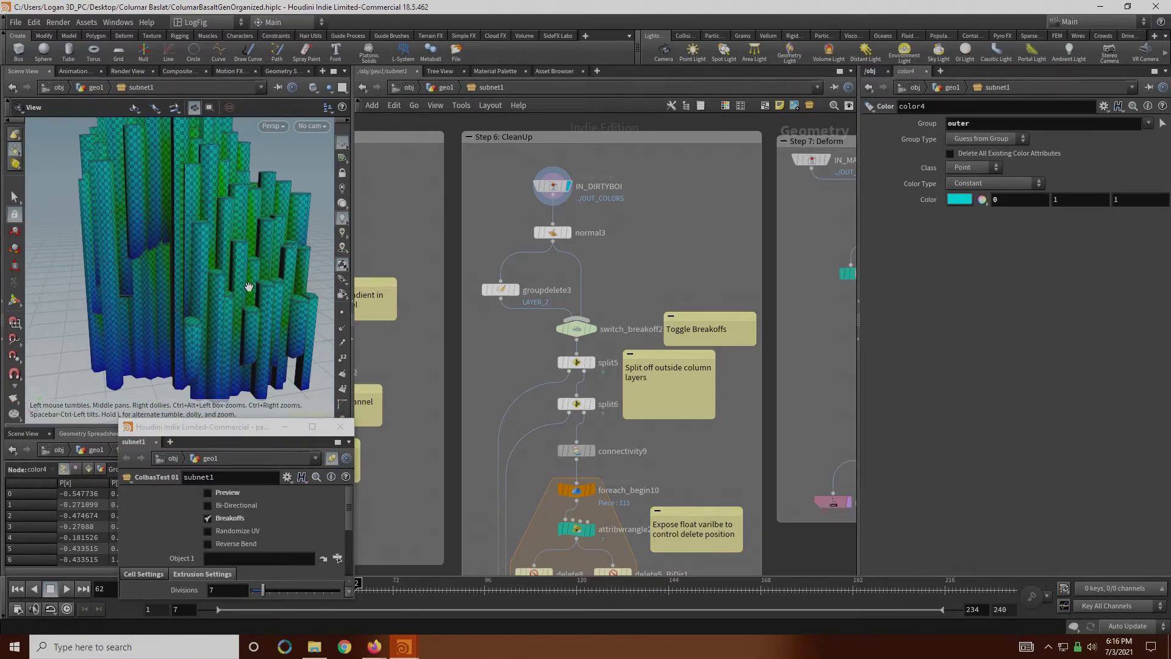
drag(242, 286, 133, 243)
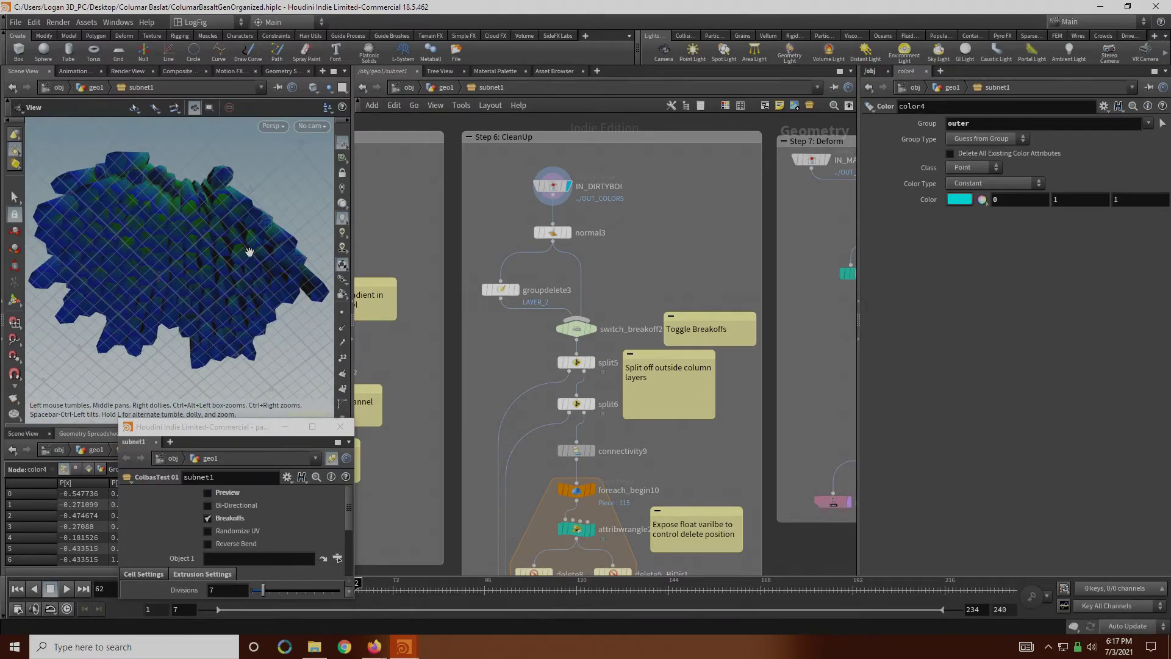
drag(208, 256, 214, 235)
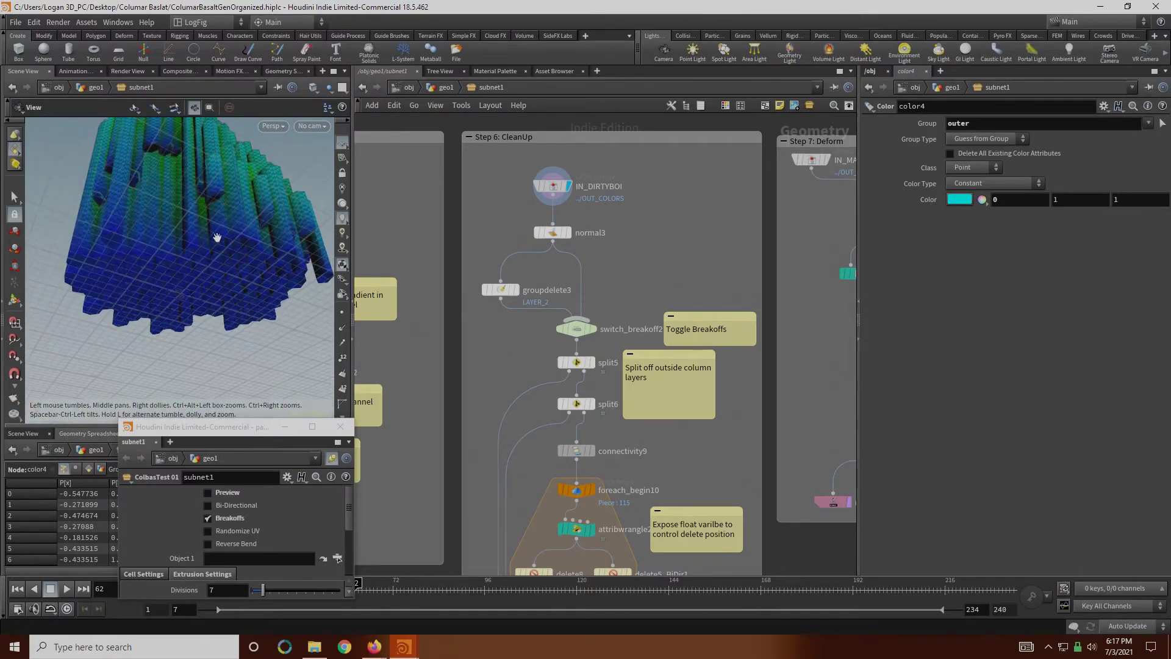
Step: Display split5 and split6 alternately to compare the outside column layers that each node splits off
click(515, 290)
click(593, 362)
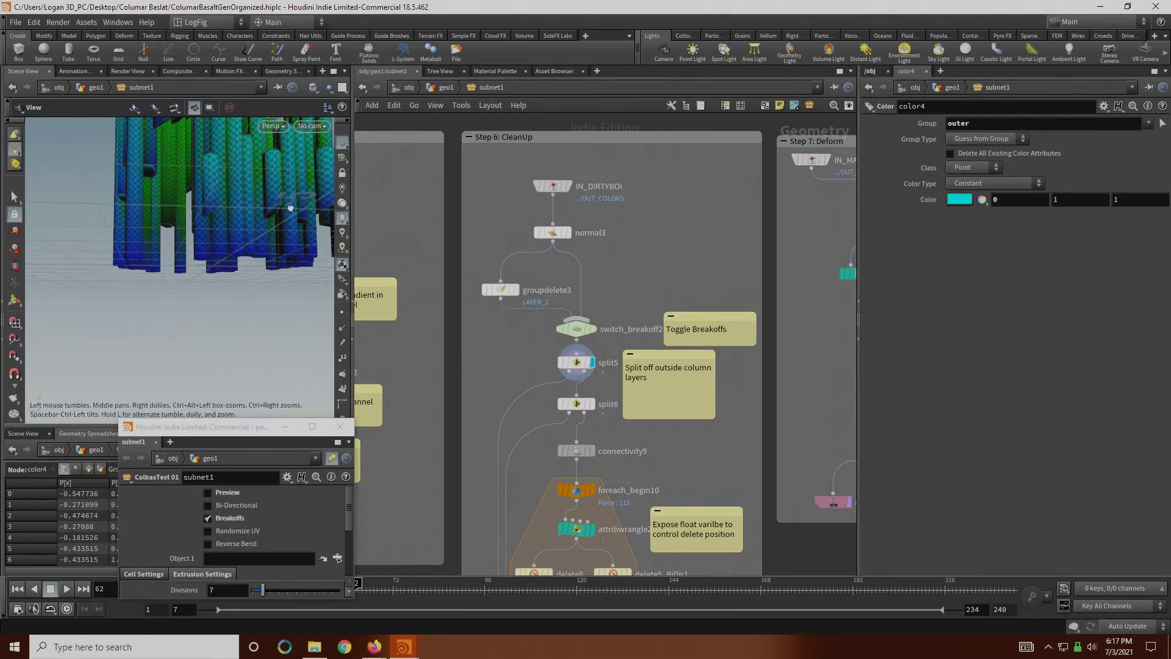
drag(255, 297, 269, 329)
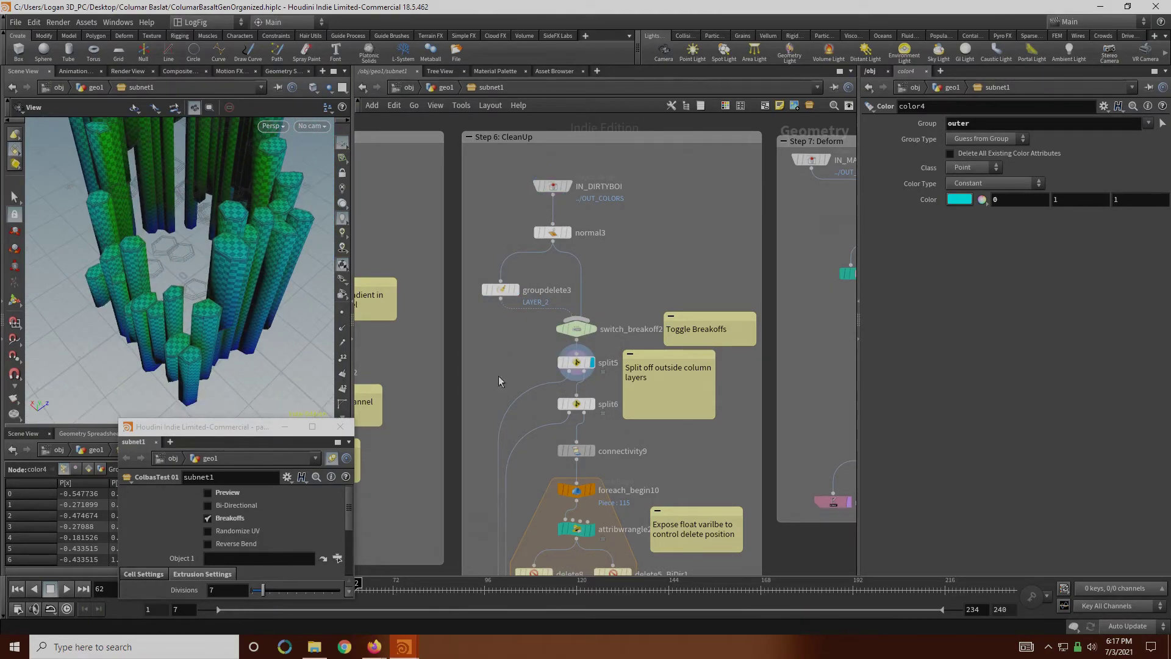
click(591, 403)
drag(196, 209, 171, 269)
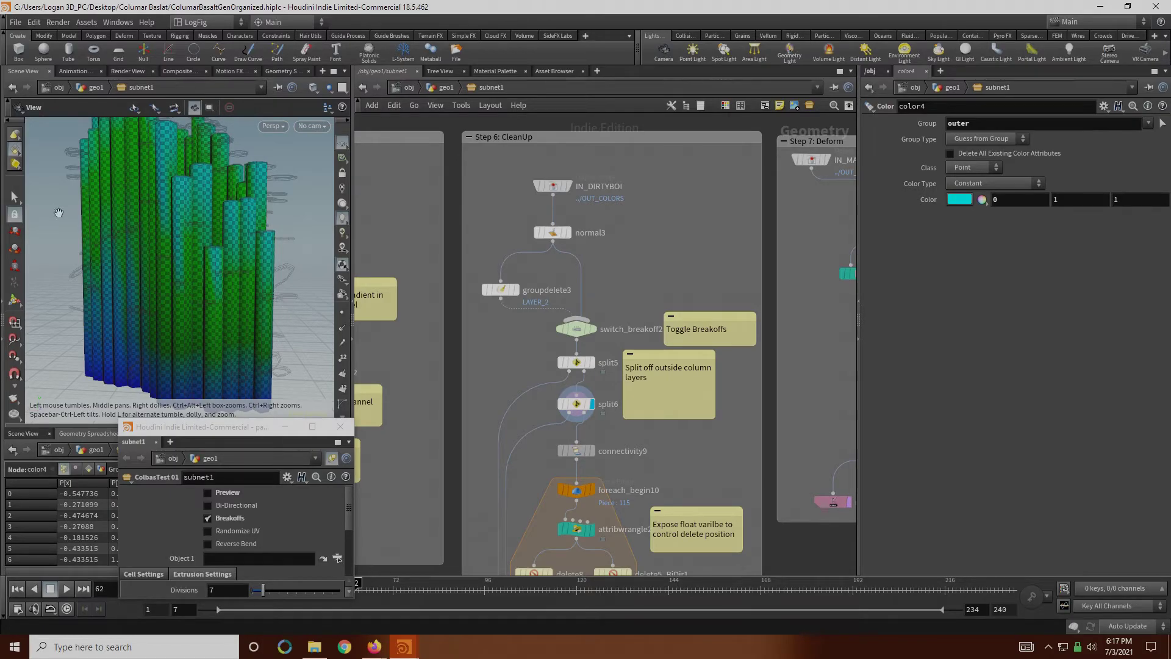
click(591, 363)
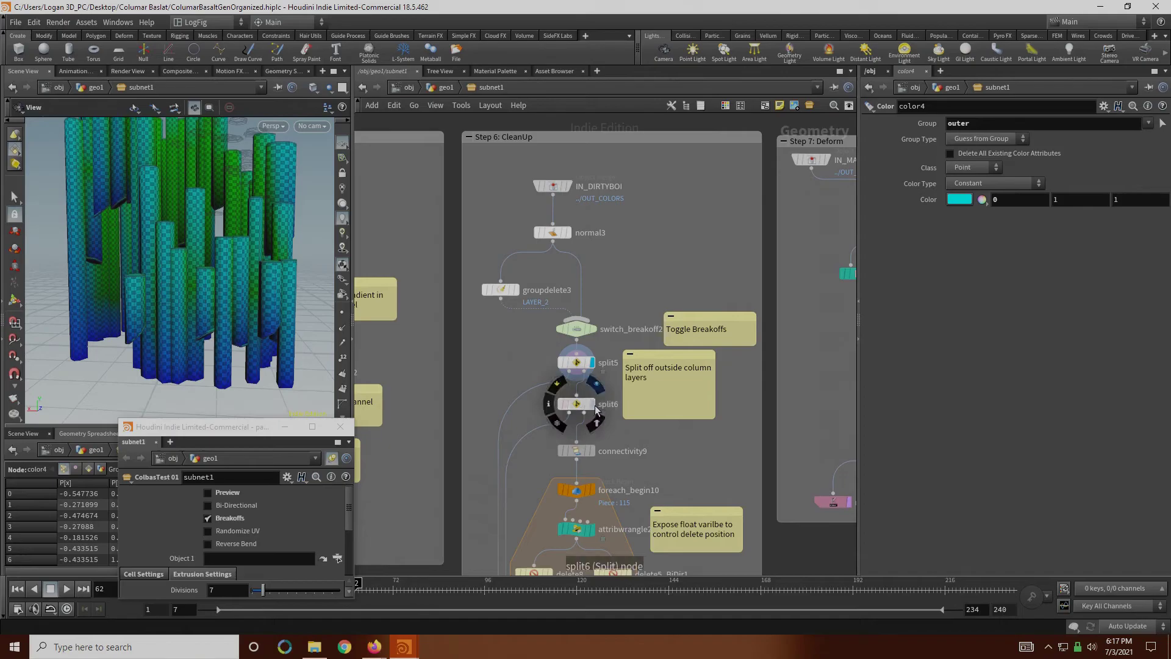
click(593, 405)
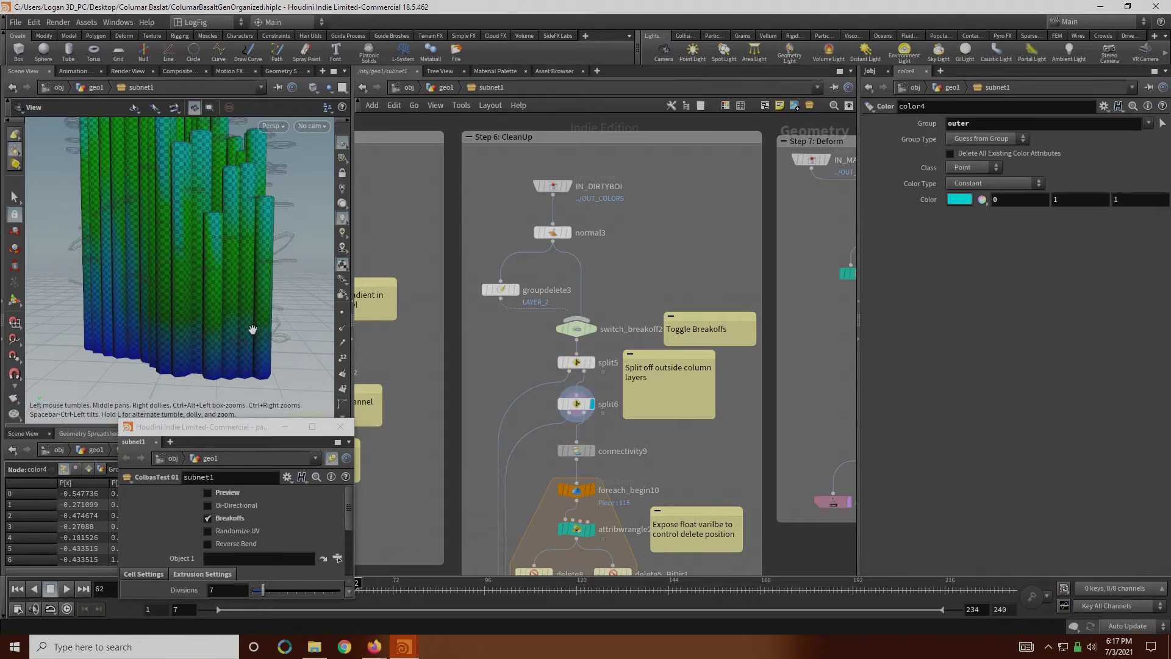
drag(246, 277, 162, 263)
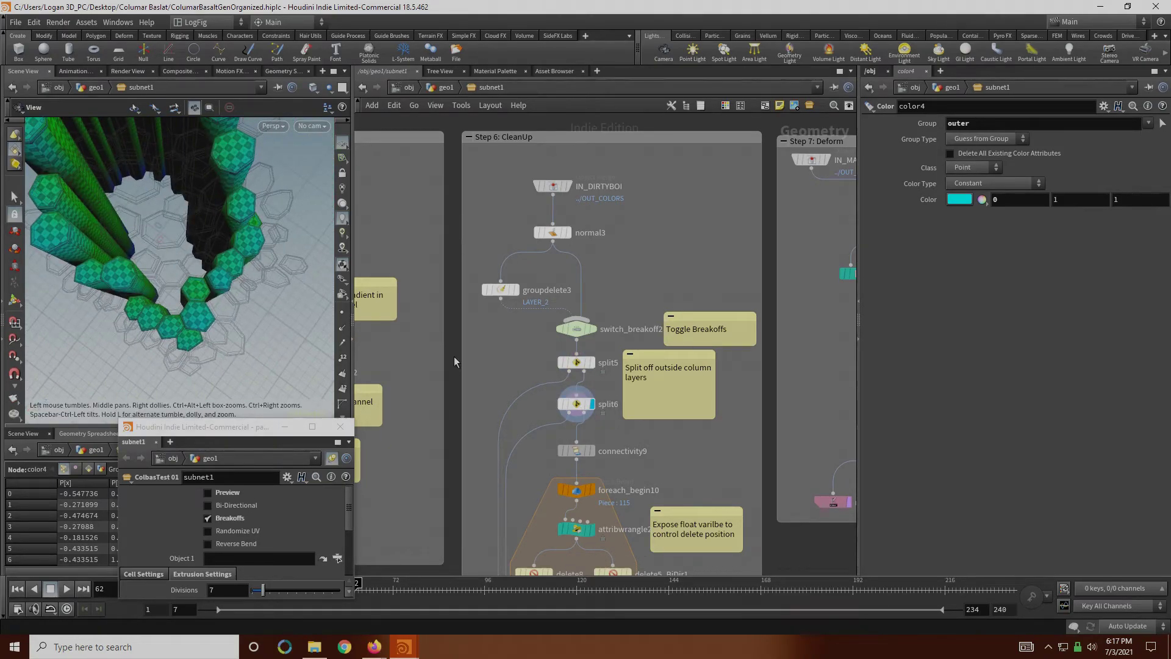
drag(231, 244, 206, 156)
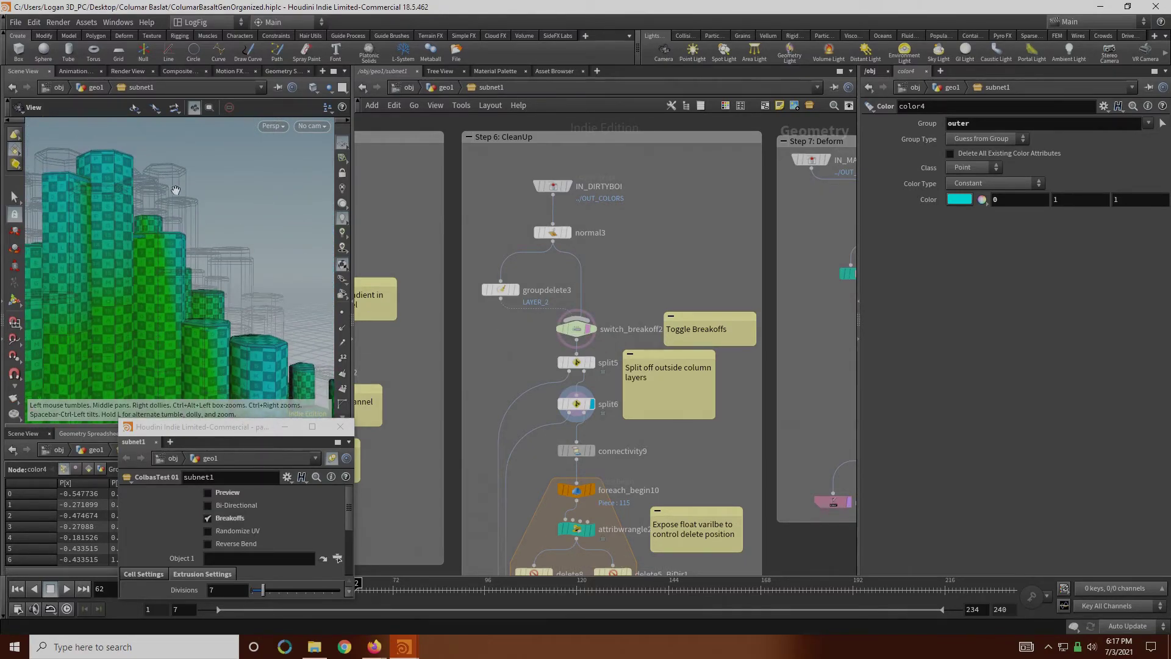
Step: Turn on subnet1's Bi-Directional option and inspect the undersides of the columns
middle_drag(713, 451, 711, 274)
drag(195, 281, 151, 201)
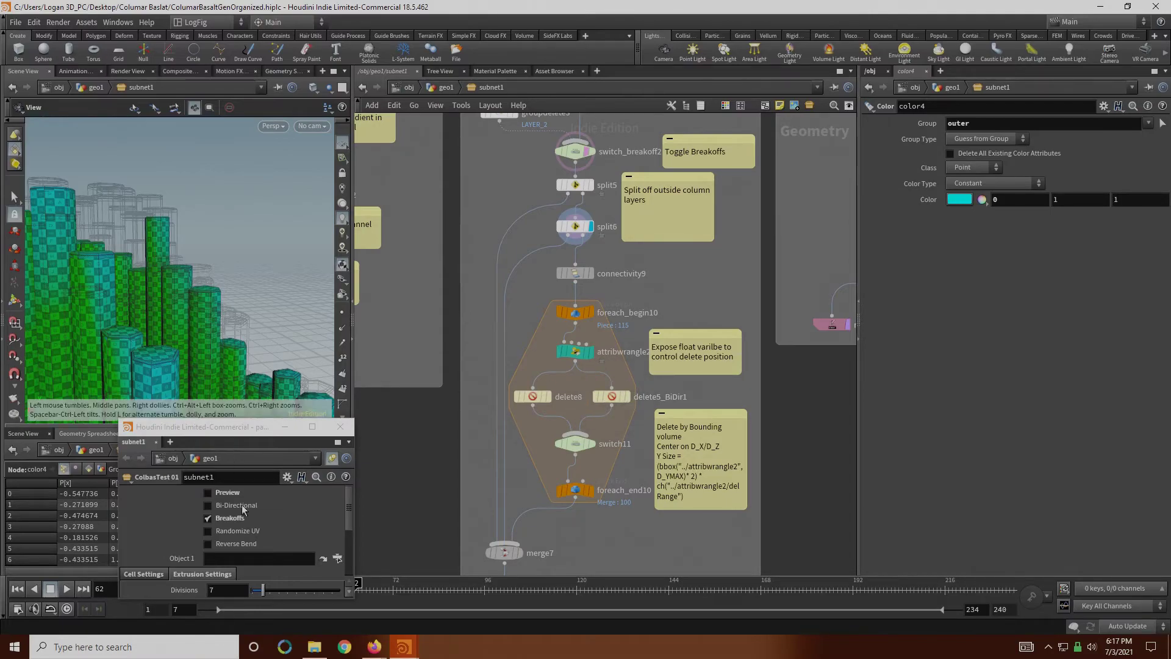
click(209, 506)
right_drag(135, 339, 156, 262)
middle_drag(157, 262, 211, 333)
scroll(223, 332, up, 3)
drag(240, 343, 238, 248)
scroll(202, 334, up, 3)
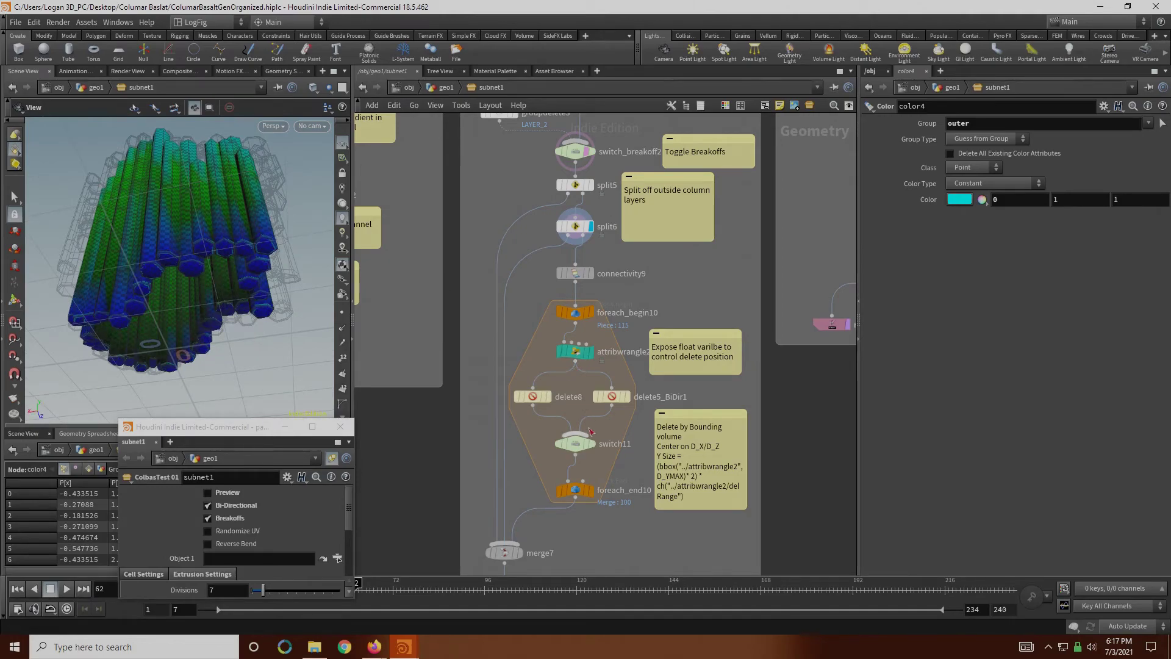
Step: Examine the Bounding Volume size settings of delete8, including the Y size expression, and look at the column undersides
click(533, 396)
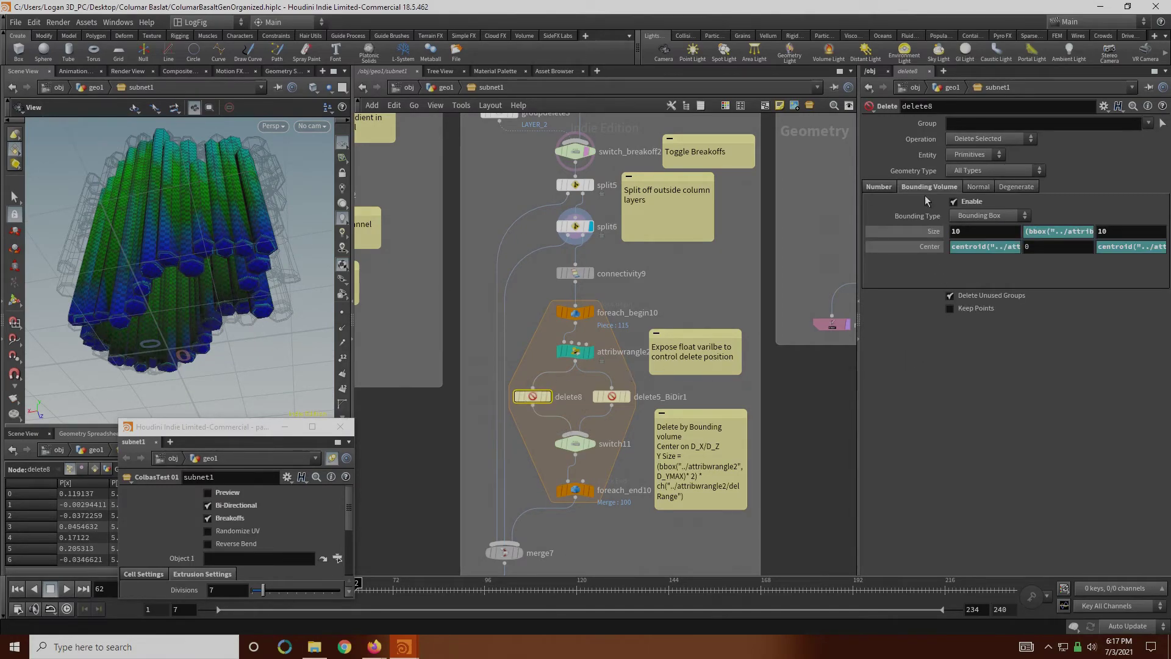
click(883, 187)
click(904, 186)
click(530, 407)
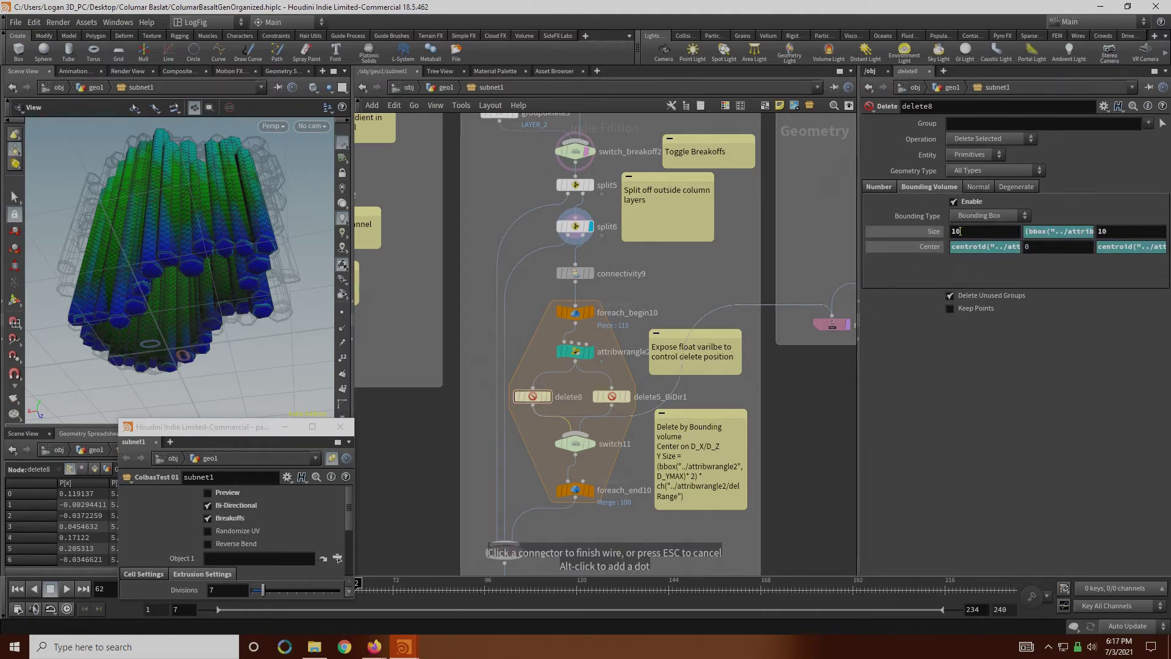
click(1005, 418)
double_click(977, 230)
click(1112, 232)
click(1127, 230)
click(1055, 379)
click(1067, 233)
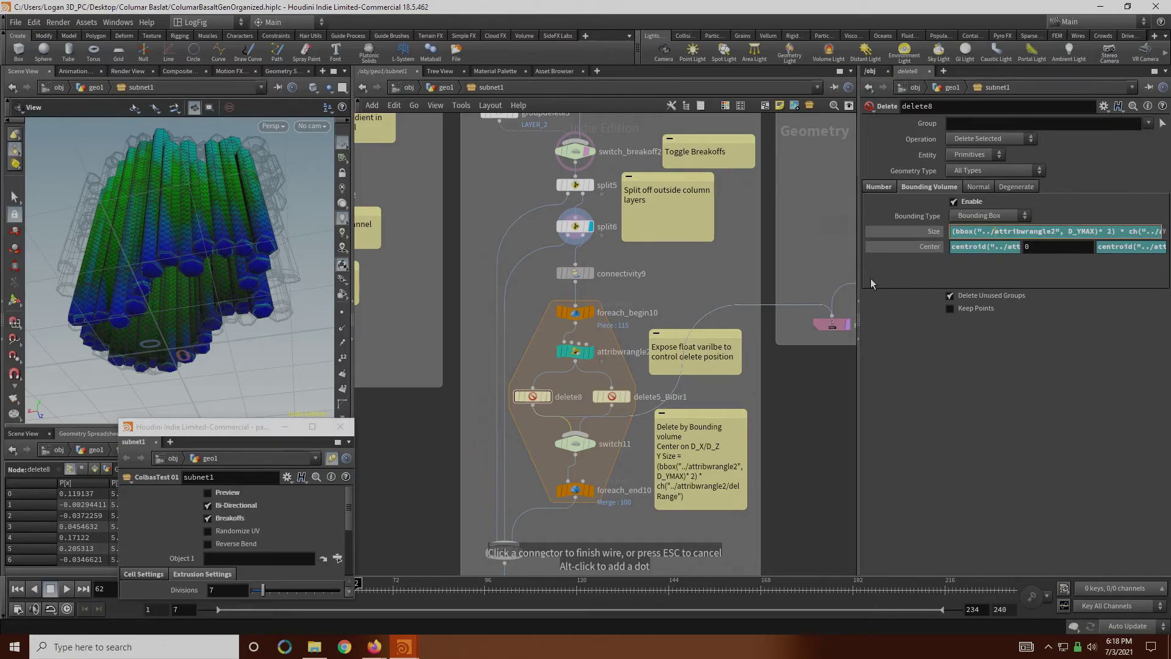
drag(287, 274, 308, 327)
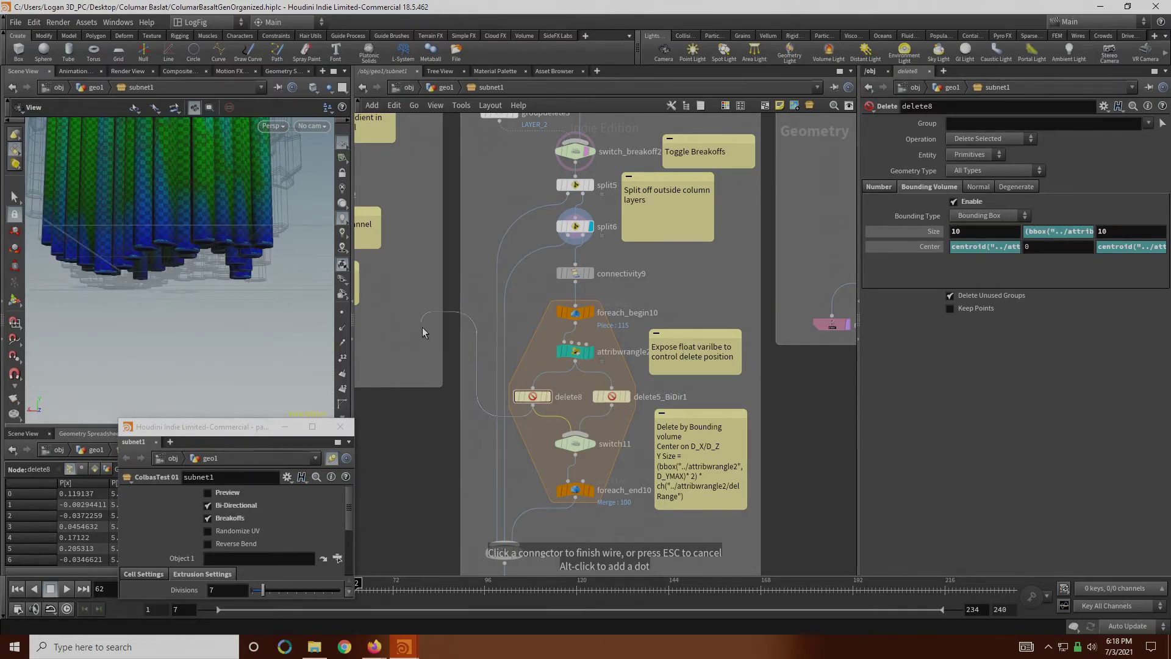
key(Escape)
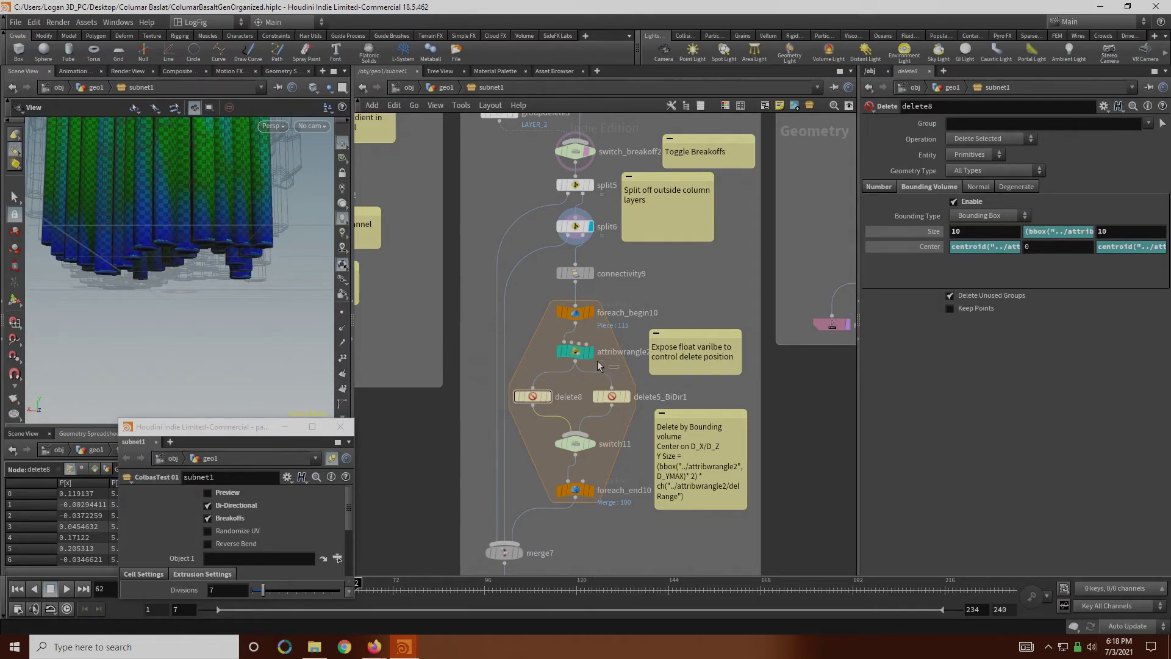
Step: Inspect attribwrangle2's chf("delRange") code and compare its Delrange parameter with subnet1's Cull Inner setting
click(575, 352)
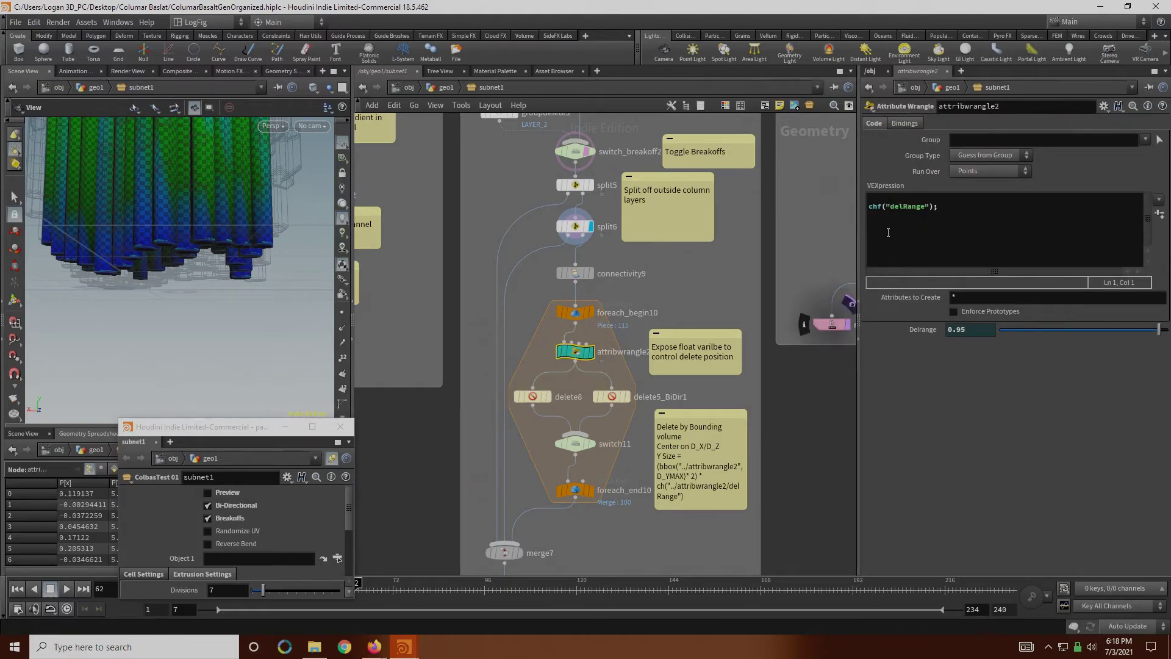
drag(943, 218, 867, 205)
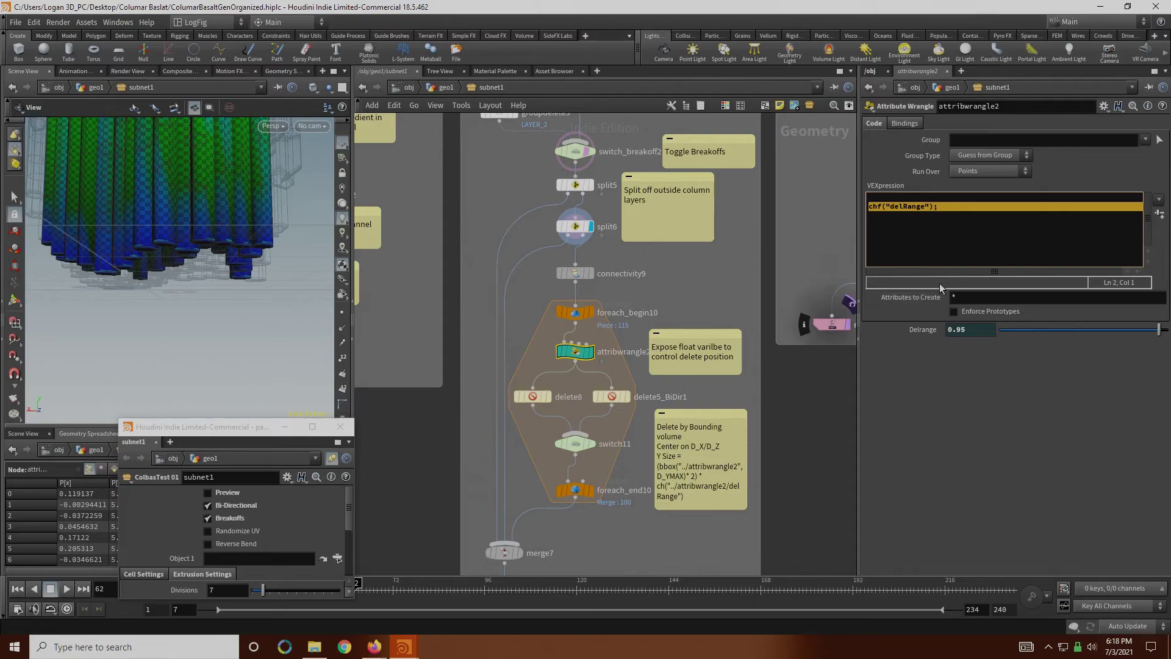
scroll(241, 519, down, 5)
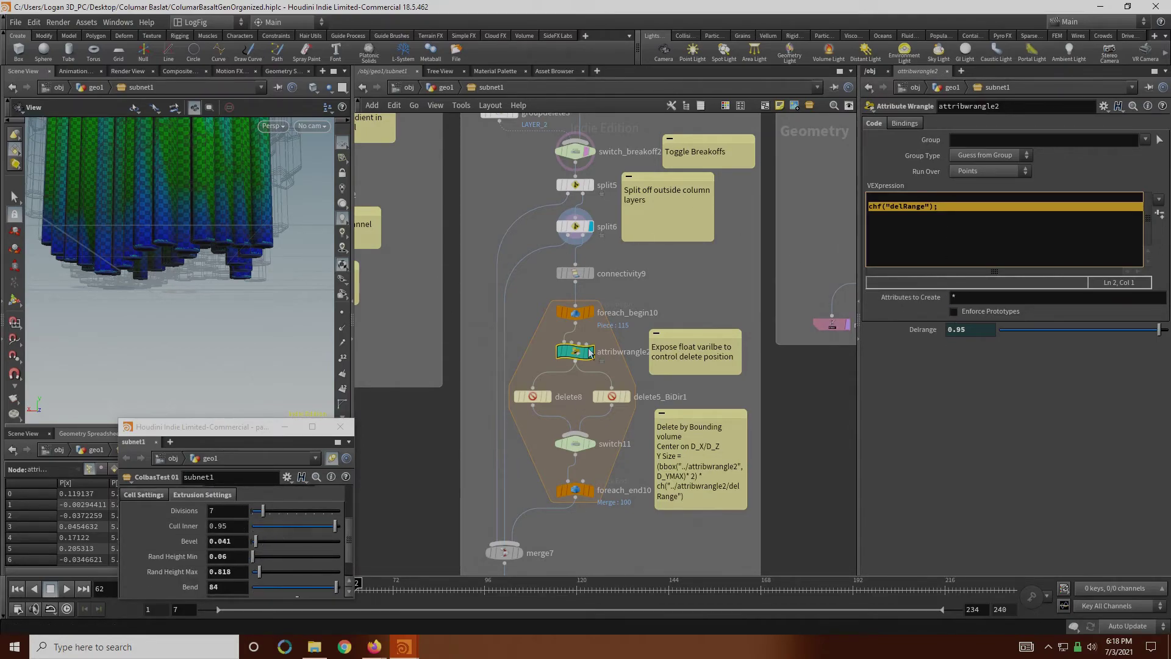
middle_drag(679, 313, 683, 259)
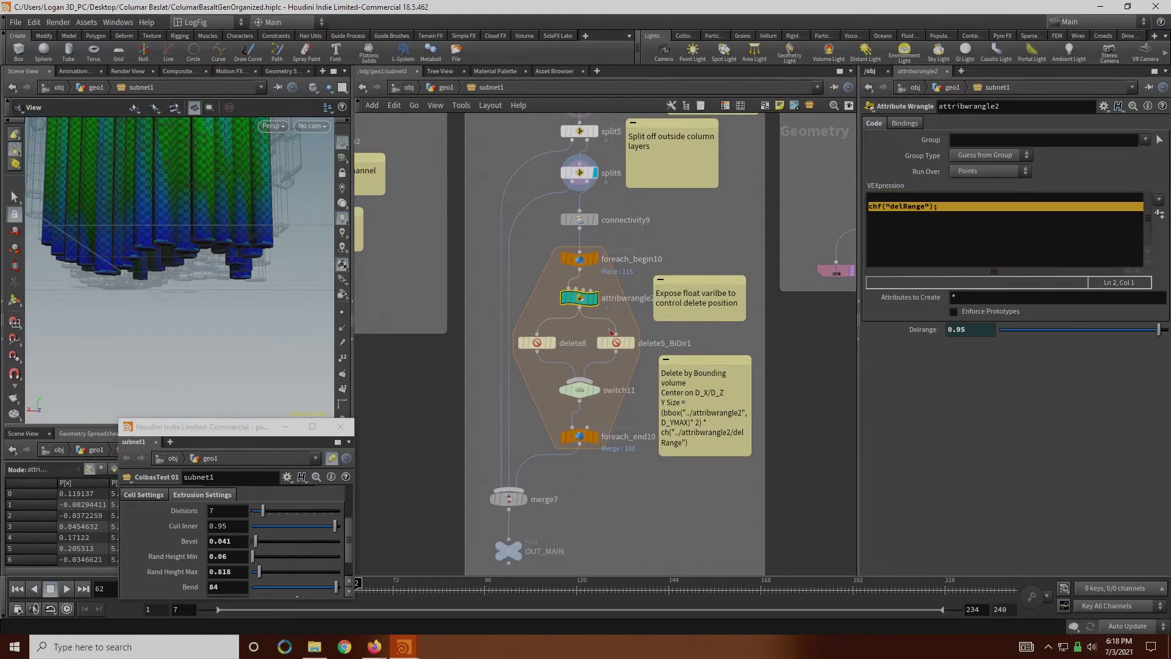
Step: Review delete8's bounding settings again and display attribwrangle2 and connectivity9 in turn to examine the inner columns
click(531, 333)
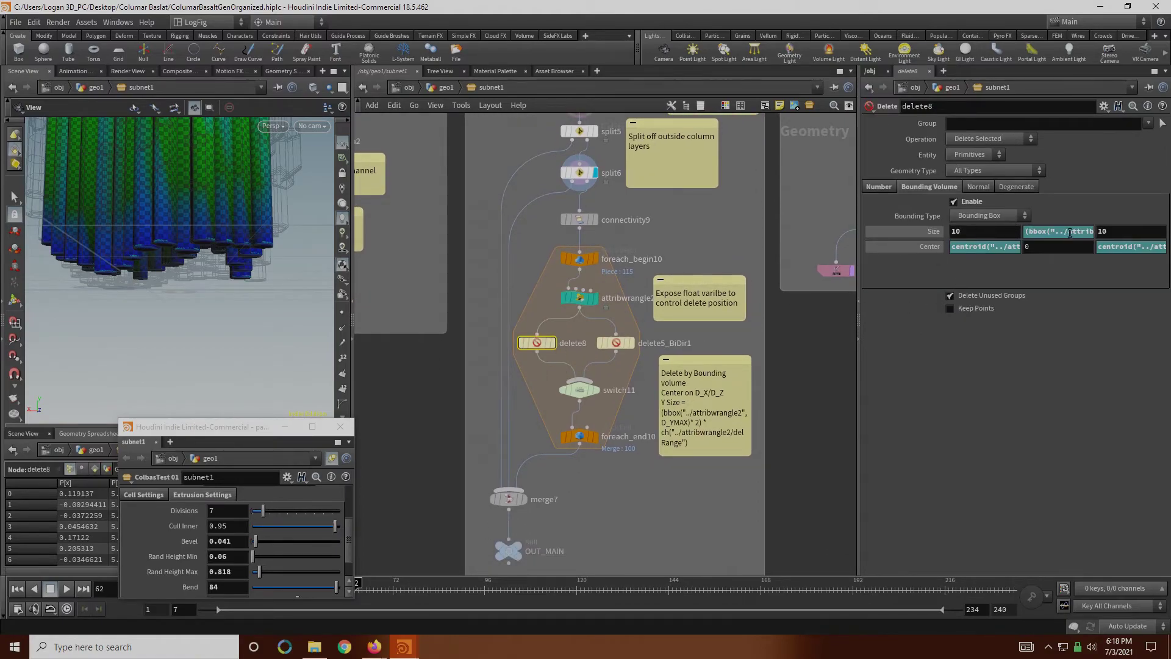
drag(123, 196, 205, 282)
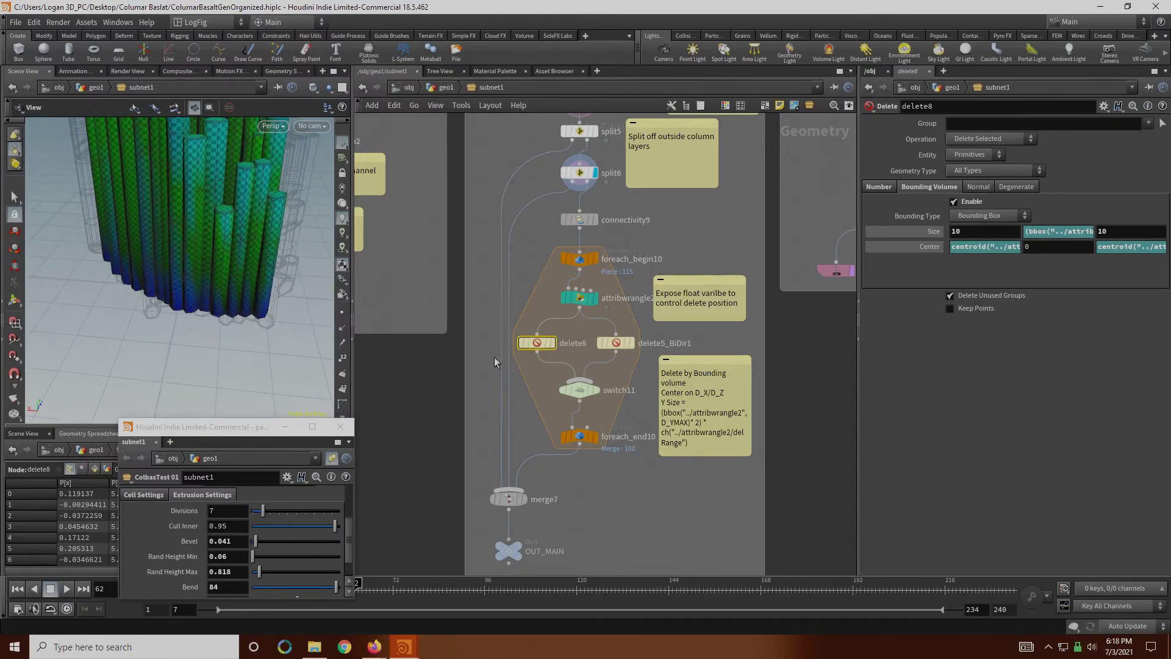
click(591, 297)
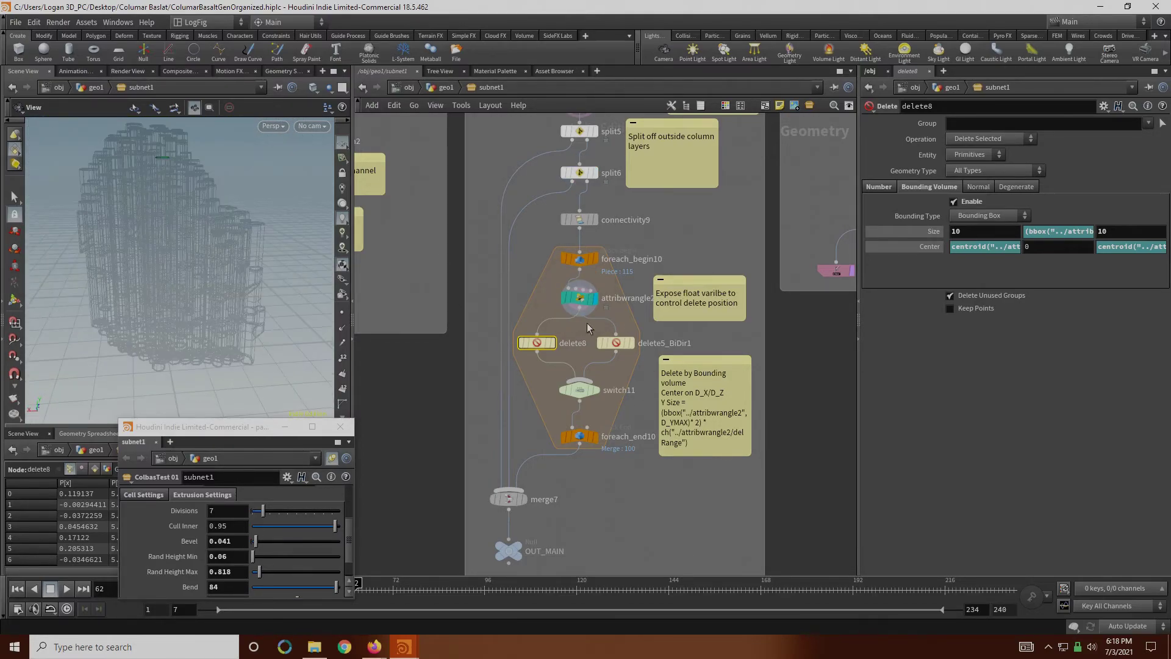
click(591, 223)
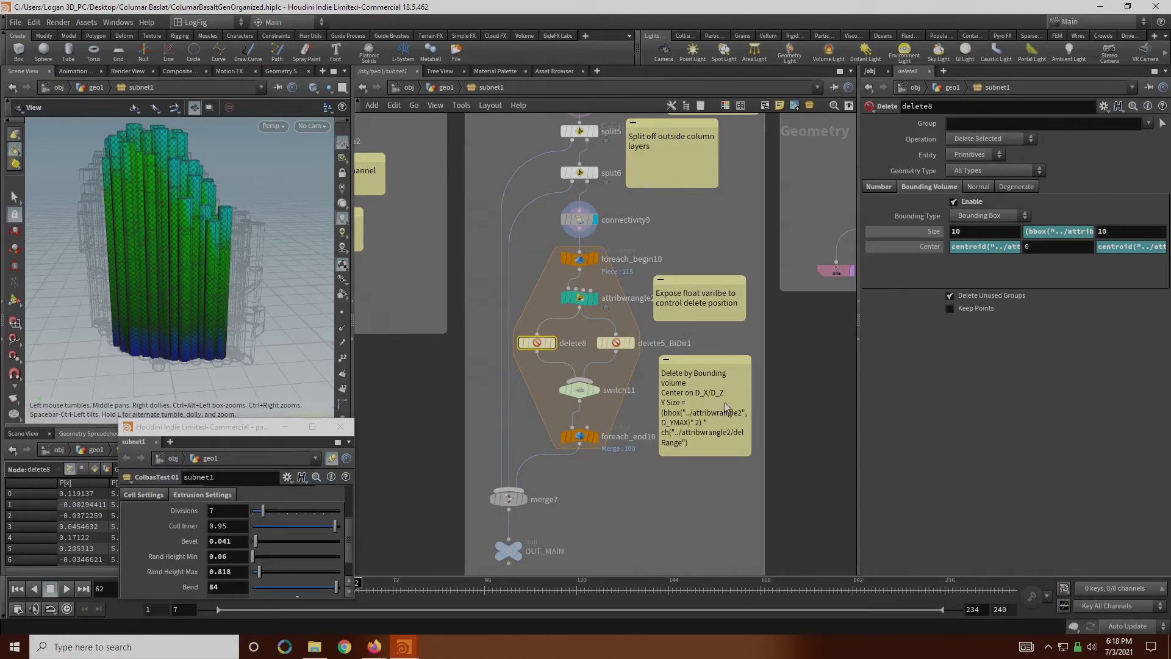
Step: Open delete8's Y size expression in the expression editor and trace its delRange reference back to attribwrangle2
click(1066, 232)
key(alt+e)
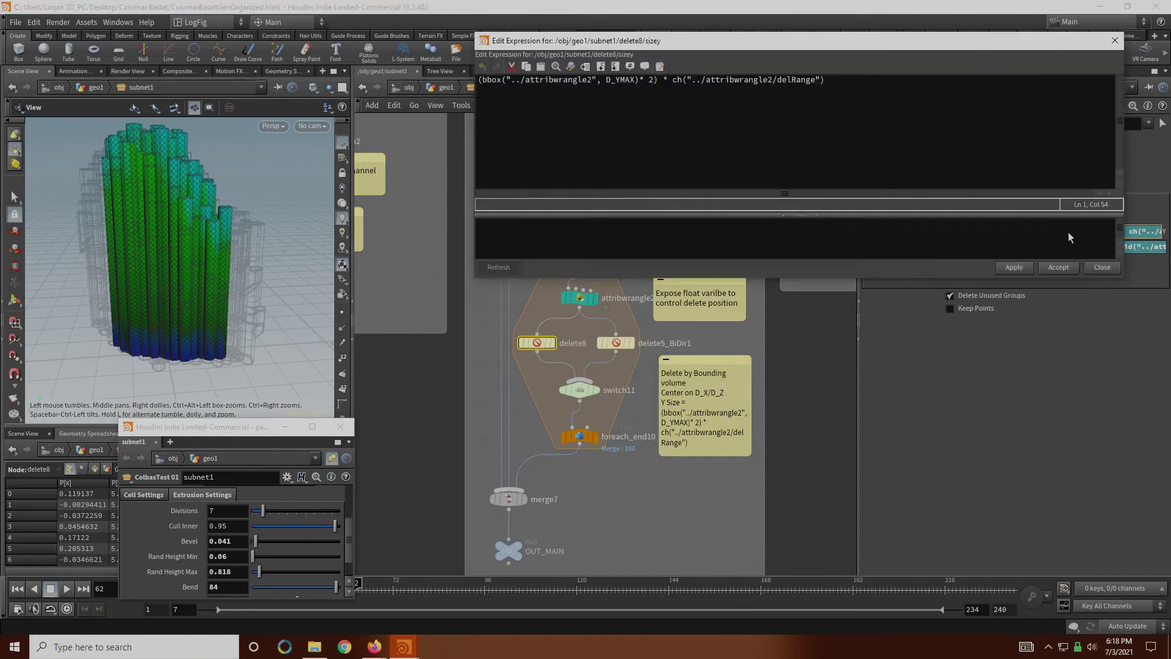
drag(846, 91, 740, 18)
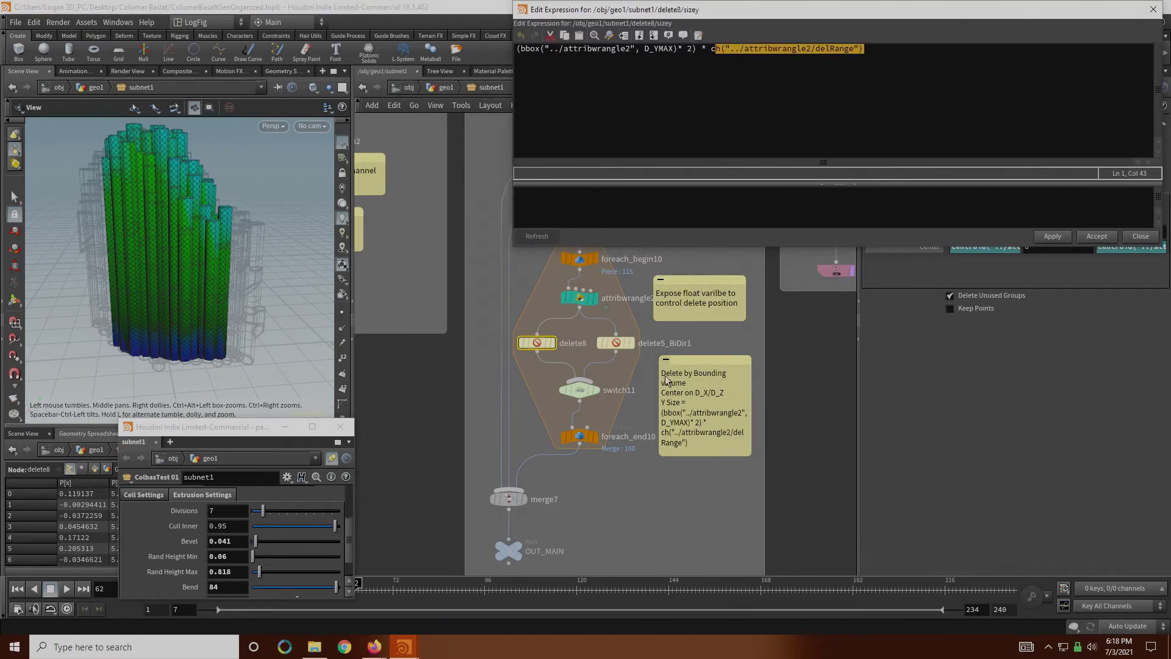
mouse_move(587, 280)
click(579, 298)
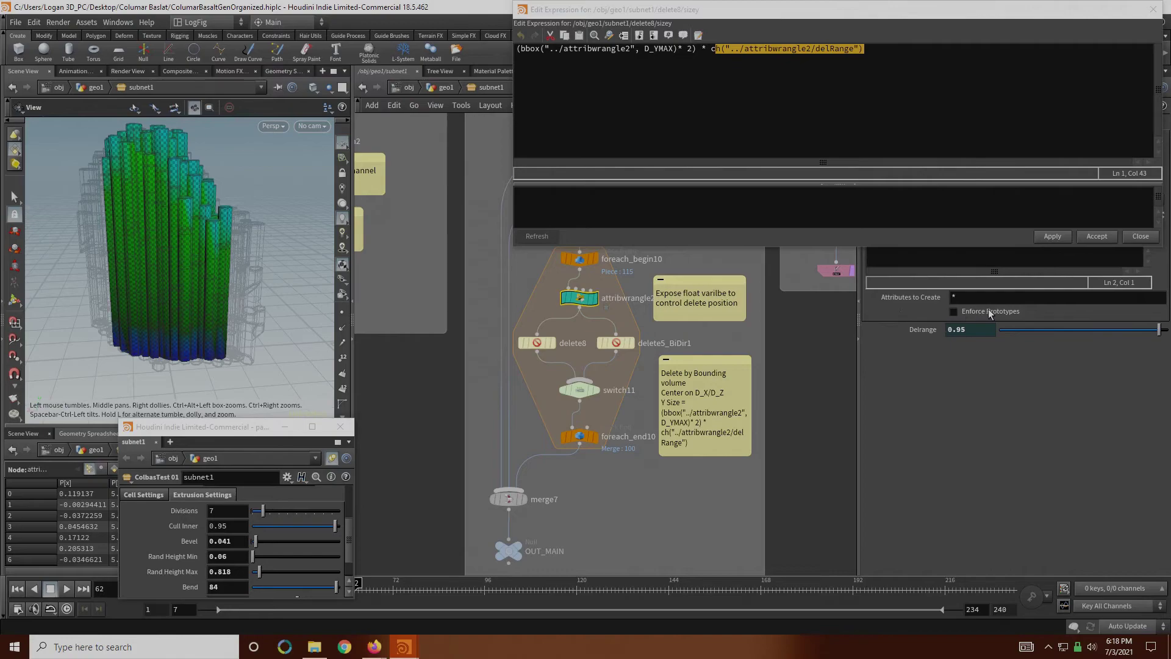
drag(940, 7, 939, 89)
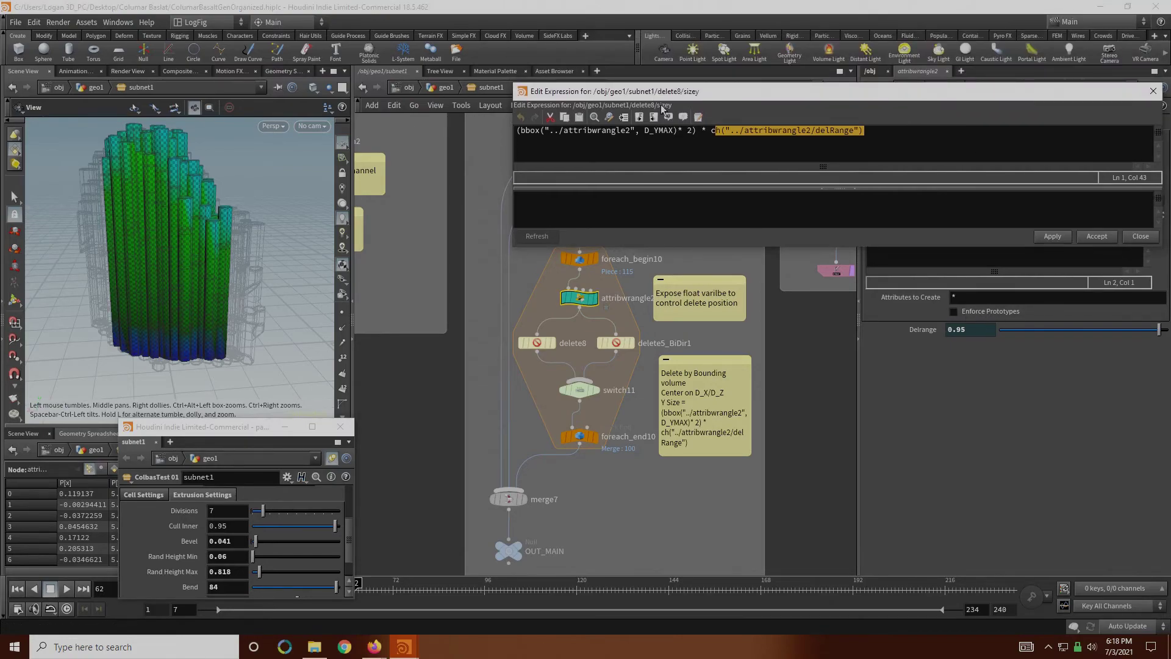
click(1152, 90)
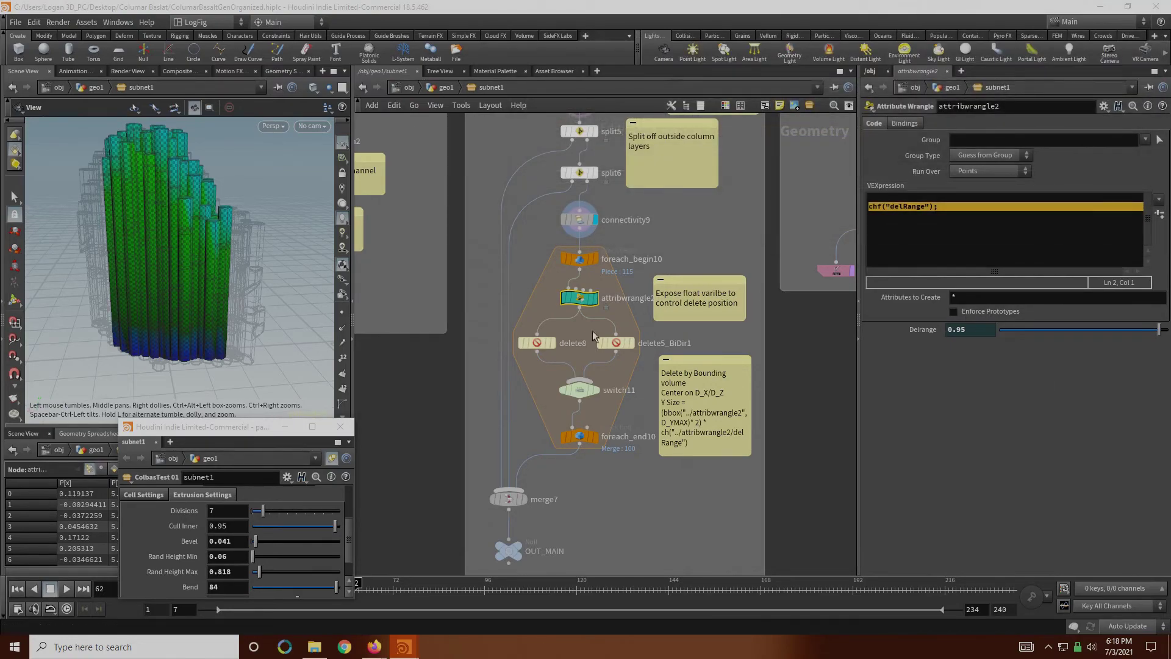
Step: Raise attribwrangle2's Delrange to 1 with delete8 displayed, and turn off subnet1's Bi-Directional option
click(552, 343)
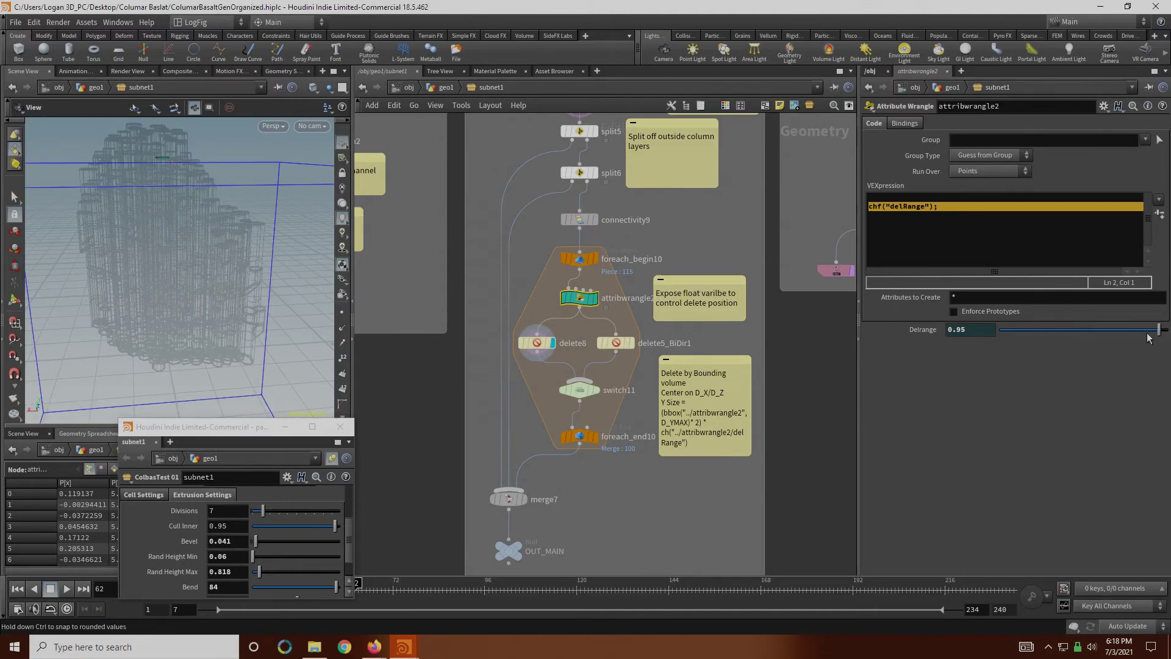
drag(1159, 330, 1166, 330)
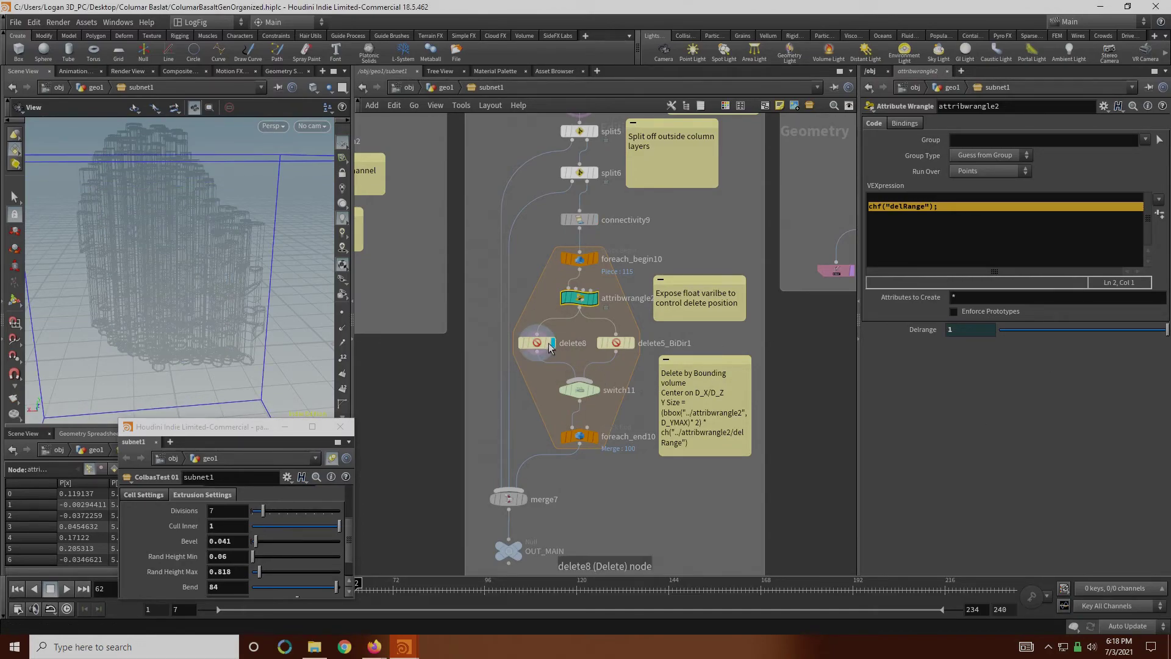
drag(124, 194, 131, 211)
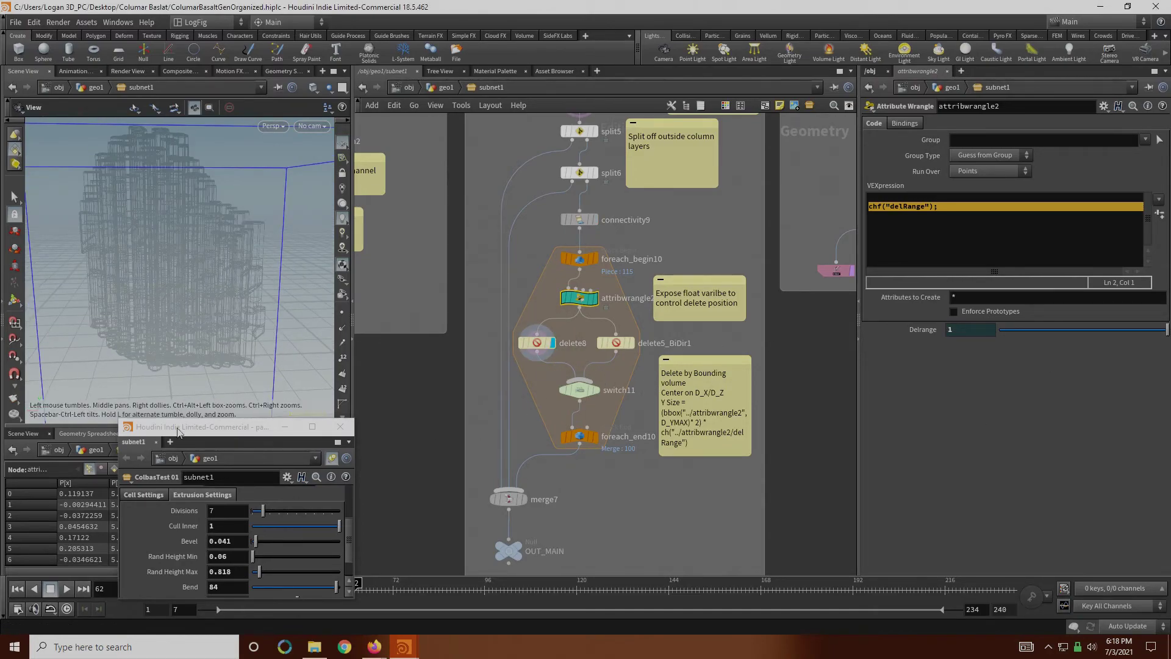
scroll(221, 543, up, 3)
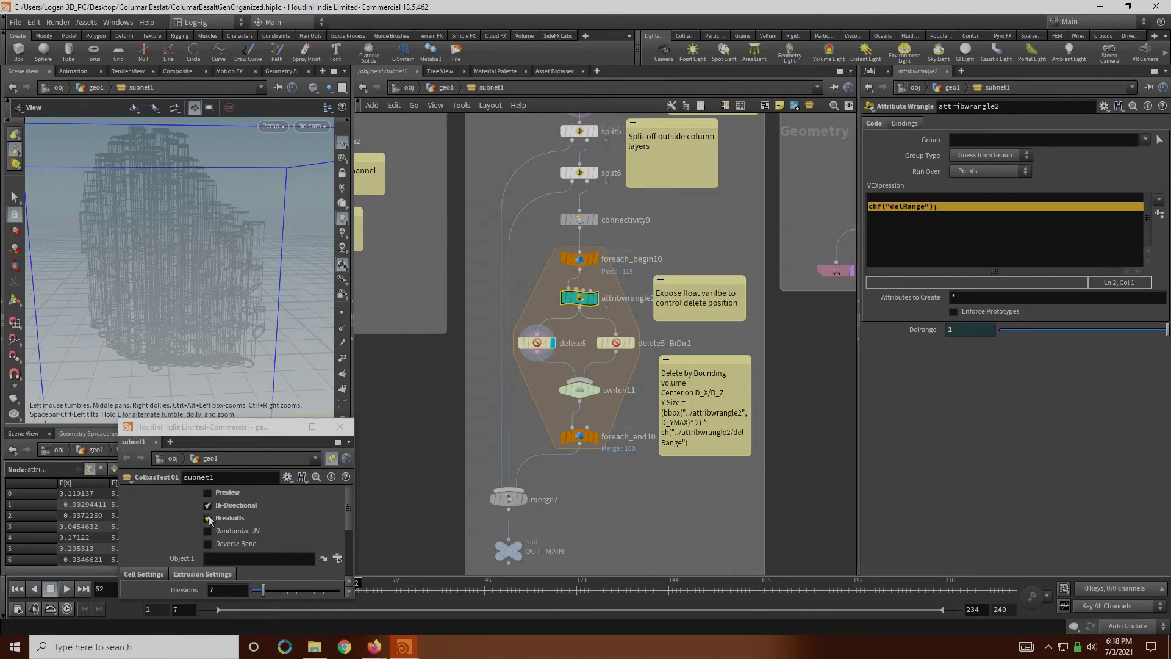
click(208, 506)
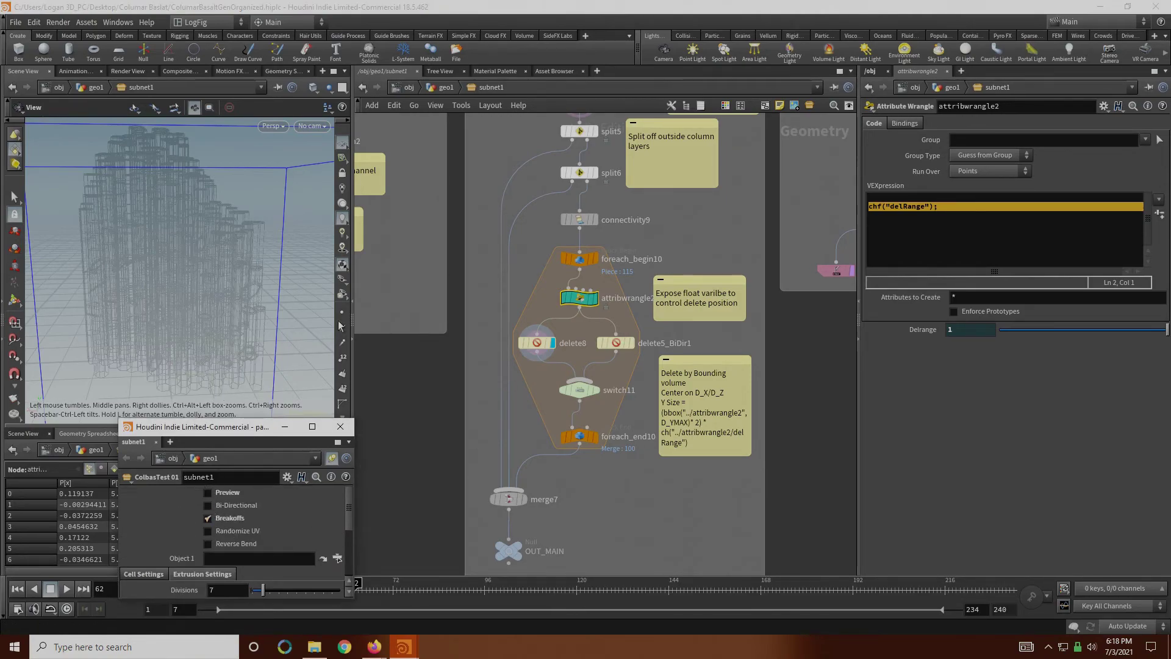
Step: Try a lower Delrange on attribwrangle2, display foreach_end10 to check the culled columns, and set Delrange to .95
click(952, 329)
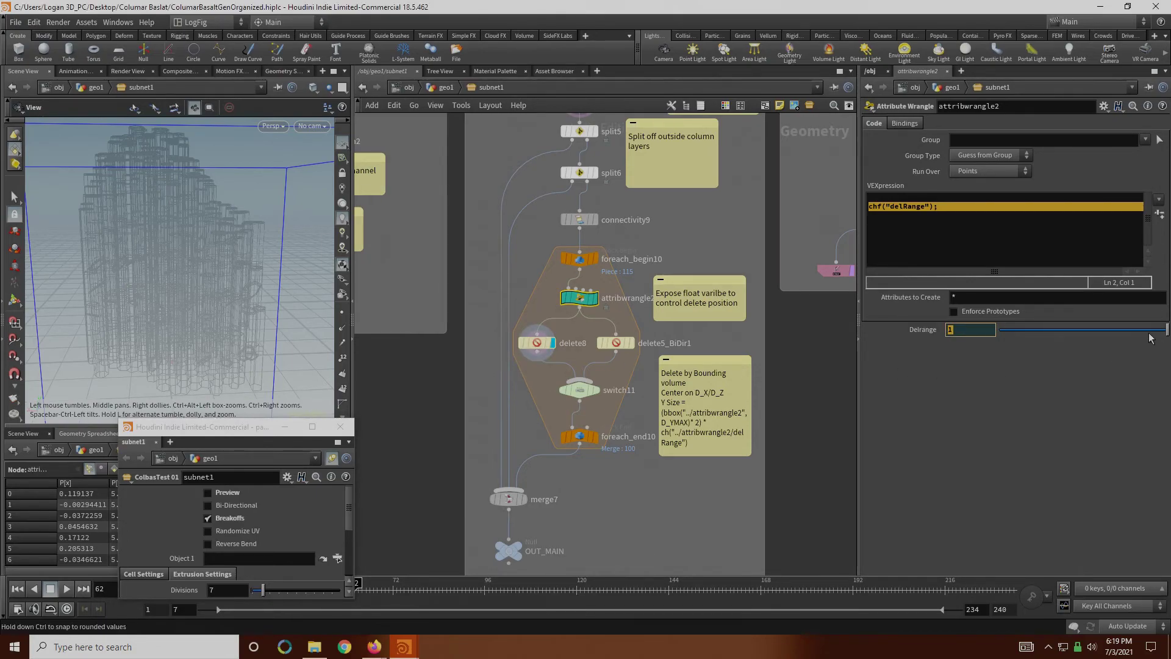
drag(1160, 335, 1058, 329)
mouse_move(613, 436)
click(599, 417)
text(.95)
key(Return)
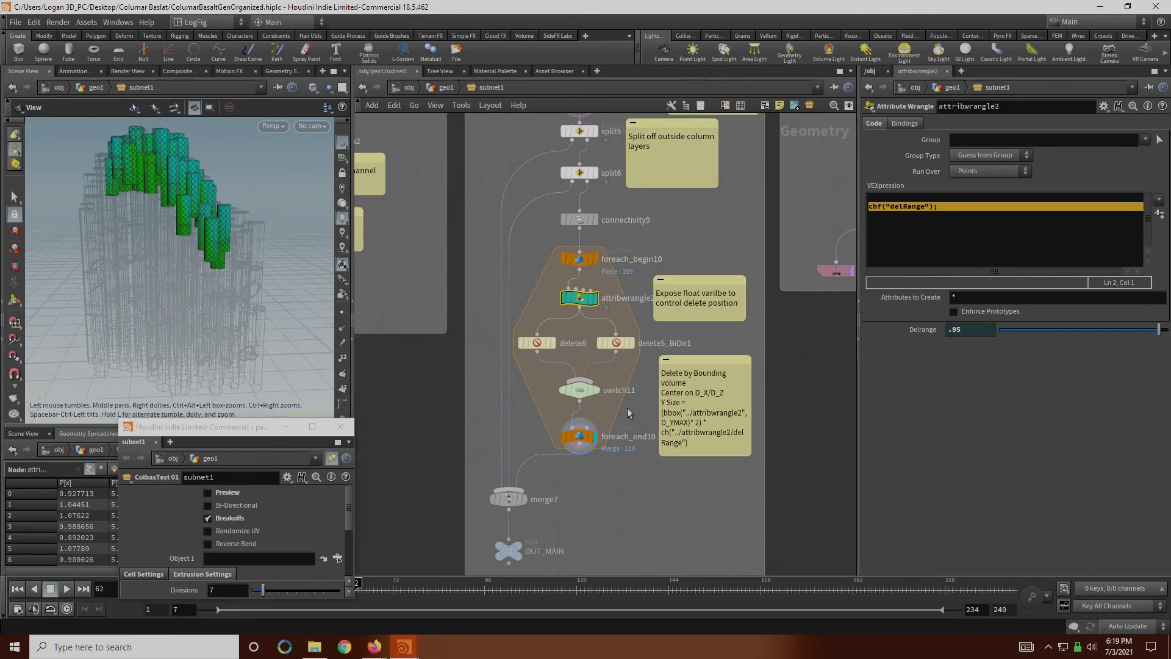
Step: Examine the Y center and Y size expressions in delete5_BiDir1's bounding volume, focusing on centroid D_Y and bbox D_YSIZE
click(605, 340)
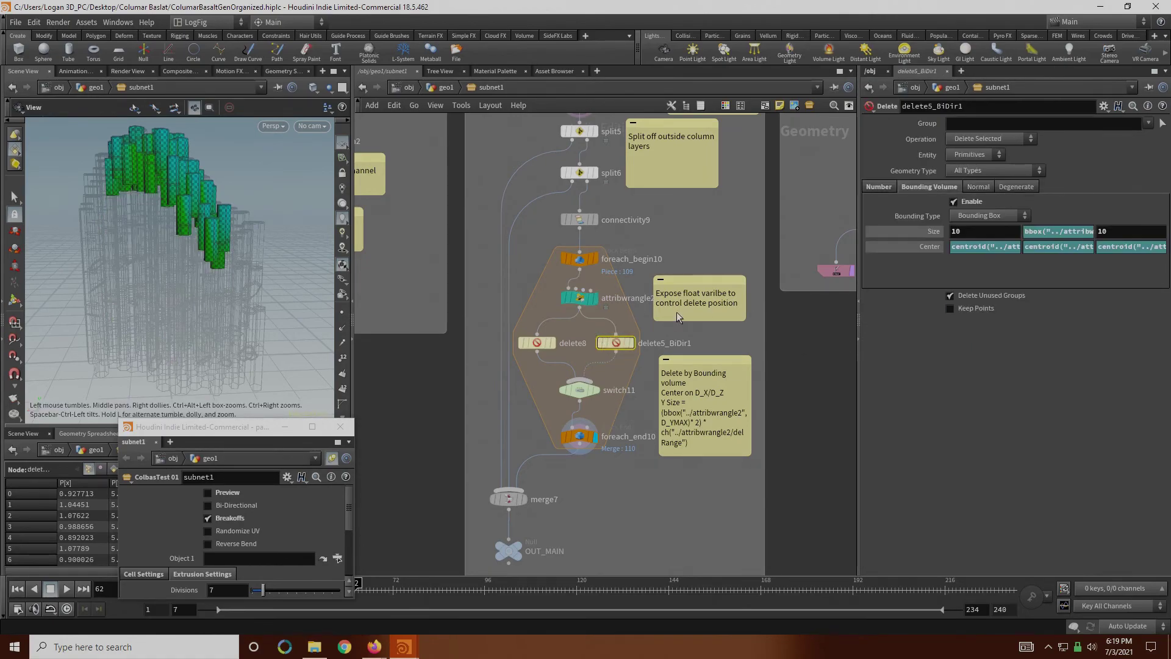
click(1044, 246)
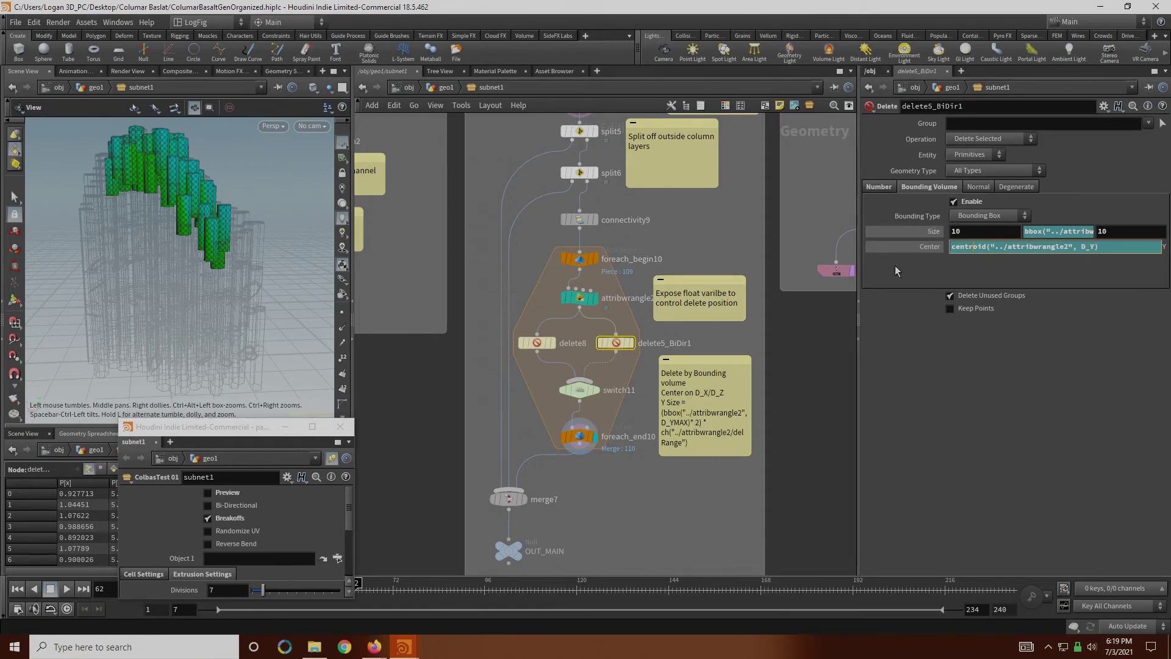
click(1052, 369)
click(1044, 228)
key(ctrl+a)
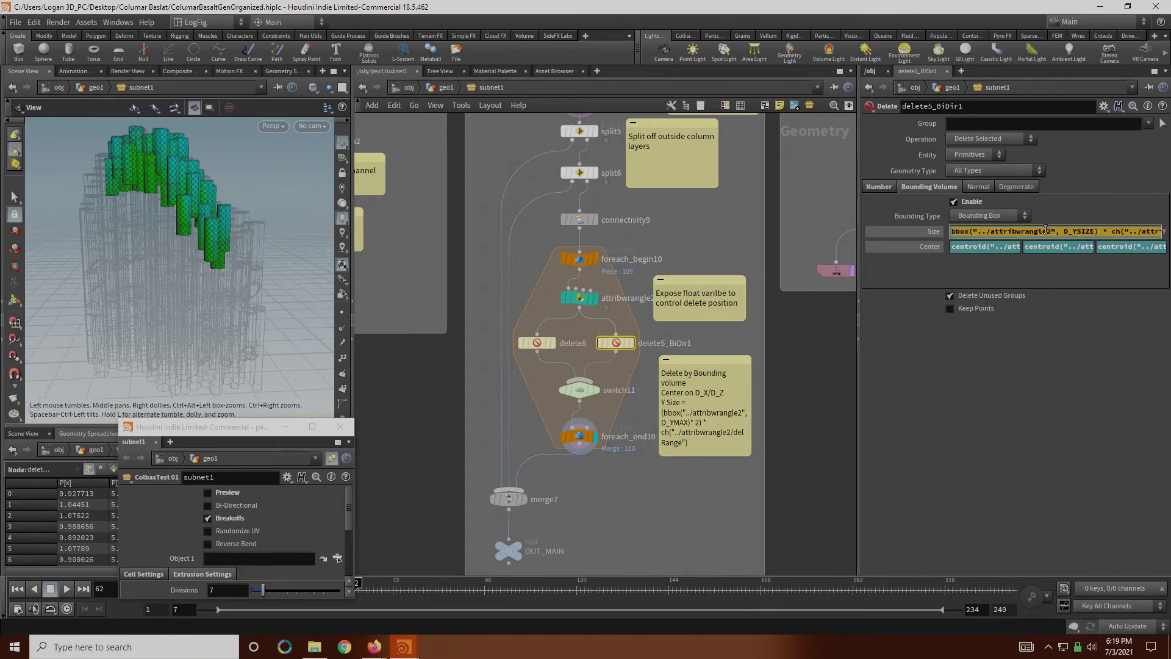
key(alt+e)
click(618, 132)
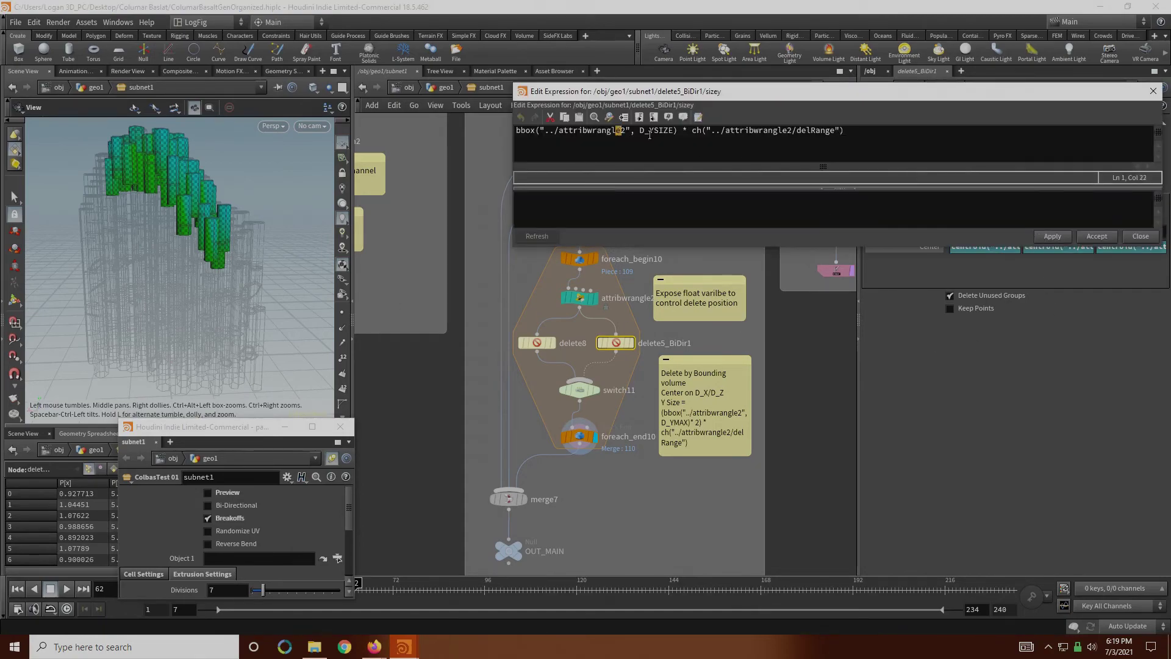
double_click(648, 132)
click(1153, 91)
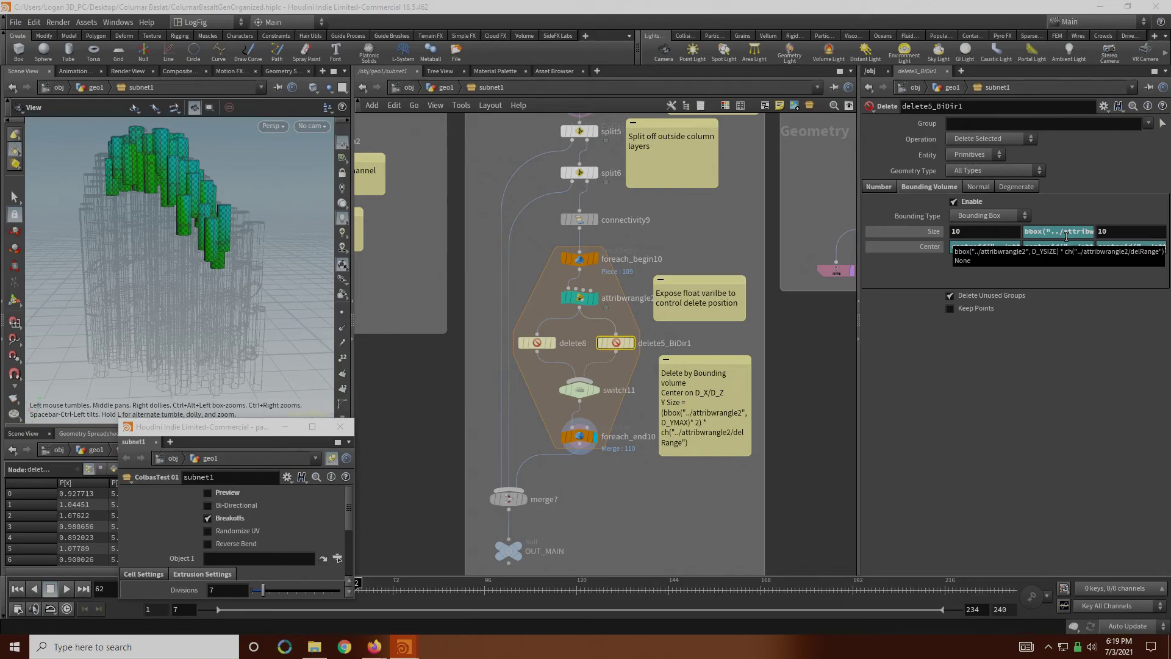
Step: Check the inputs of switch11, and display merge7 to examine the recombined columns
middle_drag(587, 457, 586, 405)
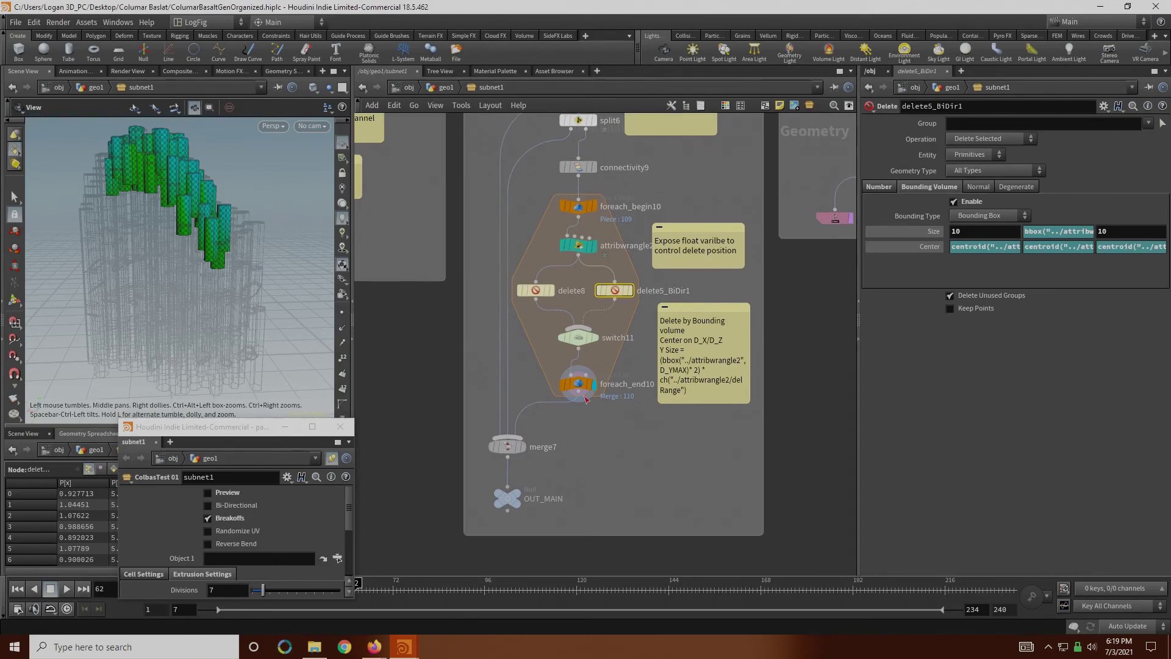
click(580, 338)
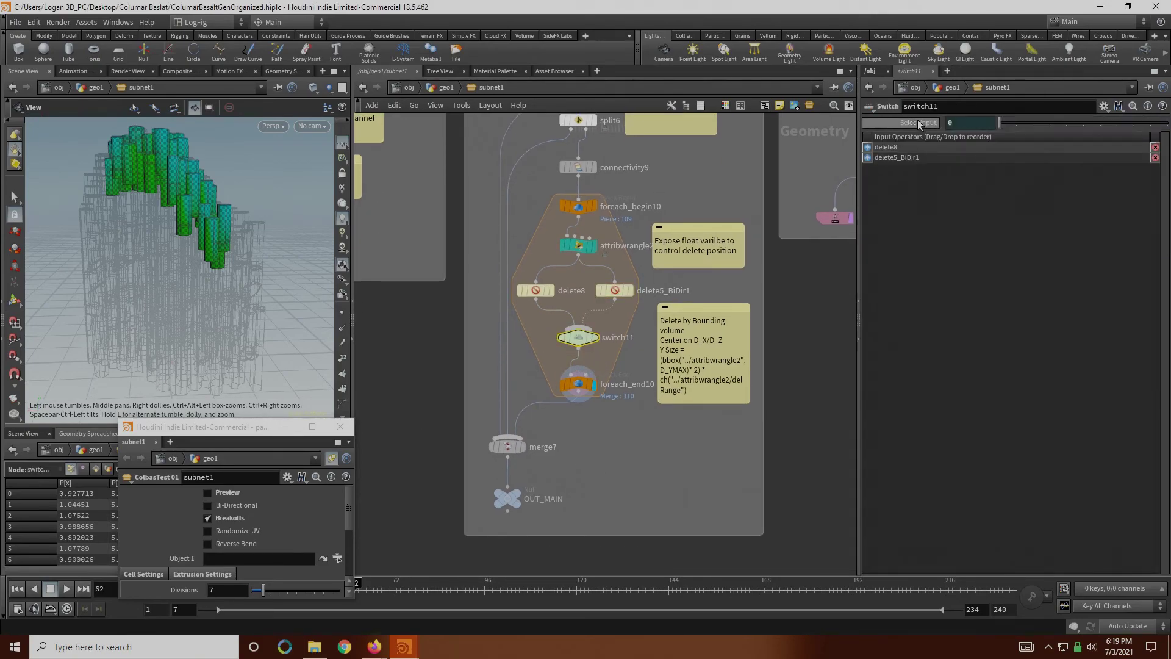
middle_drag(586, 442, 625, 441)
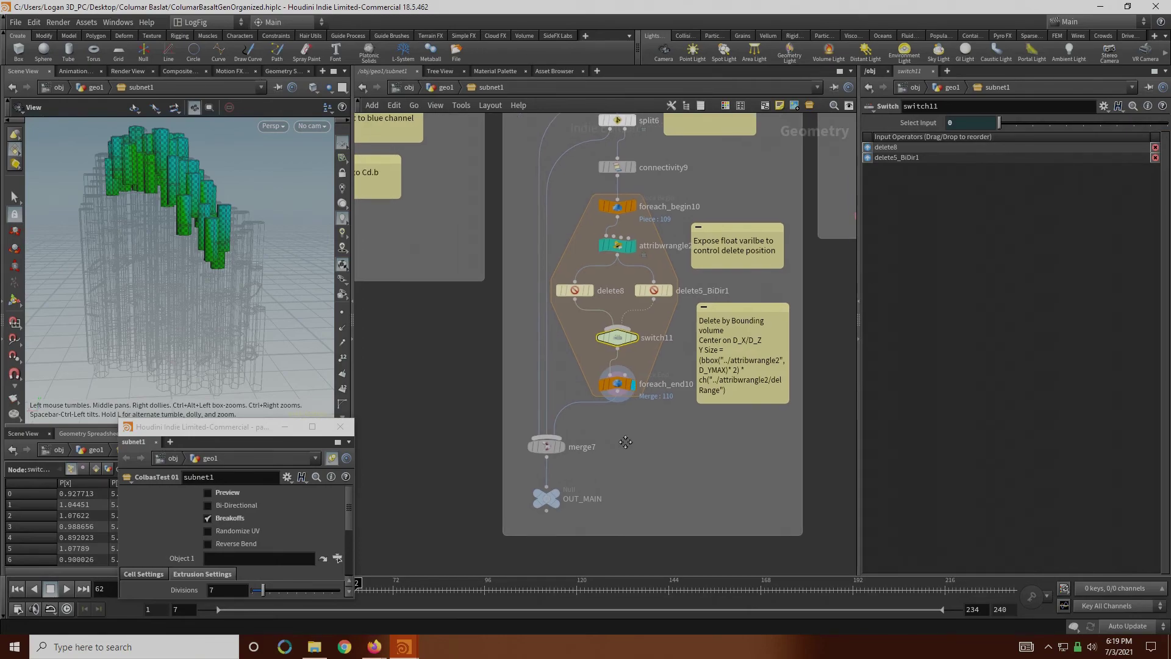
click(546, 445)
click(561, 446)
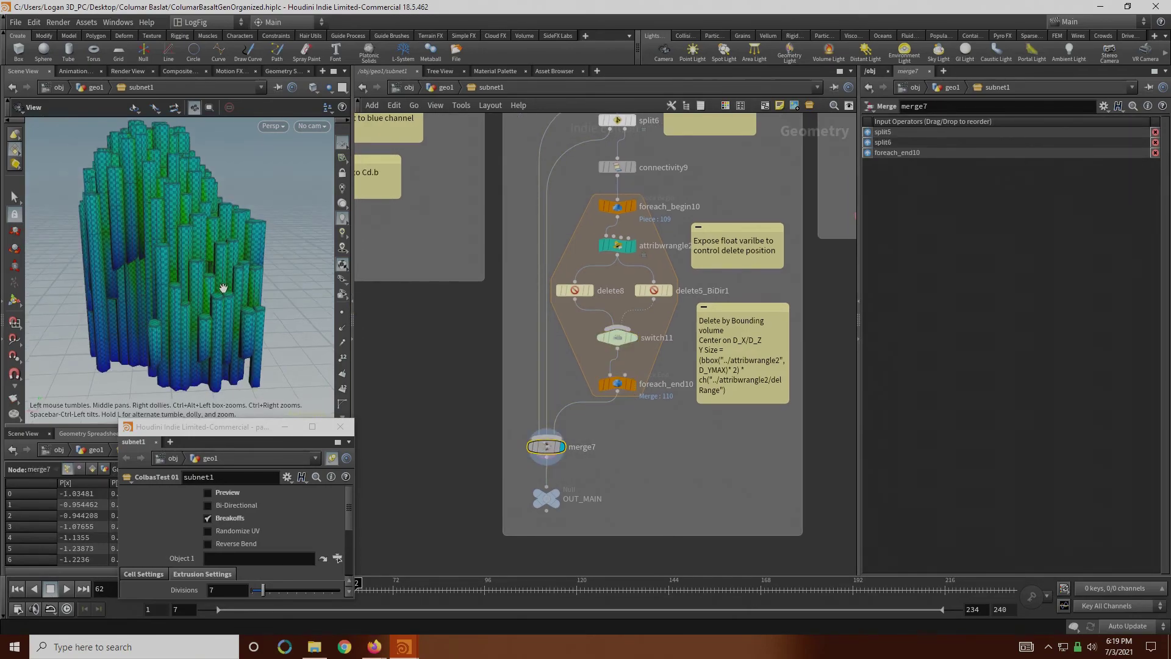
drag(222, 290, 213, 294)
Step: Display split6 to examine the split-off columns, and select the OUT_MAIN null that ends the cleanup stage
middle_drag(647, 127, 657, 182)
click(644, 176)
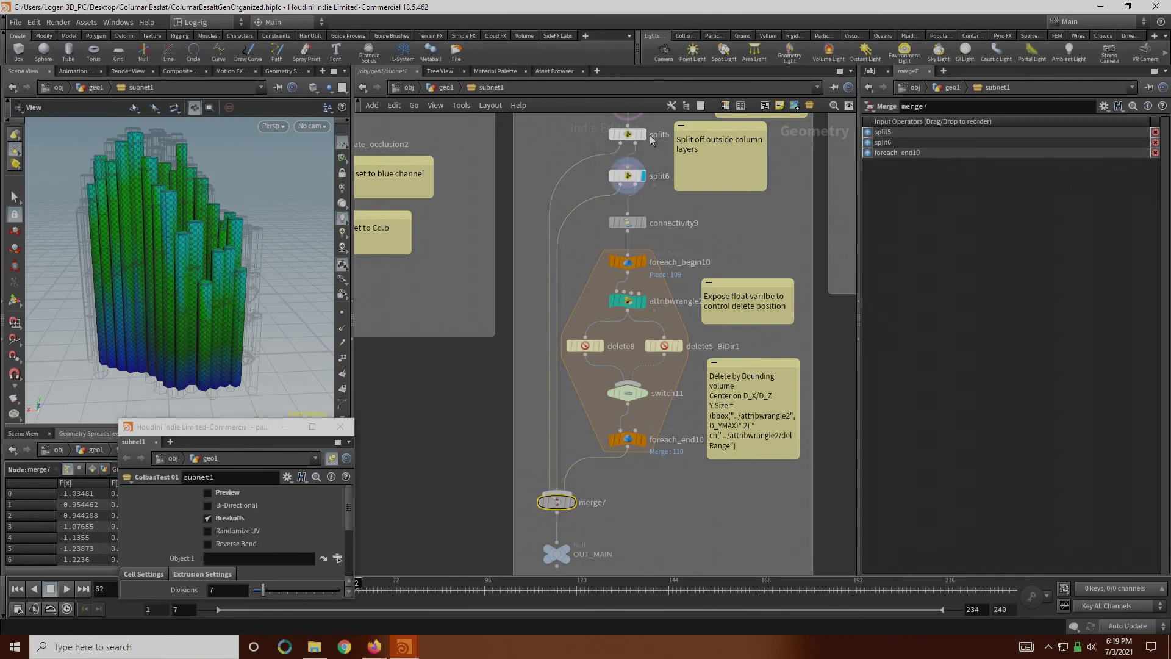
double_click(650, 135)
middle_drag(690, 476, 689, 417)
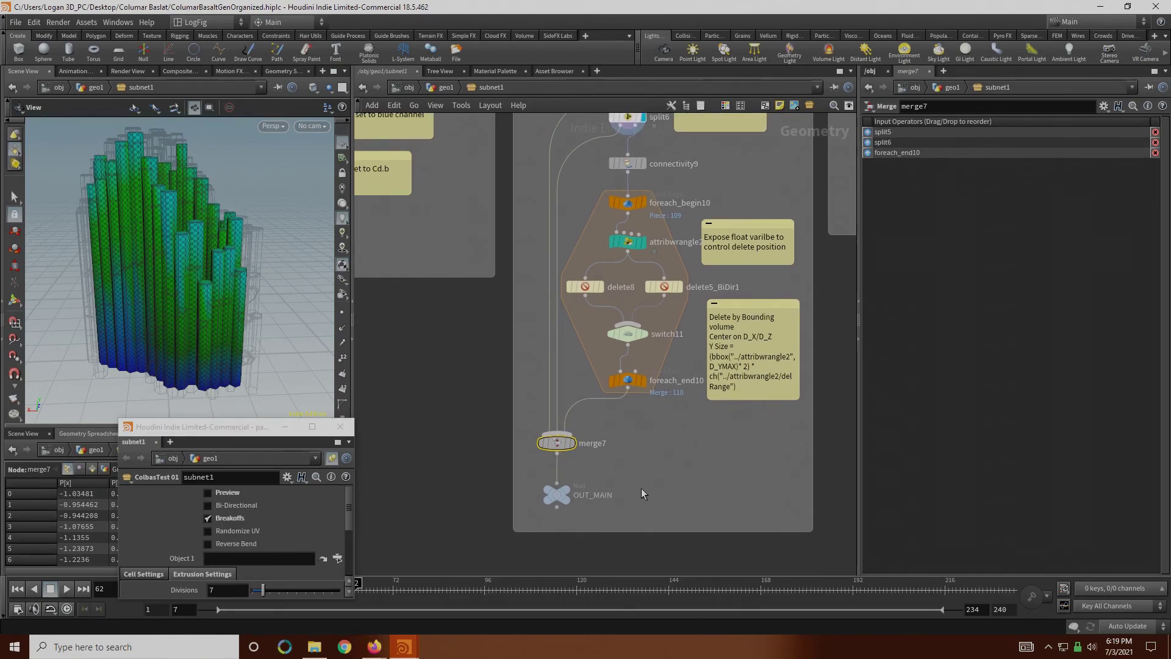
click(555, 495)
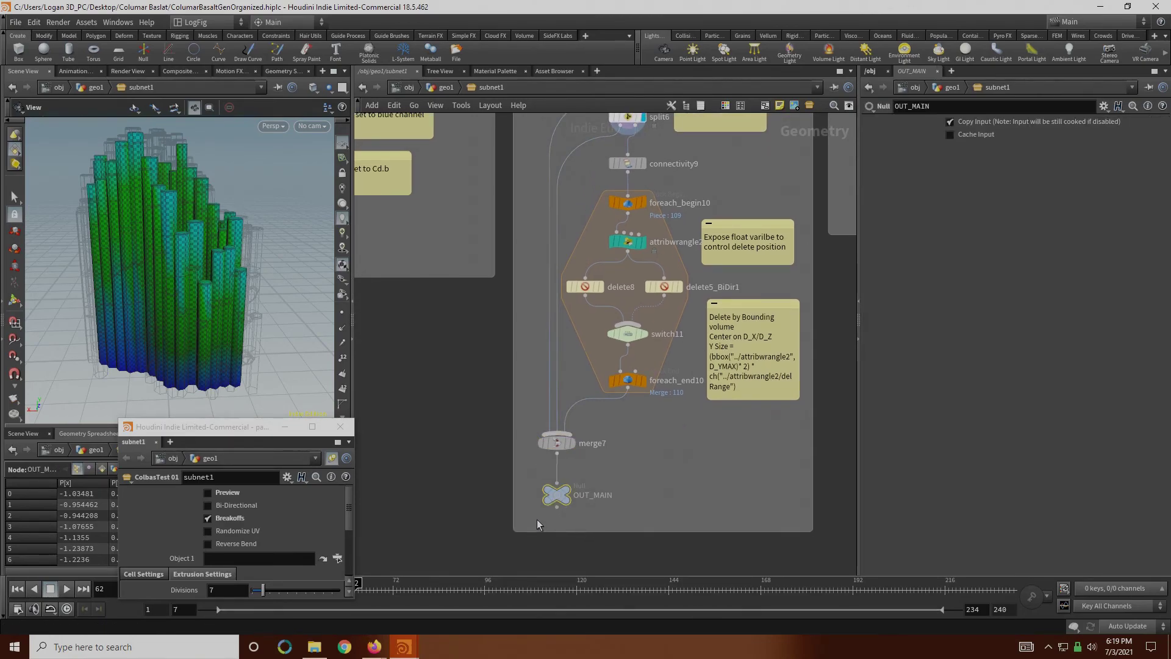
Step: Examine the IN_MAIN and IN_PREVIEW object merges in the Step 7: Deform stage
middle_drag(780, 183, 523, 474)
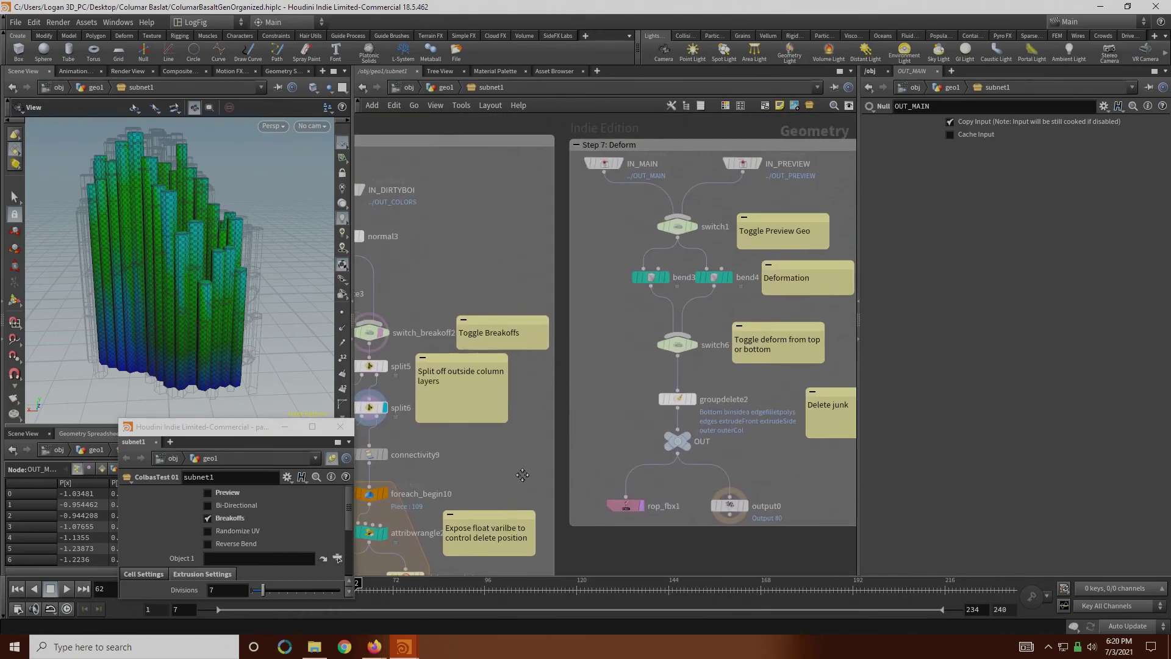
middle_drag(647, 296, 560, 298)
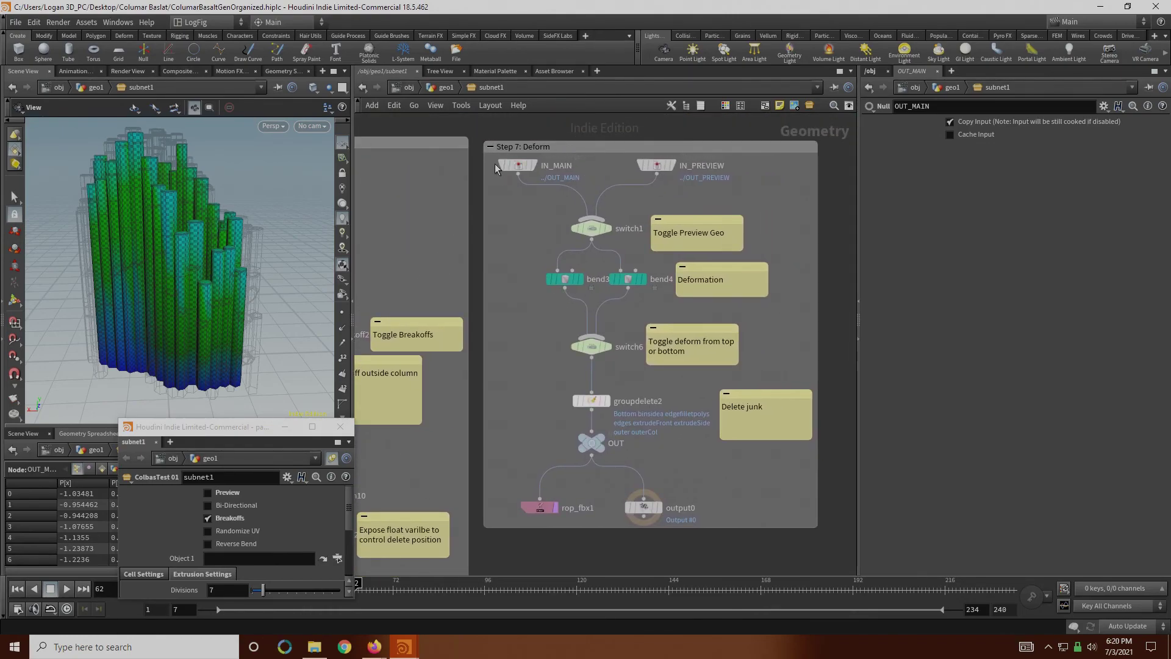
drag(495, 167, 543, 152)
middle_drag(527, 399, 717, 41)
middle_drag(701, 249, 534, 603)
drag(763, 181, 666, 145)
Step: Look back through the earlier network stages for the source of OUT_PREVIEW, and return to the Step 7: Deform stage
scroll(537, 408, down, 4)
middle_drag(491, 448, 701, 361)
middle_drag(450, 423, 688, 371)
middle_drag(612, 439, 777, 404)
scroll(726, 409, down, 4)
middle_drag(472, 418, 615, 431)
scroll(585, 372, up, 5)
scroll(559, 352, down, 5)
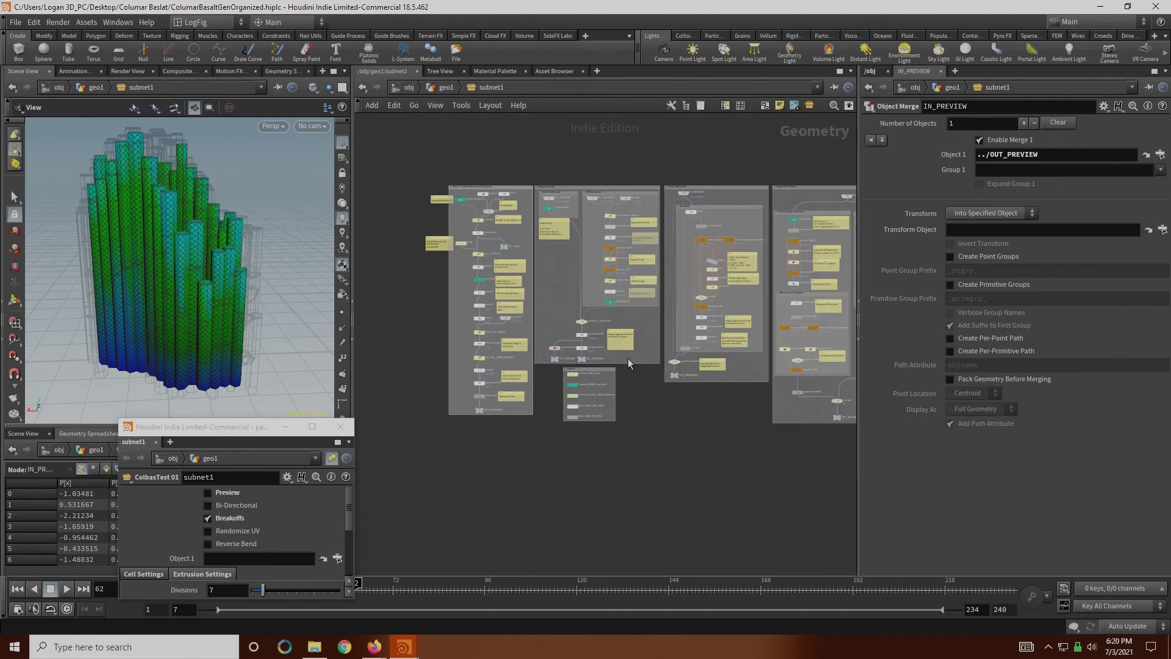
middle_drag(787, 348, 416, 447)
middle_drag(843, 408, 774, 390)
scroll(774, 390, up, 5)
middle_drag(700, 277, 754, 394)
scroll(612, 247, up, 3)
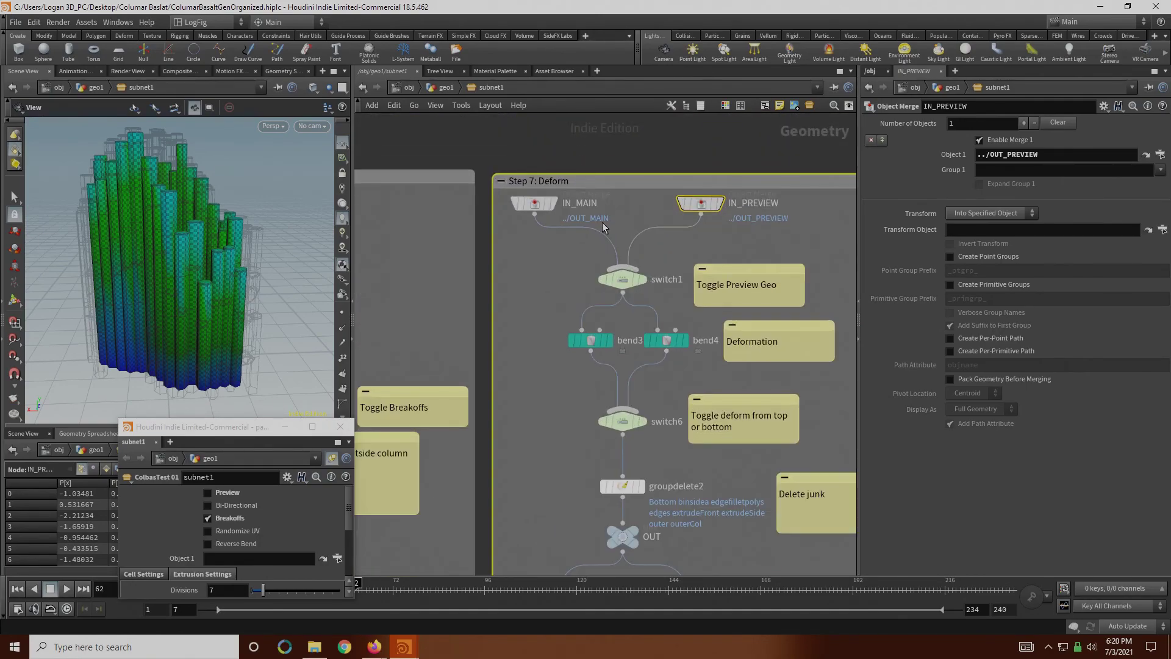
Step: Check switch1's Select Input expression, and toggle subnet1's Preview option on and off with switch1 displayed
drag(571, 297, 671, 252)
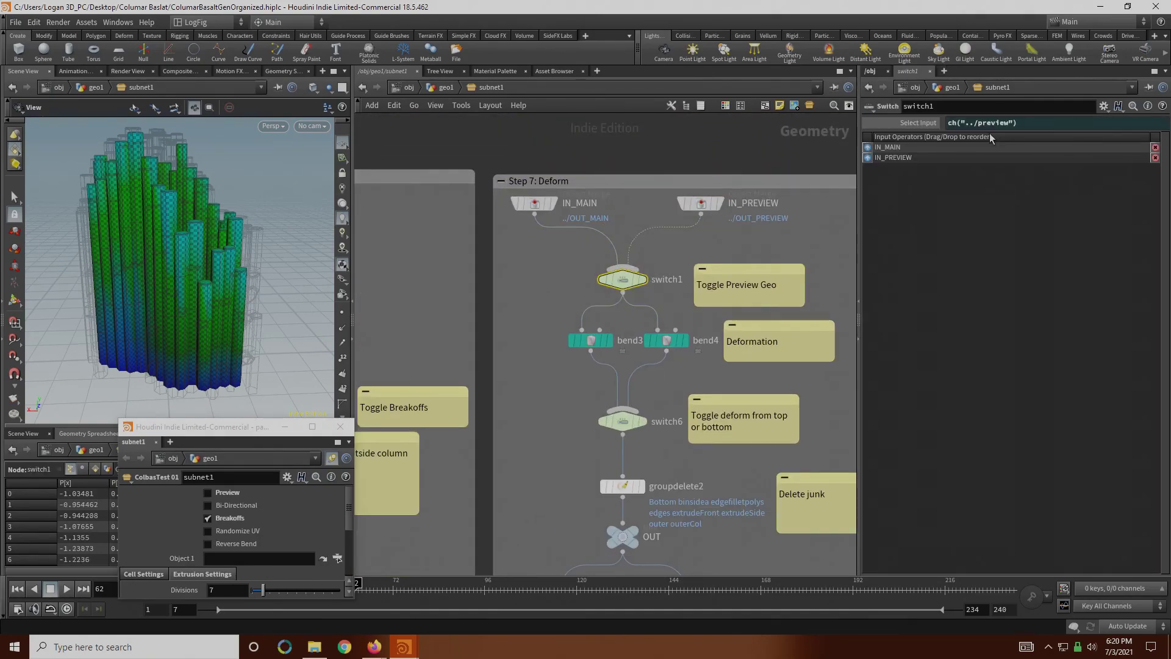
click(902, 124)
click(208, 493)
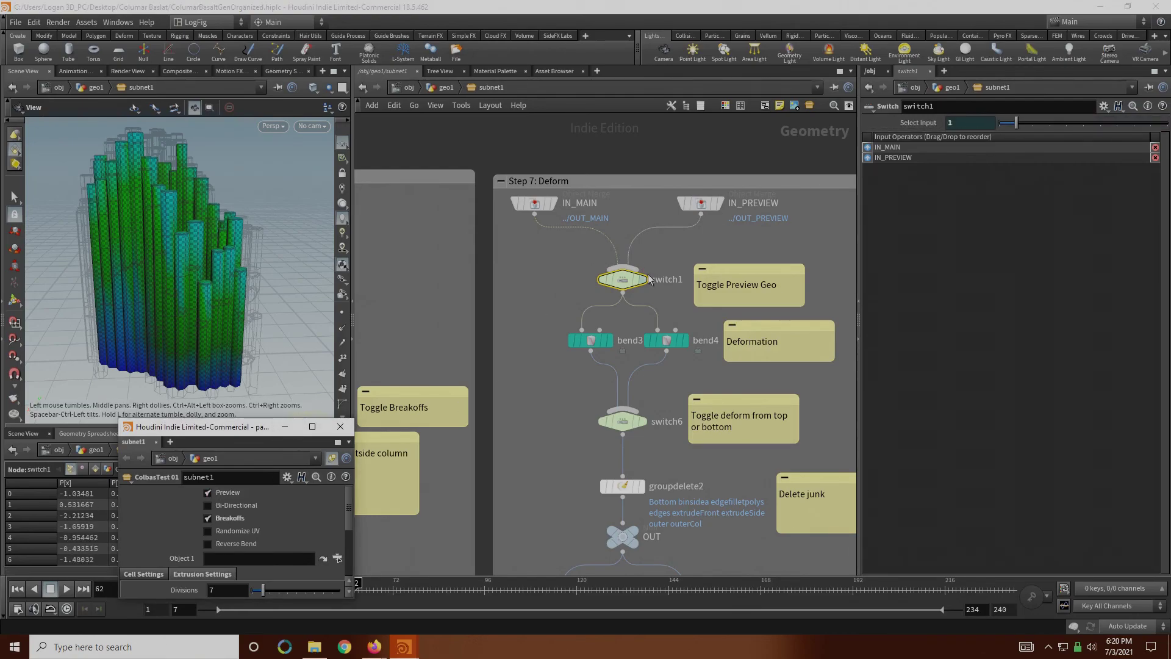
click(644, 280)
click(208, 493)
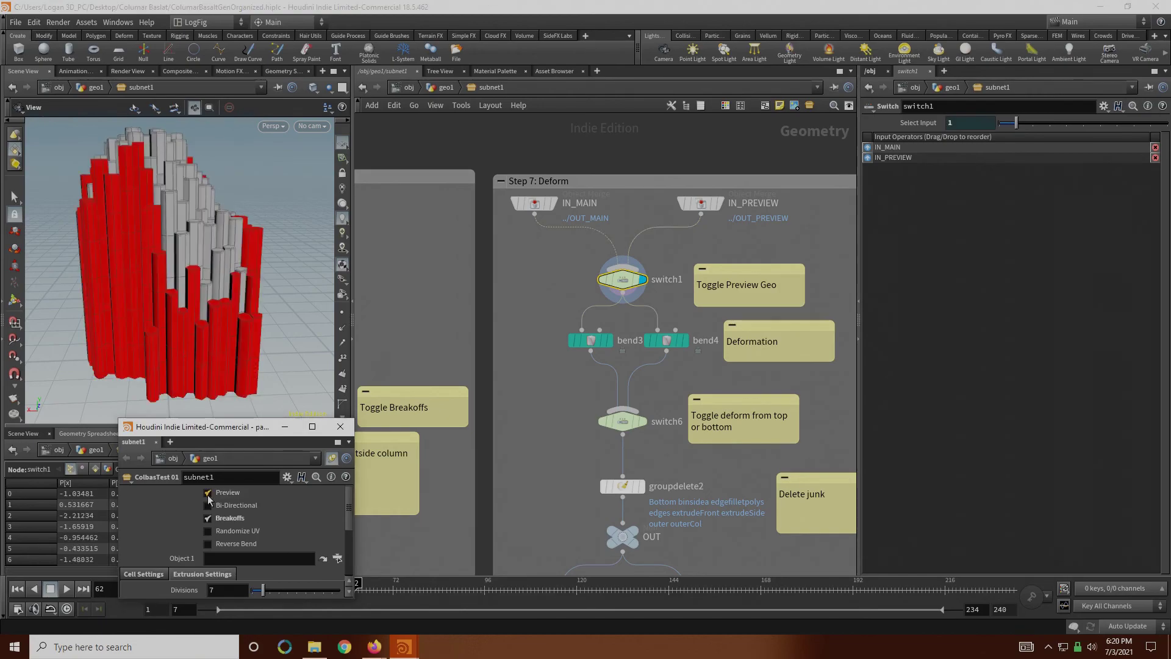
Step: Compare the capture settings of bend3 and bend4, and display bend4 to examine the deformed columns from several angles
drag(541, 383, 605, 318)
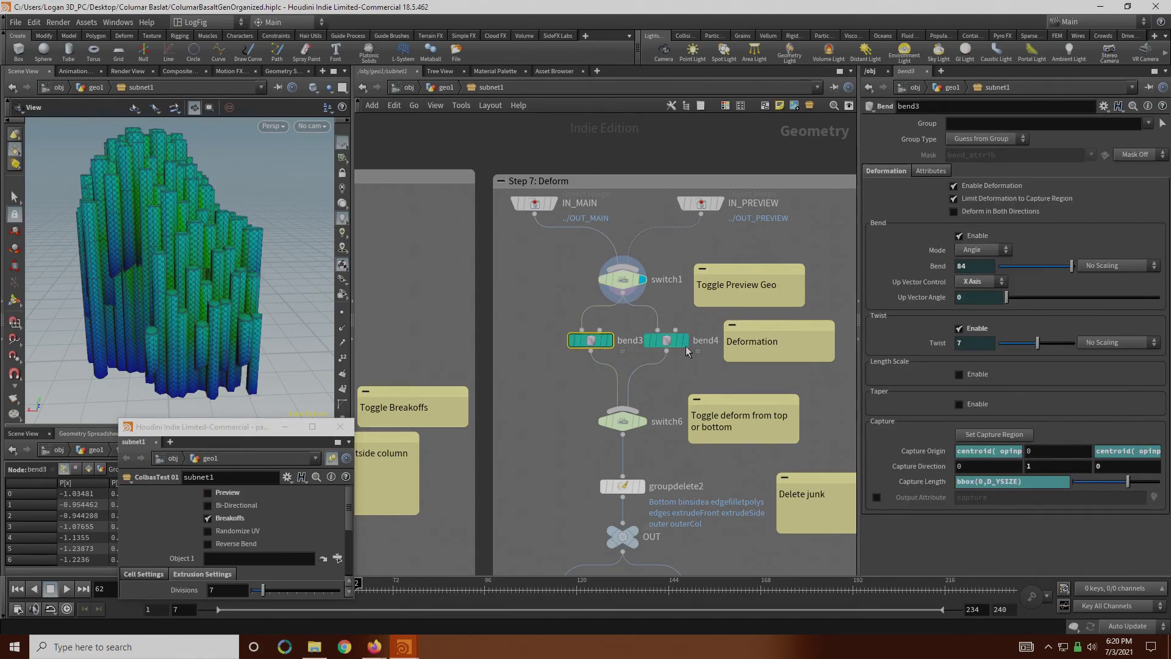
drag(703, 381, 644, 322)
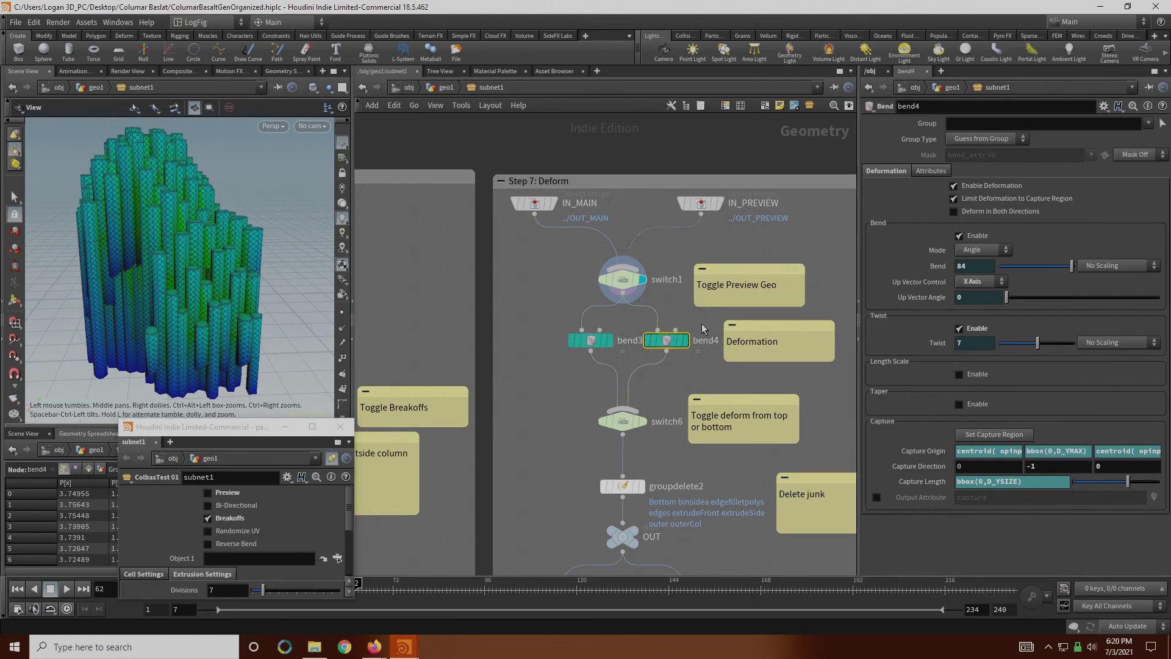
click(609, 342)
click(685, 343)
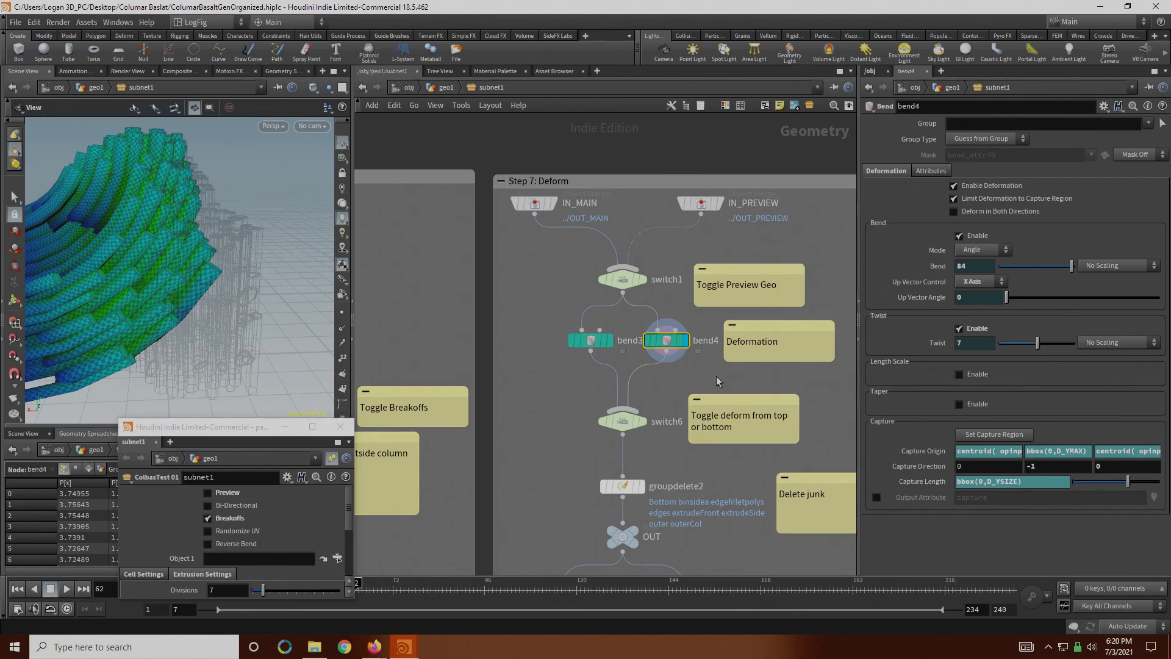
drag(111, 210, 136, 262)
right_drag(136, 261, 99, 266)
drag(150, 272, 173, 262)
click(590, 340)
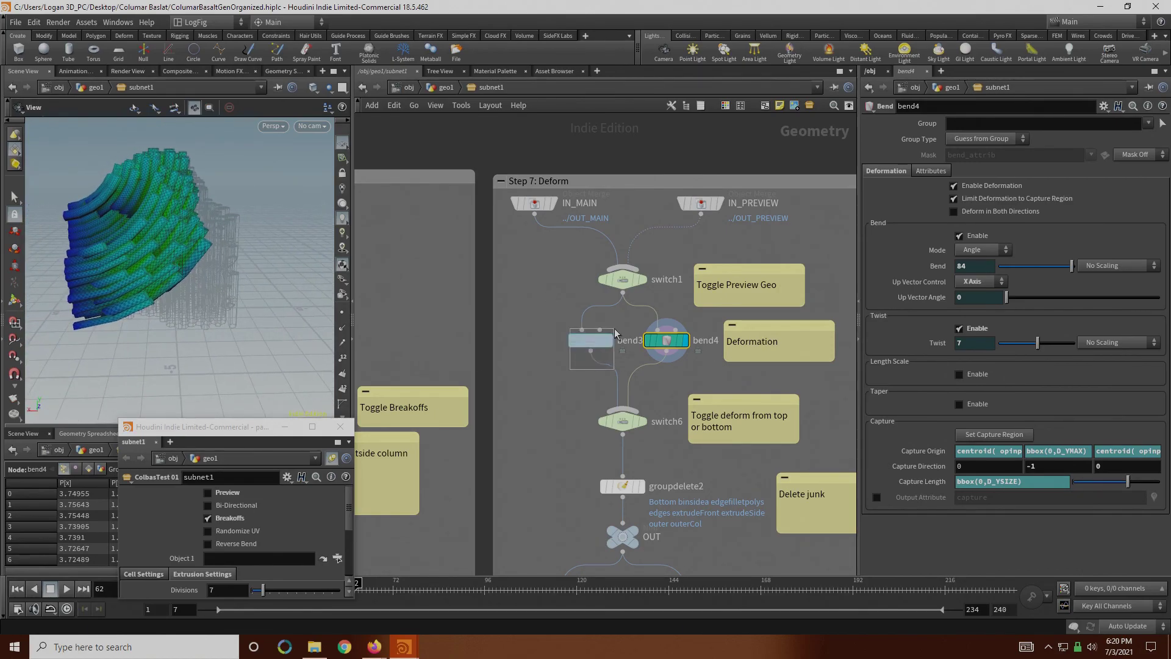
click(667, 340)
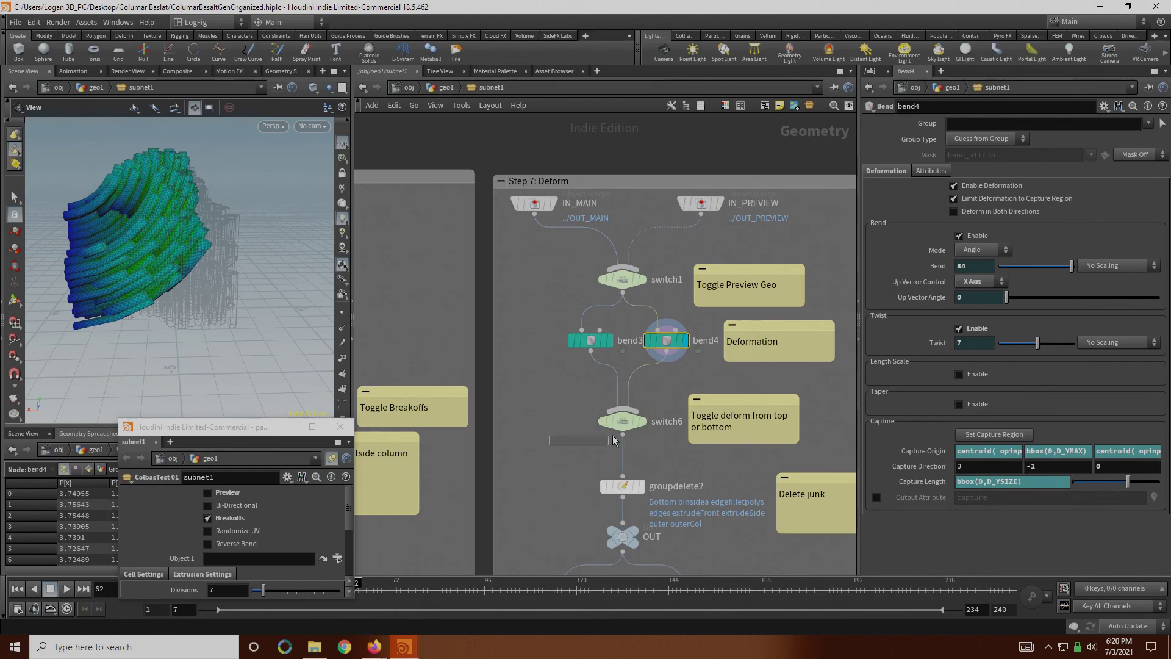
Step: Check the expression that drives Select Input on switch6
click(622, 421)
click(933, 123)
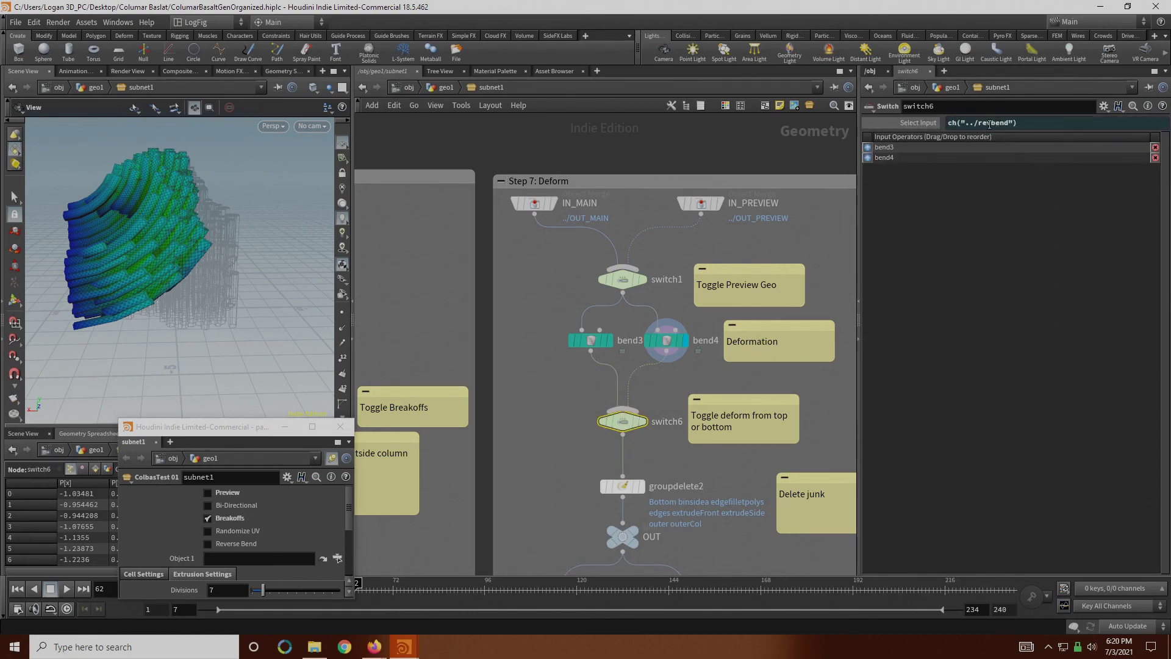
click(927, 123)
Step: Review the end of the deform stage, from groupdelete2 and the OUT null to the output0 node
middle_drag(533, 468, 533, 408)
drag(562, 459, 682, 352)
middle_drag(580, 507, 593, 353)
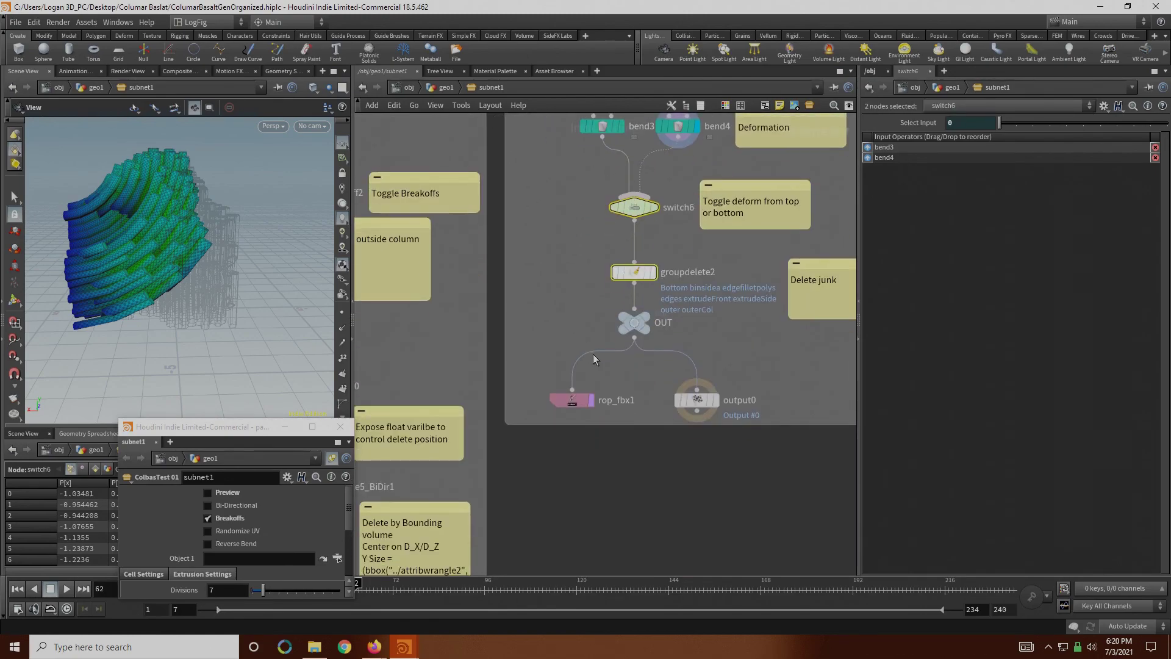
drag(568, 327, 682, 359)
click(697, 401)
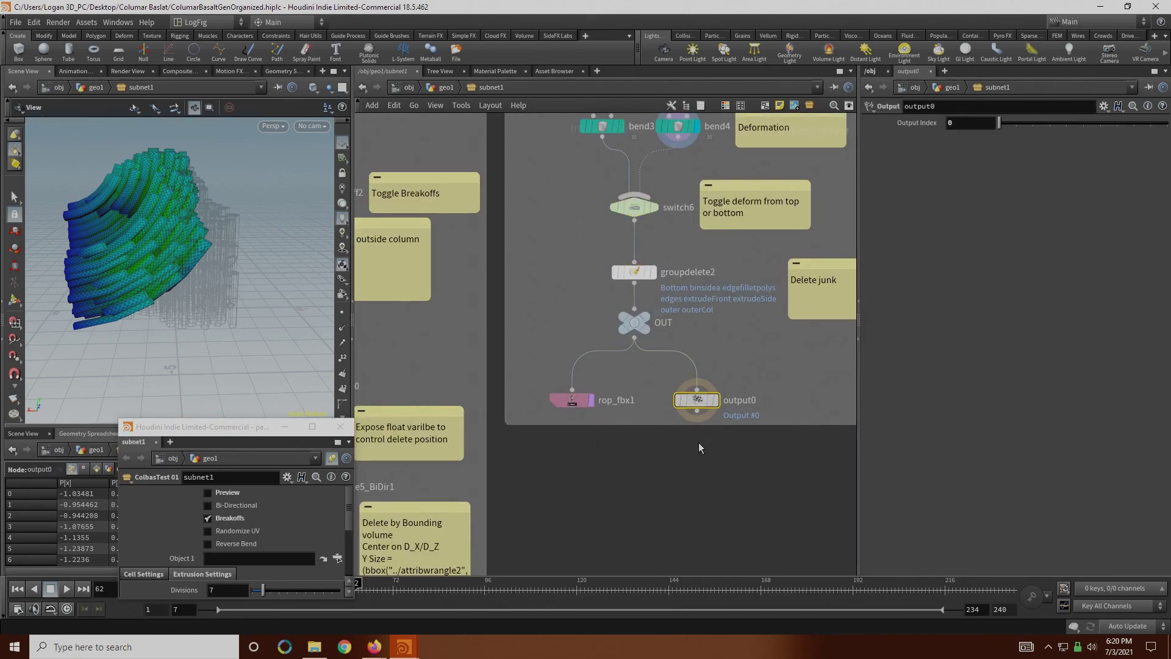
scroll(697, 415, down, 5)
scroll(699, 419, down, 6)
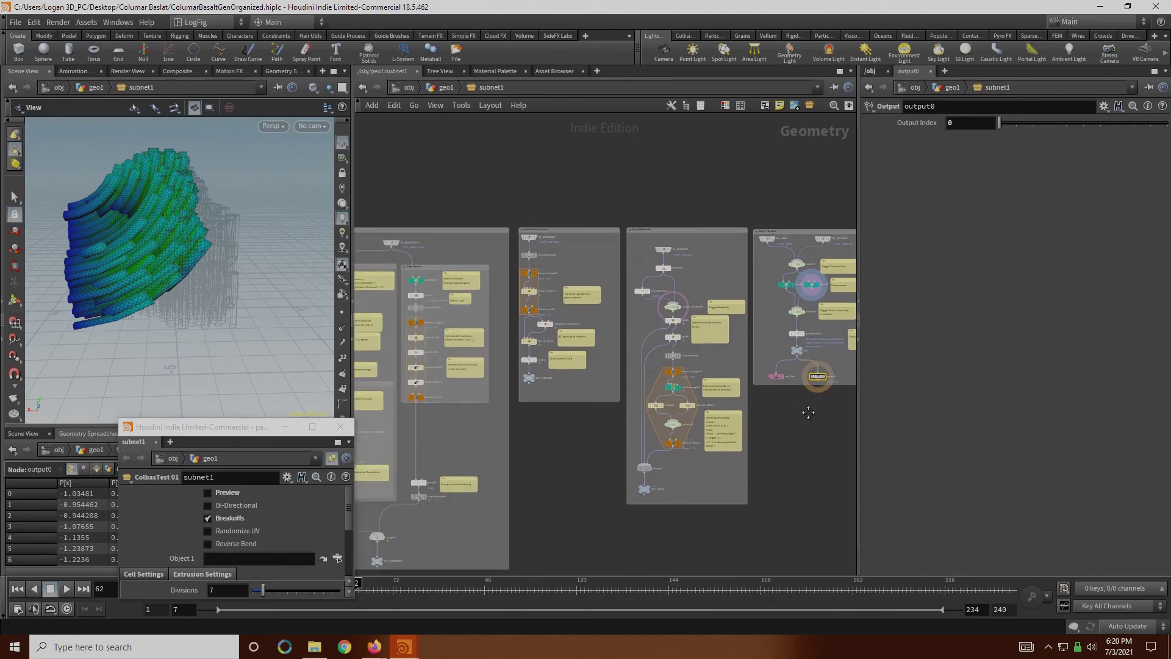